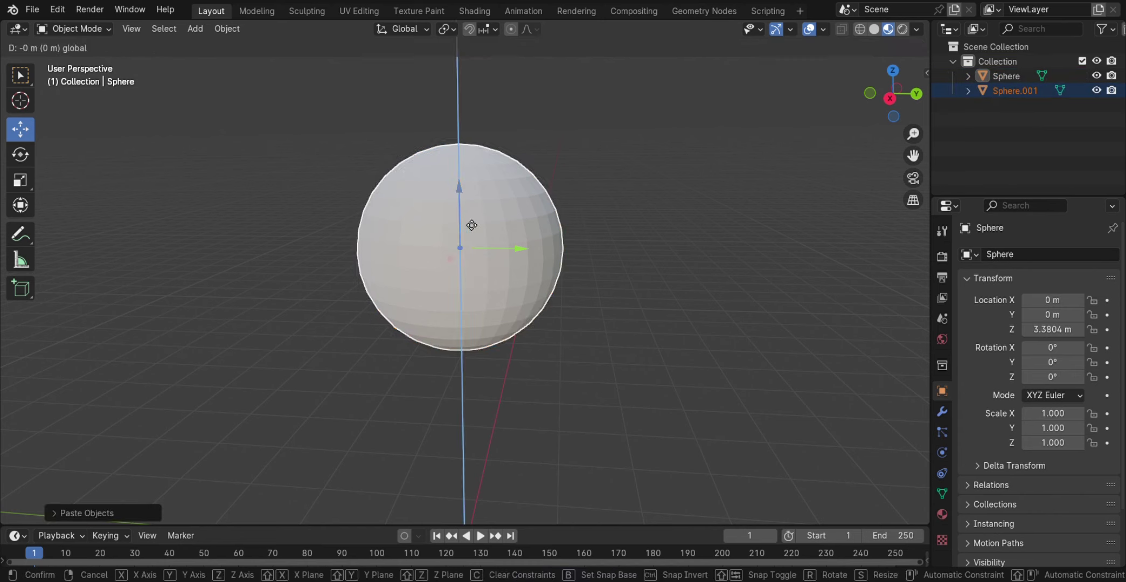
Step: Place the duplicated sphere below the original so that it overlaps the original's lower part
{"action": "left_click", "coordinate": [478, 266]}
{"action": "middle_click_drag", "start_coordinate": [478, 266], "coordinate": [356, 249]}
{"action": "key", "text": "shift+space"}
{"action": "key", "text": "s"}
{"action": "left_click", "coordinate": [506, 348]}
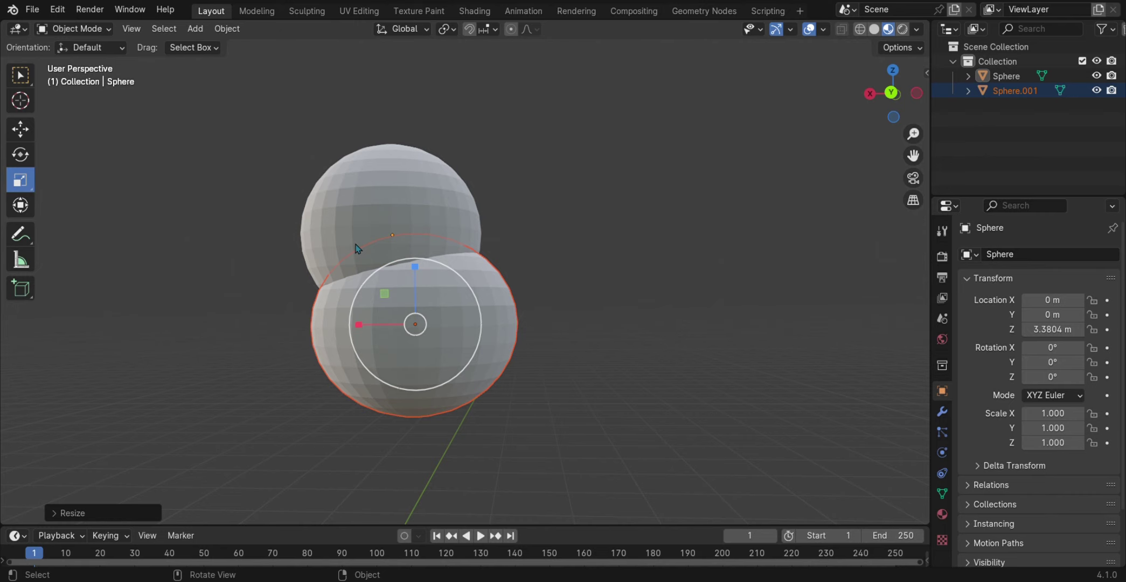
Step: Flatten and narrow the lower sphere to a scale of about 0.909 in X, 0.837 in Y and 0.593 in Z
{"action": "middle_click_drag", "start_coordinate": [296, 252], "coordinate": [843, 389]}
{"action": "left_click_drag", "start_coordinate": [516, 262], "coordinate": [517, 294]}
{"action": "middle_click_drag", "start_coordinate": [518, 294], "coordinate": [423, 295]}
{"action": "left_click_drag", "start_coordinate": [532, 327], "coordinate": [506, 327]}
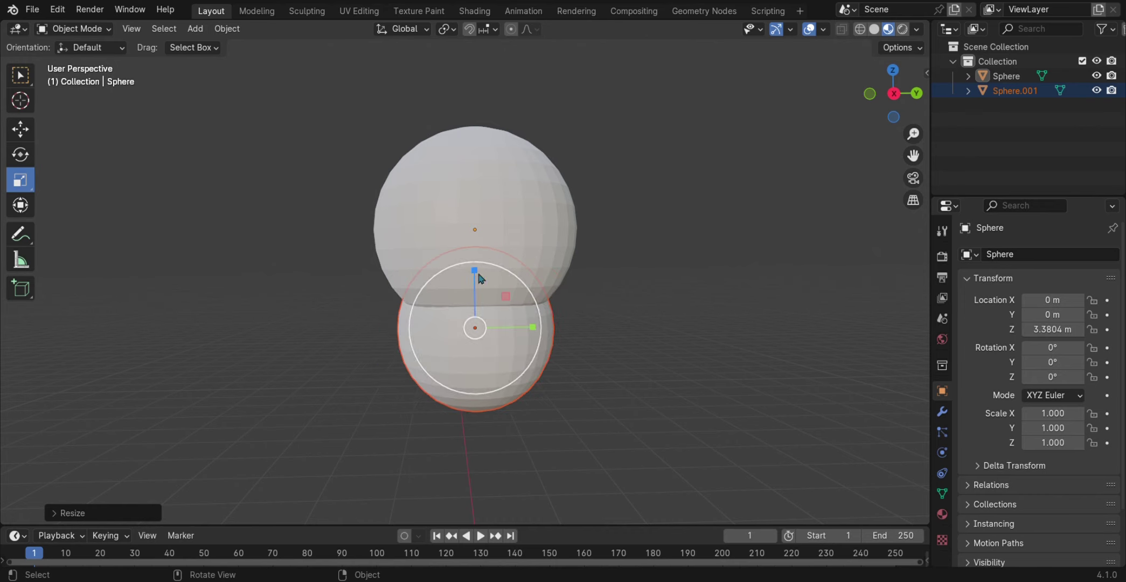
{"action": "left_click_drag", "start_coordinate": [475, 270], "coordinate": [485, 302]}
{"action": "middle_click_drag", "start_coordinate": [485, 302], "coordinate": [566, 323]}
{"action": "left_click_drag", "start_coordinate": [566, 324], "coordinate": [556, 322]}
{"action": "middle_click_drag", "start_coordinate": [555, 322], "coordinate": [533, 314]}
{"action": "left_click_drag", "start_coordinate": [533, 314], "coordinate": [542, 322]}
{"action": "key", "text": "KP_3"}
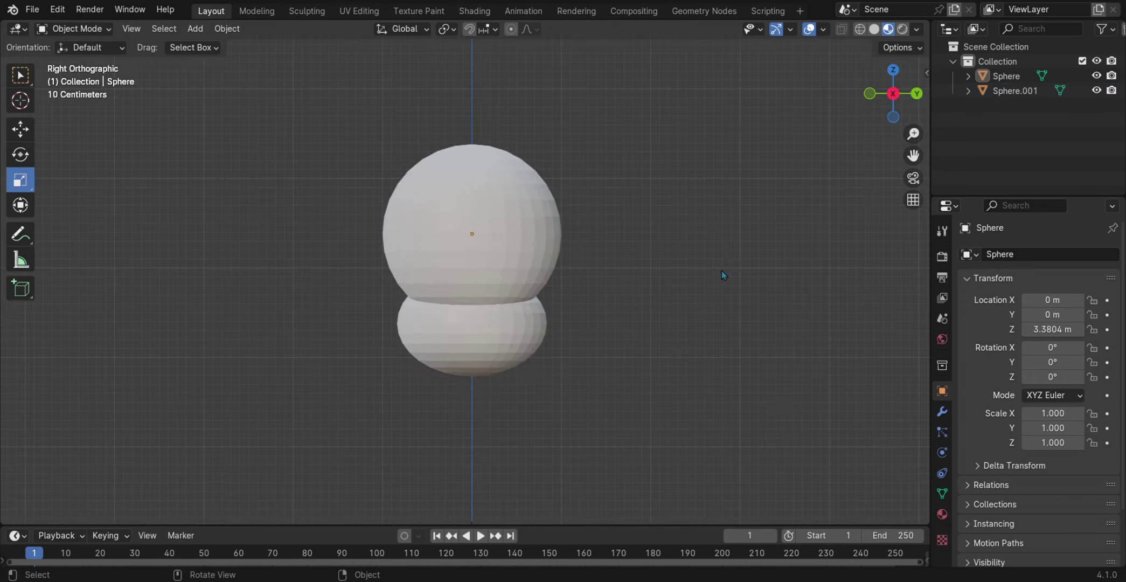
Step: Enter Edit Mode on the lower sphere and select a two-by-two block of faces on its lower side
{"action": "middle_click_drag", "start_coordinate": [542, 322], "coordinate": [493, 352]}
{"action": "left_click", "coordinate": [492, 352]}
{"action": "key", "text": "Tab"}
{"action": "middle_click_drag", "start_coordinate": [302, 219], "coordinate": [344, 163]}
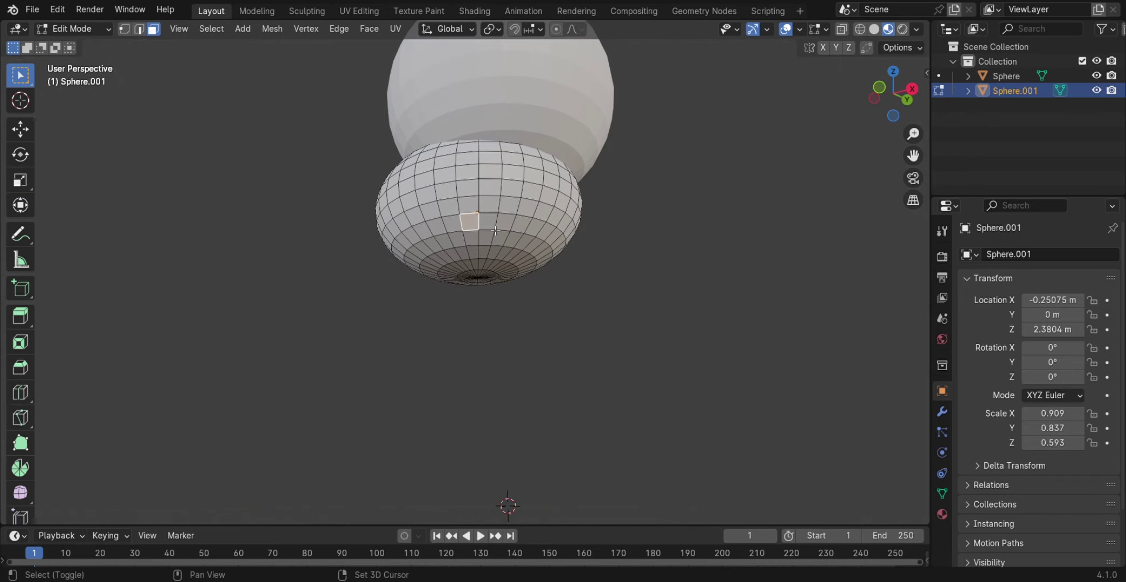
{"action": "key", "text": "ctrl+f"}
{"action": "mouse_move", "coordinate": [444, 327]}
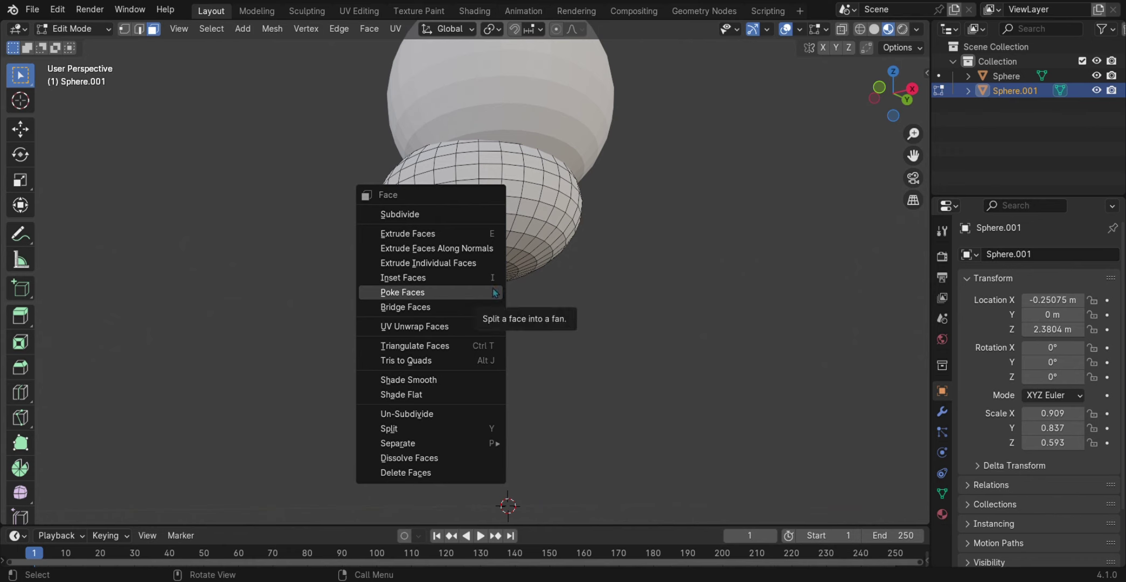
{"action": "mouse_move", "coordinate": [499, 326]}
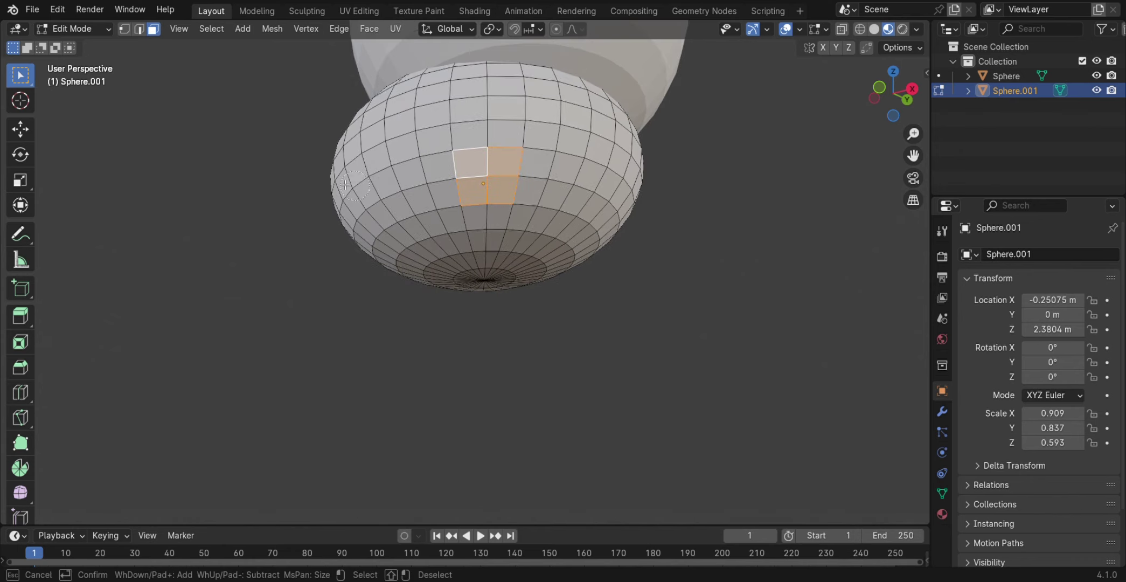
{"action": "left_click_drag", "start_coordinate": [488, 213], "coordinate": [539, 254]}
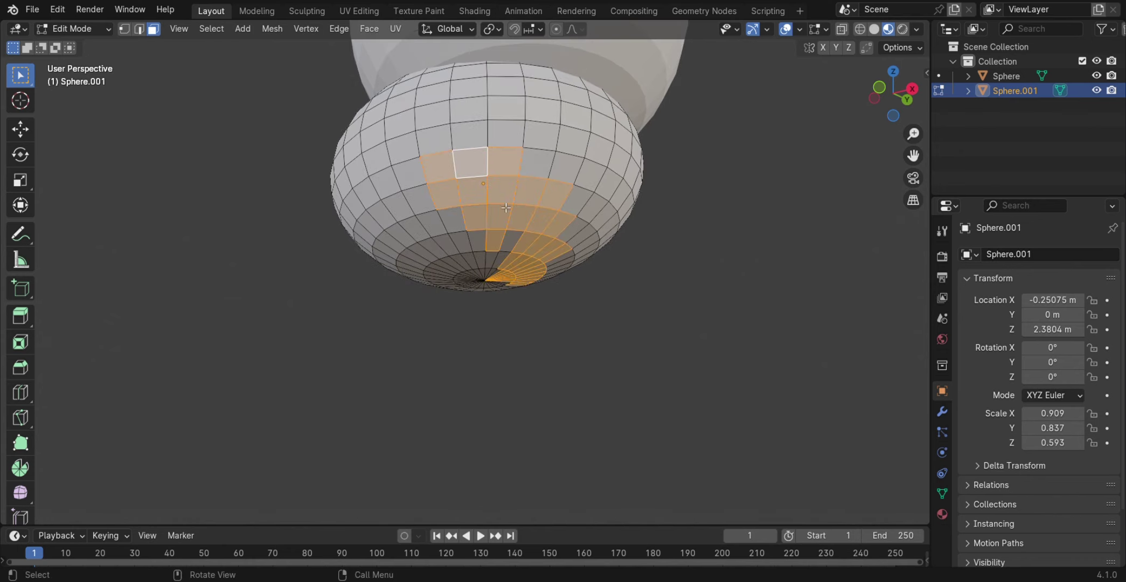
{"action": "key", "text": "ctrl+z"}
{"action": "middle_click_drag", "start_coordinate": [506, 207], "coordinate": [474, 302]}
Step: Extrude the four selected faces twice, diagonally outward and downward, to form a two-segment limb
{"action": "key", "text": "e"}
{"action": "left_click", "coordinate": [398, 365]}
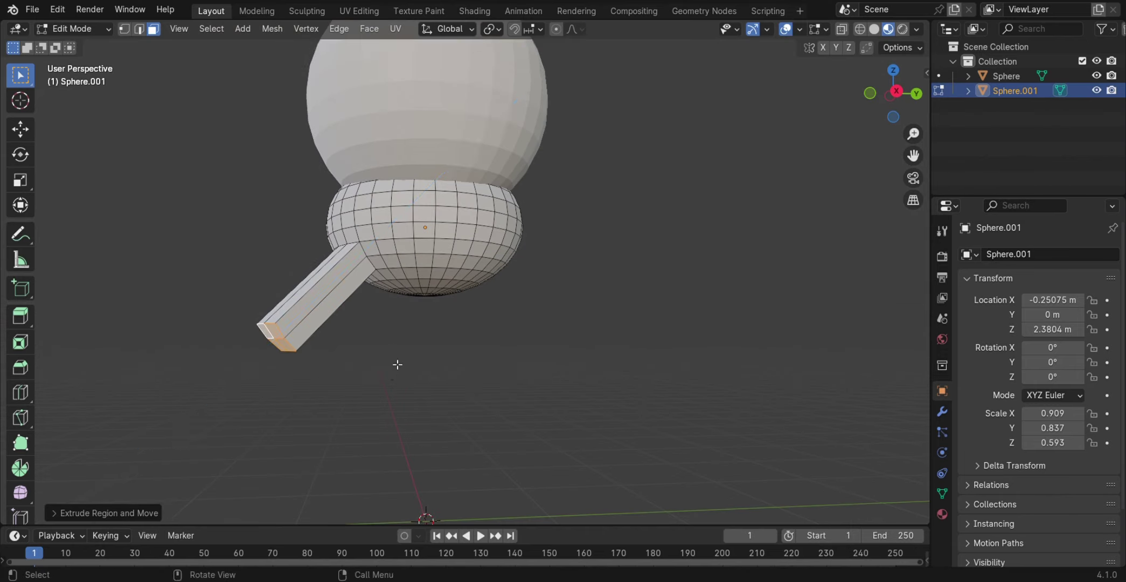
{"action": "middle_click_drag", "start_coordinate": [397, 365], "coordinate": [433, 295], "text": "shift"}
{"action": "key", "text": "e"}
{"action": "left_click", "coordinate": [325, 395]}
Step: Rotate the limb's end faces about 20° around the X axis and move them down toward the ground
{"action": "key", "text": "r"}
{"action": "key", "text": "x"}
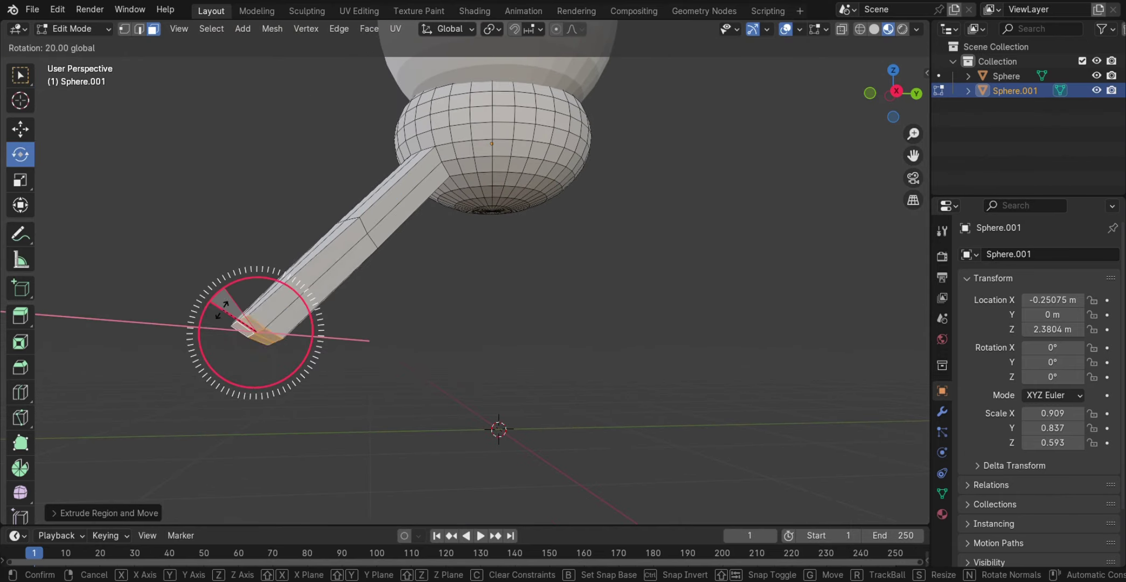
{"action": "left_click", "coordinate": [225, 306]}
{"action": "middle_click_drag", "start_coordinate": [226, 307], "coordinate": [284, 302]}
{"action": "key", "text": "shift+space"}
{"action": "key", "text": "g"}
{"action": "key", "text": "g"}
{"action": "left_click", "coordinate": [377, 345]}
{"action": "middle_click_drag", "start_coordinate": [378, 345], "coordinate": [448, 351]}
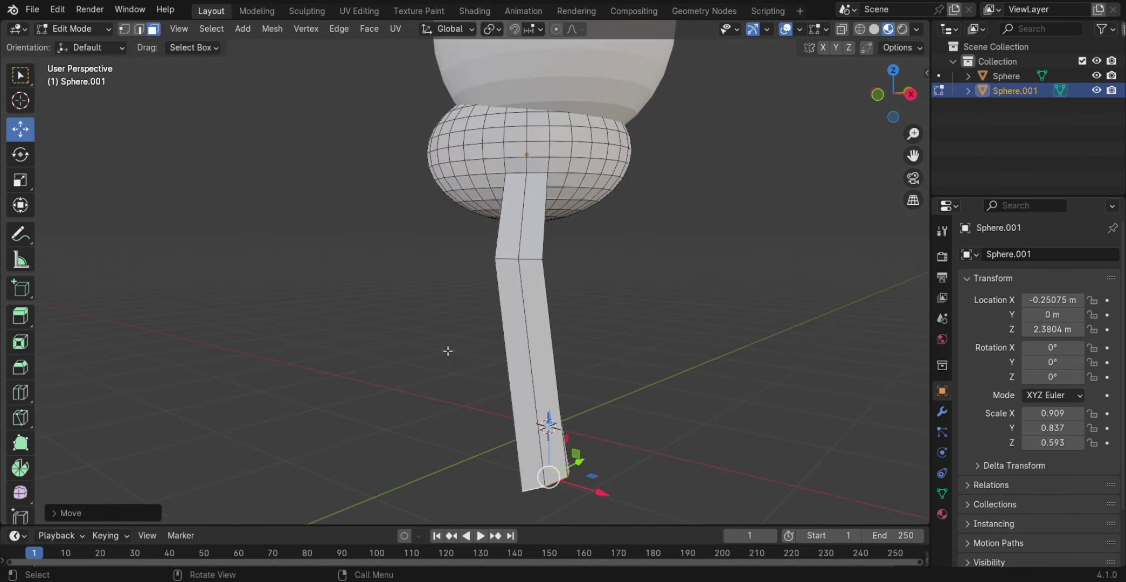
Step: Undo the limb extrusions on the lower sphere, including a trial deletion of the selected faces
{"action": "key", "text": "x"}
{"action": "key", "text": "ctrl+z"}
{"action": "key", "text": "ctrl+z"}
{"action": "key", "text": "ctrl+z"}
{"action": "key", "text": "x"}
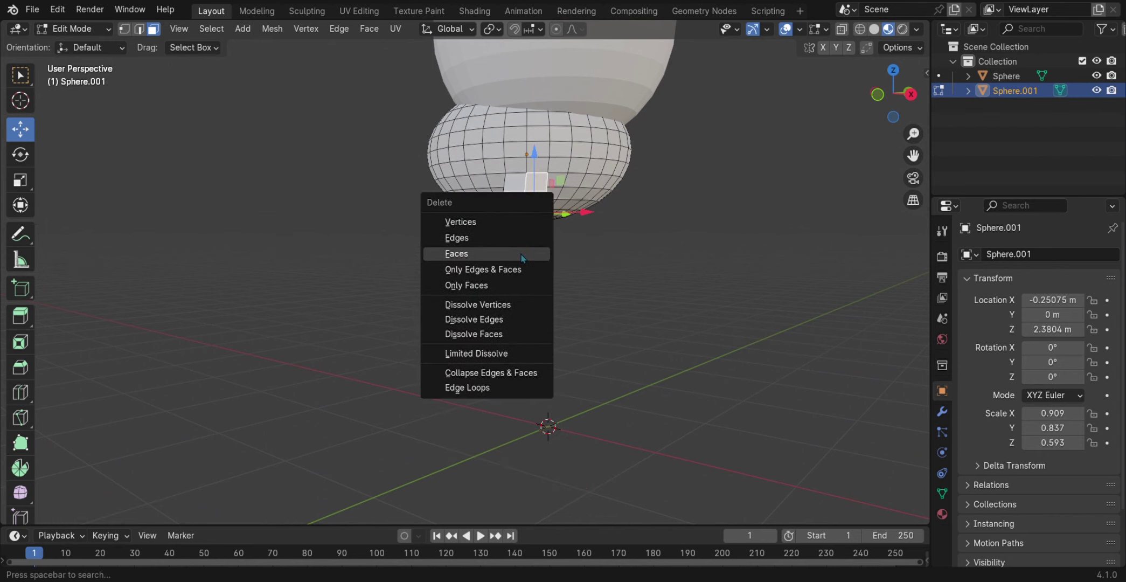
{"action": "left_click", "coordinate": [521, 256]}
{"action": "key", "text": "ctrl+z"}
{"action": "key", "text": "ctrl+z"}
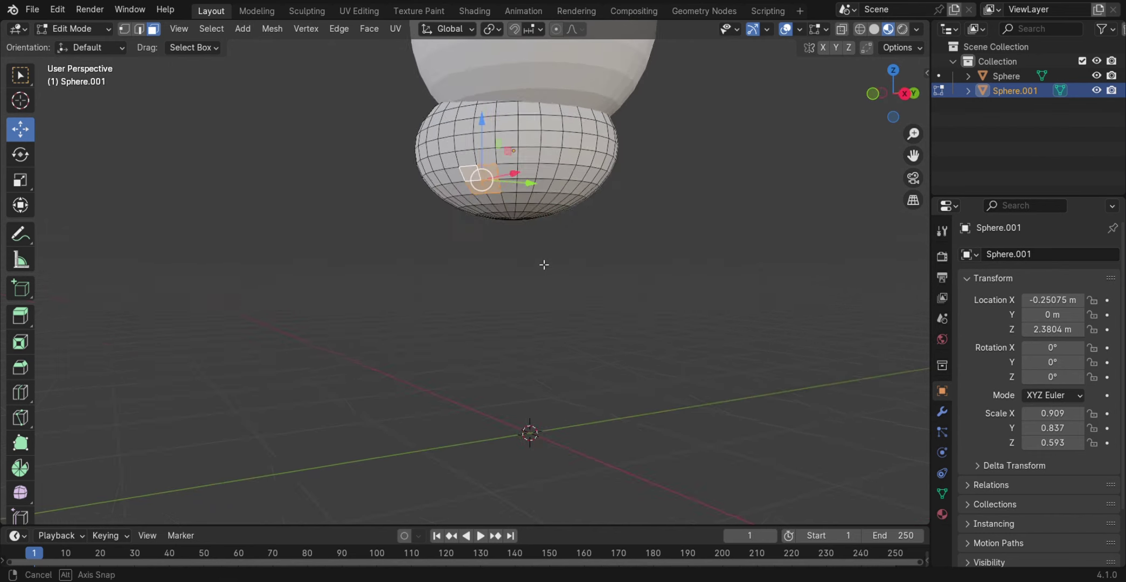
Step: Triangulate the four selected faces on the lower sphere
{"action": "scroll", "coordinate": [543, 264], "scroll_direction": "up", "scroll_amount": 3}
{"action": "middle_click_drag", "start_coordinate": [544, 265], "coordinate": [533, 278]}
{"action": "left_click", "coordinate": [369, 28]}
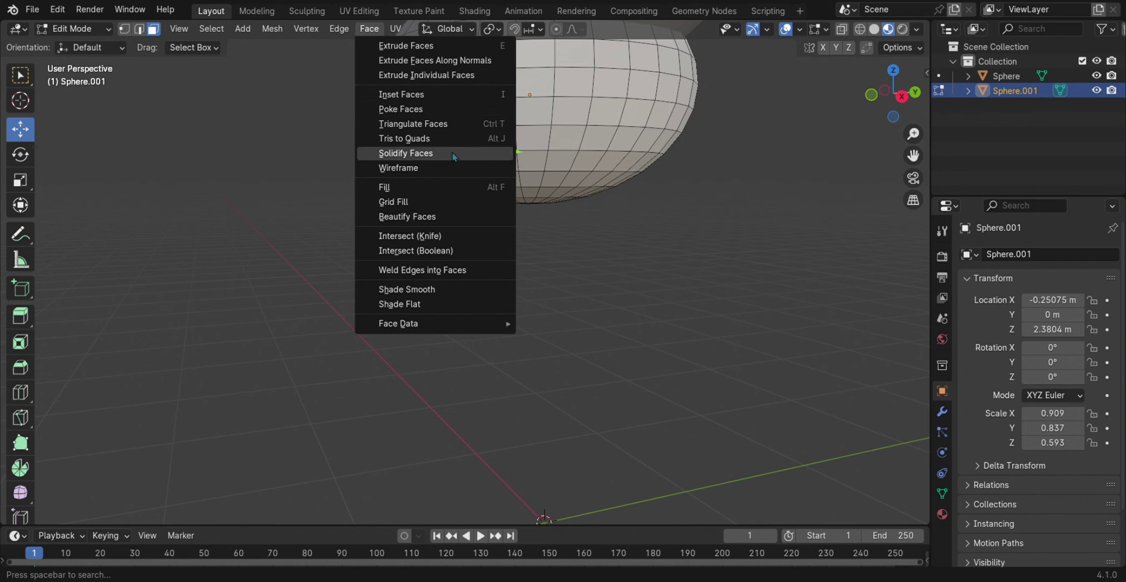
{"action": "left_click", "coordinate": [452, 123]}
{"action": "scroll", "coordinate": [572, 193], "scroll_direction": "up", "scroll_amount": 1}
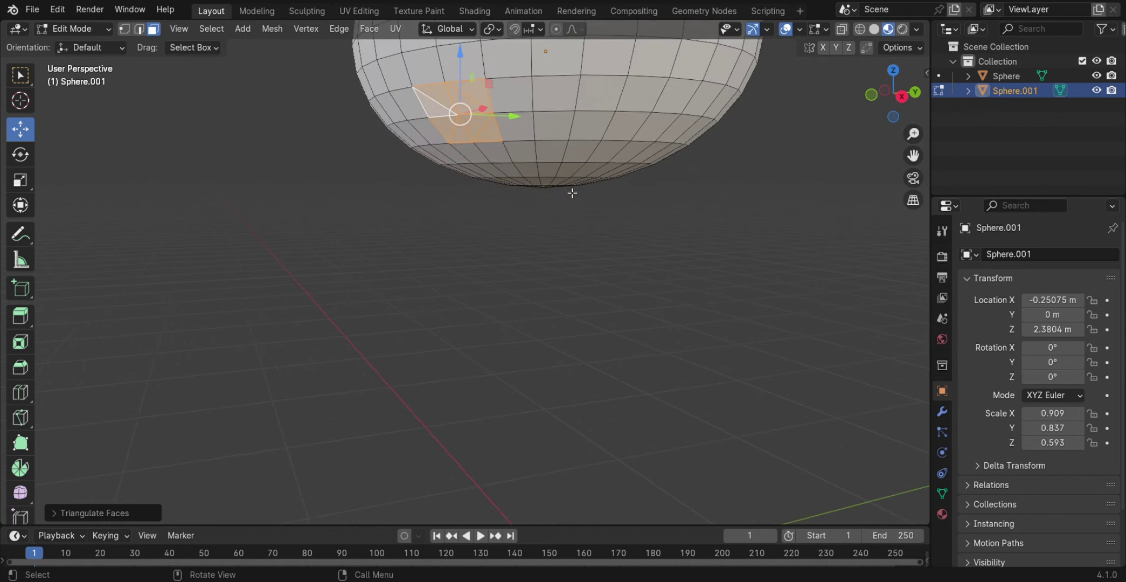
{"action": "key", "text": "ctrl+f"}
{"action": "left_click", "coordinate": [425, 184]}
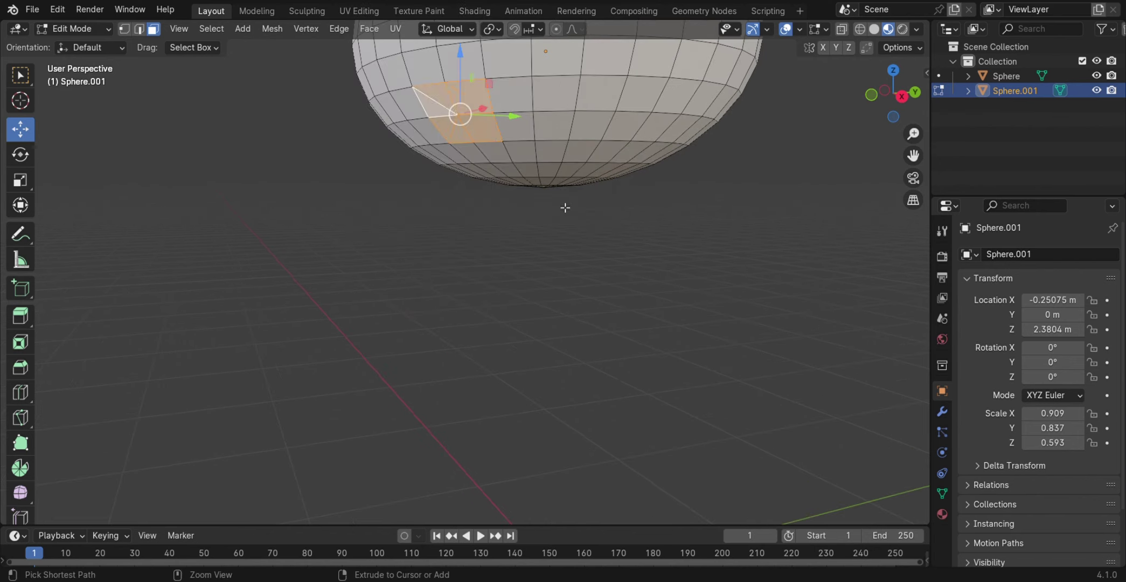
Step: Return the lower sphere to Object Mode and add a Skin modifier to it
{"action": "scroll", "coordinate": [598, 243], "scroll_direction": "down", "scroll_amount": 5}
{"action": "middle_click_drag", "start_coordinate": [579, 241], "coordinate": [514, 296]}
{"action": "key", "text": "alt+z"}
{"action": "key", "text": "a"}
{"action": "key", "text": "Tab"}
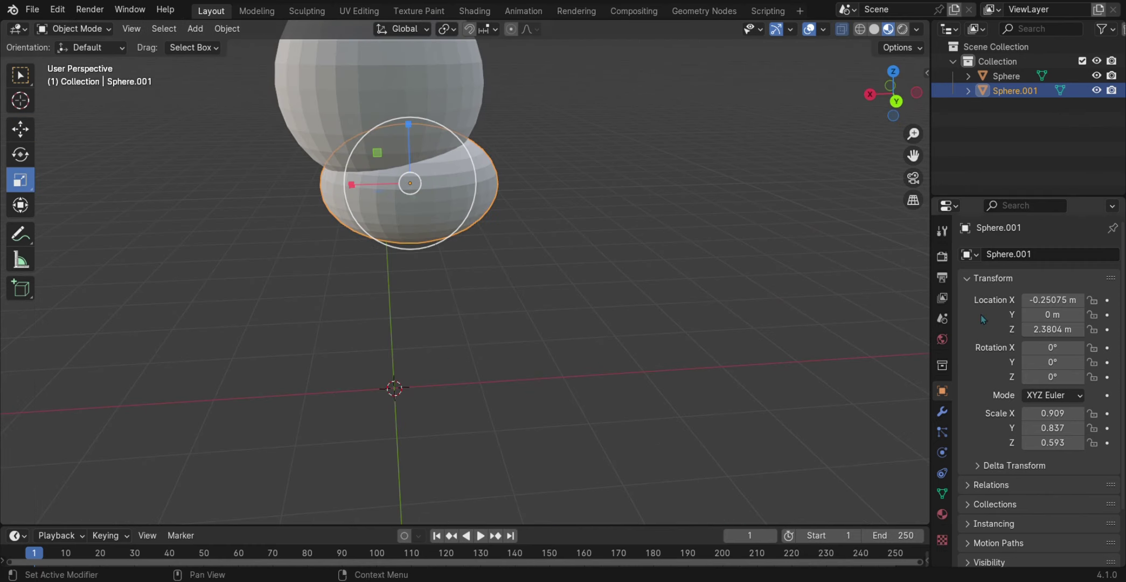
{"action": "left_click", "coordinate": [942, 412]}
{"action": "left_click", "coordinate": [1056, 253]}
{"action": "mouse_move", "coordinate": [937, 304]}
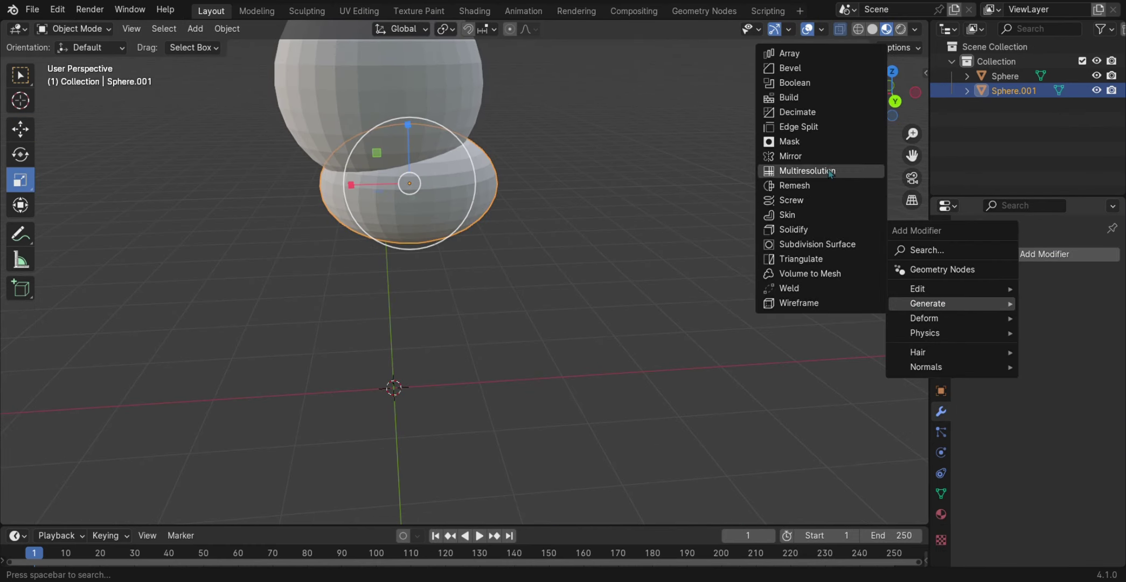
{"action": "left_click", "coordinate": [787, 214]}
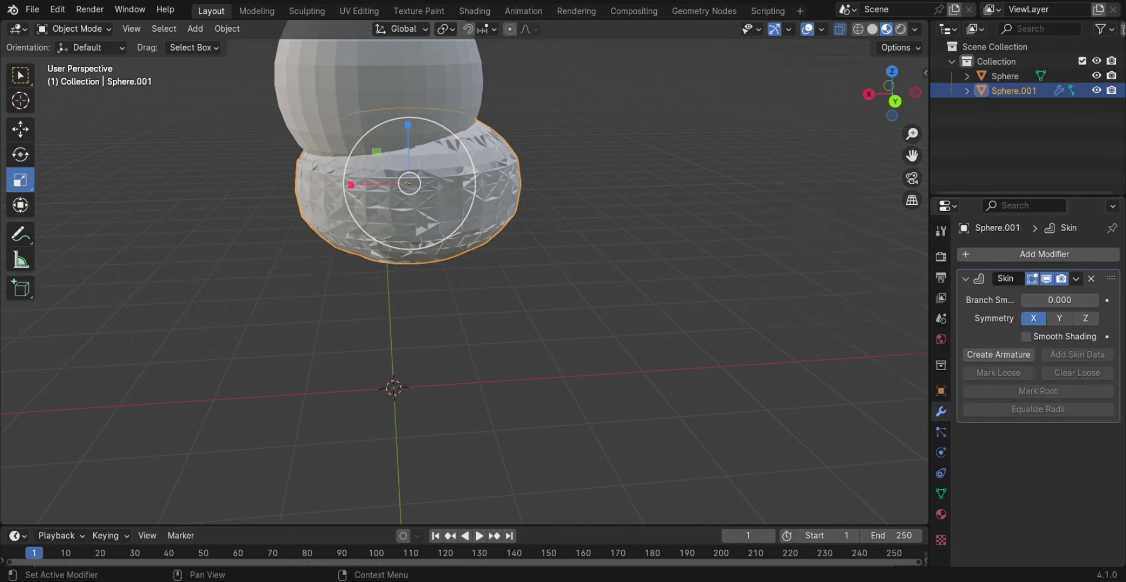
Step: Undo the Skin modifier and delete the lower sphere
{"action": "key", "text": "ctrl+z"}
{"action": "middle_click_drag", "start_coordinate": [647, 270], "coordinate": [705, 273]}
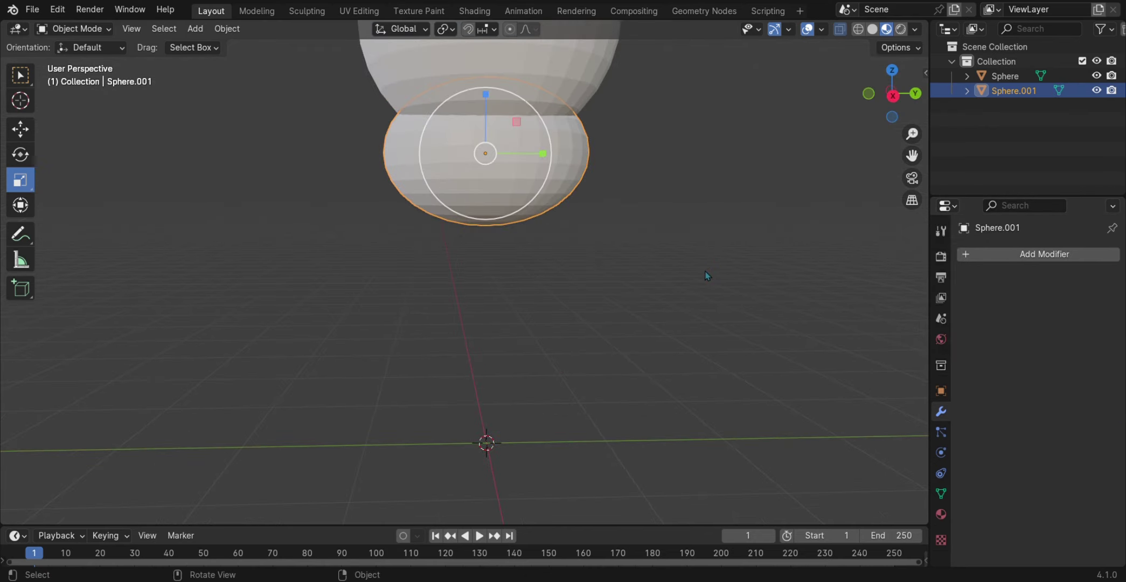
{"action": "key", "text": "Delete"}
{"action": "key", "text": "Home"}
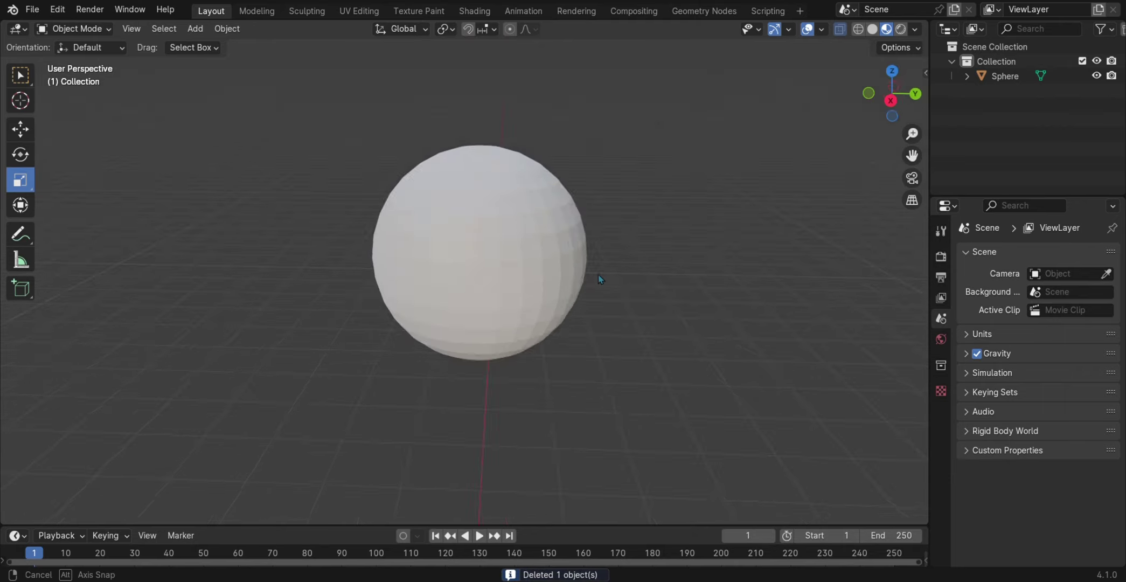
{"action": "left_click", "coordinate": [571, 269]}
{"action": "left_click", "coordinate": [307, 11]}
{"action": "middle_click_drag", "start_coordinate": [402, 216], "coordinate": [67, 200]}
{"action": "left_click", "coordinate": [68, 200]}
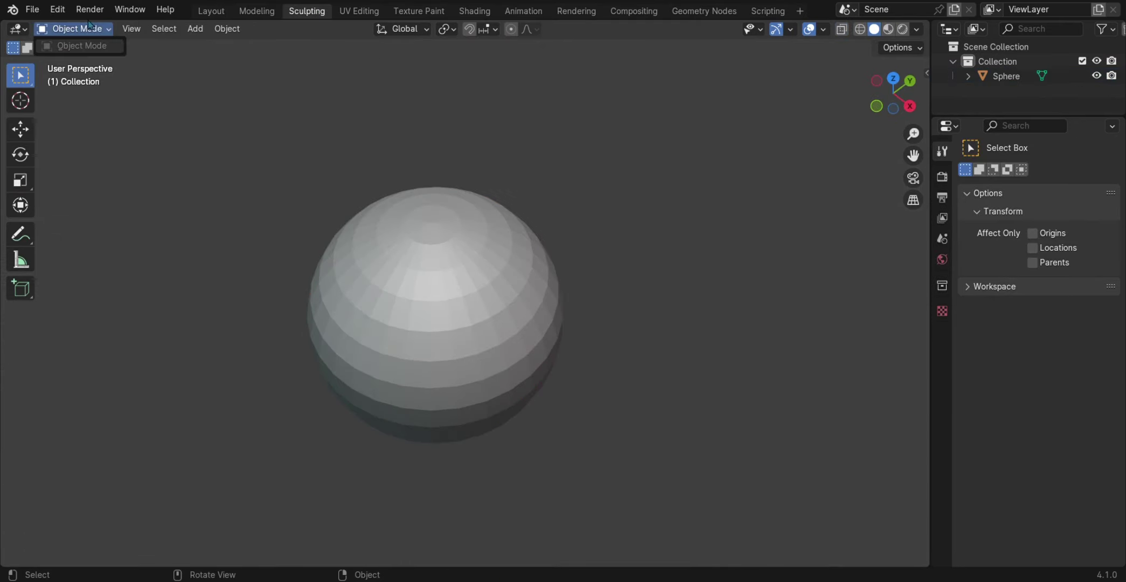
{"action": "left_click", "coordinate": [219, 12]}
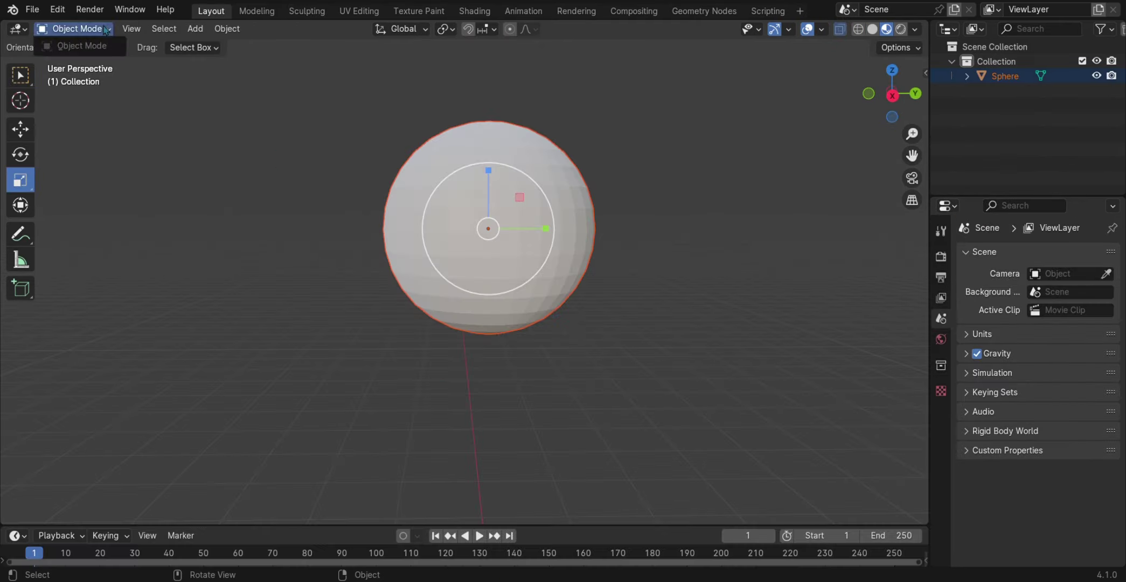
Step: Select the remaining sphere and switch it to Sculpt Mode
{"action": "left_click", "coordinate": [485, 226]}
{"action": "left_click", "coordinate": [74, 28]}
{"action": "left_click", "coordinate": [81, 58]}
{"action": "left_click", "coordinate": [74, 28]}
{"action": "left_click", "coordinate": [81, 75]}
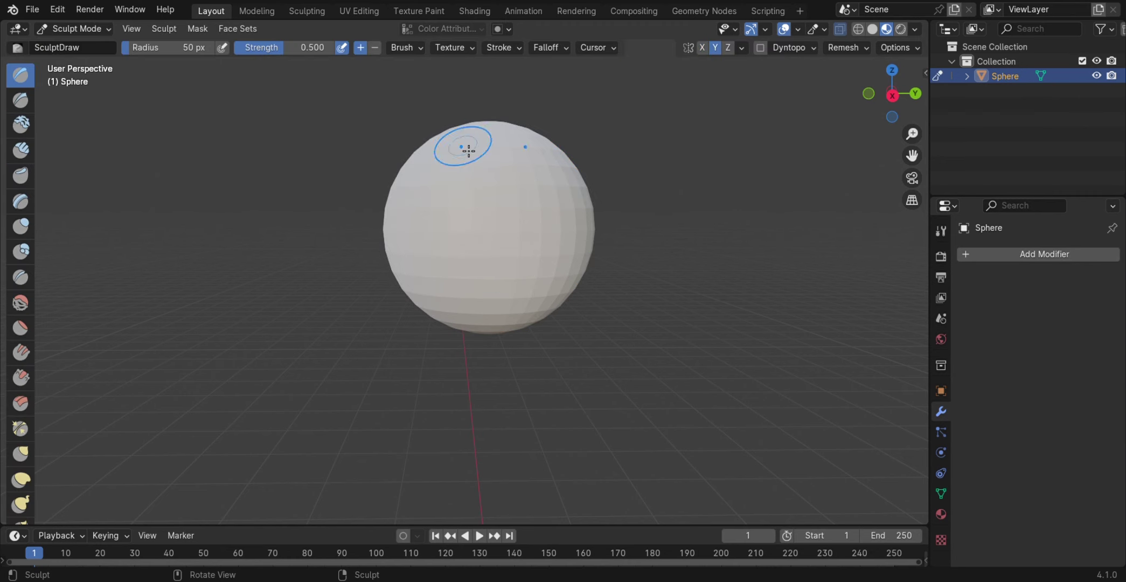
Step: Try sculpting two mirrored ear-like bulges on top of the sphere with the Draw brush at strength 0.616
{"action": "mouse_move", "coordinate": [469, 151]}
{"action": "middle_mouse_down"}
{"action": "mouse_move", "coordinate": [475, 267]}
{"action": "mouse_move", "coordinate": [458, 201]}
{"action": "mouse_move", "coordinate": [419, 201]}
{"action": "mouse_move", "coordinate": [432, 225]}
{"action": "mouse_move", "coordinate": [482, 252]}
{"action": "mouse_move", "coordinate": [424, 246]}
{"action": "mouse_move", "coordinate": [498, 239]}
{"action": "mouse_move", "coordinate": [648, 275]}
{"action": "mouse_move", "coordinate": [615, 145]}
{"action": "mouse_move", "coordinate": [419, 270]}
{"action": "middle_mouse_up"}
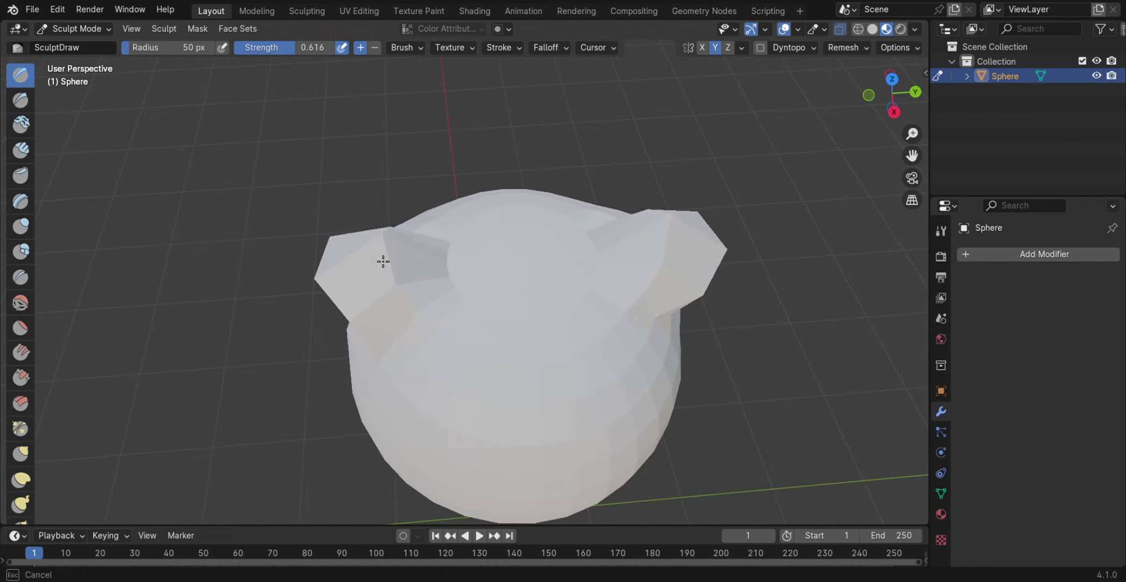
{"action": "middle_click_drag", "start_coordinate": [380, 246], "coordinate": [402, 249]}
{"action": "middle_click_drag", "start_coordinate": [344, 294], "coordinate": [477, 204]}
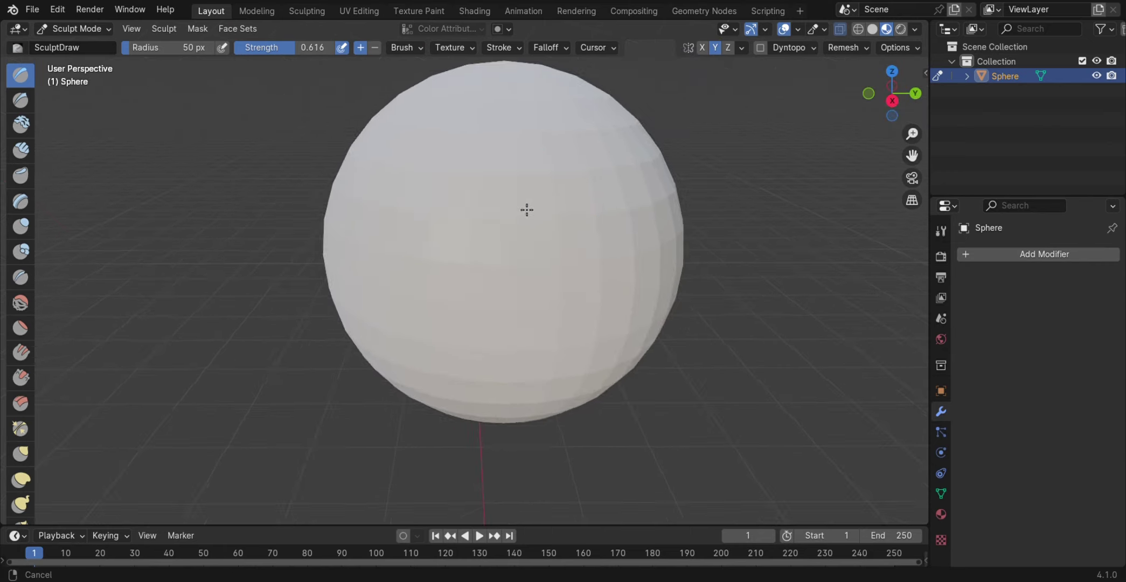
Step: Sculpt a wide bulging rim around the sphere's lower half with a 78 px Draw brush at strength 0.616
{"action": "middle_click_drag", "start_coordinate": [526, 211], "coordinate": [485, 203]}
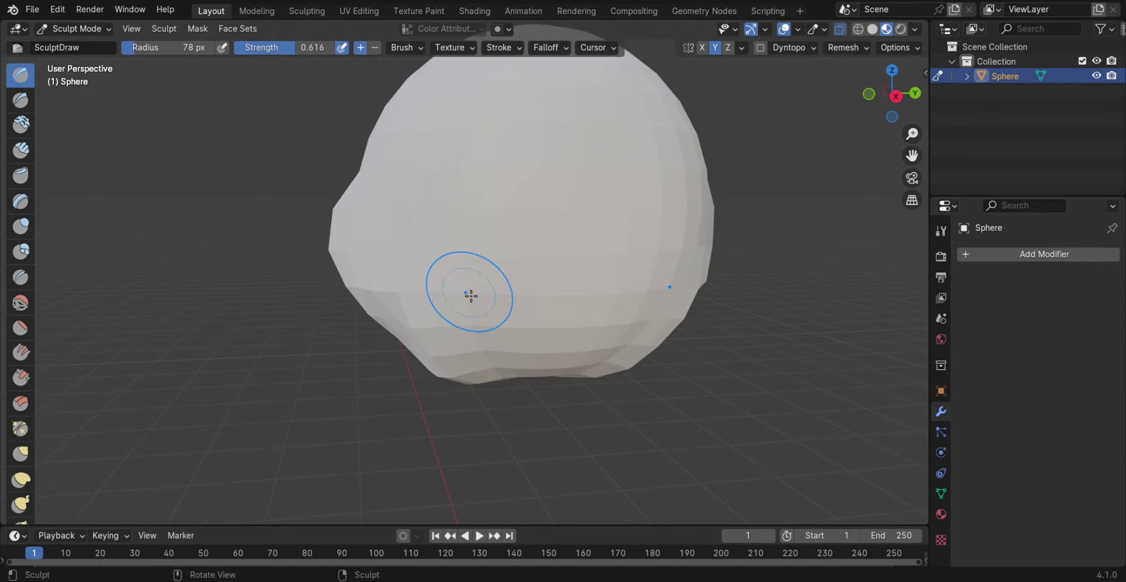
{"action": "mouse_move", "coordinate": [468, 294]}
{"action": "middle_mouse_down"}
{"action": "mouse_move", "coordinate": [619, 328]}
{"action": "mouse_move", "coordinate": [644, 296]}
{"action": "mouse_move", "coordinate": [668, 311]}
{"action": "mouse_move", "coordinate": [391, 264]}
{"action": "mouse_move", "coordinate": [644, 291]}
{"action": "mouse_move", "coordinate": [451, 263]}
{"action": "mouse_move", "coordinate": [360, 268]}
{"action": "mouse_move", "coordinate": [397, 316]}
{"action": "mouse_move", "coordinate": [503, 319]}
{"action": "mouse_move", "coordinate": [495, 349]}
{"action": "middle_mouse_up"}
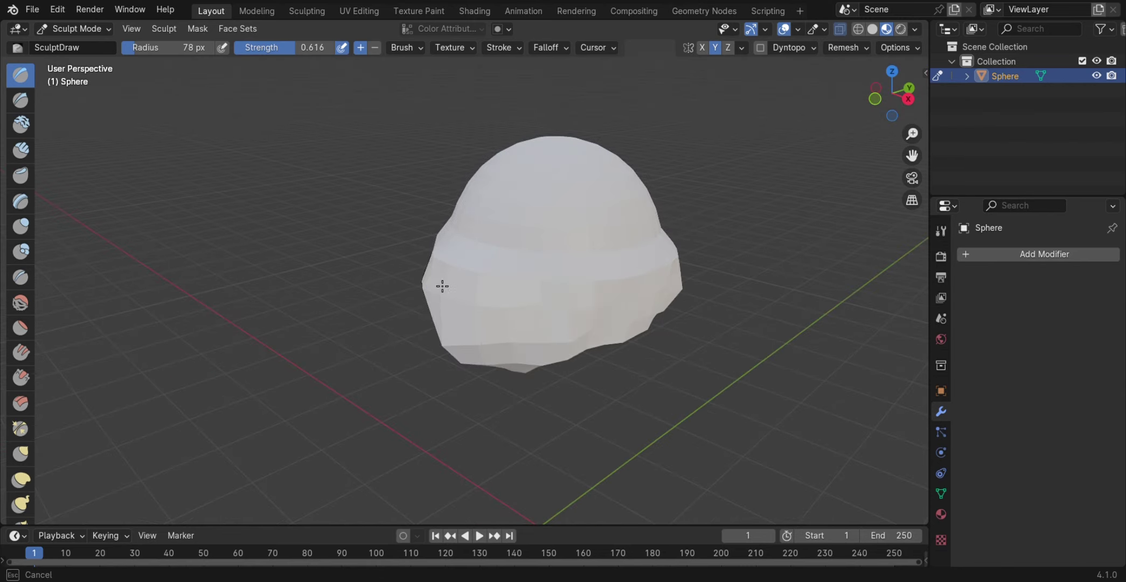
{"action": "mouse_move", "coordinate": [442, 286]}
{"action": "middle_mouse_down"}
{"action": "mouse_move", "coordinate": [498, 339]}
{"action": "mouse_move", "coordinate": [266, 319]}
{"action": "mouse_move", "coordinate": [556, 298]}
{"action": "mouse_move", "coordinate": [539, 280]}
{"action": "mouse_move", "coordinate": [611, 234]}
{"action": "mouse_move", "coordinate": [399, 308]}
{"action": "middle_mouse_up"}
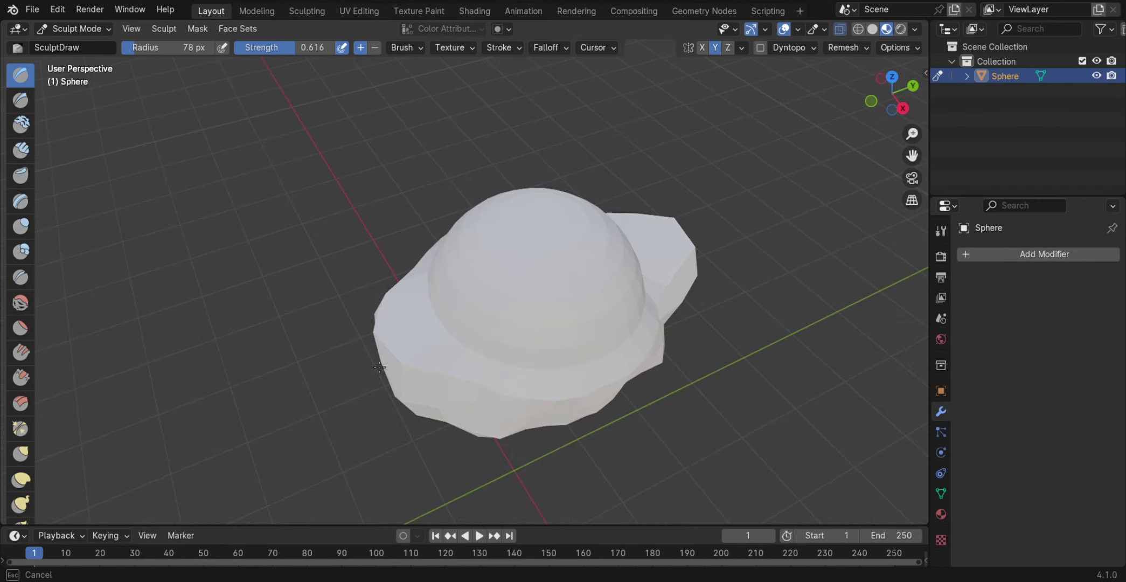
{"action": "mouse_move", "coordinate": [379, 367]}
{"action": "middle_mouse_down"}
{"action": "mouse_move", "coordinate": [362, 233]}
{"action": "mouse_move", "coordinate": [377, 238]}
{"action": "middle_mouse_up"}
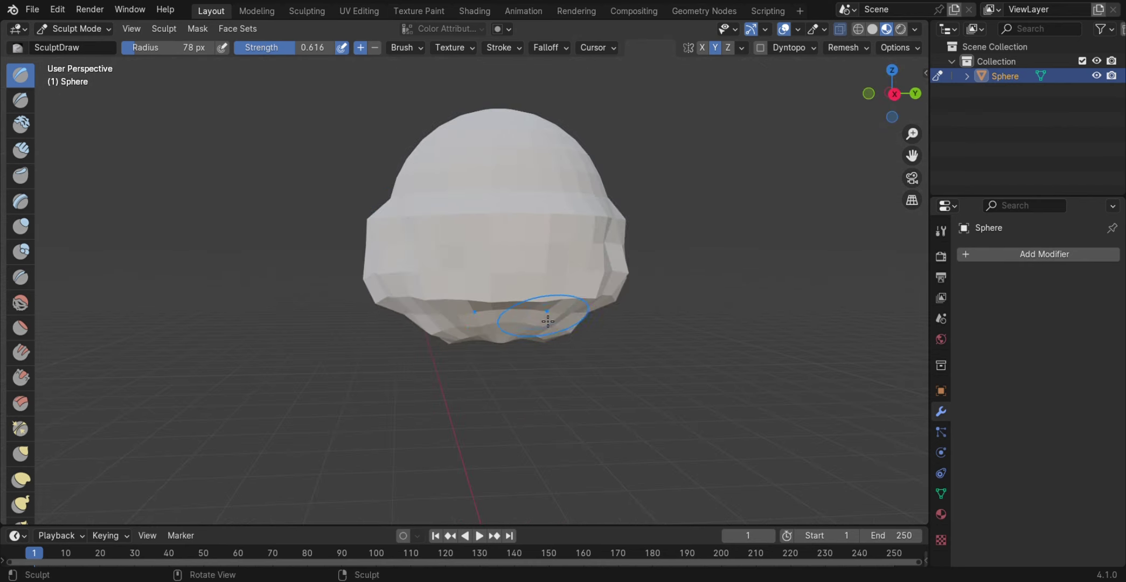
Step: Reshape the head at brush strength 0.483 with a domed top, bulging cheeks on both sides and a tapered underside
{"action": "mouse_move", "coordinate": [554, 322]}
{"action": "middle_mouse_down"}
{"action": "mouse_move", "coordinate": [507, 291]}
{"action": "mouse_move", "coordinate": [520, 359]}
{"action": "mouse_move", "coordinate": [536, 262]}
{"action": "middle_mouse_up"}
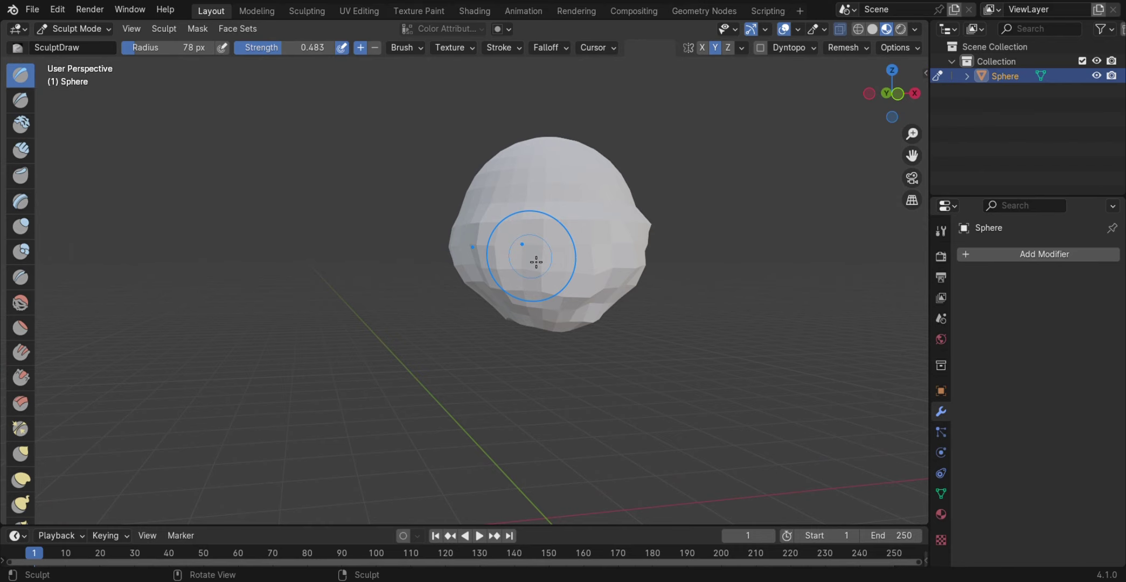
{"action": "middle_click_drag", "start_coordinate": [717, 298], "coordinate": [349, 216]}
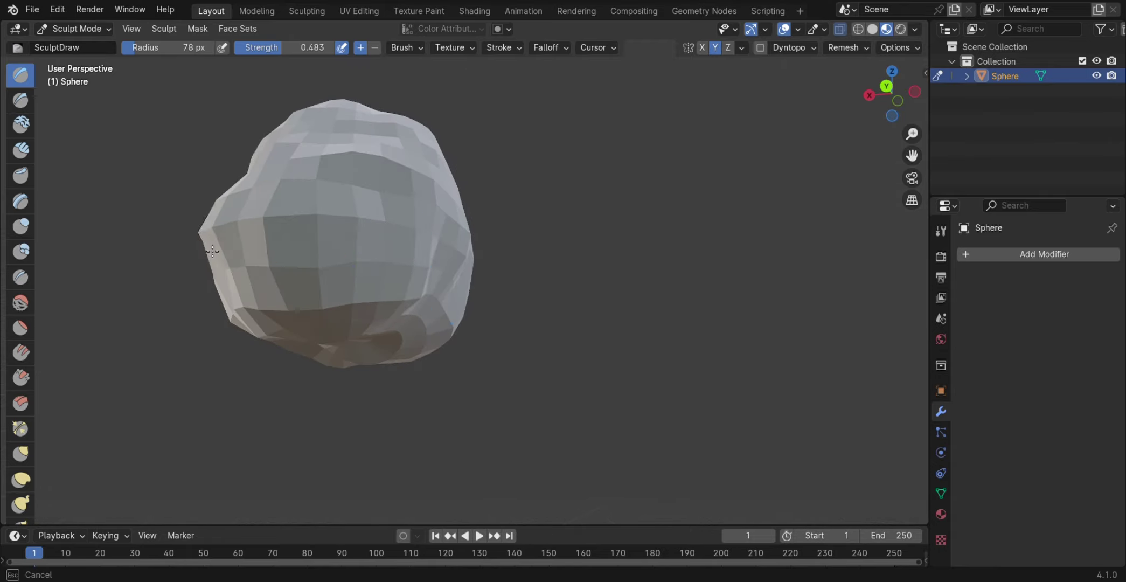
{"action": "middle_click_drag", "start_coordinate": [212, 251], "coordinate": [576, 320]}
{"action": "mouse_move", "coordinate": [516, 273]}
{"action": "middle_mouse_down"}
{"action": "mouse_move", "coordinate": [427, 302]}
{"action": "mouse_move", "coordinate": [489, 297]}
{"action": "mouse_move", "coordinate": [548, 259]}
{"action": "mouse_move", "coordinate": [489, 426]}
{"action": "mouse_move", "coordinate": [583, 292]}
{"action": "mouse_move", "coordinate": [478, 289]}
{"action": "mouse_move", "coordinate": [517, 323]}
{"action": "mouse_move", "coordinate": [530, 234]}
{"action": "mouse_move", "coordinate": [409, 215]}
{"action": "mouse_move", "coordinate": [302, 178]}
{"action": "middle_mouse_up"}
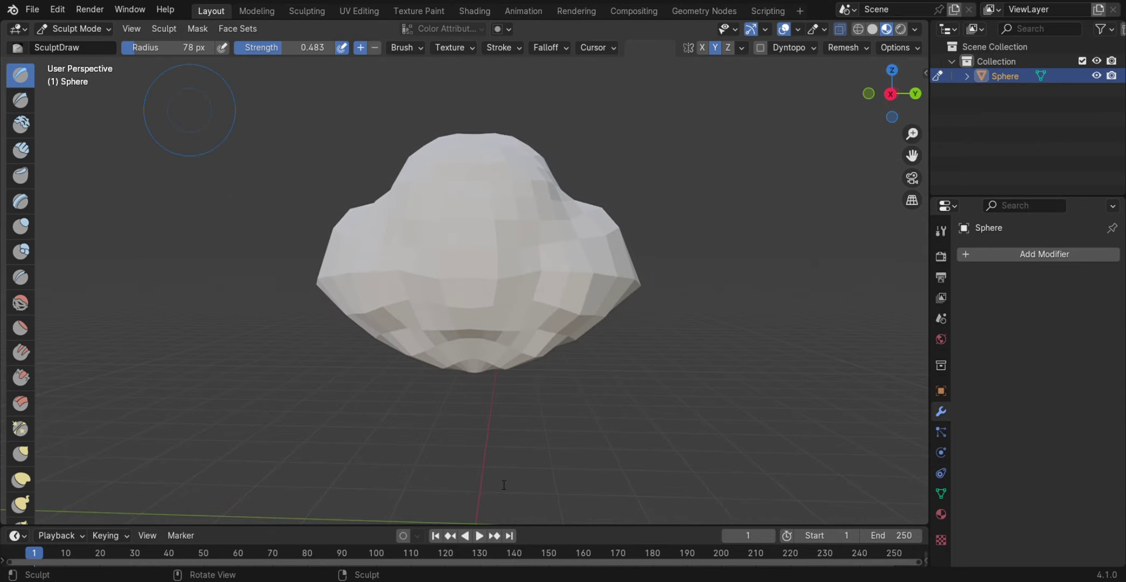
Step: Save the sculpted head in Smiler.blend and return to Object Mode with the sphere deselected
{"action": "key", "text": "ctrl+s"}
{"action": "middle_click_drag", "start_coordinate": [604, 340], "coordinate": [494, 351]}
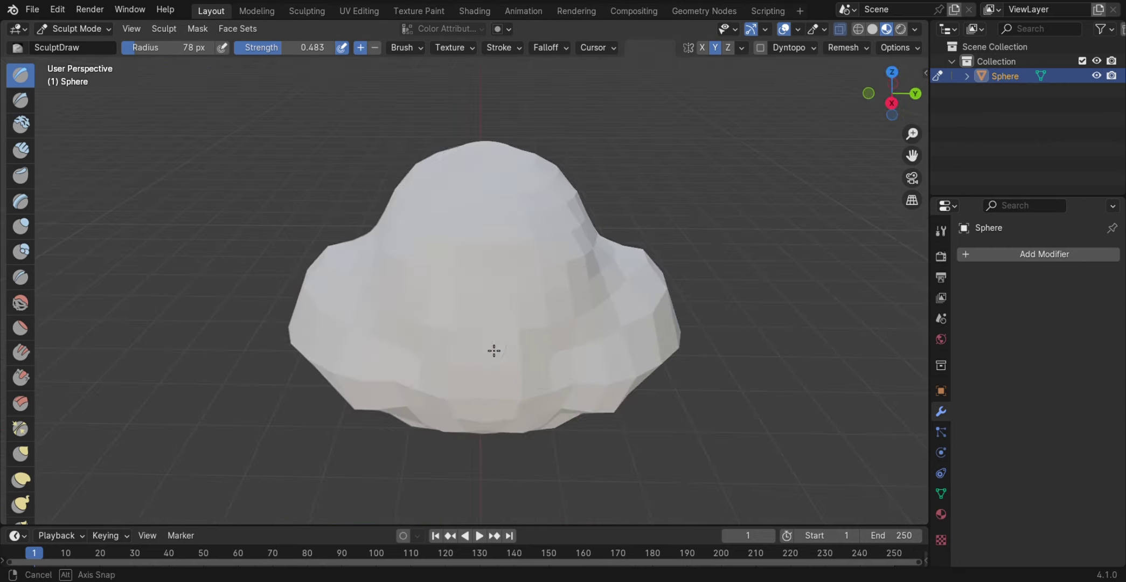
{"action": "key", "text": "ctrl+s"}
{"action": "mouse_move", "coordinate": [562, 369]}
{"action": "middle_mouse_down"}
{"action": "mouse_move", "coordinate": [568, 332]}
{"action": "mouse_move", "coordinate": [402, 343]}
{"action": "mouse_move", "coordinate": [485, 319]}
{"action": "mouse_move", "coordinate": [553, 192]}
{"action": "mouse_move", "coordinate": [453, 318]}
{"action": "mouse_move", "coordinate": [11, 51]}
{"action": "middle_mouse_up"}
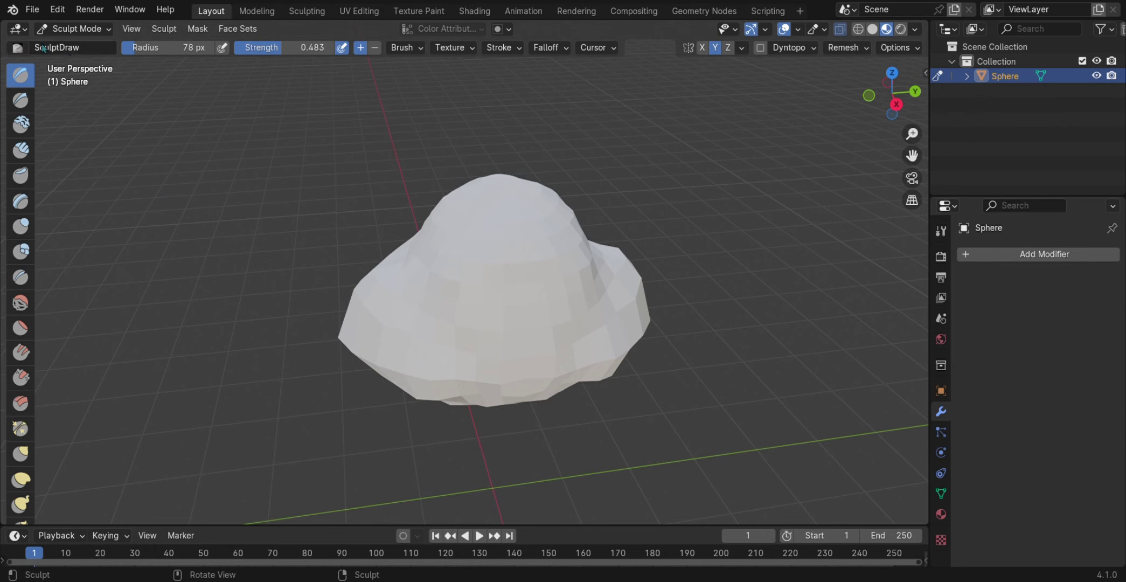
{"action": "left_click", "coordinate": [74, 28]}
{"action": "left_click", "coordinate": [70, 45]}
{"action": "left_click", "coordinate": [207, 158]}
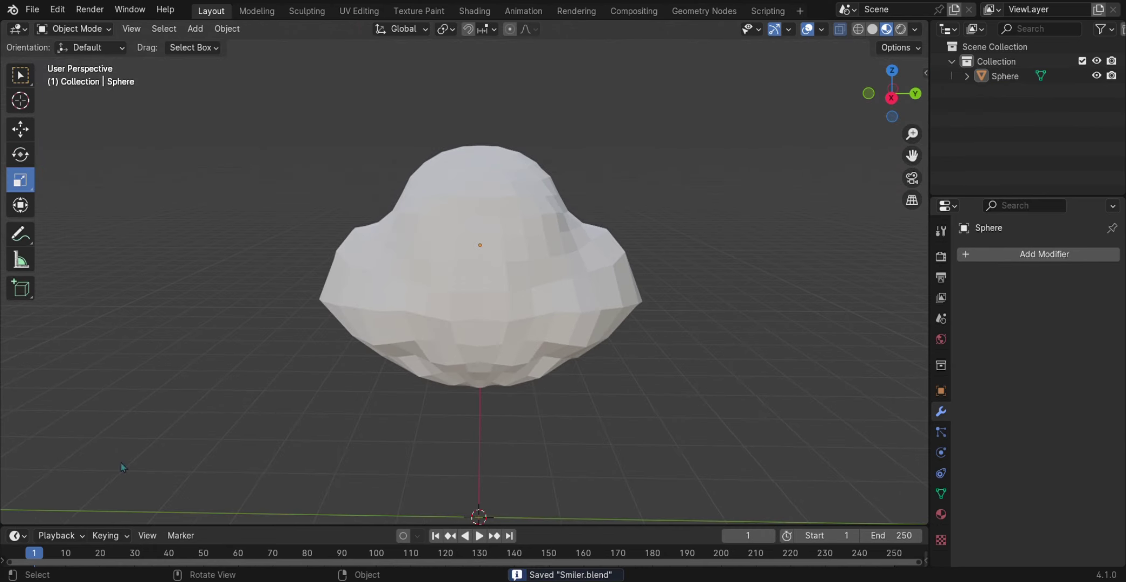
Step: Add a cone above the top of the head and open it in Edit Mode
{"action": "left_click", "coordinate": [195, 29]}
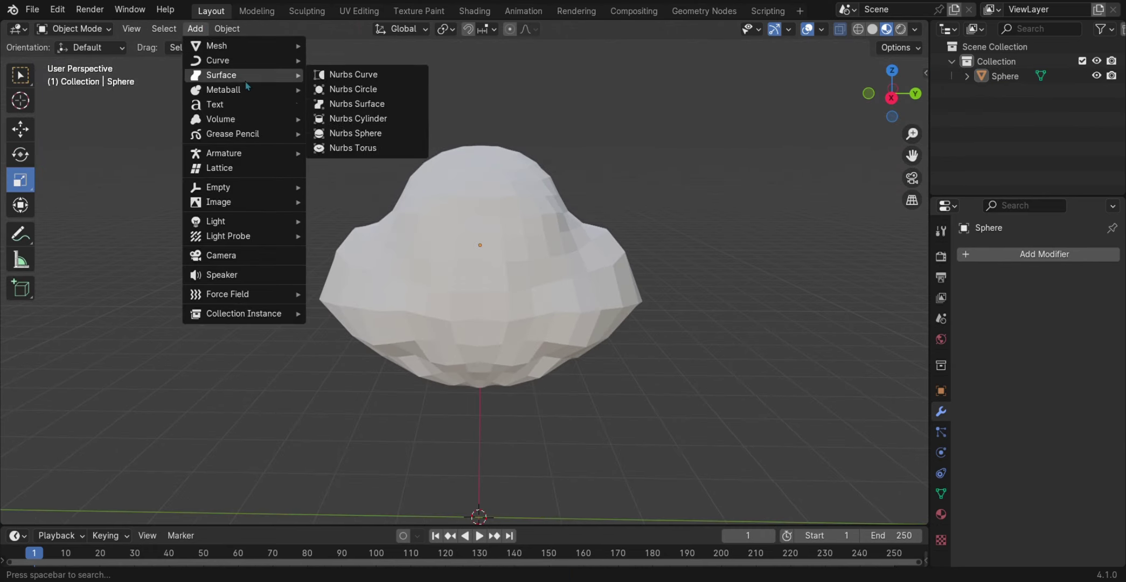
{"action": "mouse_move", "coordinate": [243, 45]}
{"action": "left_click", "coordinate": [340, 134]}
{"action": "scroll", "coordinate": [536, 304], "scroll_direction": "down", "scroll_amount": 3}
{"action": "left_click_drag", "start_coordinate": [534, 410], "coordinate": [490, 399]}
{"action": "left_click", "coordinate": [20, 129]}
{"action": "left_click_drag", "start_coordinate": [472, 356], "coordinate": [455, 143]}
{"action": "scroll", "coordinate": [637, 294], "scroll_direction": "up", "scroll_amount": 4}
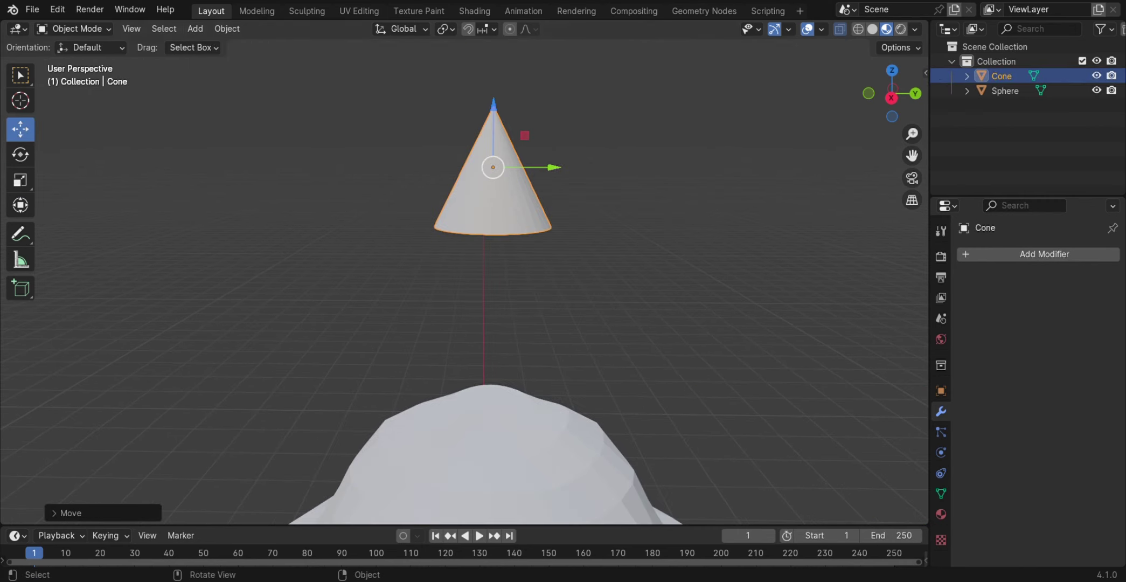
{"action": "left_click", "coordinate": [74, 28]}
{"action": "left_click", "coordinate": [76, 62]}
Step: Try narrowing the cone and extruding its base downward to lengthen it into a horn
{"action": "key", "text": "s"}
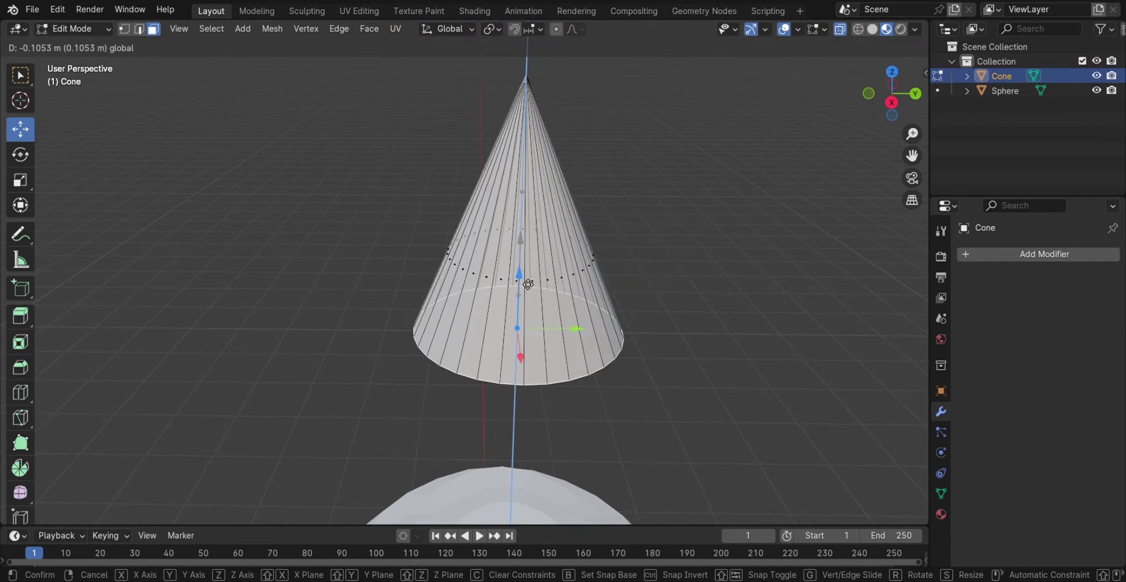
{"action": "scroll", "coordinate": [566, 305], "scroll_direction": "up", "scroll_amount": 3}
{"action": "left_click", "coordinate": [502, 271]}
Step: Try widening the extruded base of the horn and shifting that base along Z
{"action": "key", "text": "s"}
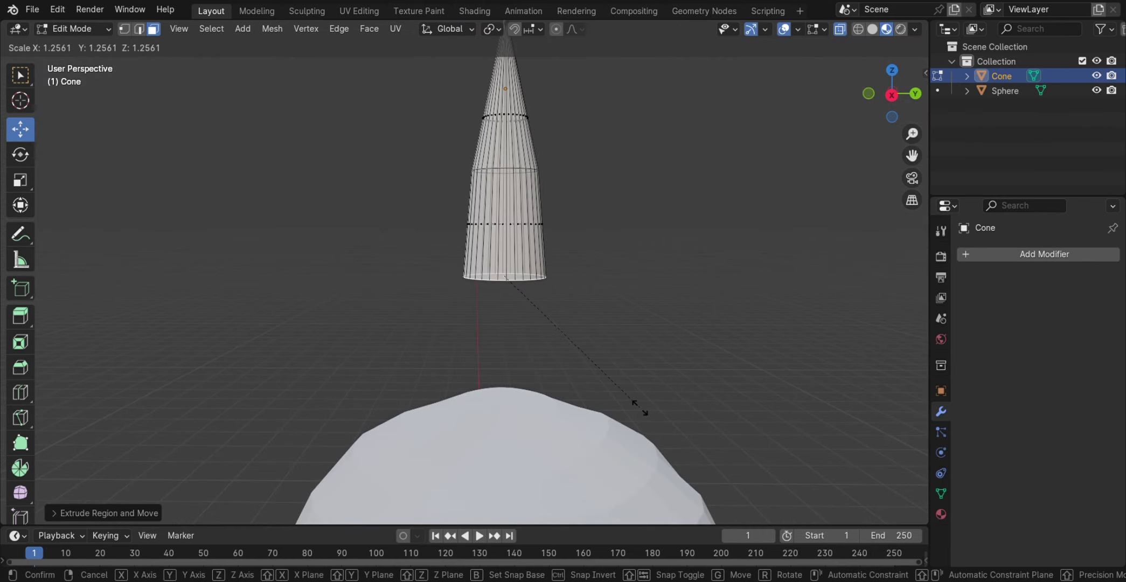
{"action": "left_click", "coordinate": [585, 308]}
{"action": "scroll", "coordinate": [585, 307], "scroll_direction": "up", "scroll_amount": 2}
{"action": "key", "text": "g"}
{"action": "key", "text": "z"}
{"action": "left_click", "coordinate": [607, 249]}
{"action": "scroll", "coordinate": [606, 249], "scroll_direction": "down", "scroll_amount": 3}
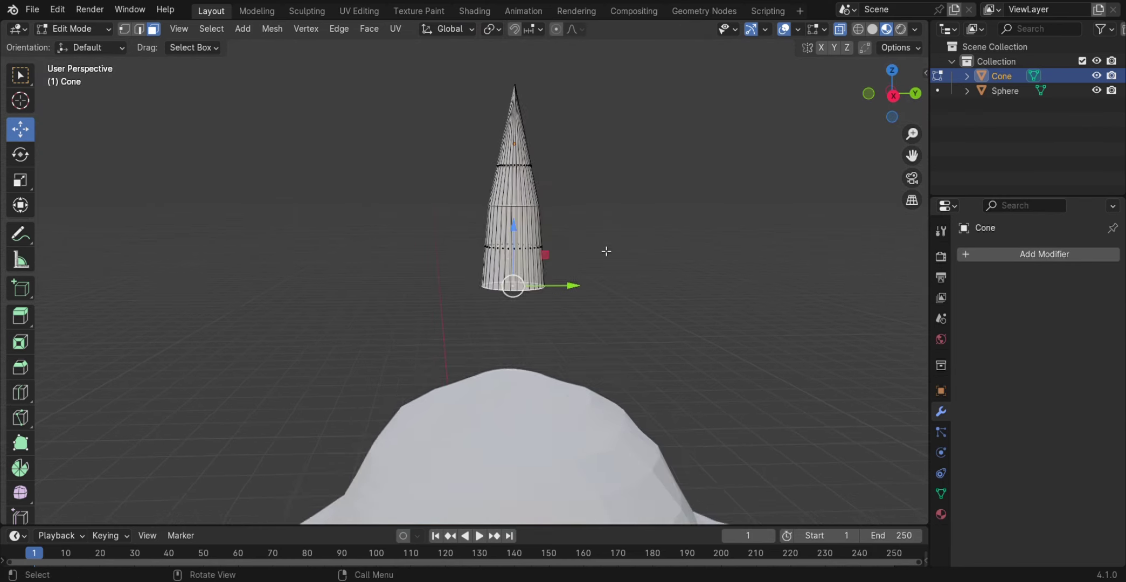
Step: Try lowering the whole horn onto the head and shifting it along Y to one side of the dome
{"action": "middle_click_drag", "start_coordinate": [607, 249], "coordinate": [371, 64]}
{"action": "key", "text": "a"}
{"action": "key", "text": "g"}
{"action": "key", "text": "z"}
{"action": "left_click", "coordinate": [628, 254]}
{"action": "scroll", "coordinate": [628, 254], "scroll_direction": "up", "scroll_amount": 3}
{"action": "key", "text": "g"}
{"action": "key", "text": "y"}
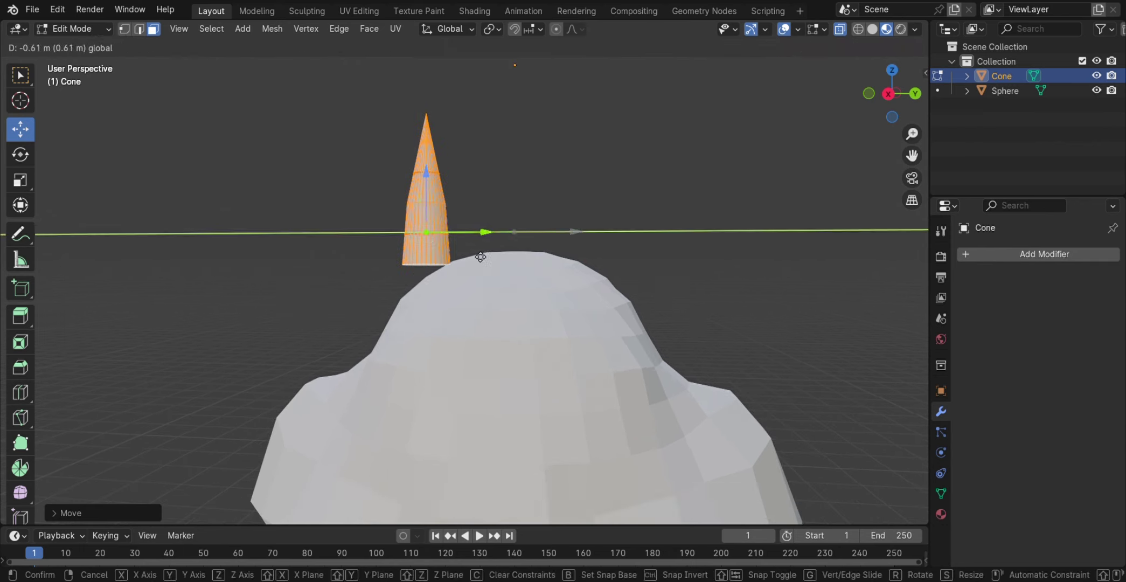
{"action": "left_click", "coordinate": [483, 254]}
Step: Try tilting the whole horn outward so its base follows the slope of the head
{"action": "left_click", "coordinate": [20, 154]}
{"action": "left_click_drag", "start_coordinate": [464, 272], "coordinate": [598, 238]}
{"action": "key", "text": "shift+space"}
{"action": "key", "text": "g"}
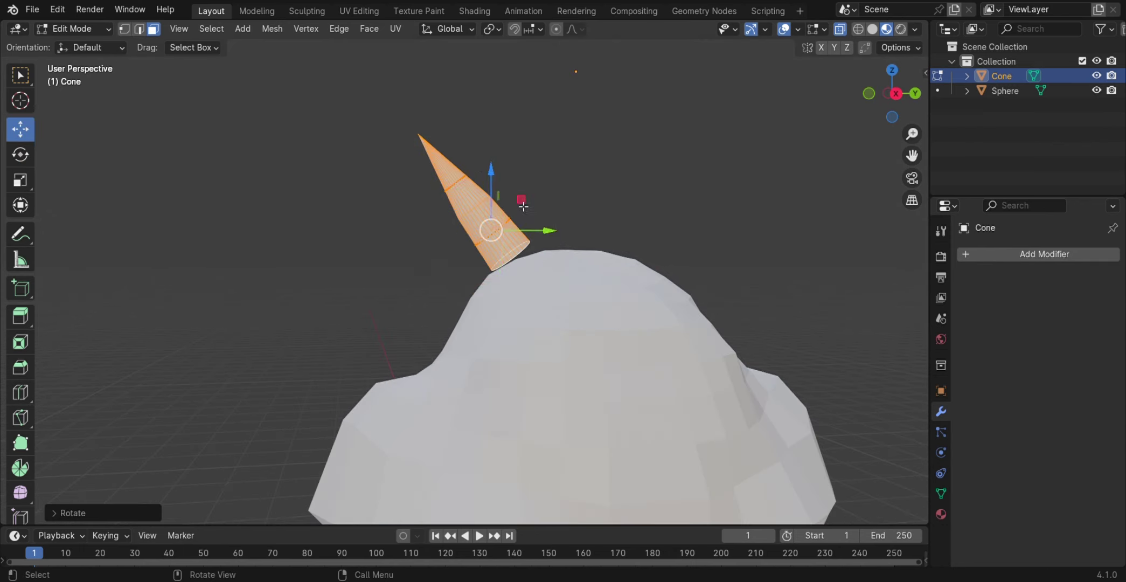
Step: Try bending the horn by selecting its pointed upper section and rotating it upright
{"action": "middle_click_drag", "start_coordinate": [599, 239], "coordinate": [556, 205]}
{"action": "scroll", "coordinate": [556, 205], "scroll_direction": "up", "scroll_amount": 3}
{"action": "left_click", "coordinate": [484, 214]}
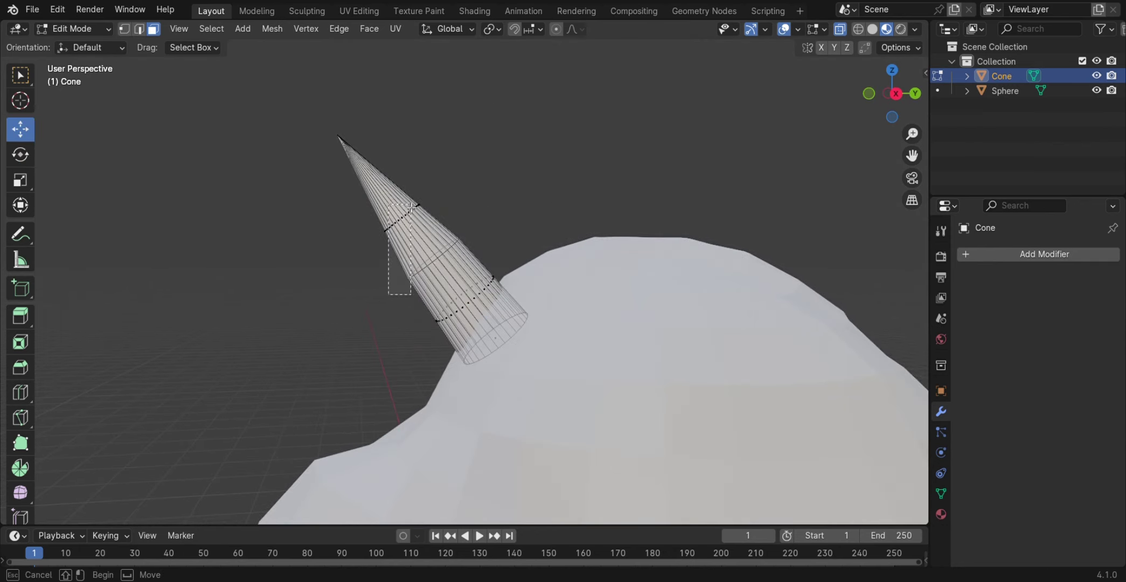
{"action": "left_click_drag", "start_coordinate": [412, 207], "coordinate": [411, 206]}
{"action": "middle_click_drag", "start_coordinate": [411, 207], "coordinate": [133, 125]}
{"action": "left_click_drag", "start_coordinate": [132, 122], "coordinate": [351, 251]}
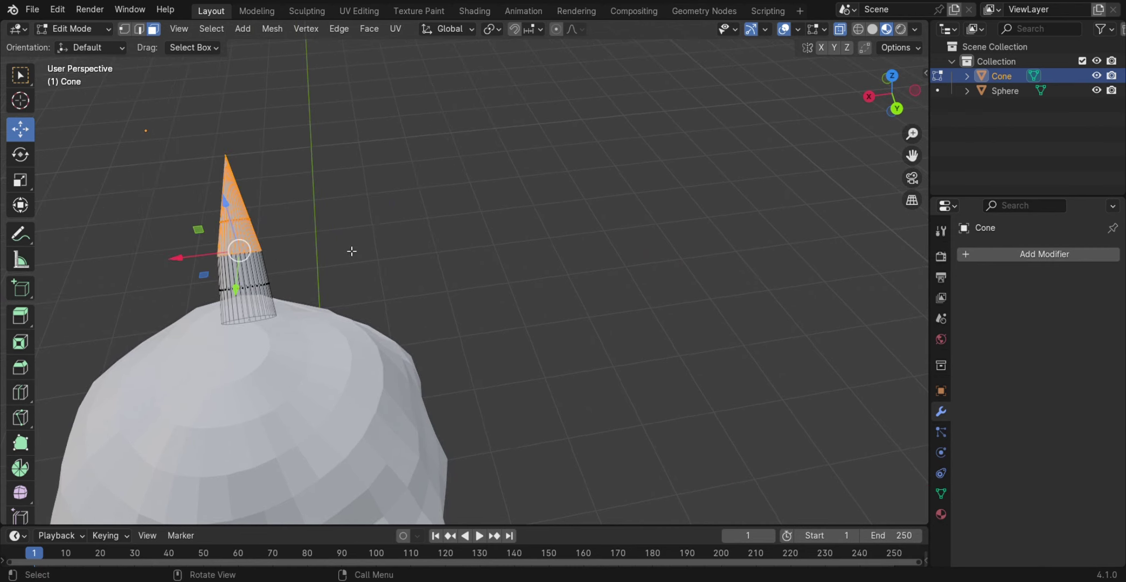
{"action": "middle_click_drag", "start_coordinate": [351, 251], "coordinate": [469, 248]}
{"action": "key", "text": "shift+space"}
{"action": "key", "text": "r"}
{"action": "left_click_drag", "start_coordinate": [474, 253], "coordinate": [488, 243]}
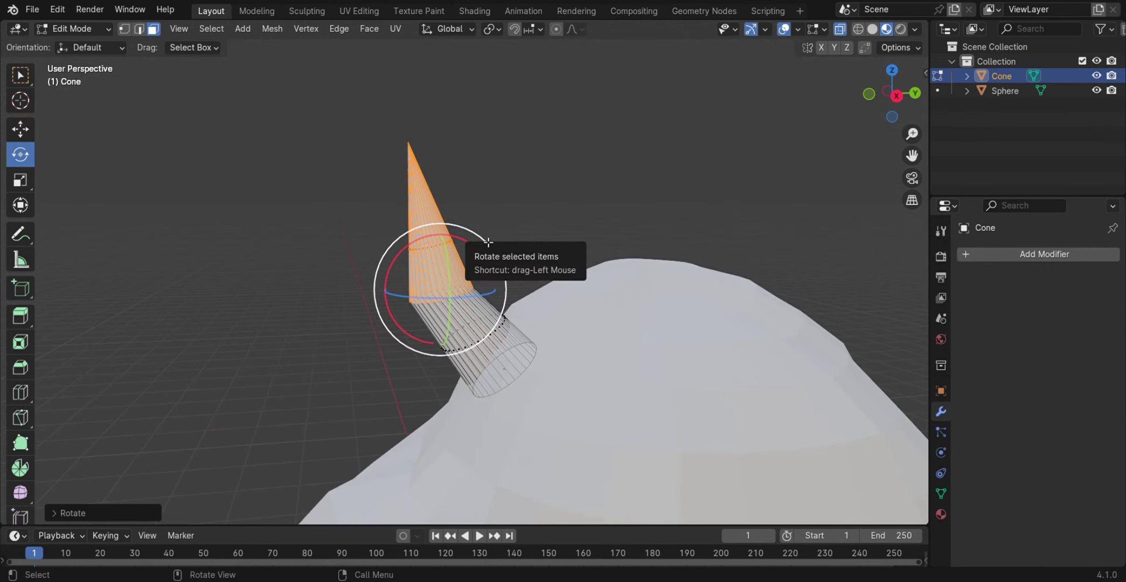
Step: Try refining the bend by selecting the horn's lower section and rotating it
{"action": "middle_click_drag", "start_coordinate": [488, 243], "coordinate": [514, 245]}
{"action": "left_click_drag", "start_coordinate": [515, 246], "coordinate": [425, 293]}
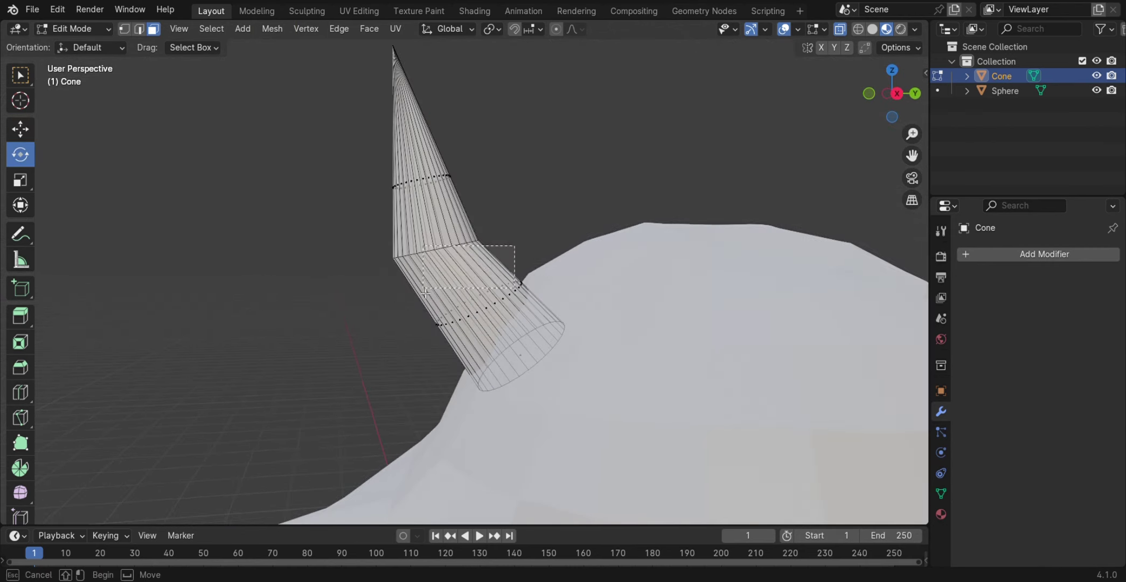
{"action": "left_click_drag", "start_coordinate": [510, 268], "coordinate": [509, 268]}
{"action": "middle_click_drag", "start_coordinate": [510, 268], "coordinate": [367, 298]}
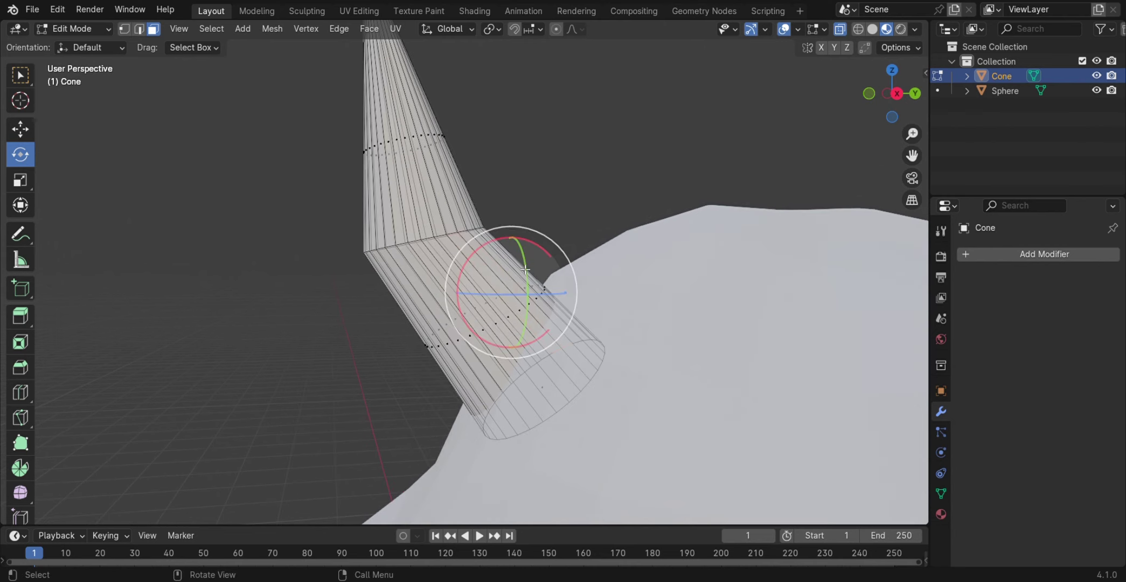
{"action": "middle_click_drag", "start_coordinate": [525, 269], "coordinate": [129, 349]}
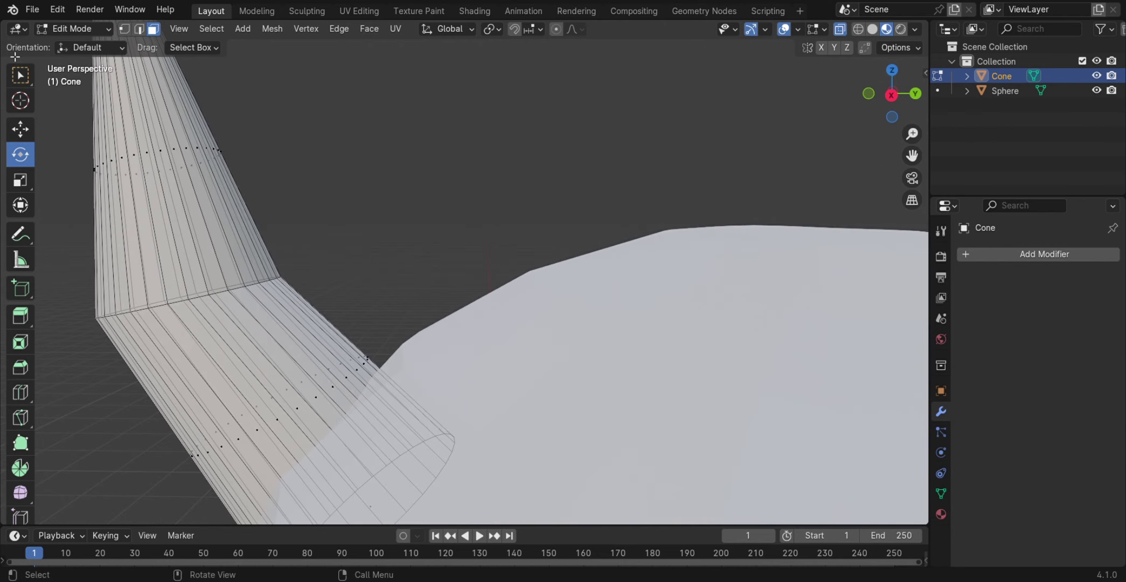
{"action": "middle_click_drag", "start_coordinate": [259, 190], "coordinate": [396, 233]}
{"action": "left_click_drag", "start_coordinate": [397, 233], "coordinate": [676, 218]}
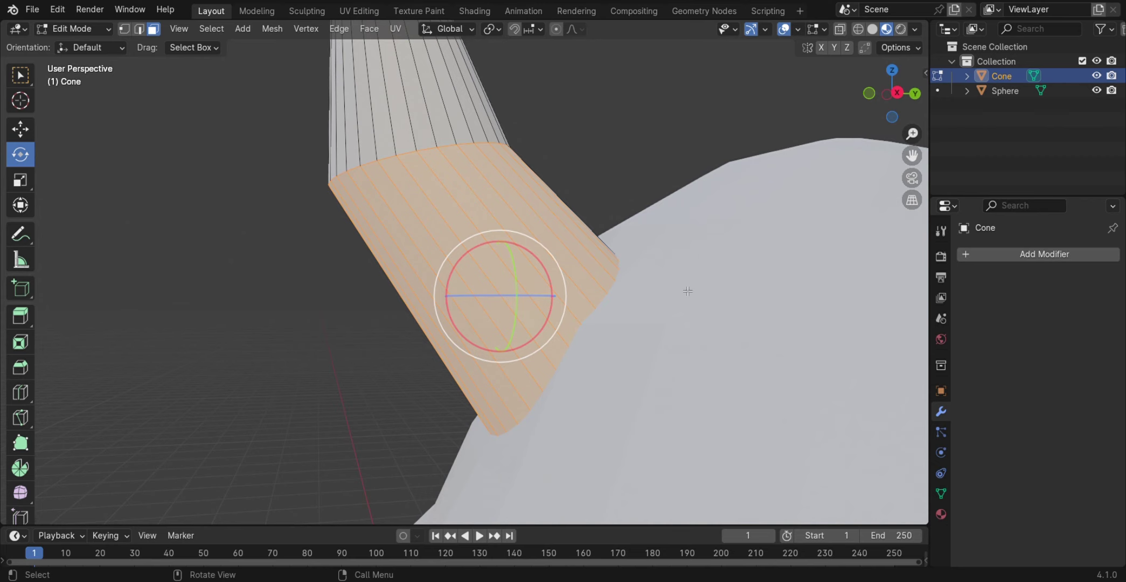
{"action": "scroll", "coordinate": [688, 291], "scroll_direction": "down", "scroll_amount": 5}
{"action": "key", "text": "r"}
{"action": "left_click", "coordinate": [477, 352]}
Step: Try resizing the horn's lower end where it meets the head
{"action": "scroll", "coordinate": [505, 360], "scroll_direction": "up", "scroll_amount": 10}
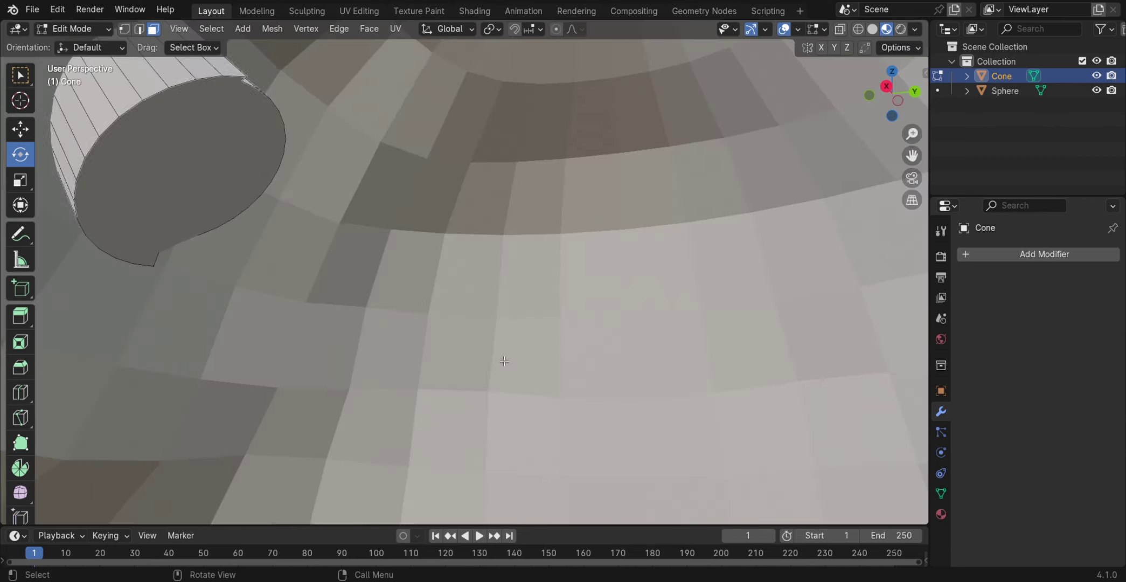
{"action": "scroll", "coordinate": [504, 360], "scroll_direction": "down", "scroll_amount": 10}
{"action": "key", "text": "s"}
{"action": "left_click", "coordinate": [511, 358]}
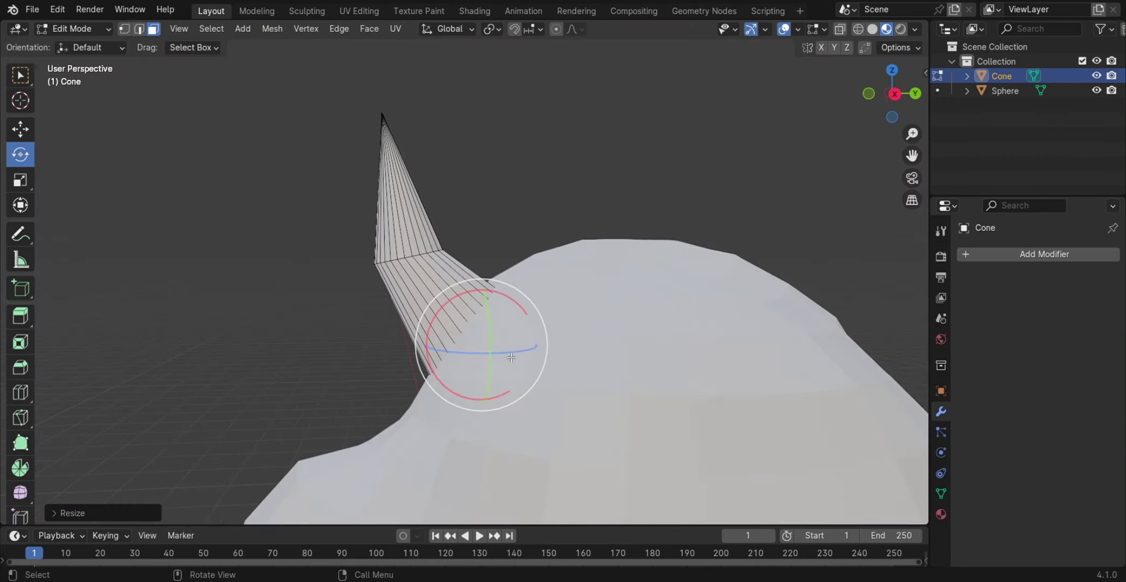
Step: Try selecting the ring of vertices at the horn's bend with X-ray on and rotating it about the X axis
{"action": "key", "text": "alt+a"}
{"action": "scroll", "coordinate": [151, 61], "scroll_direction": "up", "scroll_amount": 3}
{"action": "left_click_drag", "start_coordinate": [107, 220], "coordinate": [488, 241]}
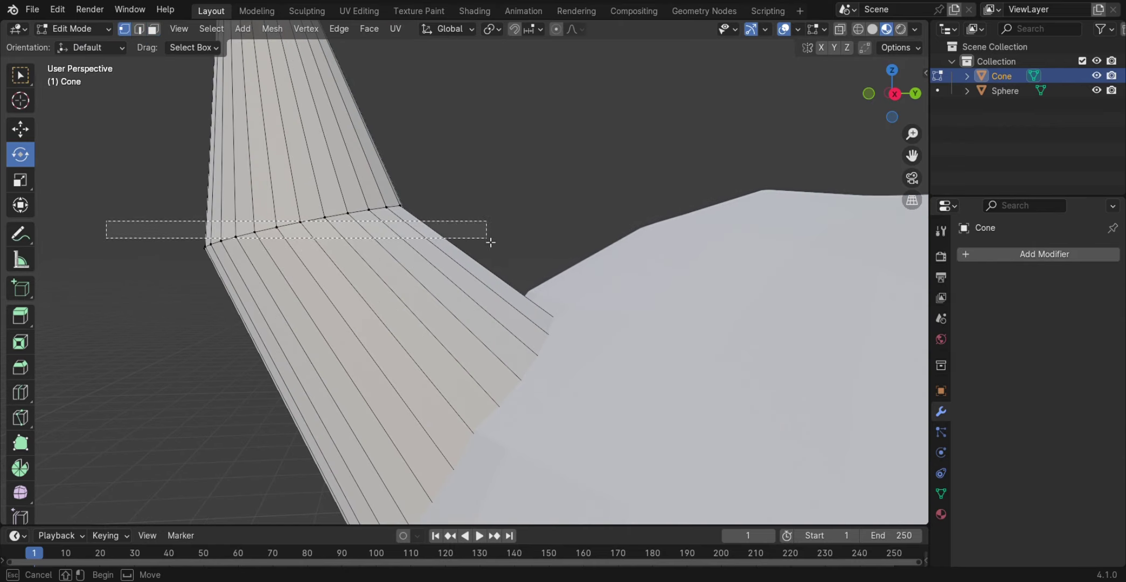
{"action": "left_click_drag", "start_coordinate": [139, 247], "coordinate": [423, 193]}
{"action": "scroll", "coordinate": [508, 206], "scroll_direction": "up", "scroll_amount": 4}
{"action": "key", "text": "alt+a"}
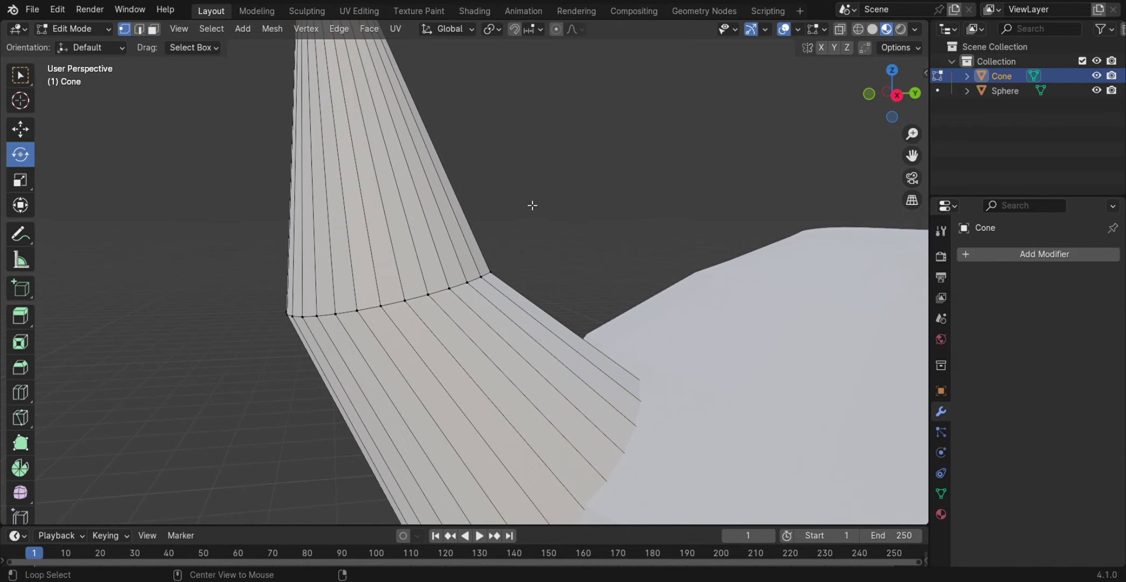
{"action": "key", "text": "alt+z"}
{"action": "left_click_drag", "start_coordinate": [196, 264], "coordinate": [501, 321]}
{"action": "middle_click_drag", "start_coordinate": [501, 321], "coordinate": [299, 298]}
{"action": "scroll", "coordinate": [299, 299], "scroll_direction": "down", "scroll_amount": 3}
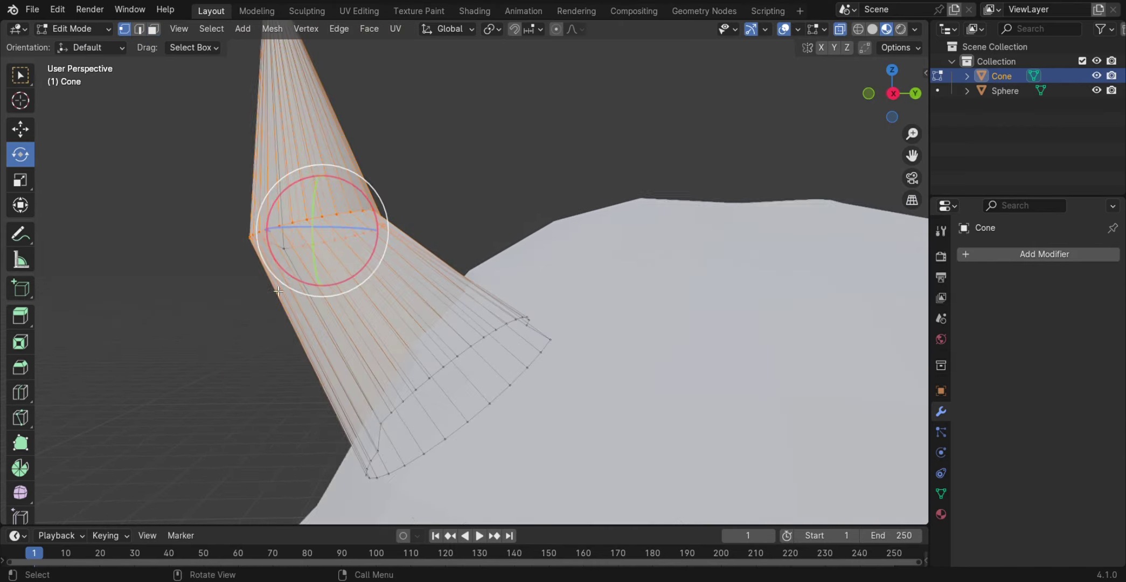
{"action": "key", "text": "r"}
{"action": "key", "text": "x"}
{"action": "left_click", "coordinate": [359, 193]}
Step: Try Smooth Vertices on the ring at the horn's bend, then undo the smoothing and deselect everything
{"action": "middle_click_drag", "start_coordinate": [360, 194], "coordinate": [528, 221]}
{"action": "key", "text": "alt+a"}
{"action": "left_click_drag", "start_coordinate": [492, 202], "coordinate": [231, 253]}
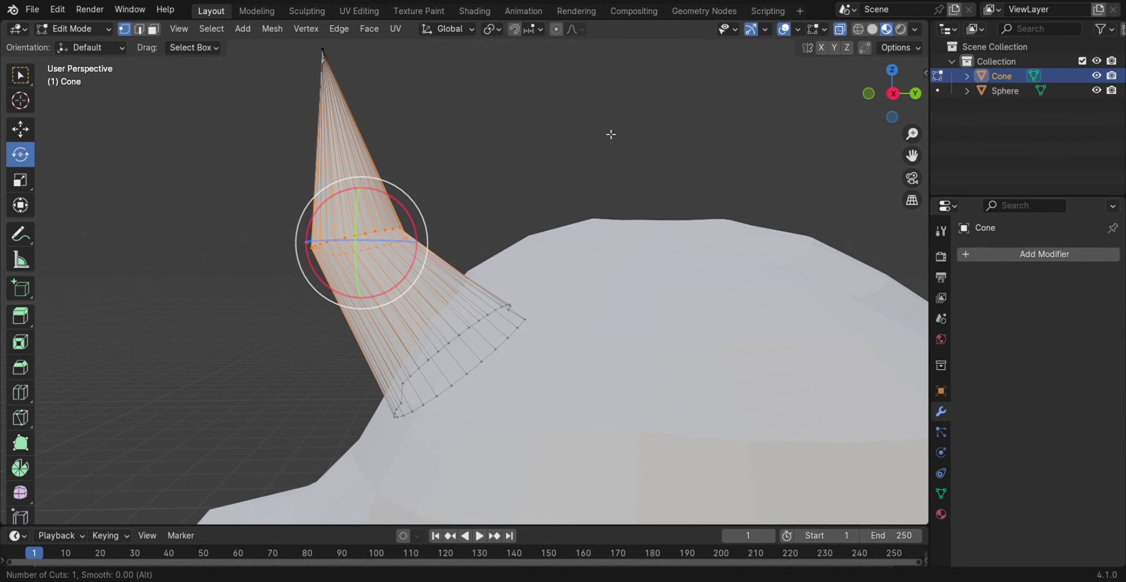
{"action": "key", "text": "alt+a"}
{"action": "middle_click_drag", "start_coordinate": [493, 231], "coordinate": [282, 262]}
{"action": "left_click_drag", "start_coordinate": [306, 222], "coordinate": [575, 298]}
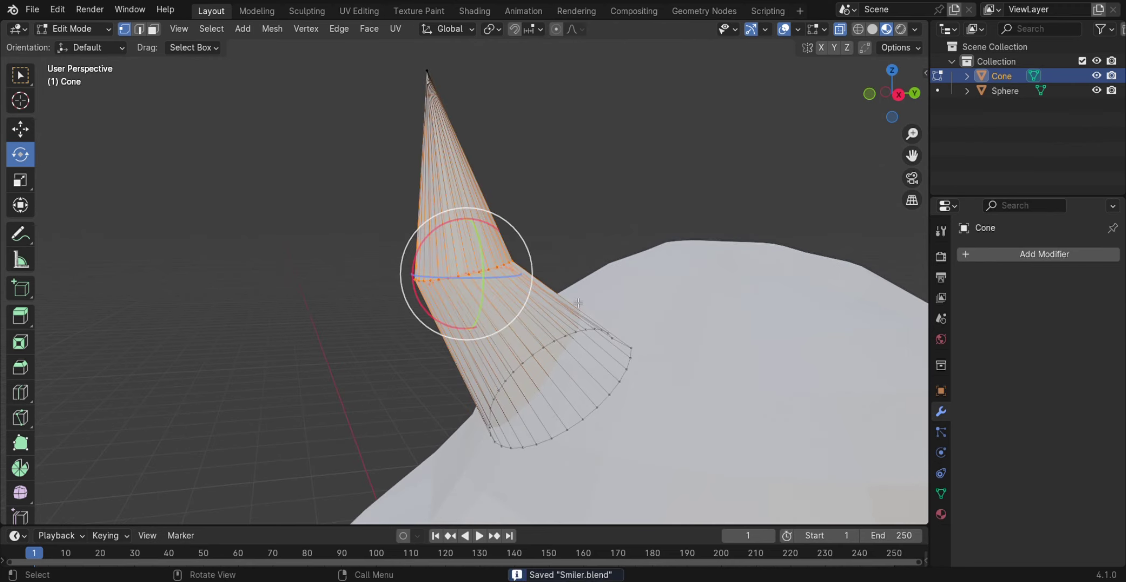
{"action": "right_click", "coordinate": [440, 365]}
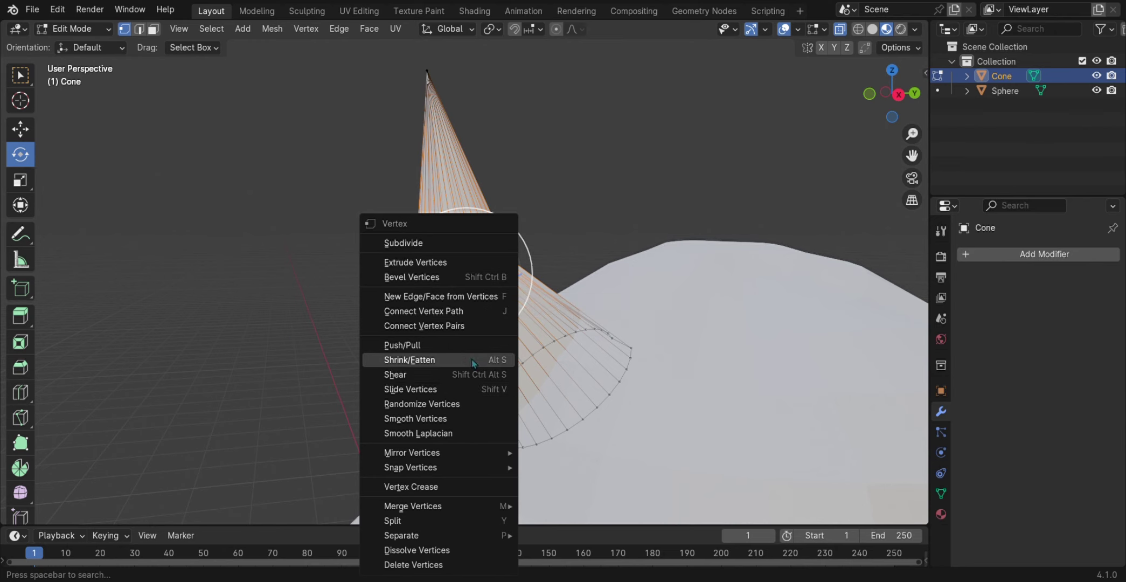
{"action": "key", "text": "ctrl+v"}
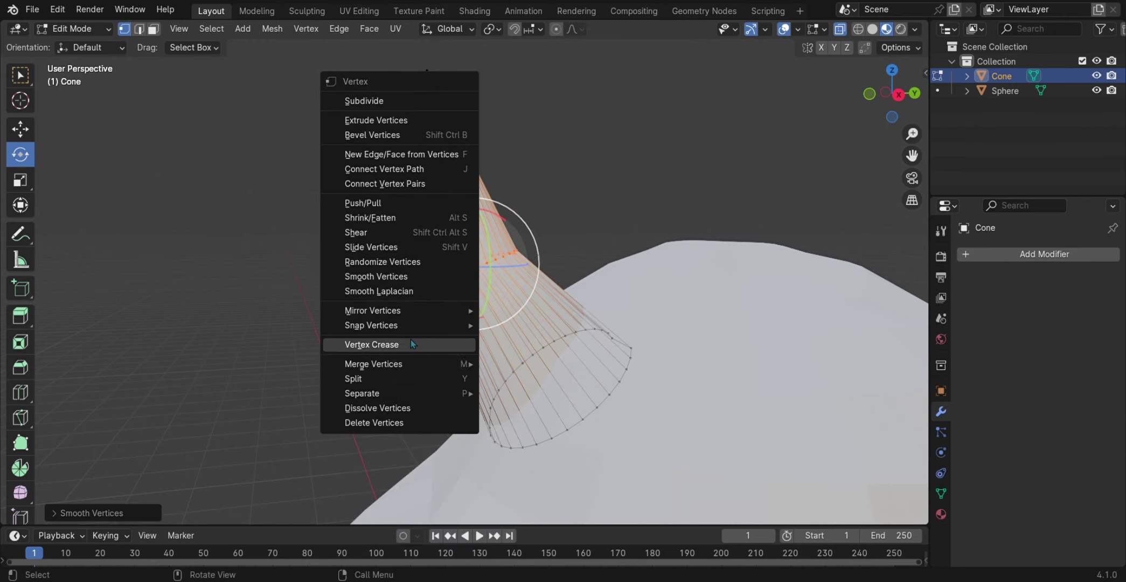
{"action": "key", "text": "Escape"}
{"action": "key", "text": "ctrl+z"}
{"action": "key", "text": "ctrl+z"}
{"action": "key", "text": "alt+a"}
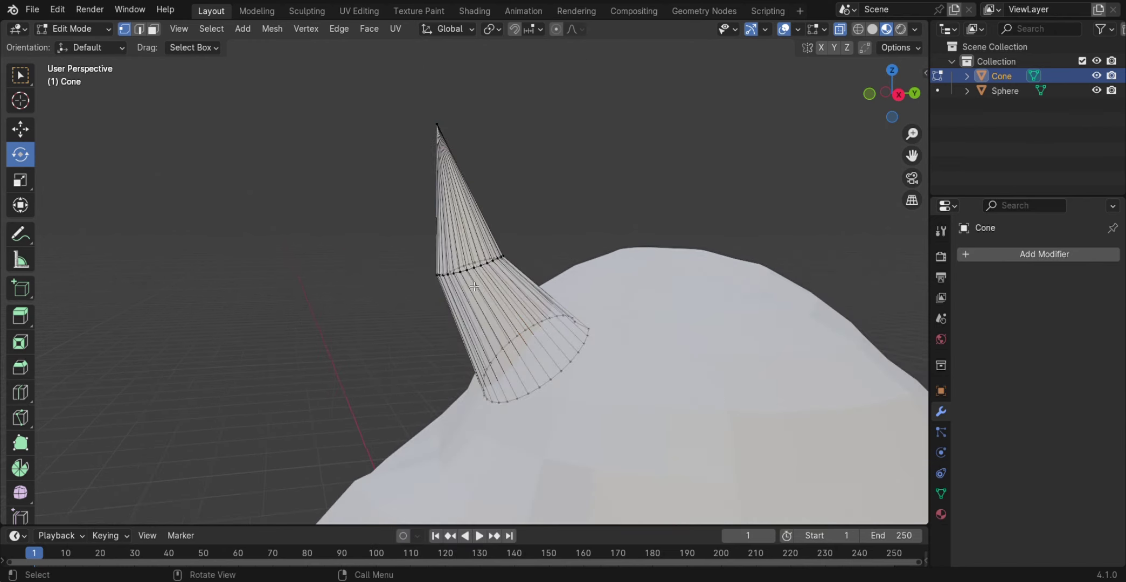
Step: Try subdividing all of the horn's faces in face select mode
{"action": "key", "text": "3"}
{"action": "left_click_drag", "start_coordinate": [277, 42], "coordinate": [521, 353]}
{"action": "right_click", "coordinate": [388, 193]}
{"action": "left_click", "coordinate": [388, 193]}
Step: Try selecting a loop of faces around the bend on the subdivided horn and inspect it from several sides
{"action": "scroll", "coordinate": [370, 270], "scroll_direction": "up", "scroll_amount": 4}
{"action": "key", "text": "alt+a"}
{"action": "left_click_drag", "start_coordinate": [352, 235], "coordinate": [515, 264]}
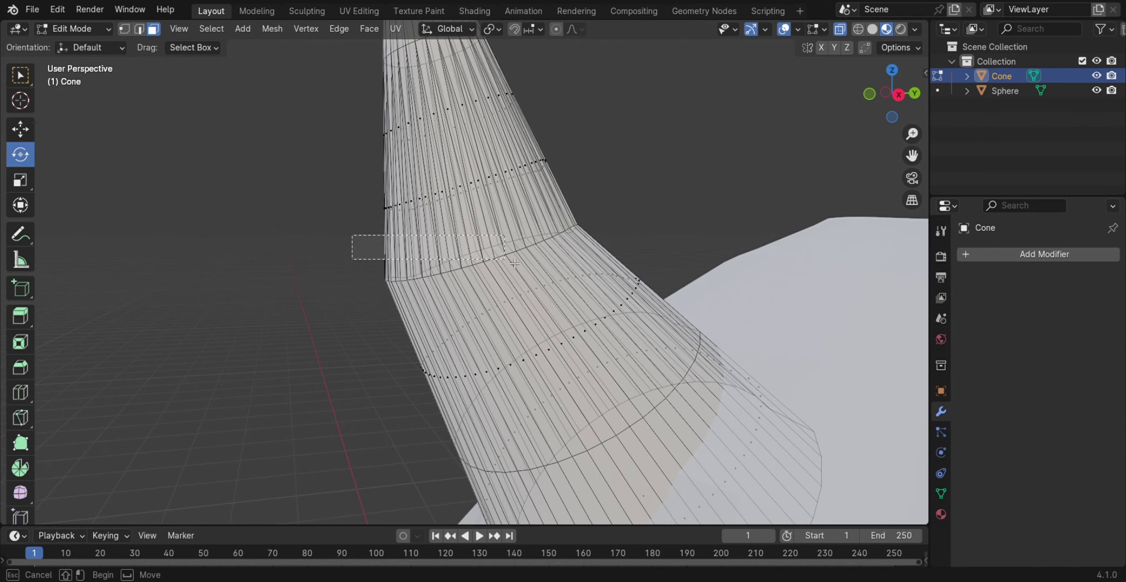
{"action": "left_click_drag", "start_coordinate": [602, 279], "coordinate": [602, 279]}
{"action": "middle_click_drag", "start_coordinate": [602, 279], "coordinate": [445, 244]}
{"action": "right_click", "coordinate": [81, 254]}
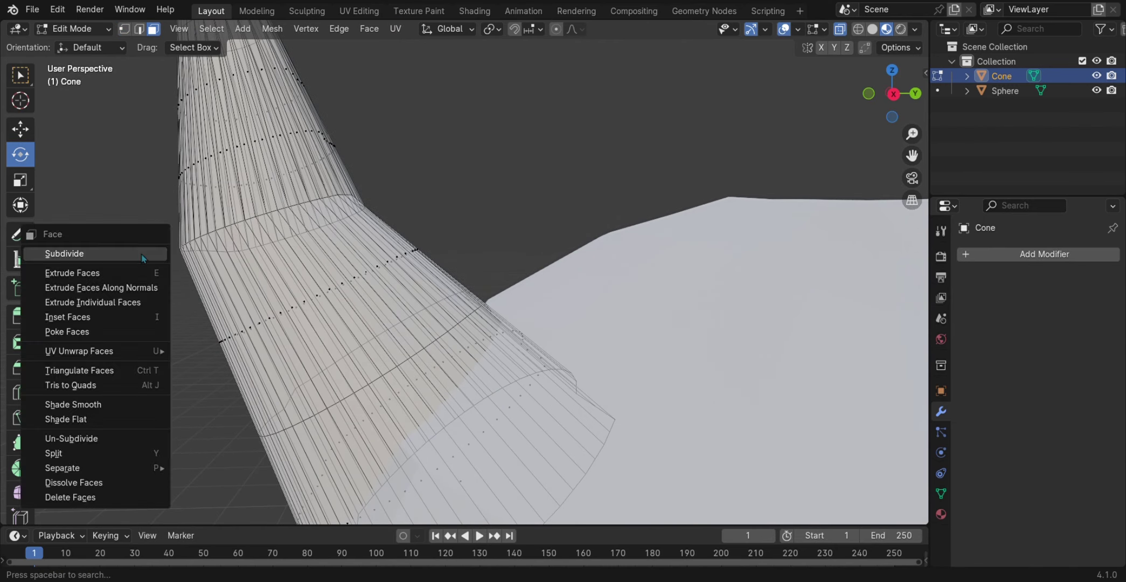
{"action": "left_click", "coordinate": [302, 345], "text": "alt"}
{"action": "middle_click_drag", "start_coordinate": [301, 345], "coordinate": [582, 181]}
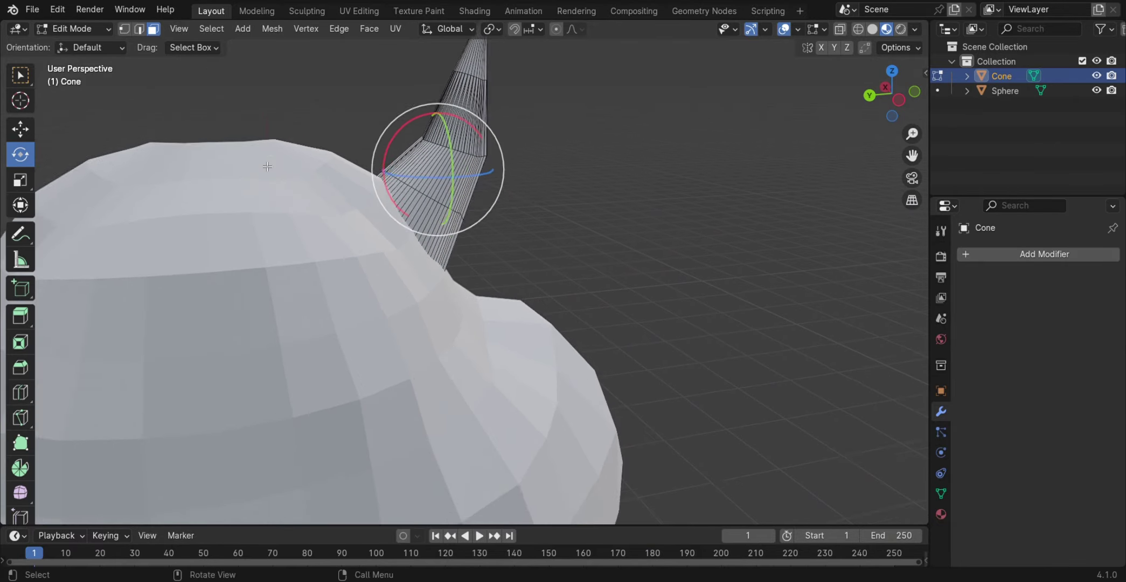
{"action": "key", "text": "alt+a"}
{"action": "scroll", "coordinate": [583, 181], "scroll_direction": "down", "scroll_amount": 5}
{"action": "scroll", "coordinate": [620, 199], "scroll_direction": "up", "scroll_amount": 6}
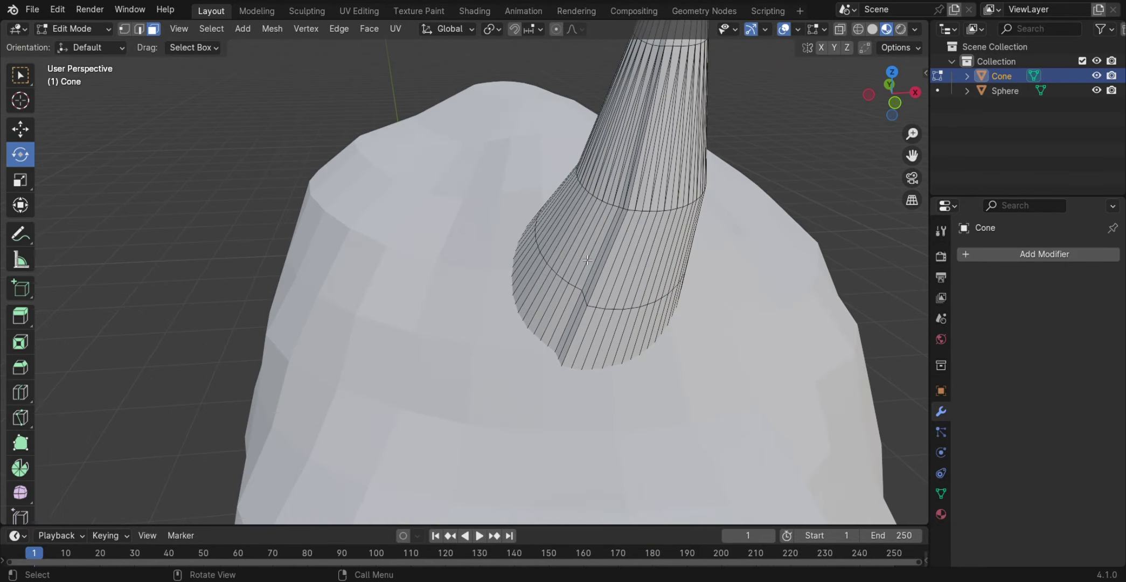
{"action": "mouse_move", "coordinate": [658, 216]}
{"action": "middle_mouse_down"}
{"action": "mouse_move", "coordinate": [693, 227]}
{"action": "mouse_move", "coordinate": [640, 226]}
{"action": "middle_mouse_up"}
Step: Undo the subdivision of the horn's faces
{"action": "key", "text": "ctrl+z"}
{"action": "key", "text": "ctrl+z"}
{"action": "key", "text": "ctrl+shift+z"}
Step: Try moving a lengthwise loop of the horn's faces along Y, then undo the move
{"action": "left_click", "coordinate": [601, 258], "text": "alt"}
{"action": "middle_click_drag", "start_coordinate": [601, 258], "coordinate": [599, 215]}
{"action": "key", "text": "shift+space"}
{"action": "key", "text": "g"}
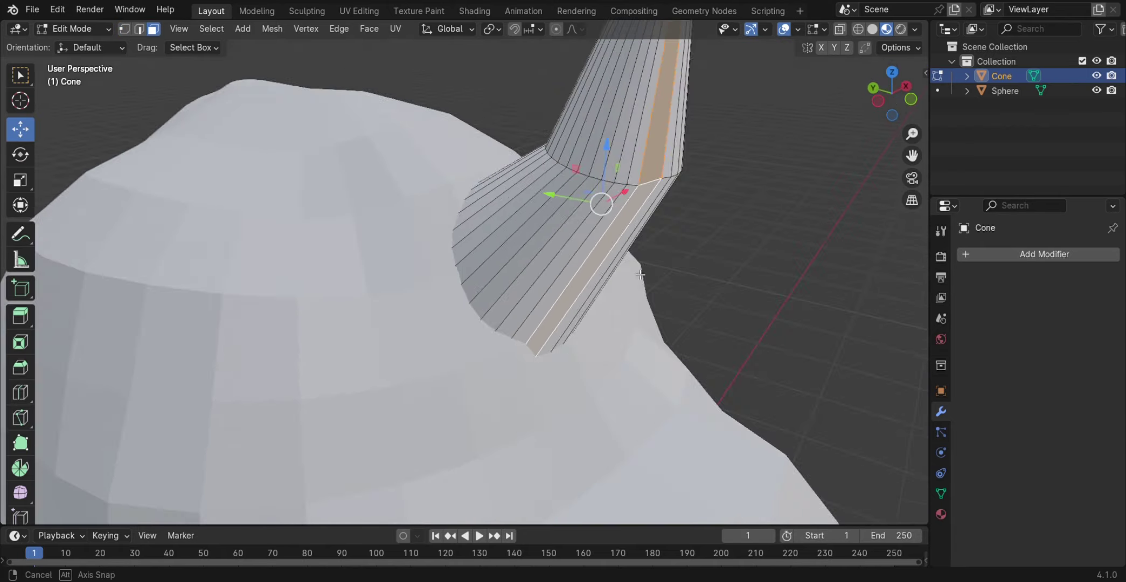
{"action": "key", "text": "g"}
{"action": "key", "text": "y"}
{"action": "left_click", "coordinate": [563, 260]}
{"action": "key", "text": "ctrl+z"}
{"action": "middle_click_drag", "start_coordinate": [562, 260], "coordinate": [458, 258]}
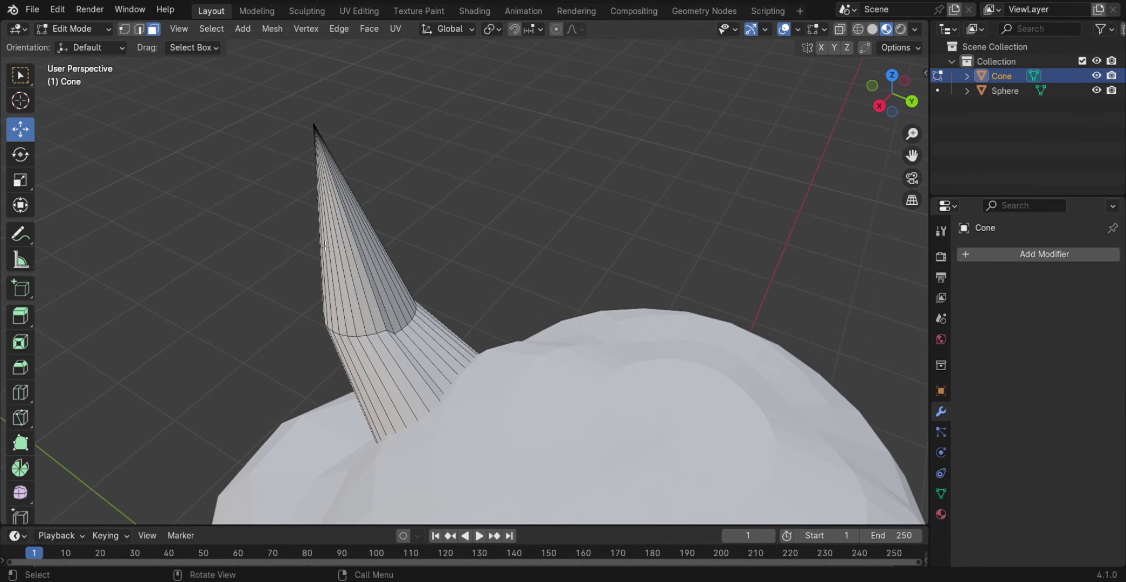
Step: Delete all of the horn's geometry from the cone object
{"action": "key", "text": "a"}
{"action": "key", "text": "x"}
{"action": "key", "text": "Escape"}
{"action": "key", "text": "alt+a"}
{"action": "middle_click_drag", "start_coordinate": [479, 329], "coordinate": [682, 388]}
{"action": "key", "text": "a"}
{"action": "key", "text": "x"}
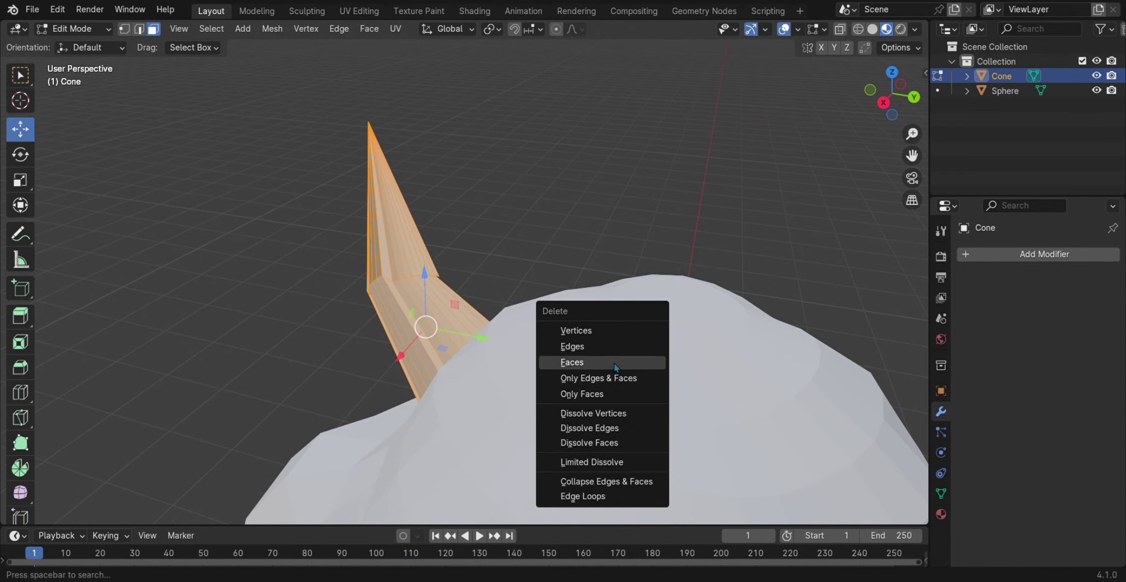
{"action": "left_click", "coordinate": [566, 361]}
{"action": "middle_click_drag", "start_coordinate": [566, 361], "coordinate": [357, 223]}
{"action": "scroll", "coordinate": [358, 222], "scroll_direction": "up", "scroll_amount": 1}
{"action": "key", "text": "x"}
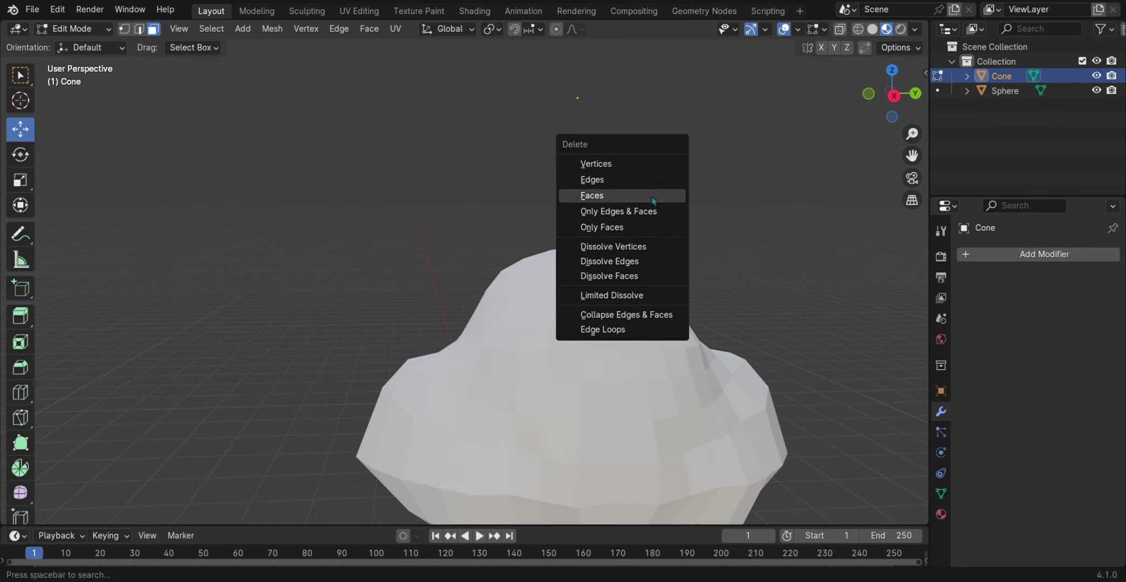
{"action": "left_click", "coordinate": [632, 170]}
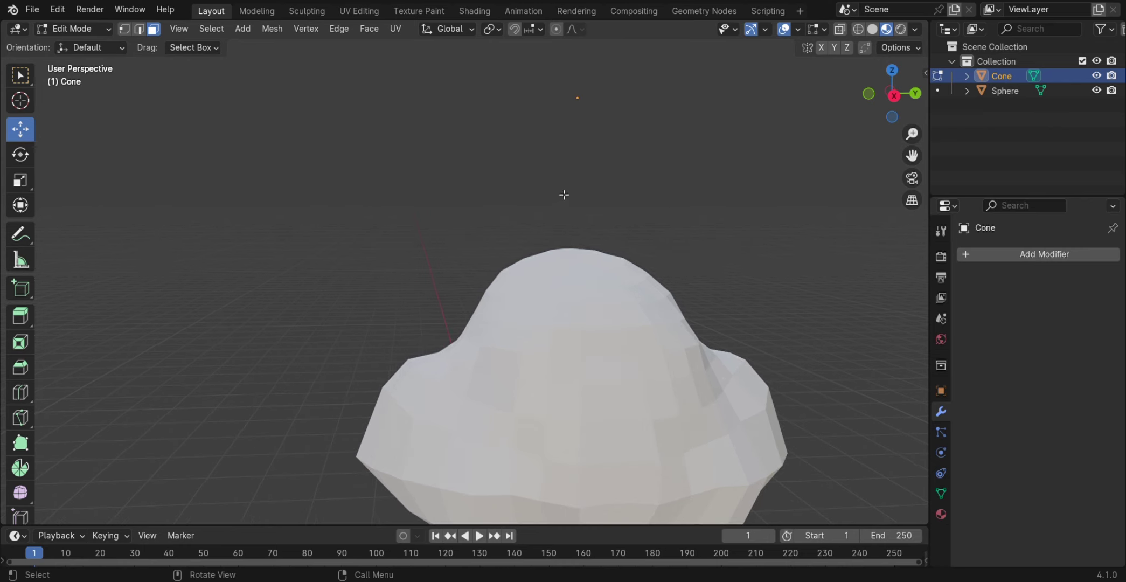
Step: Add a new cone inside the emptied cone object and raise it along Z above the head
{"action": "scroll", "coordinate": [585, 230], "scroll_direction": "up", "scroll_amount": 1}
{"action": "key", "text": "shift+a"}
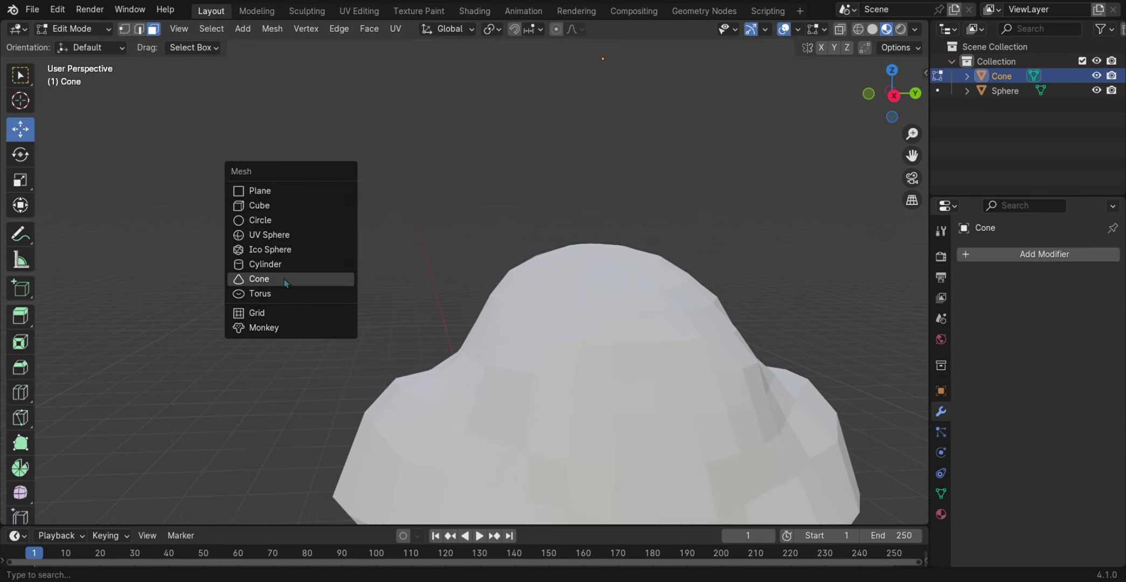
{"action": "left_click", "coordinate": [284, 279]}
{"action": "scroll", "coordinate": [289, 284], "scroll_direction": "down", "scroll_amount": 8}
{"action": "key", "text": "g"}
{"action": "key", "text": "z"}
{"action": "left_click", "coordinate": [506, 205]}
Step: Scale the cone down to a small, slim spike floating above the head
{"action": "key", "text": "s"}
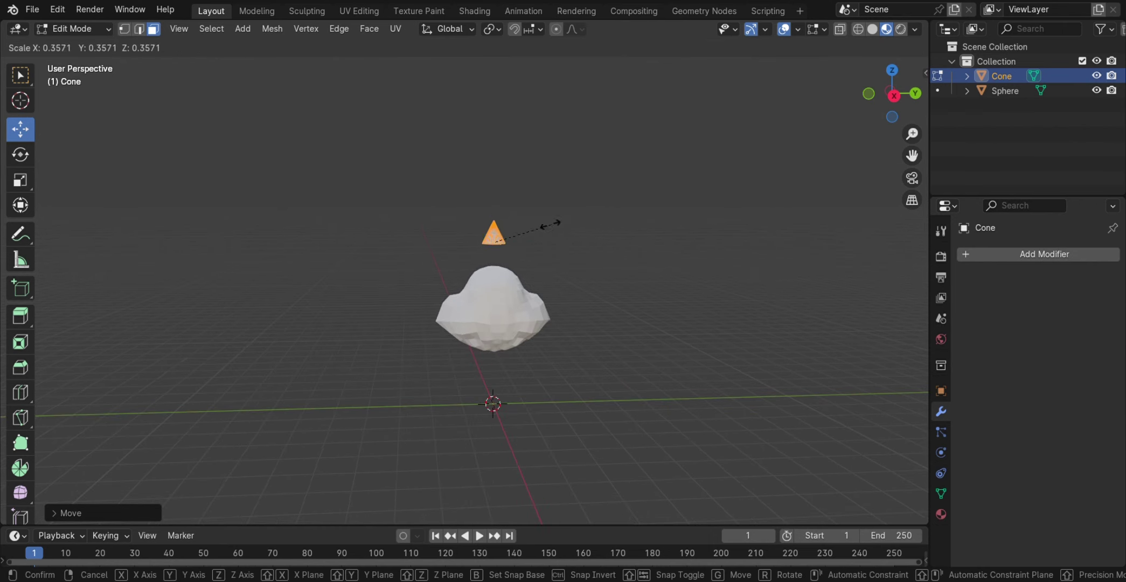
{"action": "left_click", "coordinate": [576, 231]}
{"action": "scroll", "coordinate": [575, 231], "scroll_direction": "up", "scroll_amount": 7}
{"action": "middle_click_drag", "start_coordinate": [643, 184], "coordinate": [628, 244]}
{"action": "key", "text": "s"}
{"action": "left_click", "coordinate": [639, 254]}
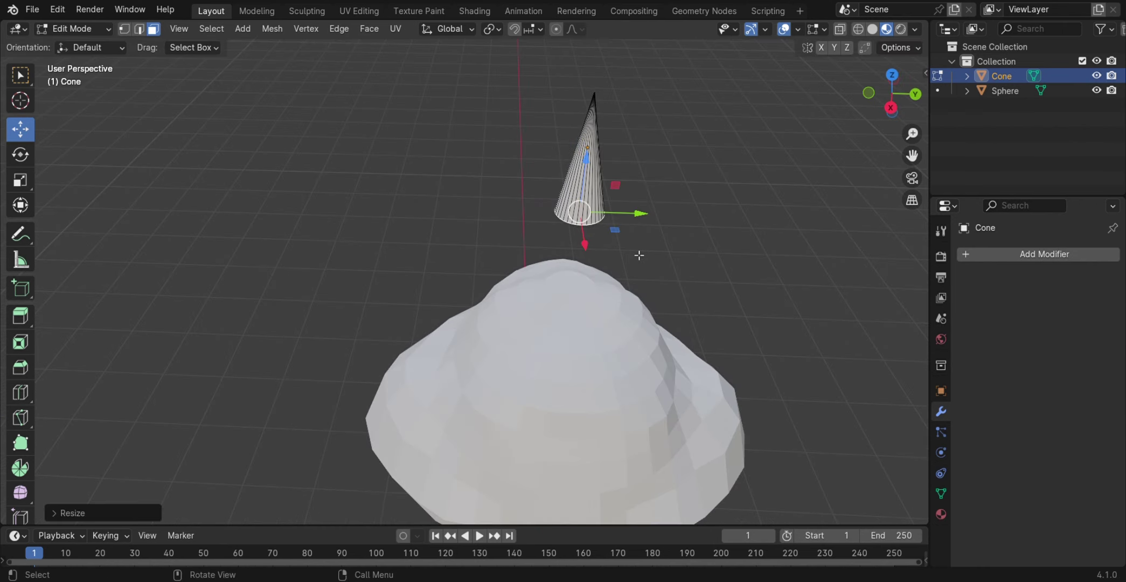
Step: Select the whole cone and move it along Y toward one side of the head
{"action": "key", "text": "a"}
{"action": "key", "text": "g"}
{"action": "key", "text": "y"}
{"action": "left_click", "coordinate": [679, 259]}
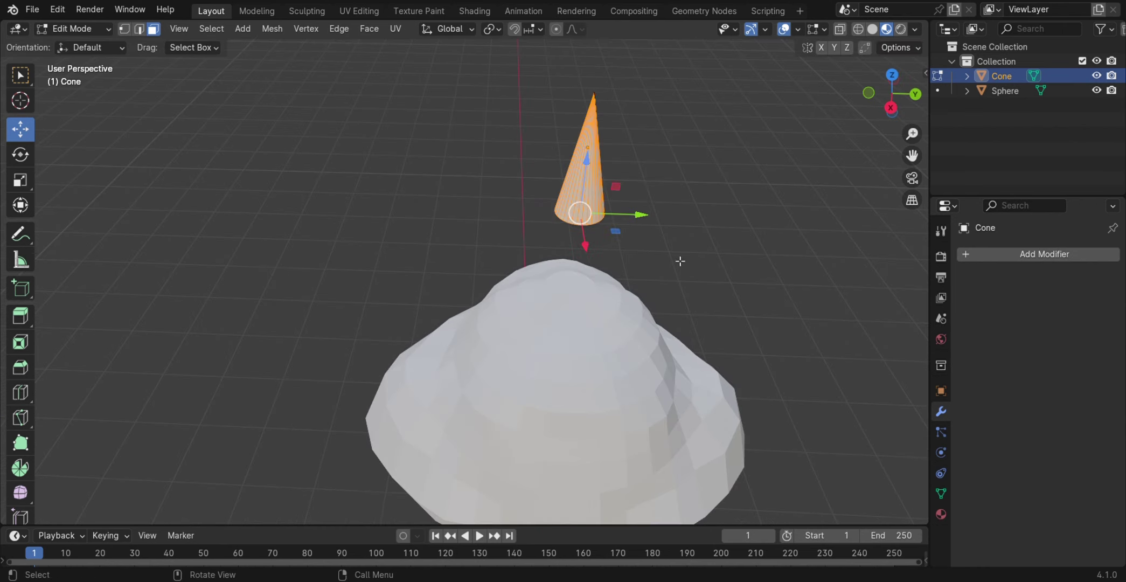
{"action": "middle_click_drag", "start_coordinate": [679, 259], "coordinate": [567, 374]}
{"action": "middle_click_drag", "start_coordinate": [626, 408], "coordinate": [593, 258]}
{"action": "key", "text": "g"}
{"action": "key", "text": "y"}
{"action": "left_click", "coordinate": [588, 248]}
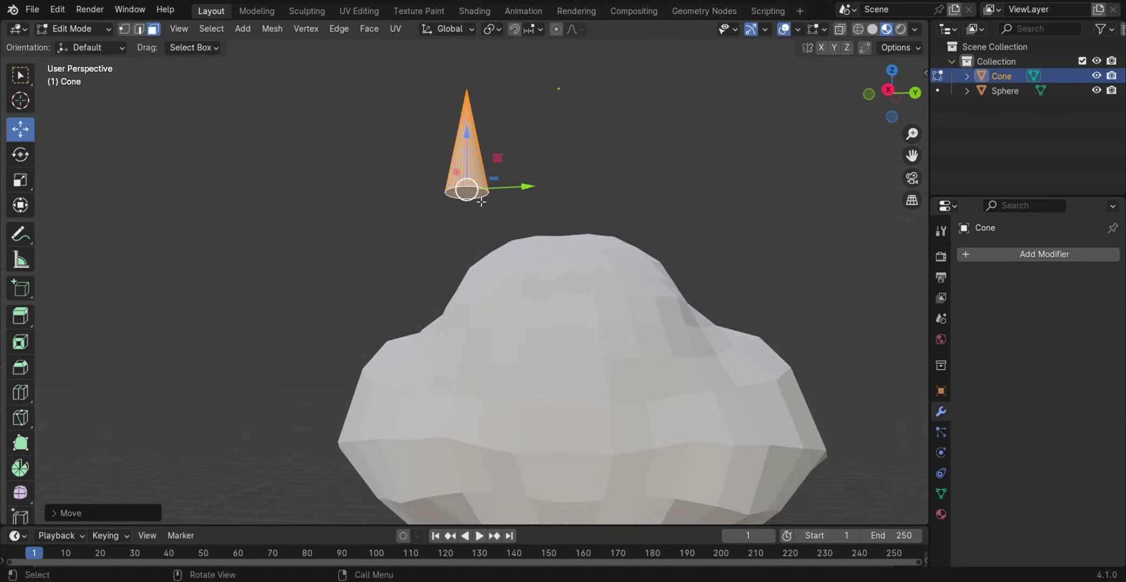
Step: Adjust the cone's height along Z above the head and rescale it slightly
{"action": "key", "text": "g"}
{"action": "key", "text": "z"}
{"action": "left_click", "coordinate": [582, 237]}
{"action": "key", "text": "s"}
{"action": "left_click", "coordinate": [577, 237]}
Step: Extrude the cone's base face downward twice, enlarging it after each extrusion to form a flared horn
{"action": "key", "text": "e"}
{"action": "left_click", "coordinate": [593, 285]}
{"action": "key", "text": "s"}
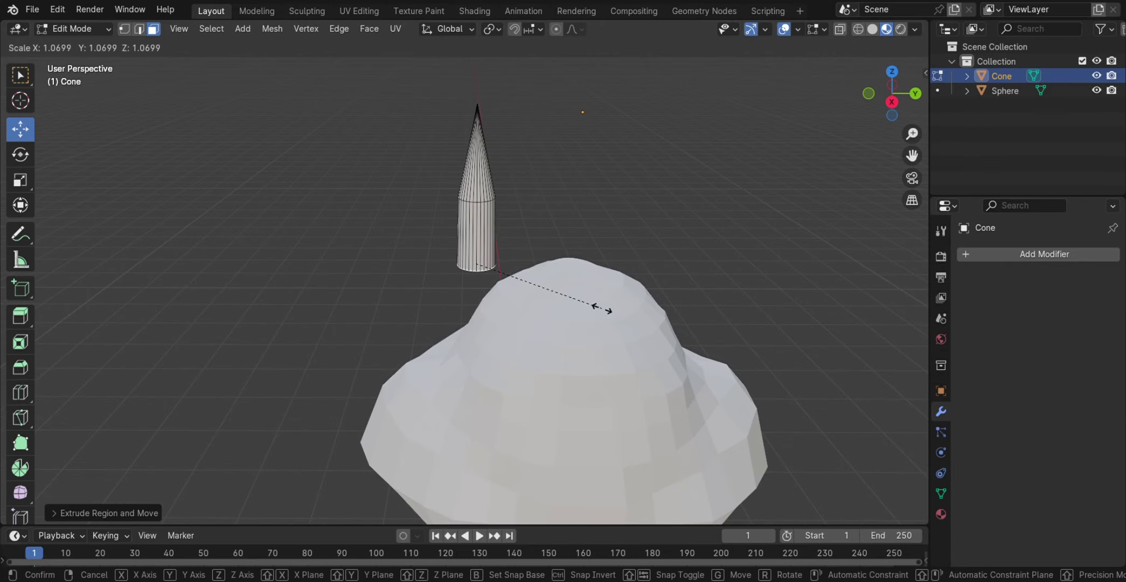
{"action": "left_click", "coordinate": [646, 332]}
{"action": "middle_click_drag", "start_coordinate": [645, 331], "coordinate": [625, 318]}
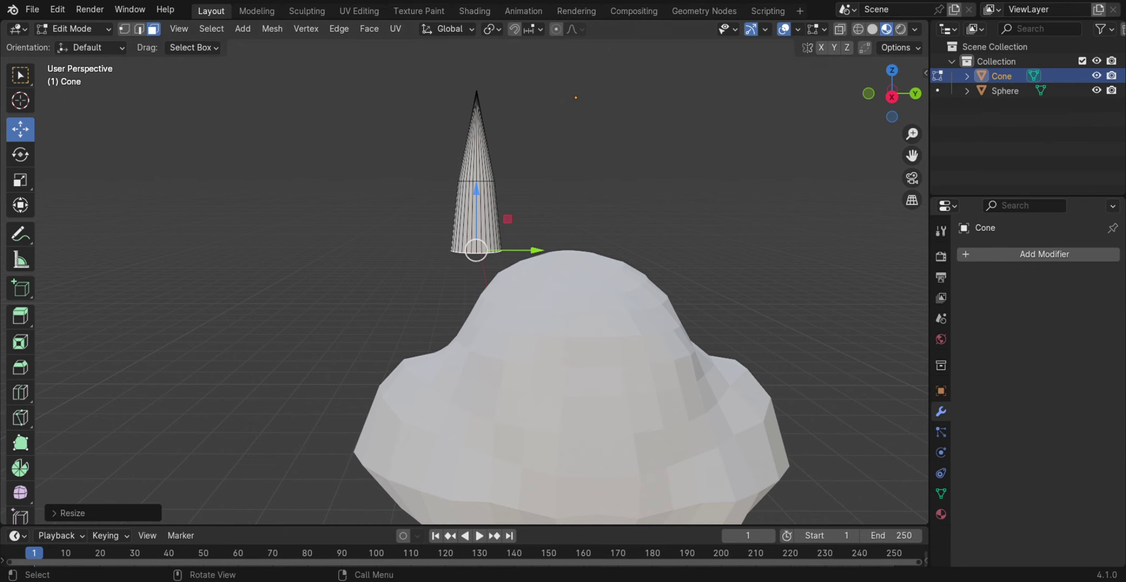
{"action": "key", "text": "e"}
{"action": "left_click", "coordinate": [748, 374]}
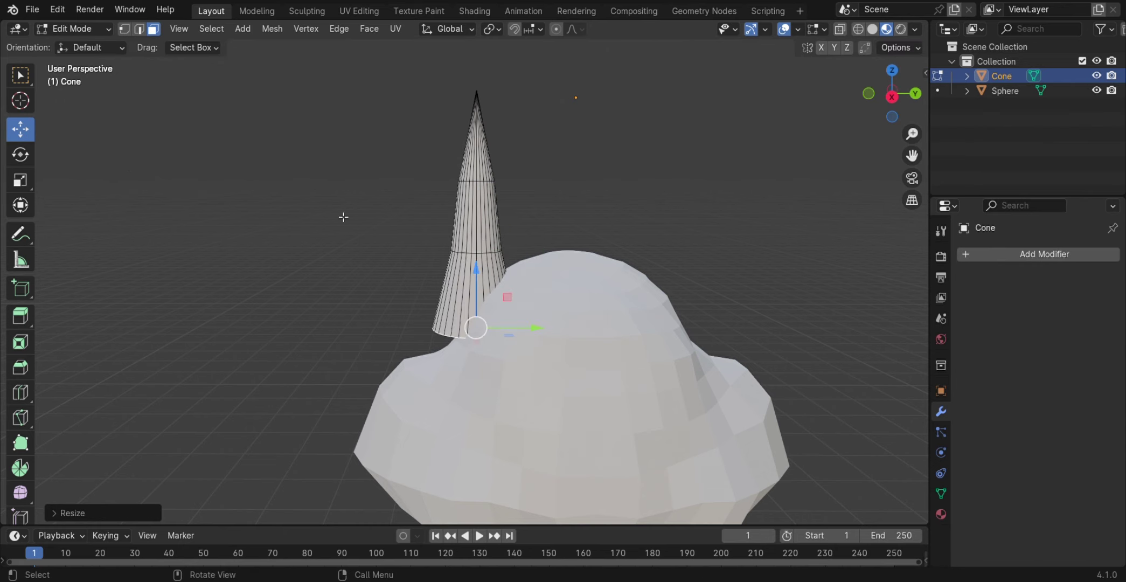
Step: Select the entire horn and rotate it about X so that it leans outward from the head
{"action": "middle_click_drag", "start_coordinate": [481, 292], "coordinate": [477, 301]}
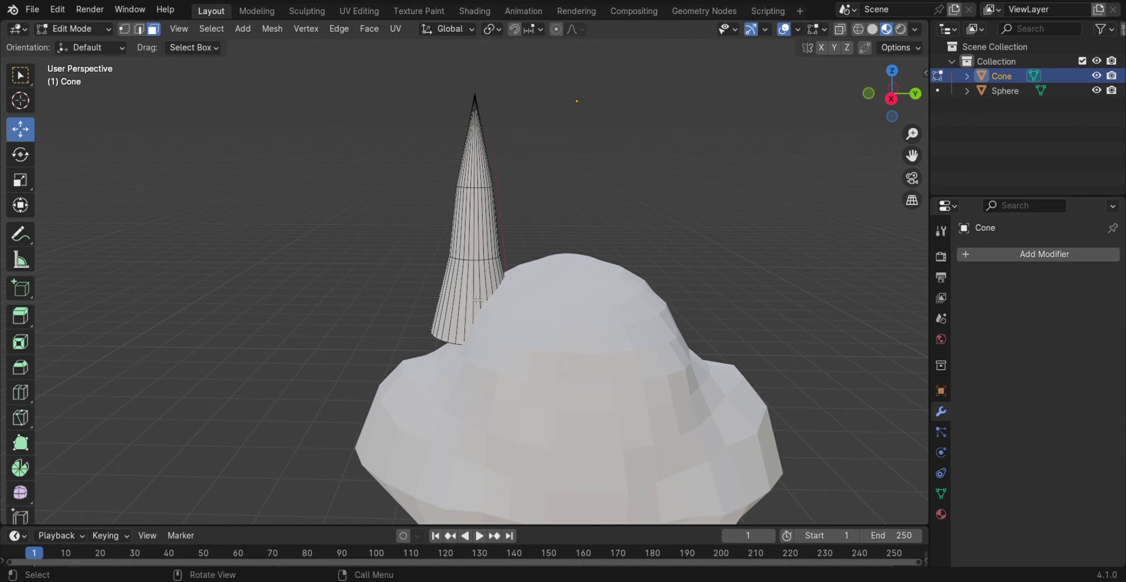
{"action": "middle_click_drag", "start_coordinate": [527, 298], "coordinate": [536, 179]}
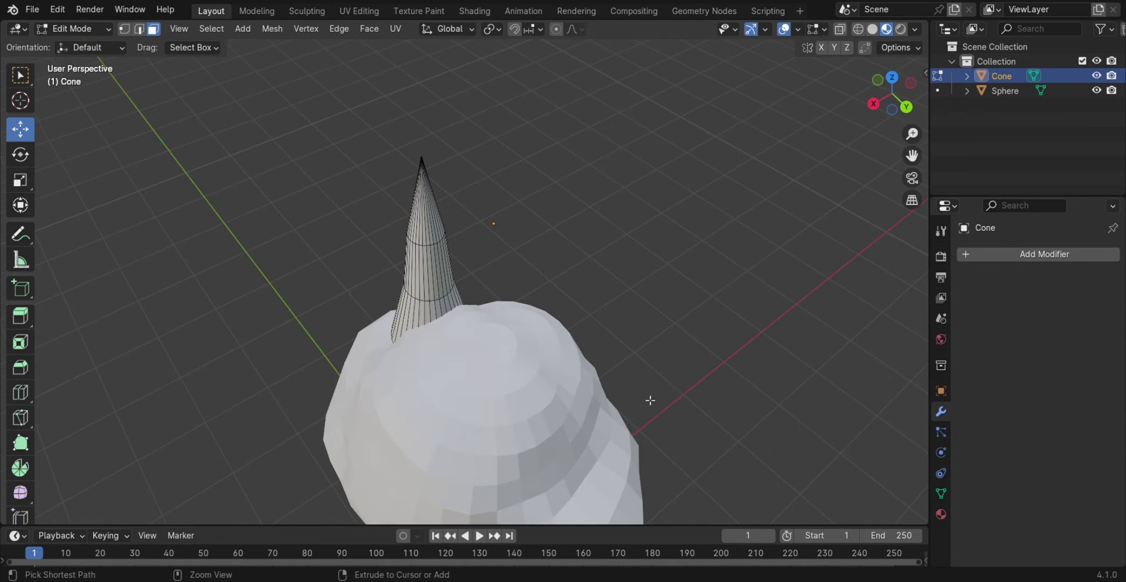
{"action": "middle_click_drag", "start_coordinate": [649, 396], "coordinate": [235, 337]}
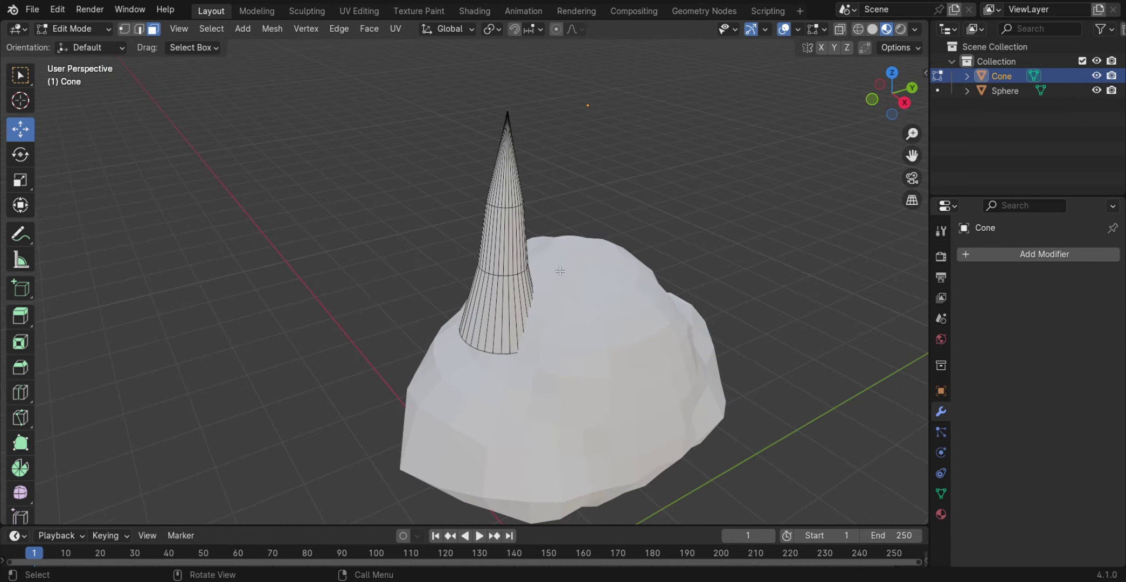
{"action": "key", "text": "a"}
{"action": "middle_click_drag", "start_coordinate": [658, 262], "coordinate": [665, 341]}
{"action": "key", "text": "r"}
{"action": "key", "text": "x"}
{"action": "left_click", "coordinate": [663, 329]}
{"action": "key", "text": "r"}
{"action": "key", "text": "x"}
{"action": "left_click", "coordinate": [517, 213]}
Step: Scale the horn down in the YZ plane and move its base against the side of the head
{"action": "key", "text": "g"}
{"action": "key", "text": "shift+x"}
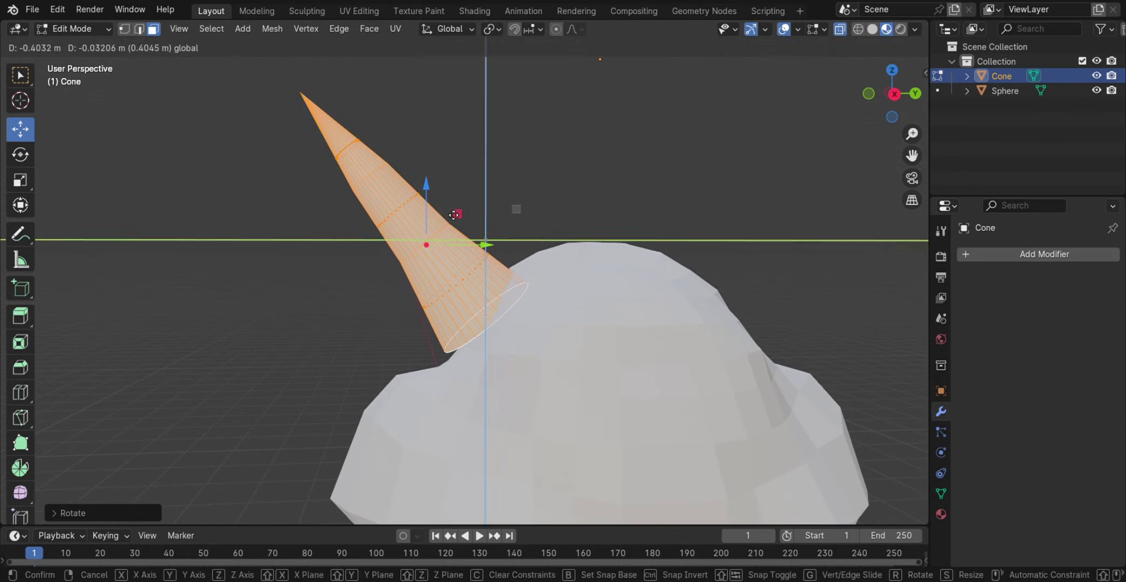
{"action": "left_click", "coordinate": [411, 196]}
{"action": "key", "text": "s"}
{"action": "key", "text": "shift+x"}
{"action": "left_click", "coordinate": [485, 245]}
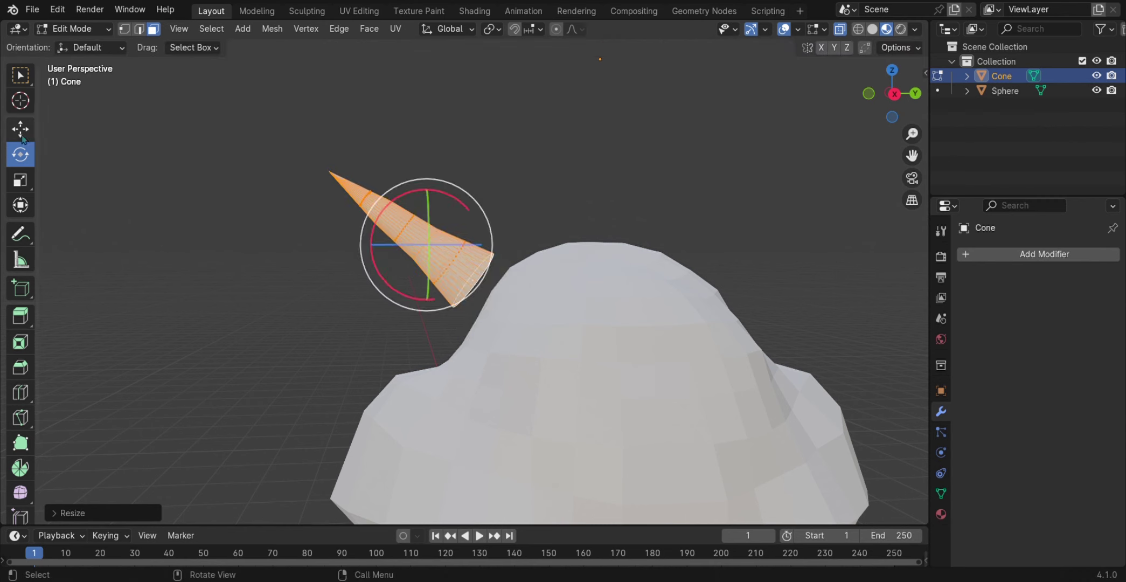
{"action": "key", "text": "shift+space"}
{"action": "key", "text": "g"}
{"action": "left_click_drag", "start_coordinate": [475, 245], "coordinate": [485, 253]}
Step: Select the horn's upper sections, rotate them upward and reposition them in the YZ plane to form the first bend
{"action": "left_click", "coordinate": [576, 279]}
{"action": "scroll", "coordinate": [577, 278], "scroll_direction": "up", "scroll_amount": 3}
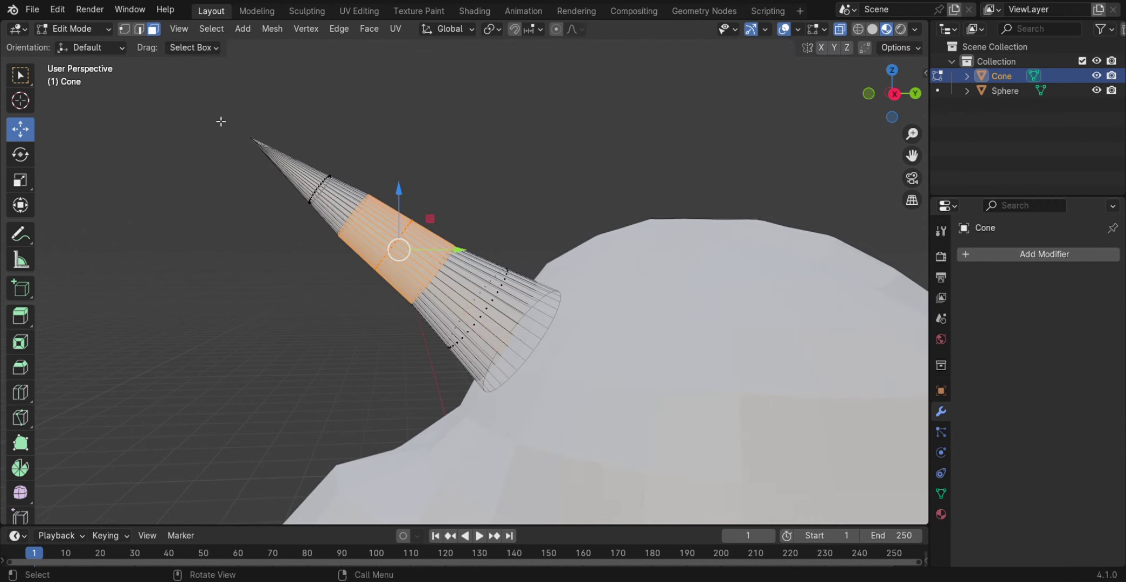
{"action": "key", "text": "r"}
{"action": "left_click", "coordinate": [50, 181]}
{"action": "key", "text": "shift+space"}
{"action": "key", "text": "g"}
{"action": "key", "text": "g"}
{"action": "key", "text": "shift+x"}
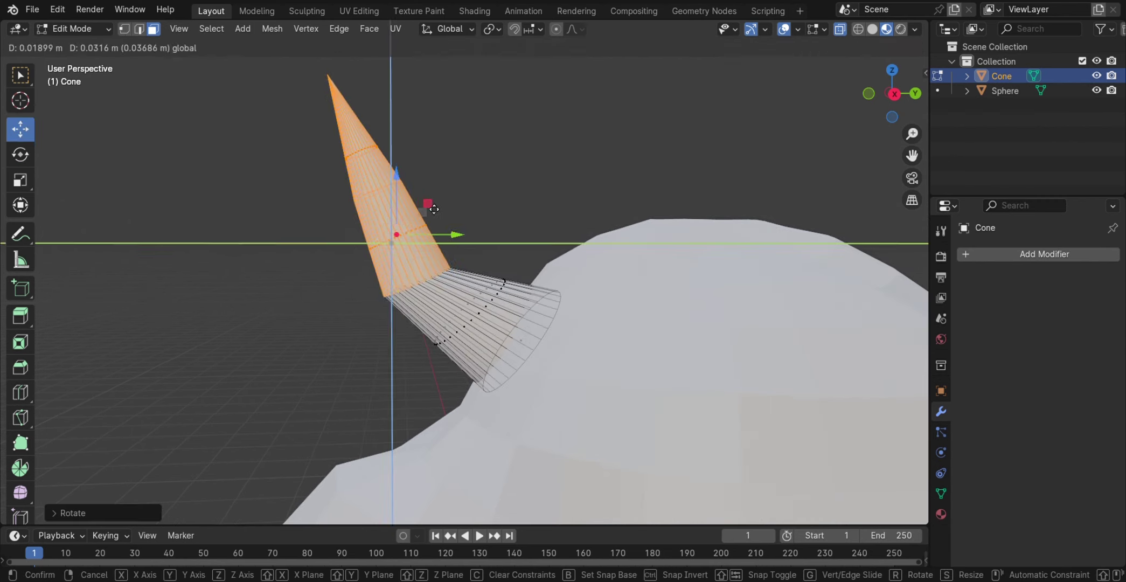
{"action": "left_click", "coordinate": [321, 180]}
Step: Rotate the horn's tip section upward and position it to form a second bend
{"action": "left_click_drag", "start_coordinate": [356, 138], "coordinate": [328, 59]}
{"action": "key", "text": "shift+space"}
{"action": "key", "text": "g"}
{"action": "scroll", "coordinate": [331, 164], "scroll_direction": "down", "scroll_amount": 4}
{"action": "right_click", "coordinate": [323, 297]}
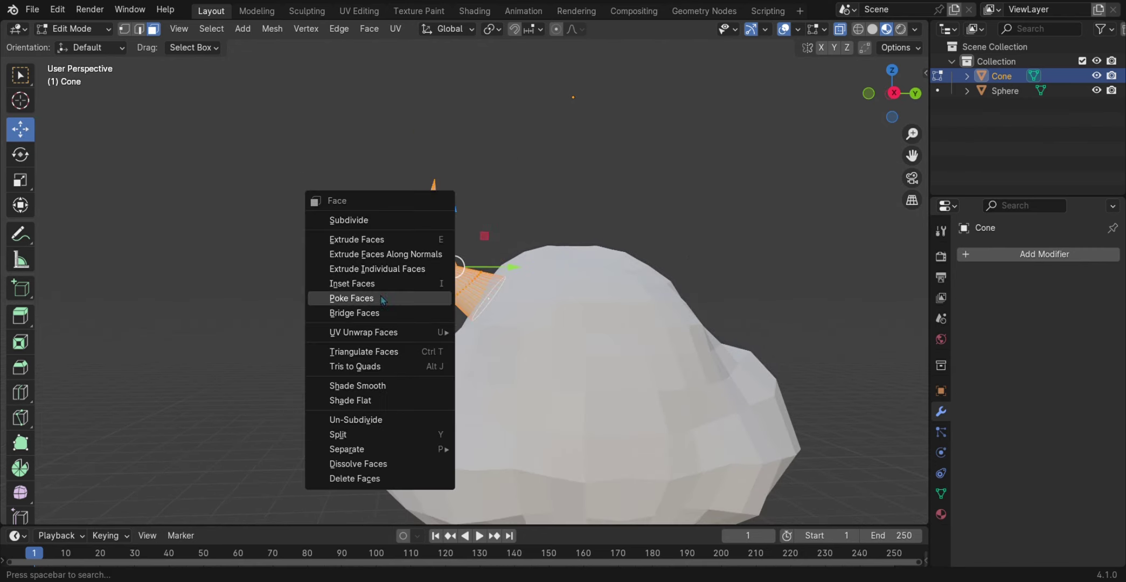
{"action": "key", "text": "Escape"}
{"action": "scroll", "coordinate": [343, 324], "scroll_direction": "up", "scroll_amount": 3}
{"action": "scroll", "coordinate": [343, 324], "scroll_direction": "down", "scroll_amount": 2}
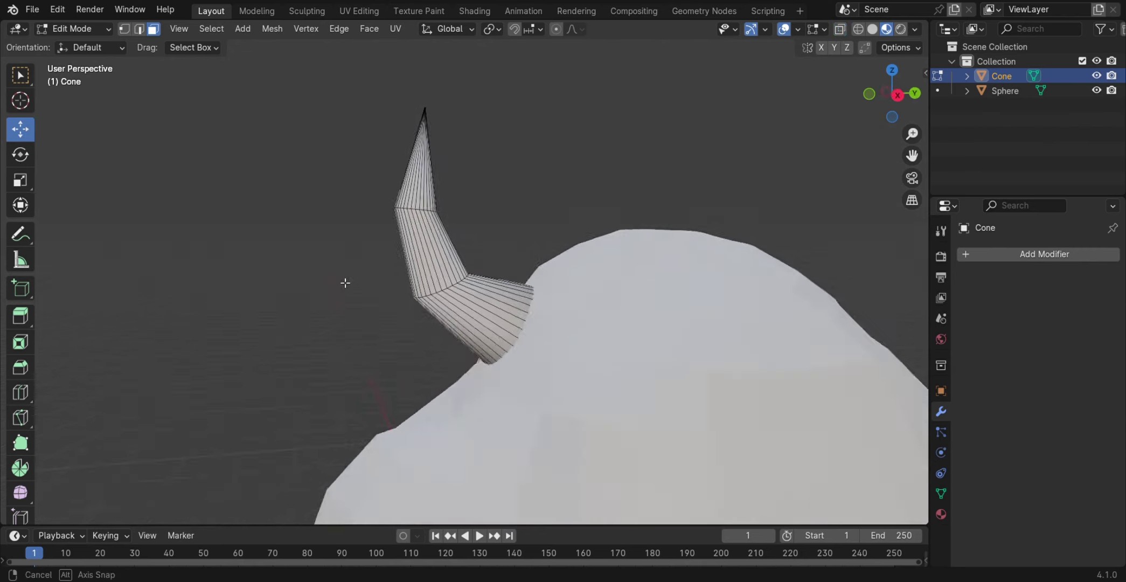
Step: Select all of the horn's faces and subdivide them
{"action": "left_click_drag", "start_coordinate": [271, 95], "coordinate": [591, 440]}
{"action": "middle_click_drag", "start_coordinate": [590, 439], "coordinate": [518, 345]}
{"action": "key", "text": "ctrl+f"}
{"action": "key", "text": "ctrl+f"}
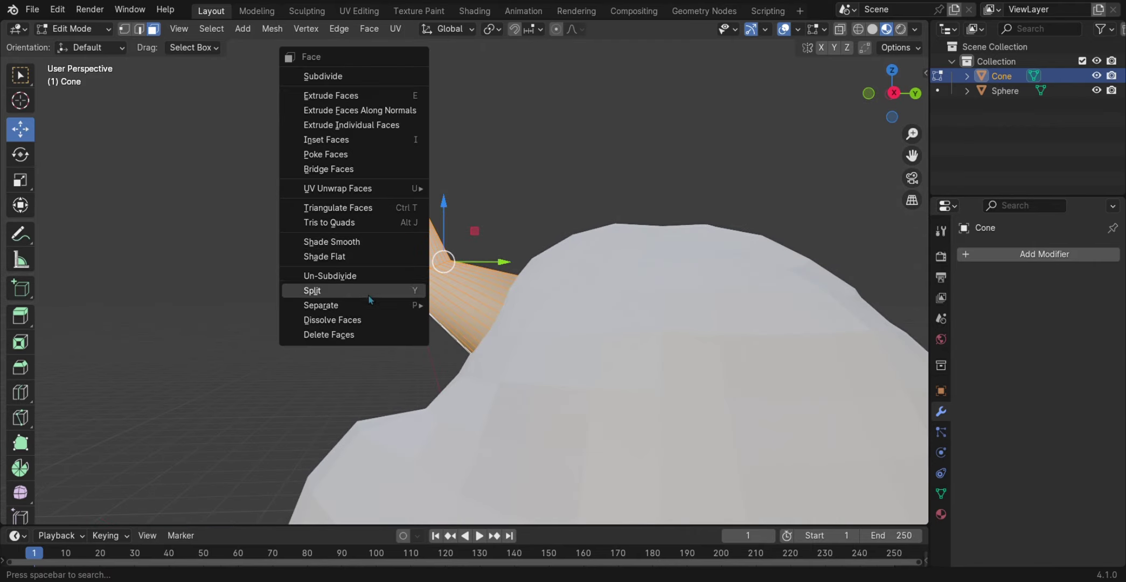
{"action": "left_click", "coordinate": [323, 76]}
Step: Subdivide the horn's faces a second time and turn on the see-through X-ray display
{"action": "middle_click_drag", "start_coordinate": [345, 162], "coordinate": [310, 296]}
{"action": "left_click", "coordinate": [309, 296], "text": "alt"}
{"action": "key", "text": "a"}
{"action": "left_click", "coordinate": [332, 305], "text": "alt"}
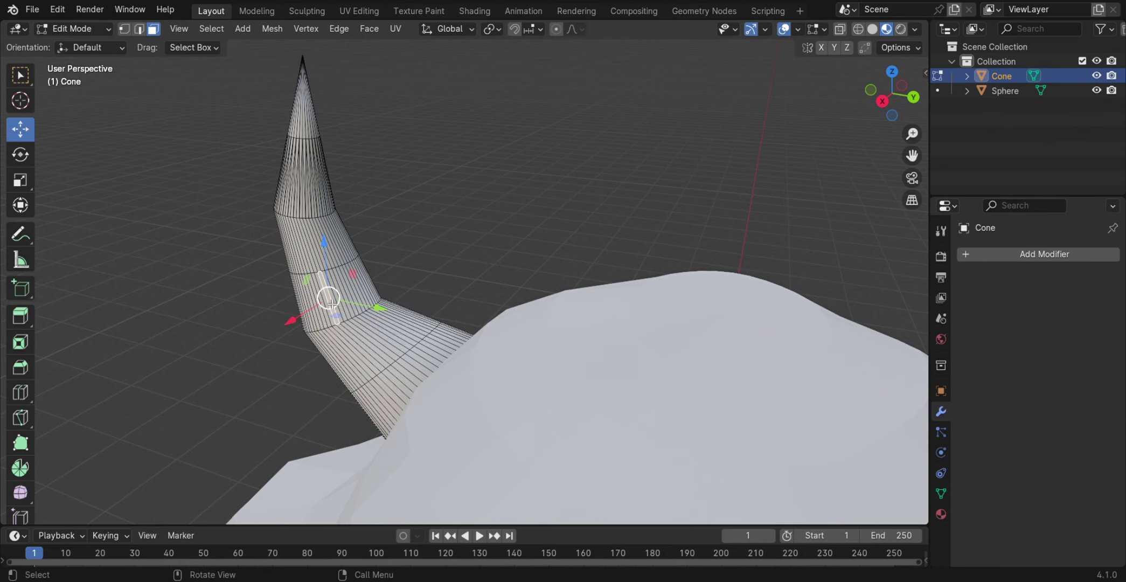
{"action": "key", "text": "i"}
{"action": "left_click", "coordinate": [461, 282]}
{"action": "middle_click_drag", "start_coordinate": [461, 282], "coordinate": [309, 233]}
{"action": "key", "text": "alt+z"}
{"action": "scroll", "coordinate": [391, 158], "scroll_direction": "up", "scroll_amount": 2}
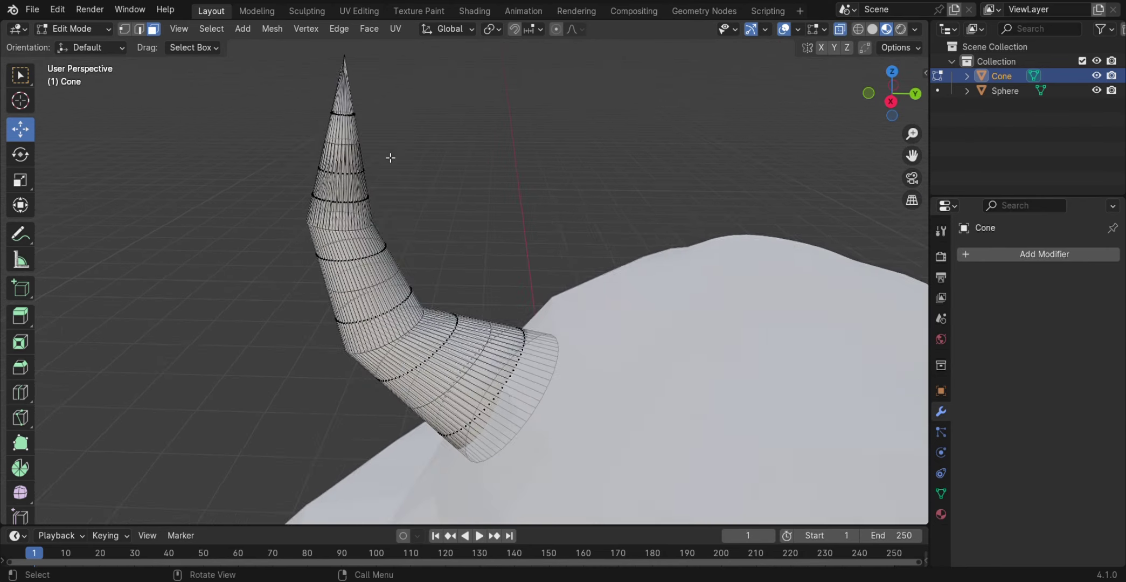
Step: Select the horn's sections above the base, rotate them toward the head and reposition them to smooth the lower bend
{"action": "middle_click_drag", "start_coordinate": [390, 158], "coordinate": [348, 311]}
{"action": "left_click_drag", "start_coordinate": [438, 337], "coordinate": [439, 337]}
{"action": "middle_click_drag", "start_coordinate": [438, 336], "coordinate": [403, 286]}
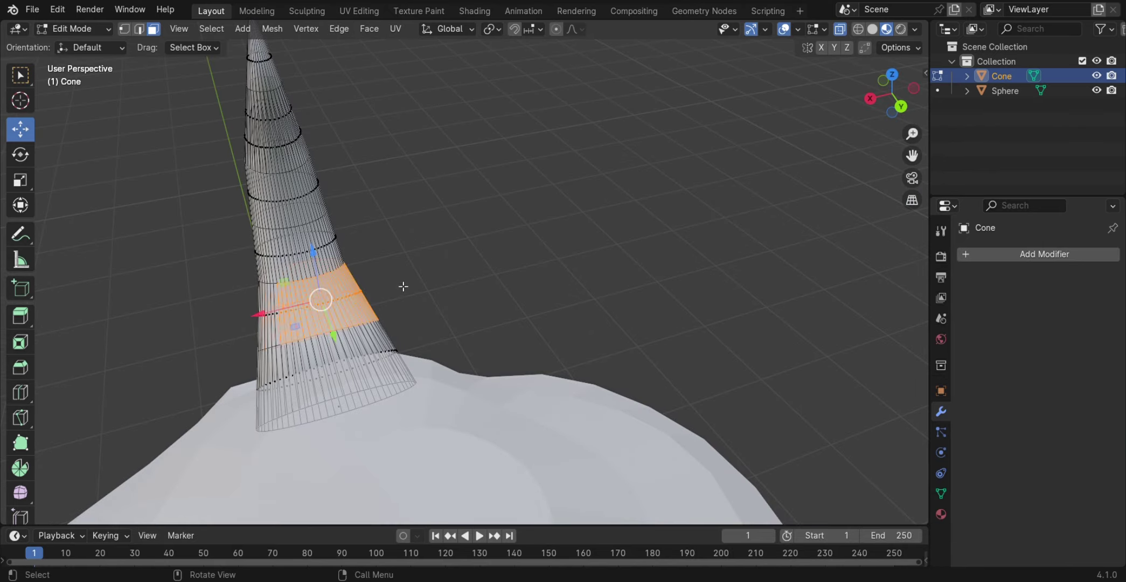
{"action": "left_click_drag", "start_coordinate": [387, 289], "coordinate": [387, 290]}
{"action": "middle_click_drag", "start_coordinate": [387, 289], "coordinate": [252, 56]}
{"action": "left_click_drag", "start_coordinate": [252, 56], "coordinate": [465, 284]}
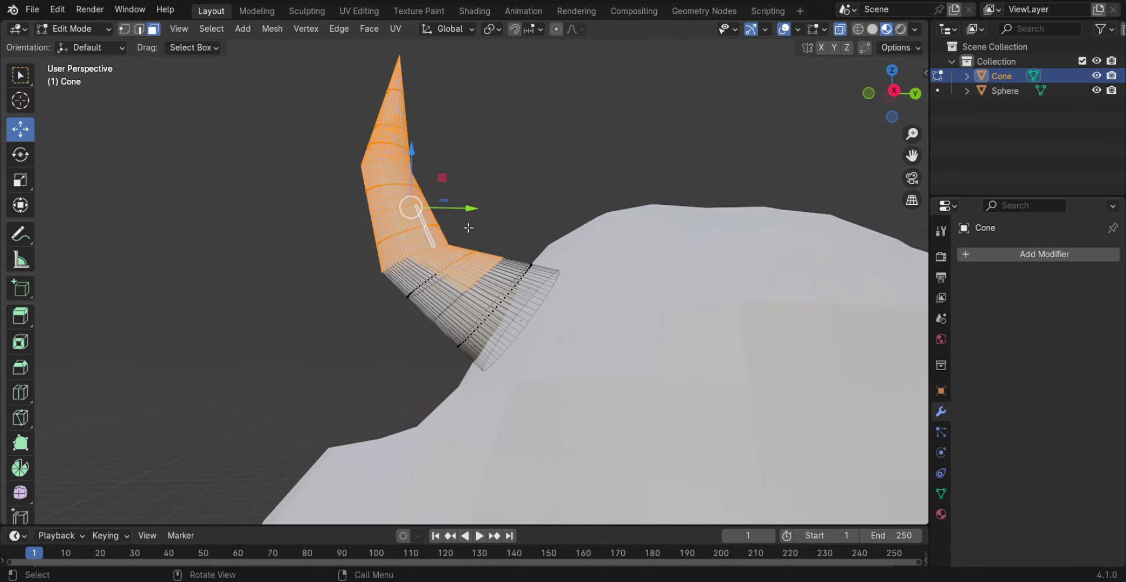
{"action": "left_click_drag", "start_coordinate": [298, 44], "coordinate": [505, 280]}
{"action": "left_click_drag", "start_coordinate": [382, 193], "coordinate": [388, 253]}
{"action": "key", "text": "shift+space"}
{"action": "key", "text": "g"}
{"action": "left_click_drag", "start_coordinate": [445, 184], "coordinate": [464, 108]}
Step: Try another selection on the horn's upper part and undo the last changes
{"action": "left_click_drag", "start_coordinate": [339, 187], "coordinate": [471, 232]}
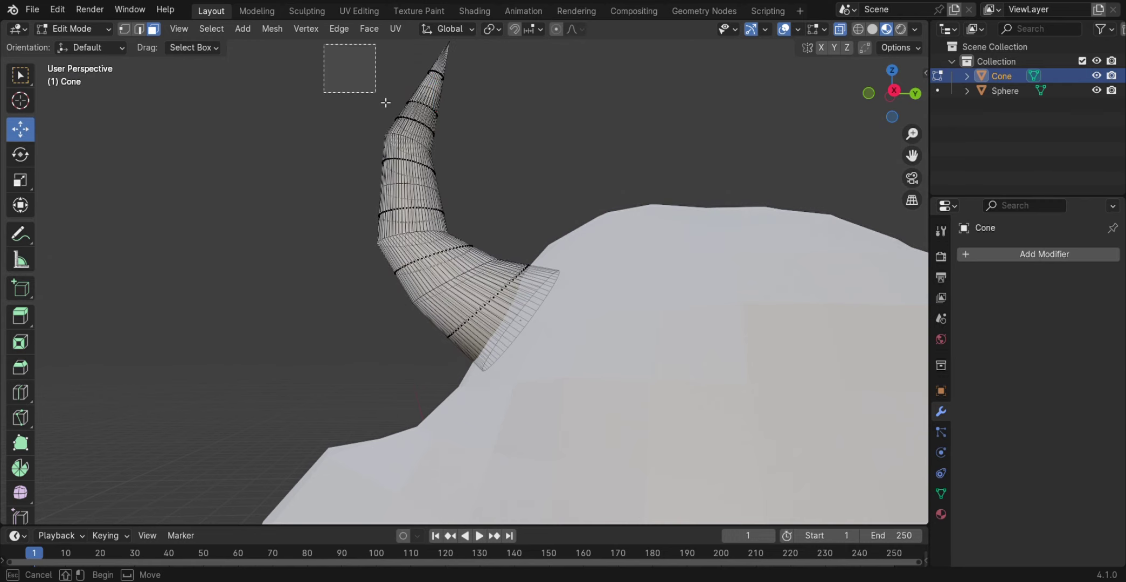
{"action": "left_click_drag", "start_coordinate": [386, 102], "coordinate": [386, 102]}
{"action": "key", "text": "ctrl+z"}
{"action": "key", "text": "ctrl+z"}
{"action": "key", "text": "ctrl+z"}
Step: Select the horn above its lower bend, rotate it further toward the head and move it into line
{"action": "middle_click_drag", "start_coordinate": [540, 206], "coordinate": [492, 229]}
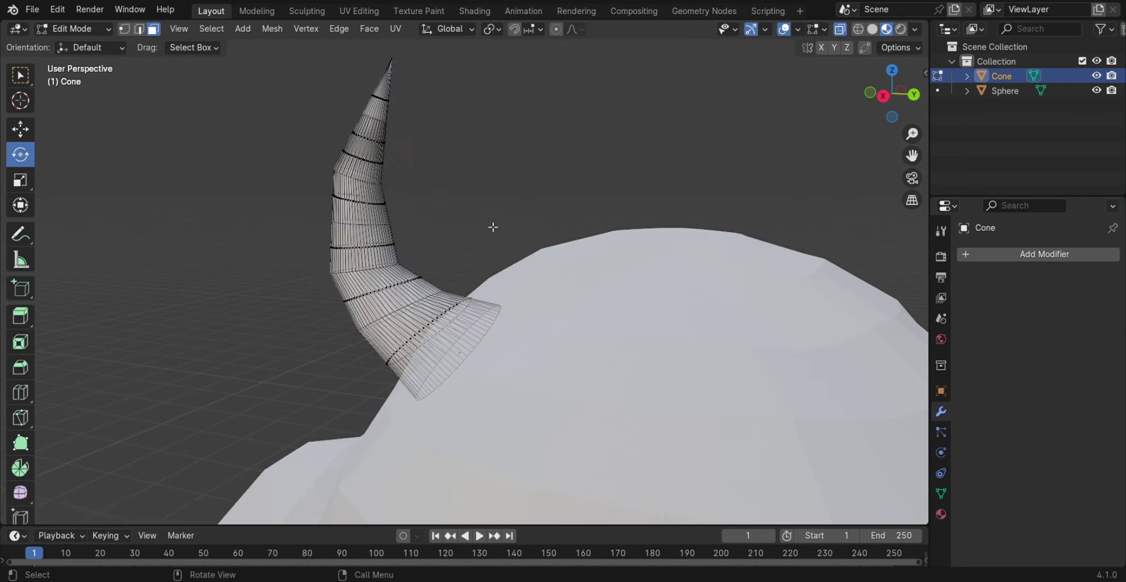
{"action": "left_click_drag", "start_coordinate": [334, 60], "coordinate": [493, 258]}
{"action": "left_click_drag", "start_coordinate": [442, 198], "coordinate": [468, 178]}
{"action": "key", "text": "shift+space"}
{"action": "key", "text": "g"}
{"action": "left_click", "coordinate": [533, 166]}
{"action": "scroll", "coordinate": [533, 166], "scroll_direction": "up", "scroll_amount": 2}
{"action": "scroll", "coordinate": [532, 166], "scroll_direction": "down", "scroll_amount": 1}
Step: Rotate the horn's upper third toward the head, shift it along Y to continue the curve and clear the selection
{"action": "left_click_drag", "start_coordinate": [339, 43], "coordinate": [506, 179]}
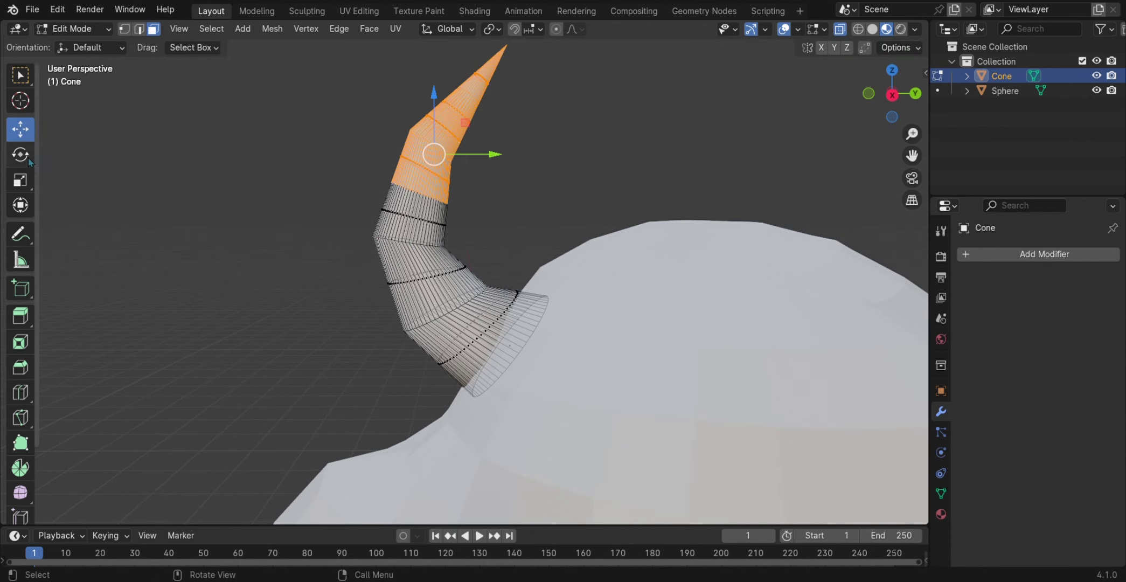
{"action": "left_click_drag", "start_coordinate": [470, 114], "coordinate": [480, 108]}
{"action": "key", "text": "shift+space"}
{"action": "key", "text": "g"}
{"action": "left_click_drag", "start_coordinate": [469, 154], "coordinate": [496, 153]}
{"action": "left_click", "coordinate": [460, 92]}
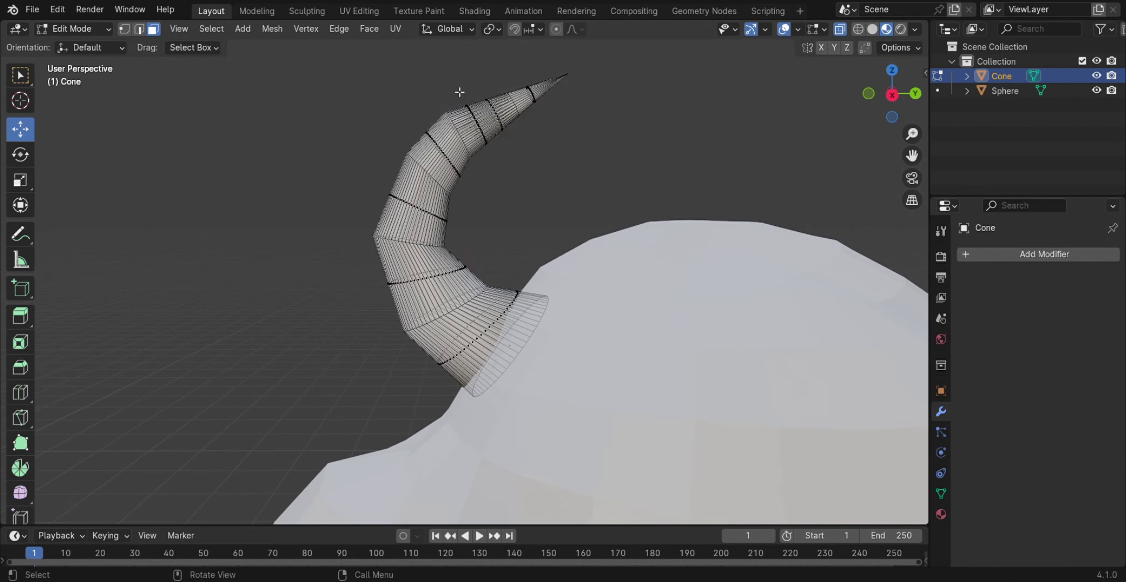
Step: Select the horn's tip sections, rotate them to nearly horizontal and reposition them on the curve
{"action": "left_click_drag", "start_coordinate": [611, 147], "coordinate": [639, 157]}
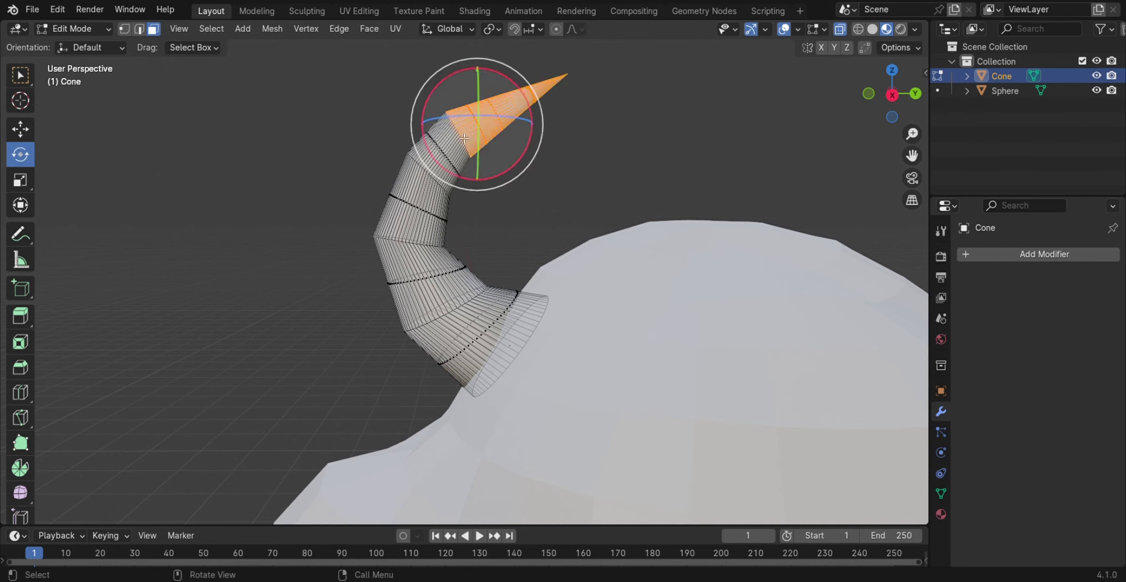
{"action": "key", "text": "shift+space"}
{"action": "key", "text": "g"}
{"action": "left_click_drag", "start_coordinate": [533, 123], "coordinate": [694, 131]}
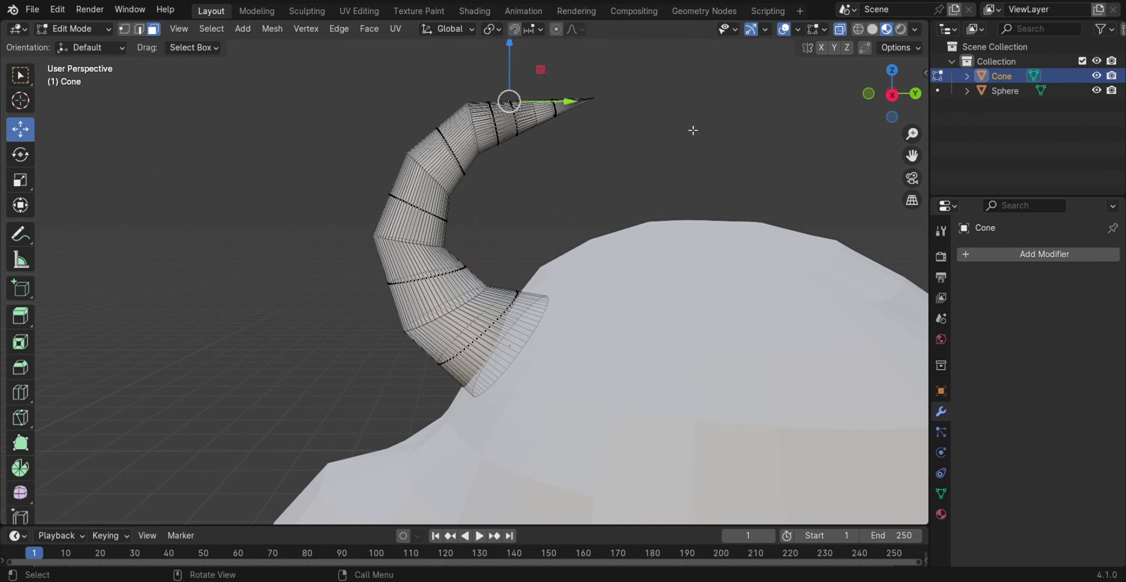
Step: Try rotating the selected faces of the horn's tip and check the shape from the opposite side
{"action": "middle_click_drag", "start_coordinate": [524, 78], "coordinate": [636, 221]}
{"action": "left_click_drag", "start_coordinate": [498, 214], "coordinate": [590, 252]}
{"action": "middle_click_drag", "start_coordinate": [591, 252], "coordinate": [1, 88]}
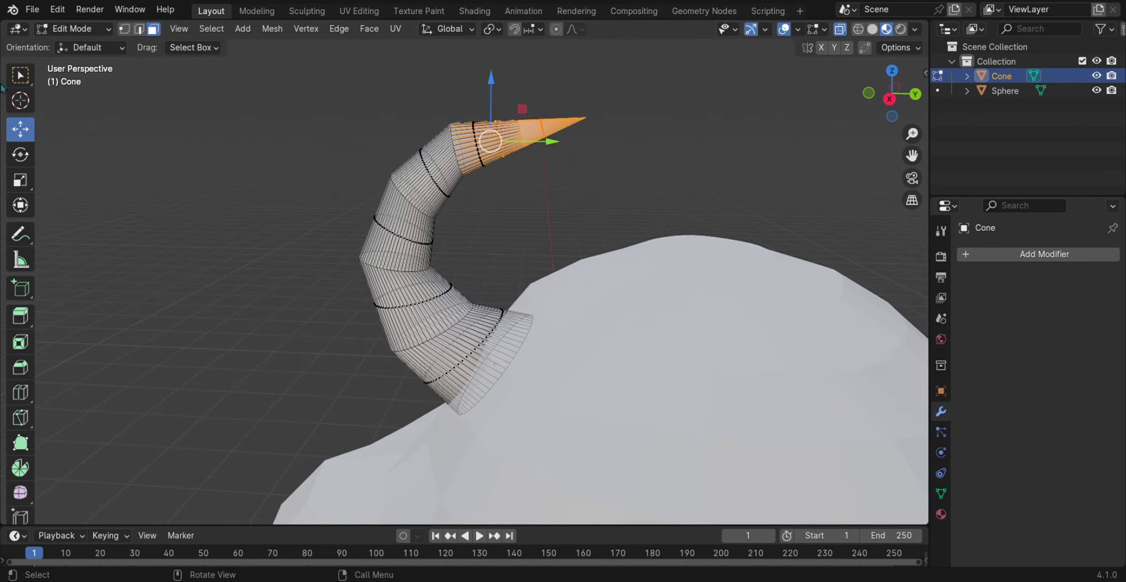
{"action": "left_click_drag", "start_coordinate": [533, 103], "coordinate": [544, 140]}
{"action": "middle_click_drag", "start_coordinate": [544, 140], "coordinate": [338, 111]}
{"action": "key", "text": "shift+space"}
{"action": "key", "text": "g"}
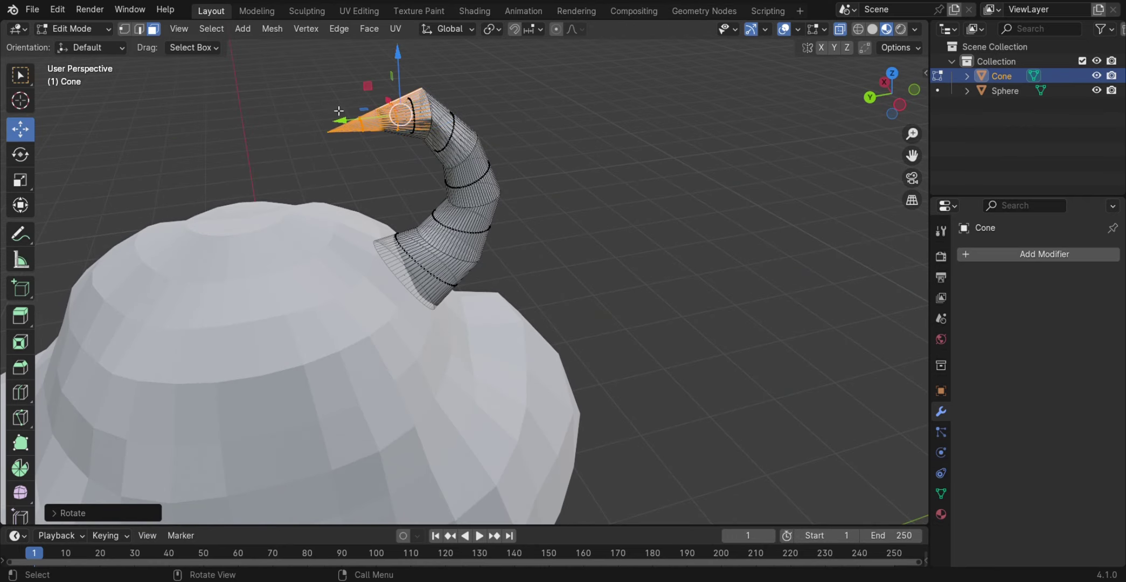
{"action": "middle_click_drag", "start_coordinate": [536, 155], "coordinate": [178, 161]}
{"action": "middle_click_drag", "start_coordinate": [595, 82], "coordinate": [431, 173]}
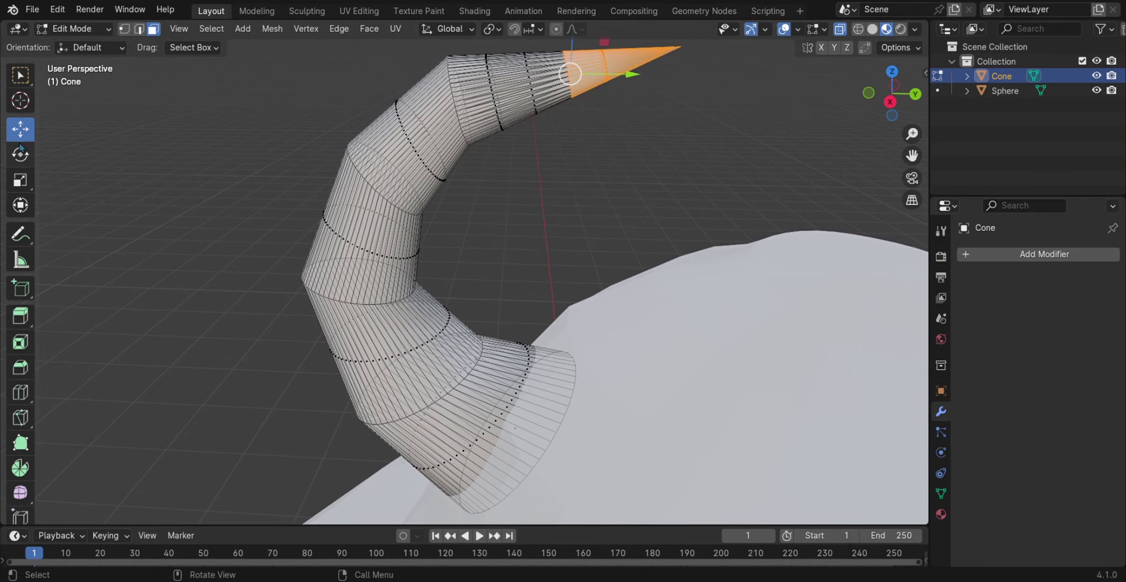
Step: Rotate only the horn's pointed end downward and move it to follow the curve
{"action": "key", "text": "shift+space"}
{"action": "key", "text": "r"}
{"action": "left_click_drag", "start_coordinate": [592, 135], "coordinate": [636, 173]}
{"action": "key", "text": "shift+space"}
{"action": "key", "text": "g"}
{"action": "scroll", "coordinate": [256, 131], "scroll_direction": "down", "scroll_amount": 2}
{"action": "key", "text": "g"}
{"action": "left_click", "coordinate": [564, 130]}
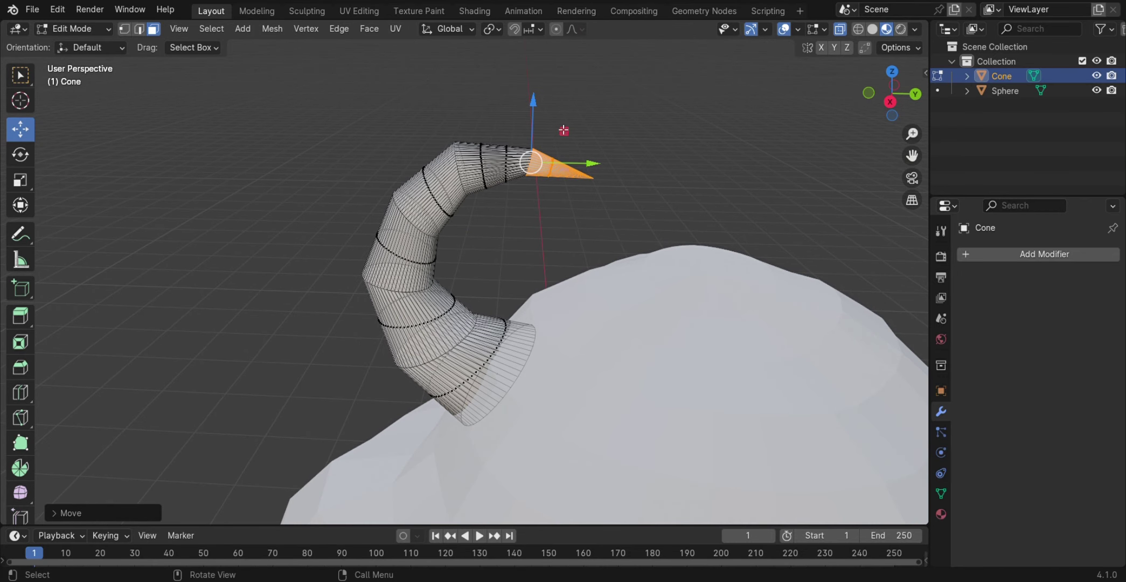
Step: Try moving the horn's pointed end together with the section behind it, and undo the move
{"action": "left_click_drag", "start_coordinate": [503, 118], "coordinate": [620, 214]}
{"action": "scroll", "coordinate": [523, 151], "scroll_direction": "up", "scroll_amount": 2}
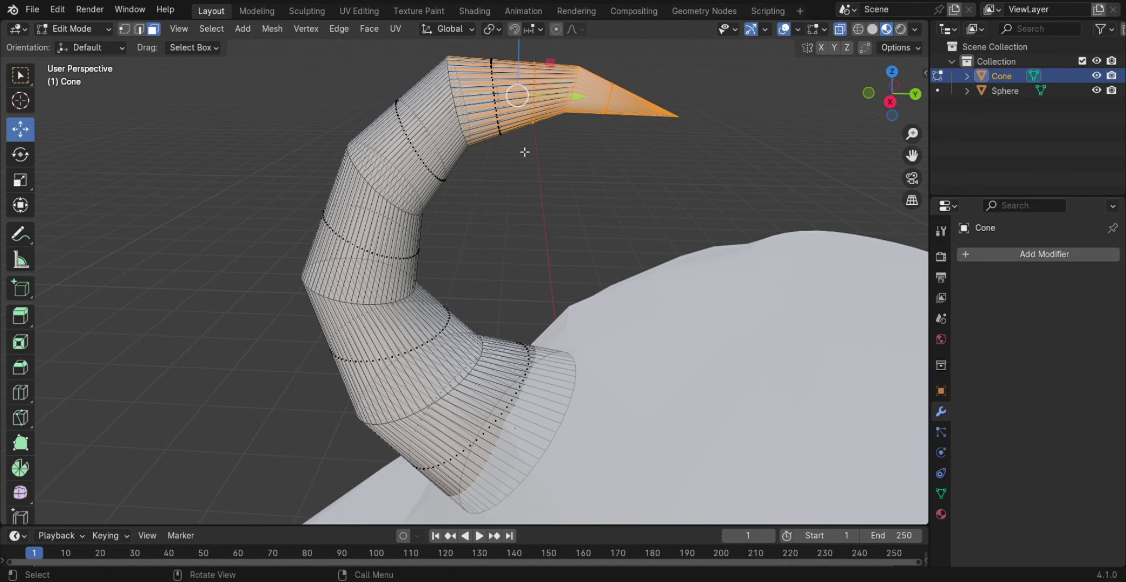
{"action": "key", "text": "g"}
{"action": "left_click", "coordinate": [511, 48]}
{"action": "key", "text": "ctrl+z"}
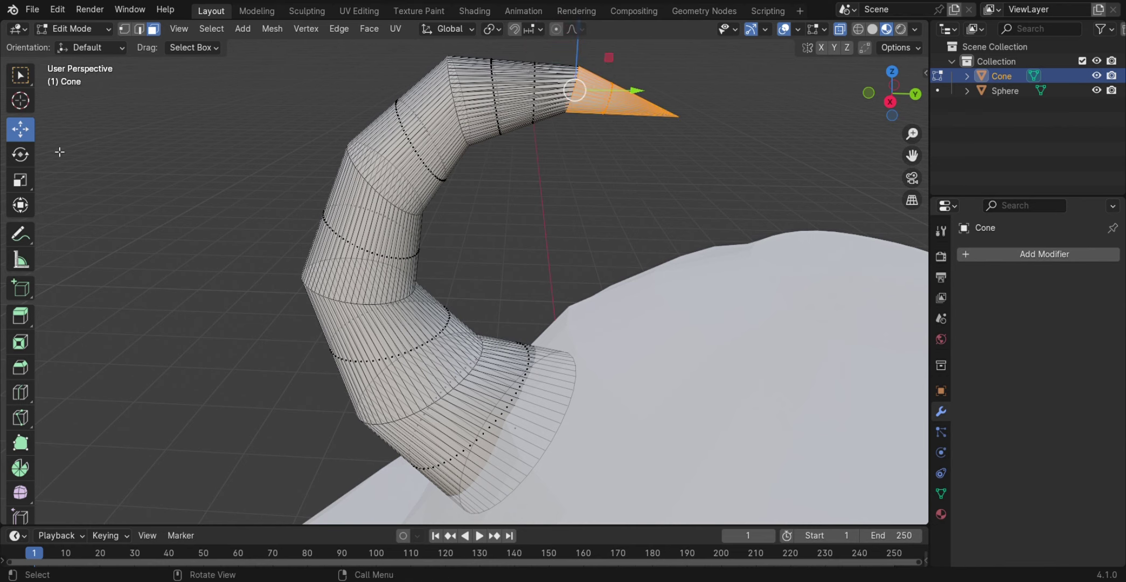
Step: Rotate the horn's pointed end further downward, reposition it to complete the curl and clear the selection
{"action": "key", "text": "shift+space"}
{"action": "key", "text": "g"}
{"action": "scroll", "coordinate": [630, 113], "scroll_direction": "down", "scroll_amount": 3}
{"action": "key", "text": "g"}
{"action": "left_click", "coordinate": [648, 108]}
{"action": "key", "text": "alt+a"}
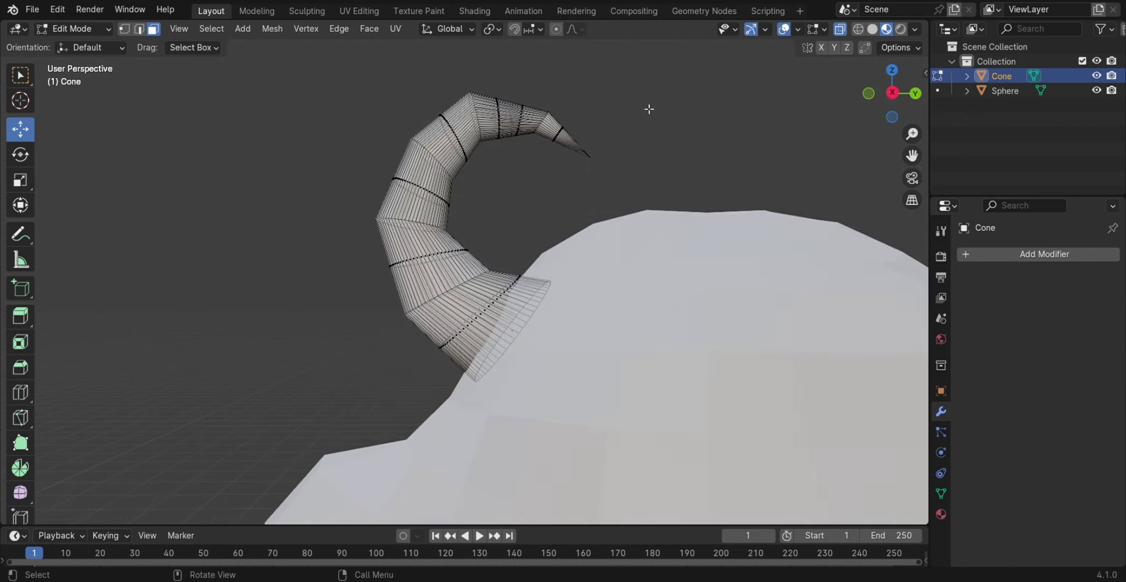
Step: Enlarge the whole horn slightly in Object Mode and shift it vertically against the head
{"action": "middle_click_drag", "start_coordinate": [648, 108], "coordinate": [637, 145]}
{"action": "key", "text": "Tab"}
{"action": "scroll", "coordinate": [620, 144], "scroll_direction": "down", "scroll_amount": 4}
{"action": "key", "text": "s"}
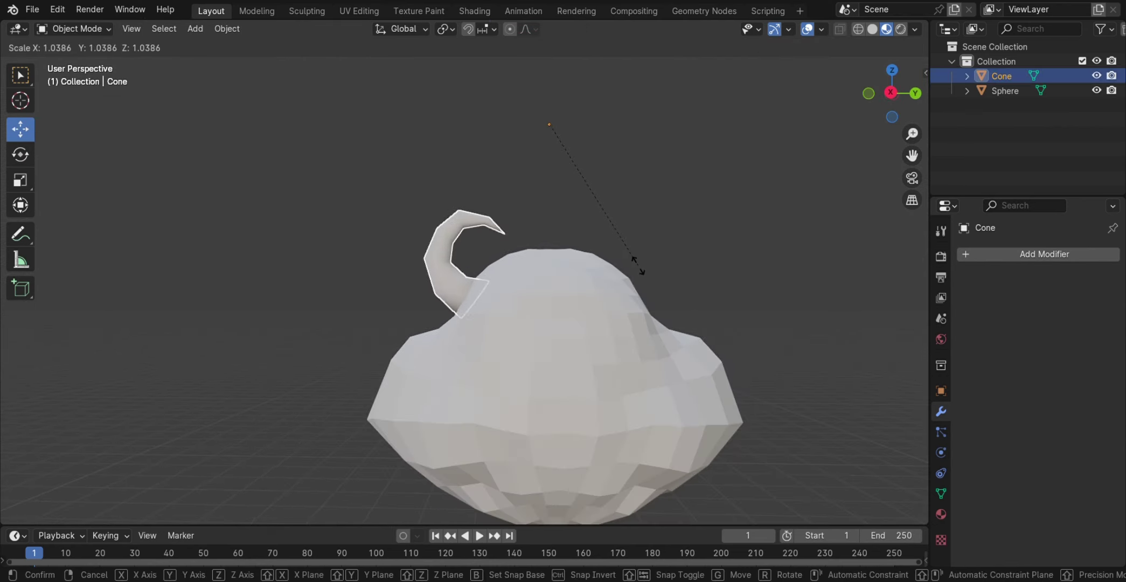
{"action": "left_click", "coordinate": [633, 263]}
{"action": "key", "text": "g"}
{"action": "key", "text": "z"}
{"action": "left_click", "coordinate": [699, 165]}
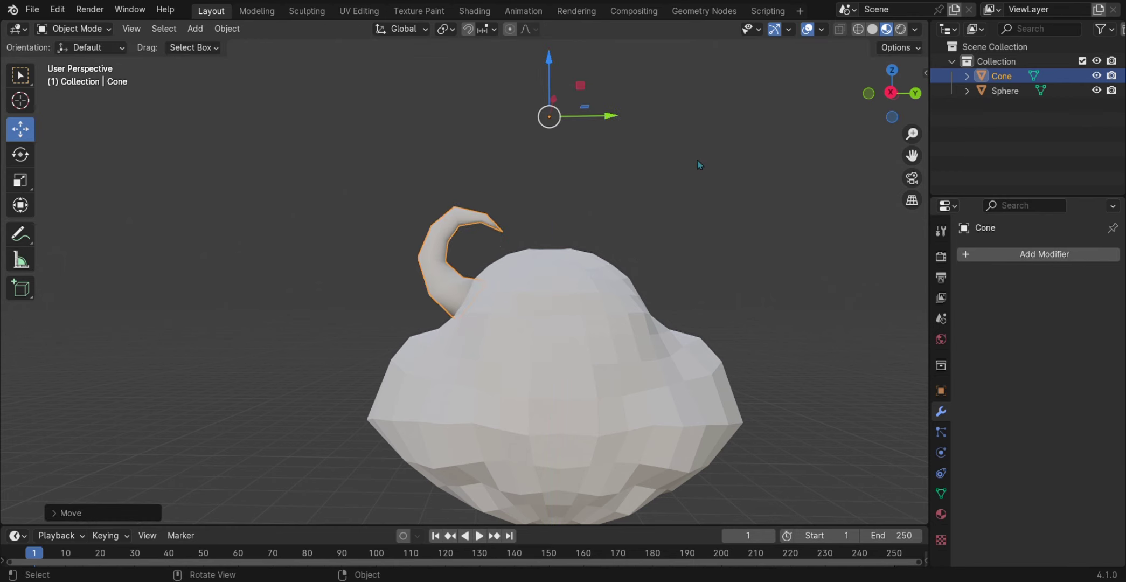
Step: Duplicate the horn and move the copy along the Y axis toward the other side of the head
{"action": "key", "text": "g"}
{"action": "key", "text": "y"}
{"action": "left_click", "coordinate": [706, 135]}
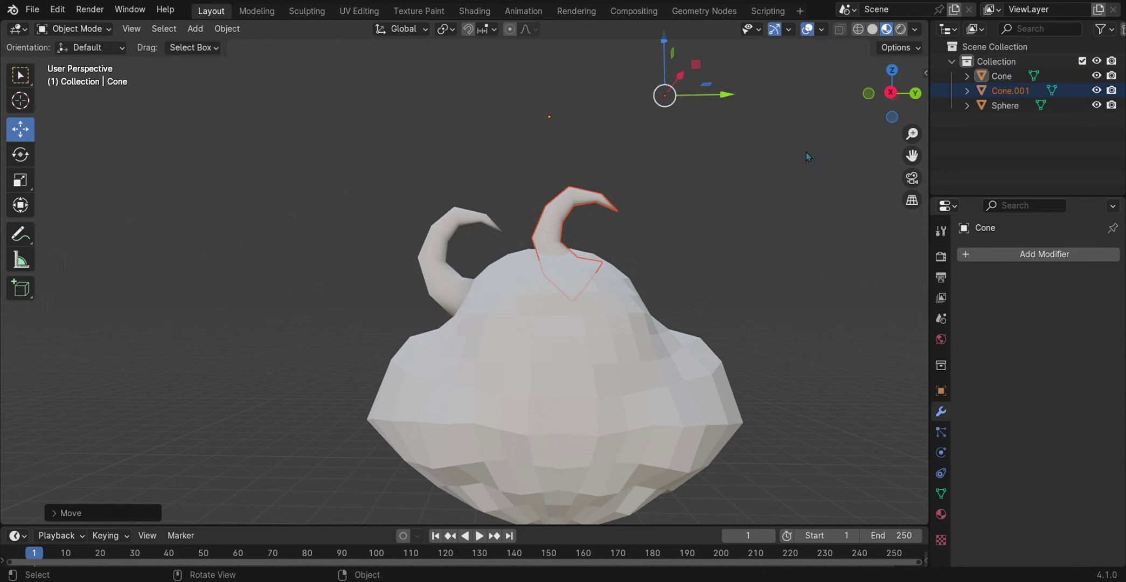
Step: Rotate the duplicated horn 180° about the global Z axis
{"action": "left_click", "coordinate": [941, 391]}
{"action": "middle_click_drag", "start_coordinate": [805, 366], "coordinate": [766, 463]}
{"action": "left_click_drag", "start_coordinate": [700, 380], "coordinate": [666, 378]}
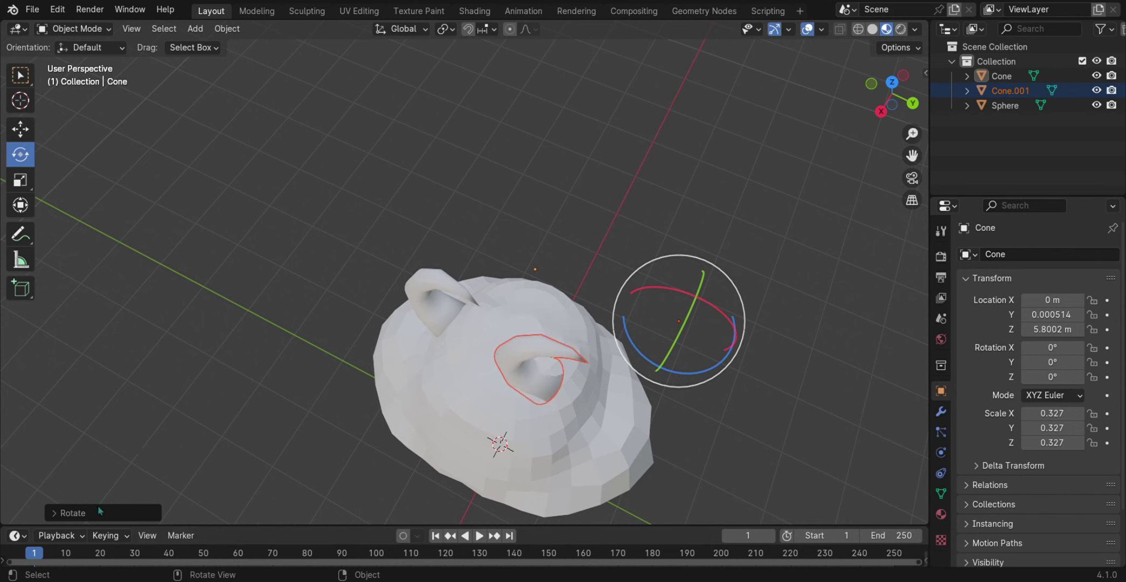
{"action": "left_click", "coordinate": [71, 513]}
{"action": "left_click", "coordinate": [201, 445]}
{"action": "key", "text": "BackSpace"}
{"action": "left_click", "coordinate": [20, 128]}
Step: Move the duplicated horn to the opposite side of the head to mirror the first one
{"action": "middle_click_drag", "start_coordinate": [377, 323], "coordinate": [388, 216]}
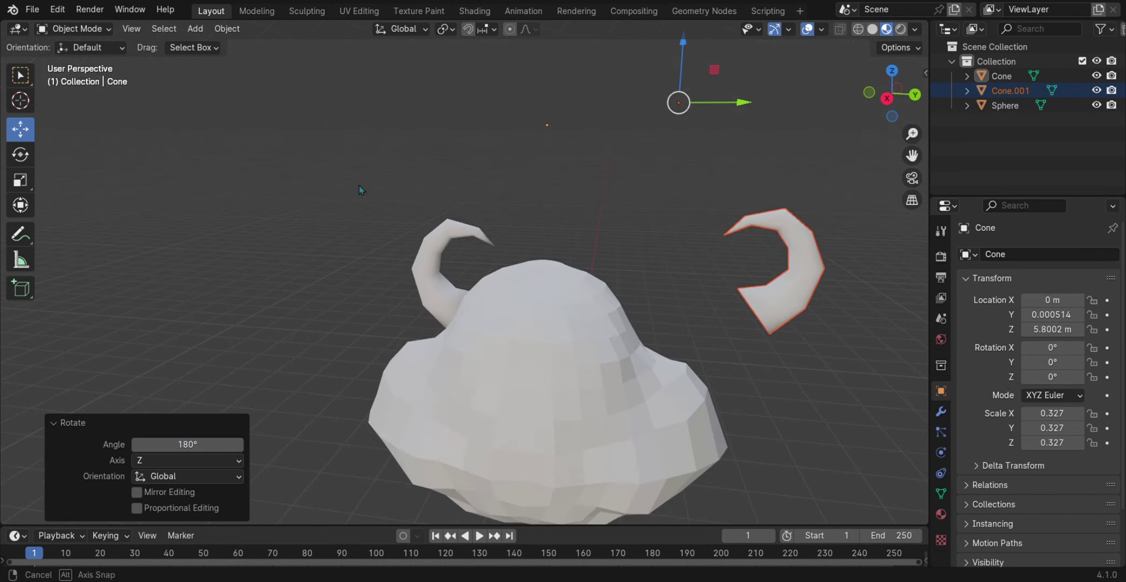
{"action": "left_click_drag", "start_coordinate": [712, 67], "coordinate": [579, 83]}
{"action": "left_click", "coordinate": [602, 165]}
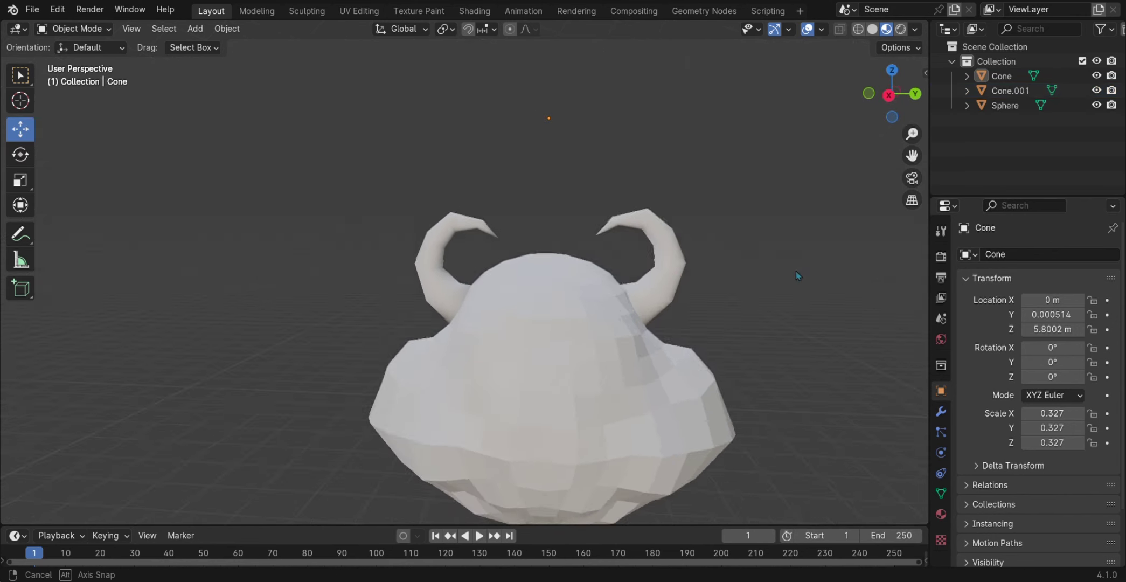
{"action": "middle_click_drag", "start_coordinate": [796, 271], "coordinate": [783, 260]}
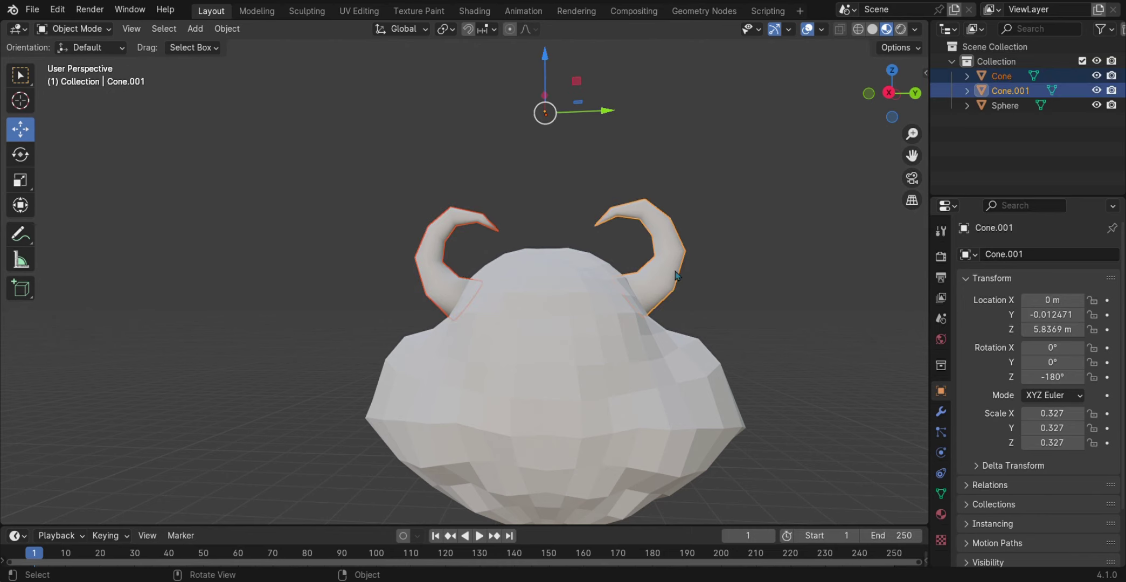
Step: Thicken the lower section of the first horn by scaling its faces in Edit Mode
{"action": "key", "text": "Tab"}
{"action": "key", "text": "KP_Decimal"}
{"action": "left_click_drag", "start_coordinate": [245, 255], "coordinate": [378, 395]}
{"action": "key", "text": "s"}
{"action": "left_click", "coordinate": [512, 290]}
{"action": "key", "text": "s"}
{"action": "left_click", "coordinate": [432, 347]}
Step: Scale up the middle section of the first horn slightly
{"action": "middle_click_drag", "start_coordinate": [433, 347], "coordinate": [593, 258]}
{"action": "left_click_drag", "start_coordinate": [345, 164], "coordinate": [416, 254]}
{"action": "key", "text": "s"}
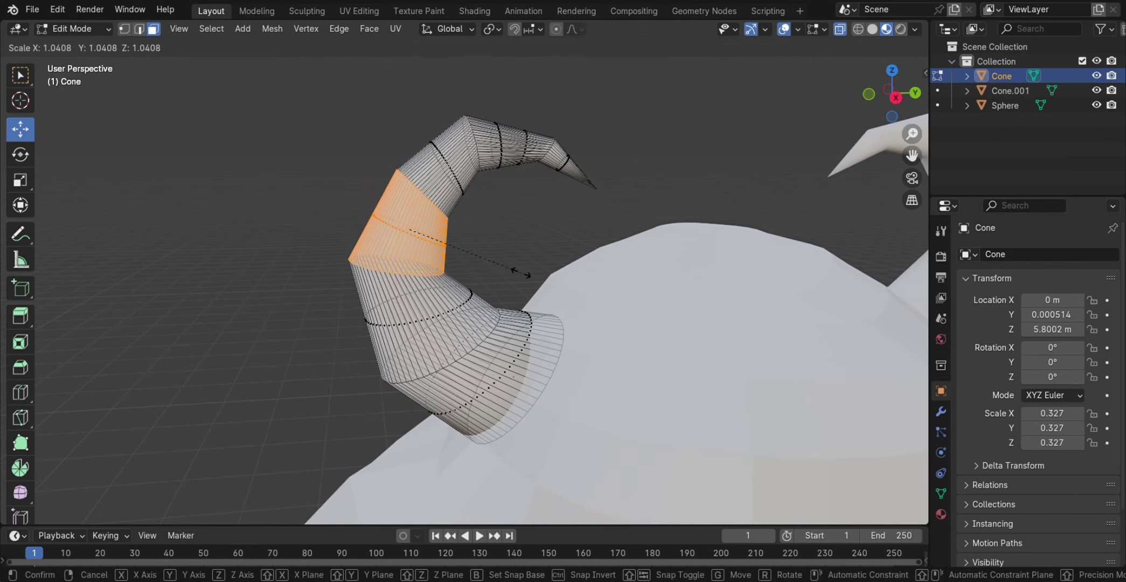
{"action": "left_click", "coordinate": [420, 125]}
Step: Scale the upper sections of the first horn to smooth its taper toward the tip
{"action": "left_click_drag", "start_coordinate": [419, 121], "coordinate": [484, 211]}
{"action": "left_click", "coordinate": [495, 113]}
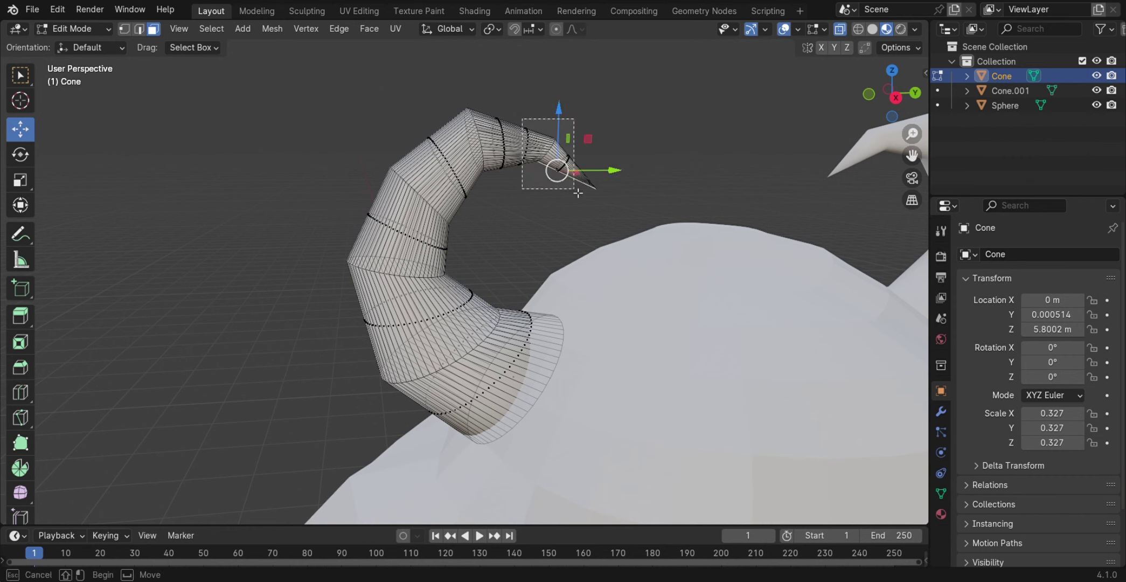
{"action": "left_click_drag", "start_coordinate": [579, 193], "coordinate": [579, 193]}
{"action": "middle_click_drag", "start_coordinate": [578, 193], "coordinate": [576, 226]}
{"action": "key", "text": "s"}
{"action": "left_click", "coordinate": [456, 141]}
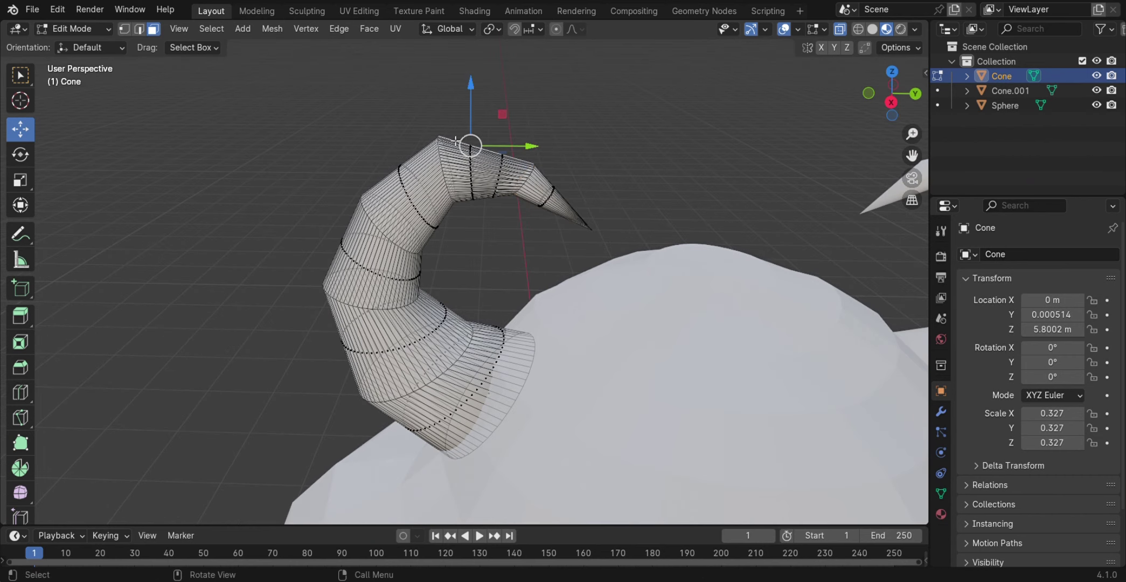
{"action": "key", "text": "s"}
{"action": "left_click", "coordinate": [490, 217]}
Step: Select the first horn's entire linked mesh and scale it by 1.076
{"action": "scroll", "coordinate": [491, 218], "scroll_direction": "down", "scroll_amount": 4}
{"action": "middle_click_drag", "start_coordinate": [307, 251], "coordinate": [586, 370]}
{"action": "key", "text": "ctrl+l"}
{"action": "key", "text": "s"}
{"action": "left_click", "coordinate": [628, 207]}
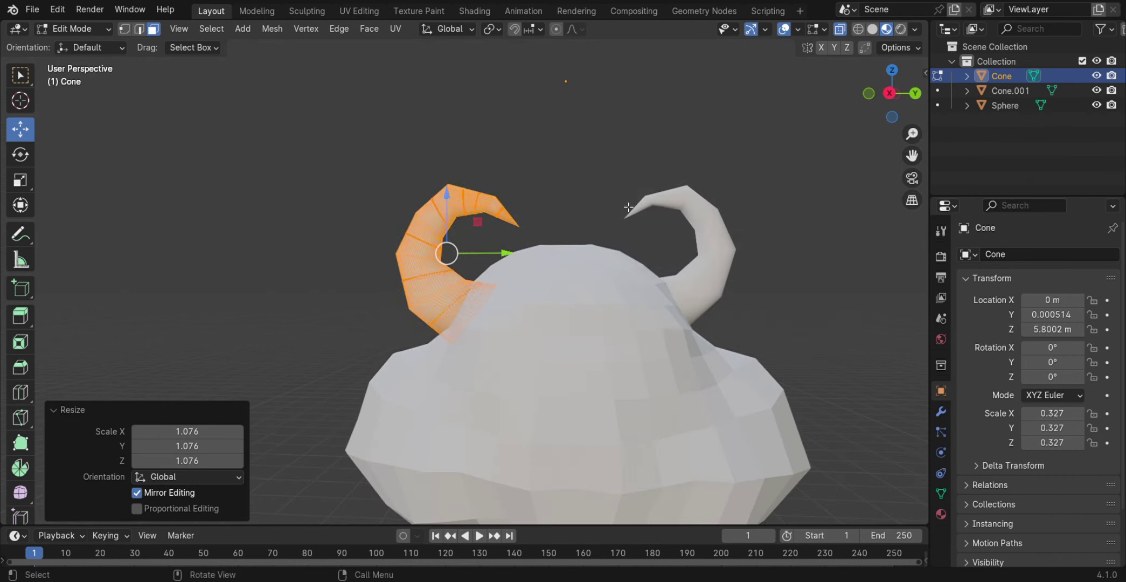
Step: Align the second horn with the first by moving it -0.10441 m along Y and 0.252 m along Z
{"action": "key", "text": "Tab"}
{"action": "left_click", "coordinate": [677, 193]}
{"action": "key", "text": "g"}
{"action": "key", "text": "shift+x"}
{"action": "left_click", "coordinate": [688, 243]}
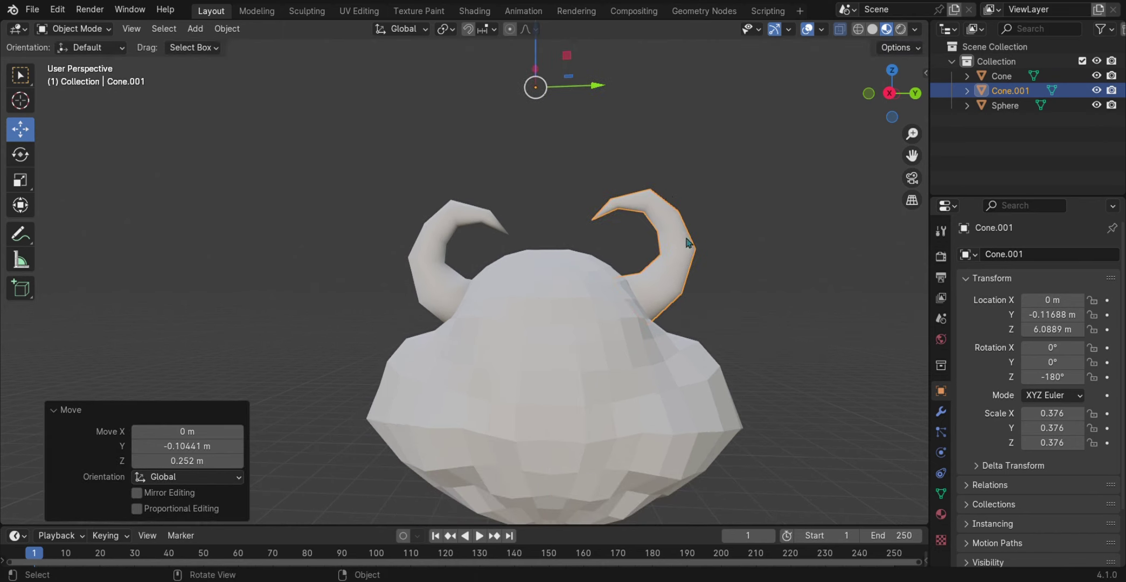
{"action": "scroll", "coordinate": [701, 270], "scroll_direction": "down", "scroll_amount": 3}
{"action": "left_click", "coordinate": [753, 339]}
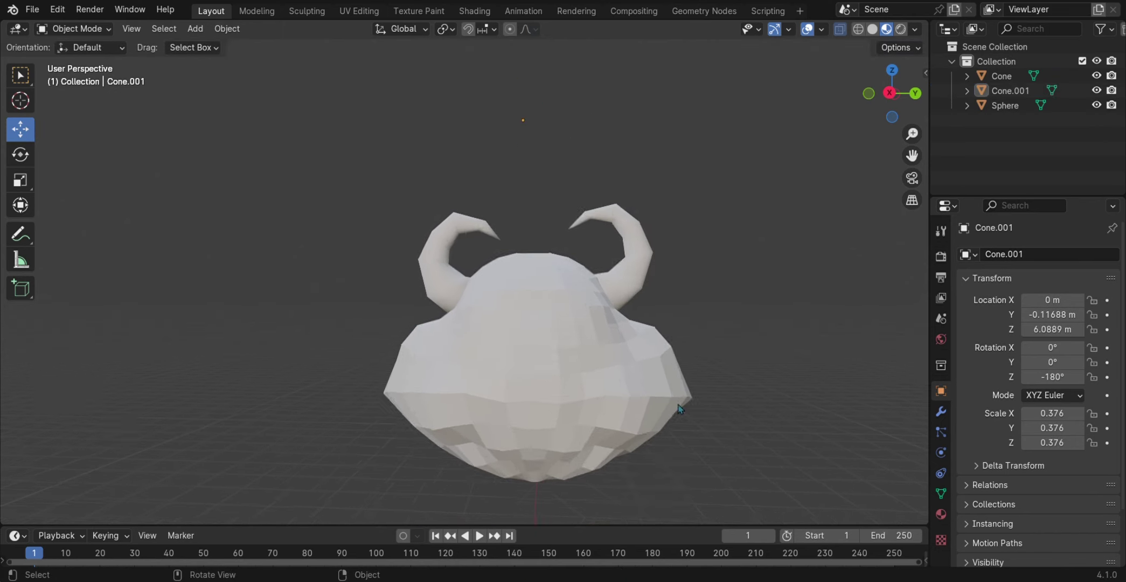
Step: Open the UV Editing workspace, rename the head's material Black and give it a black RGB base color
{"action": "left_click", "coordinate": [359, 11]}
{"action": "key", "text": "Tab"}
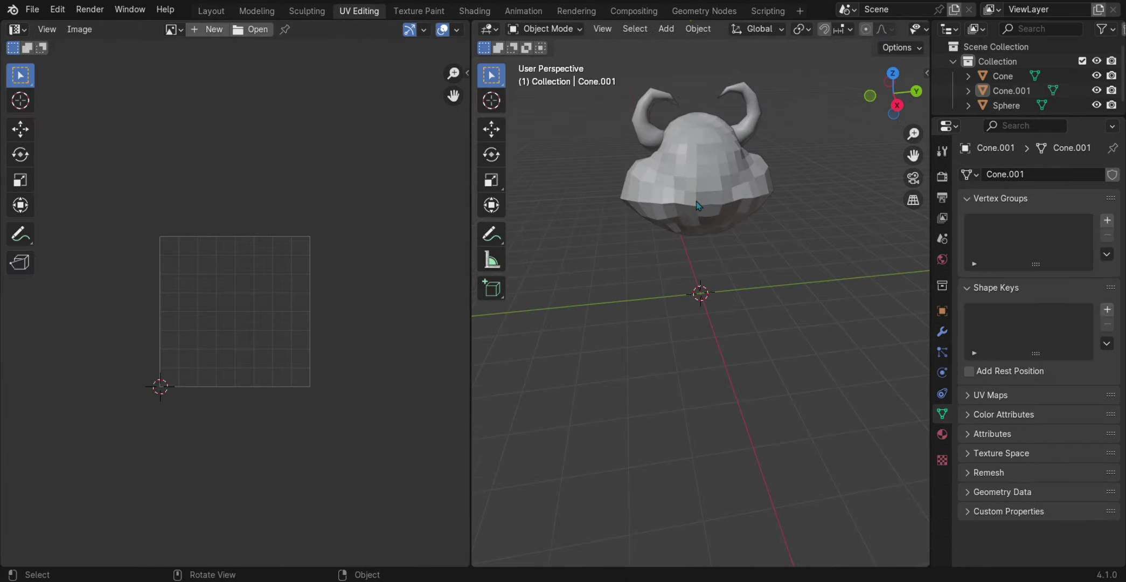
{"action": "left_click", "coordinate": [1006, 105]}
{"action": "left_click", "coordinate": [942, 434]}
{"action": "left_click", "coordinate": [1027, 238]}
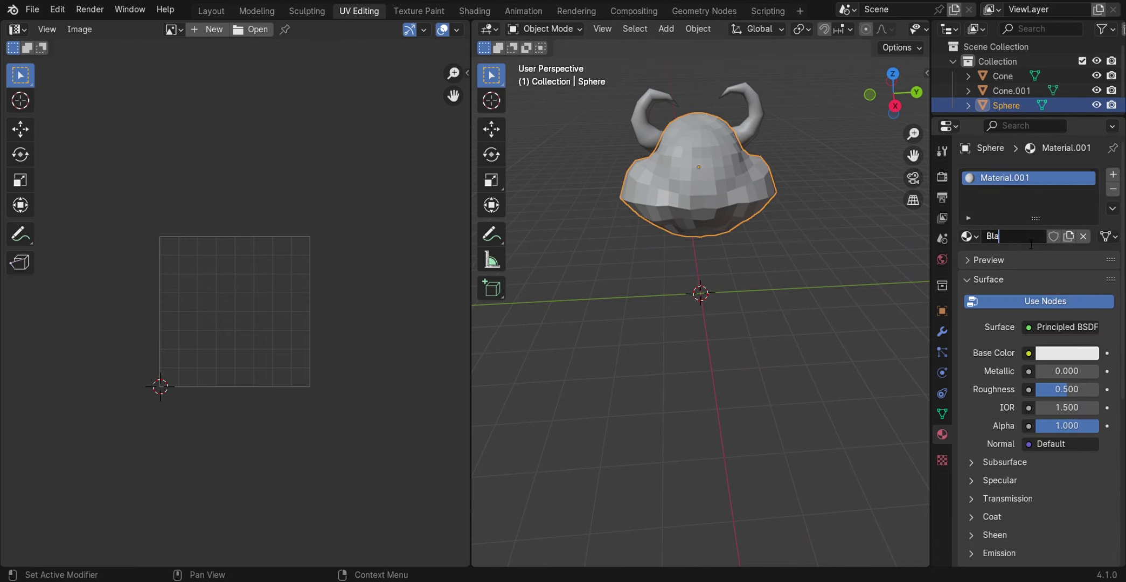
{"action": "left_click", "coordinate": [1029, 353]}
{"action": "left_click", "coordinate": [586, 450]}
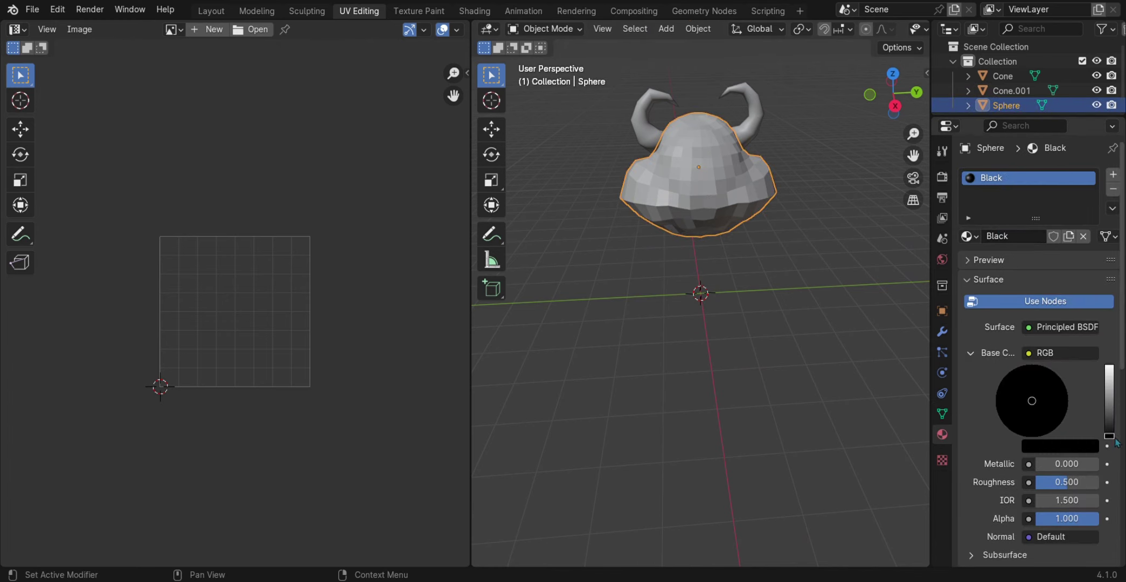
Step: Apply the Black material to all the head's faces and show material colors in the viewport
{"action": "key", "text": "Tab"}
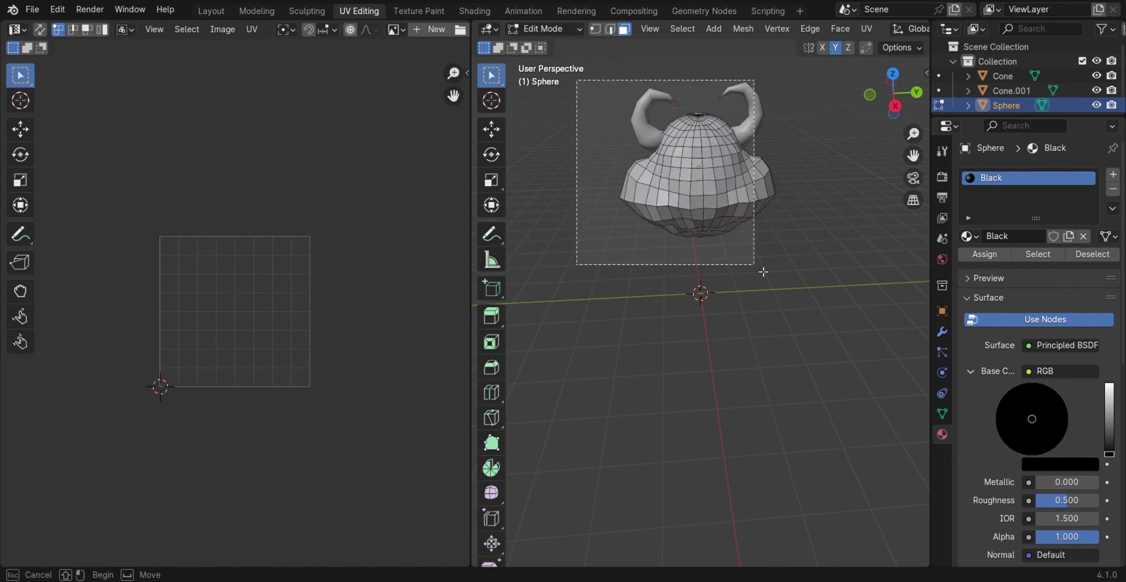
{"action": "key", "text": "a"}
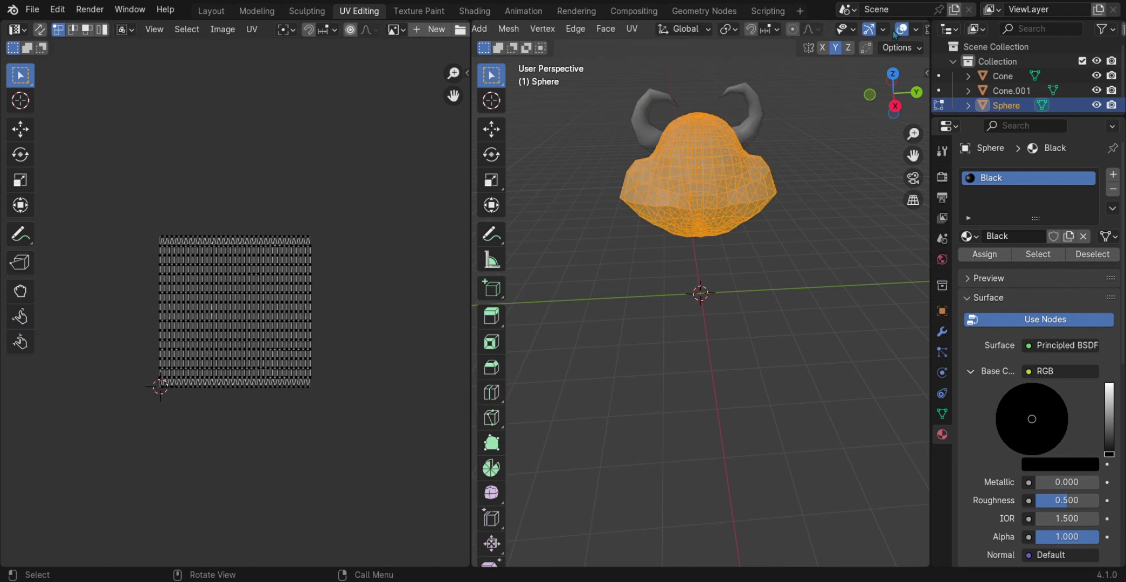
{"action": "scroll", "coordinate": [895, 34], "scroll_direction": "down", "scroll_amount": 3}
{"action": "left_click", "coordinate": [682, 83]}
{"action": "key", "text": "Tab"}
Step: Edit both horns together and create a material named Black2 with a black RGB base color
{"action": "left_click", "coordinate": [651, 106]}
{"action": "left_click", "coordinate": [749, 100], "text": "shift"}
{"action": "key", "text": "Tab"}
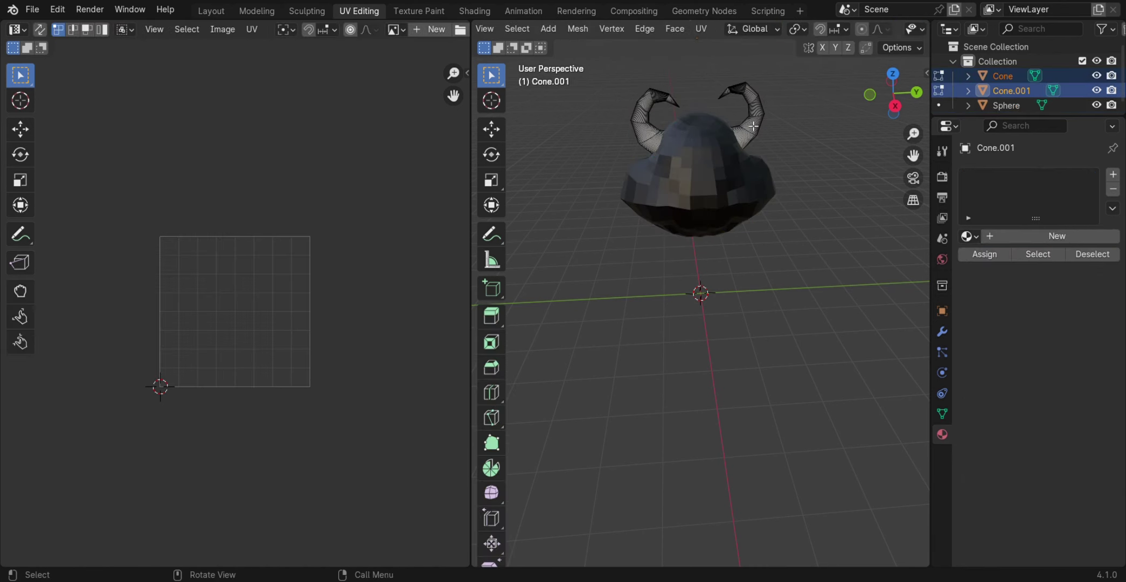
{"action": "left_click", "coordinate": [1029, 371]}
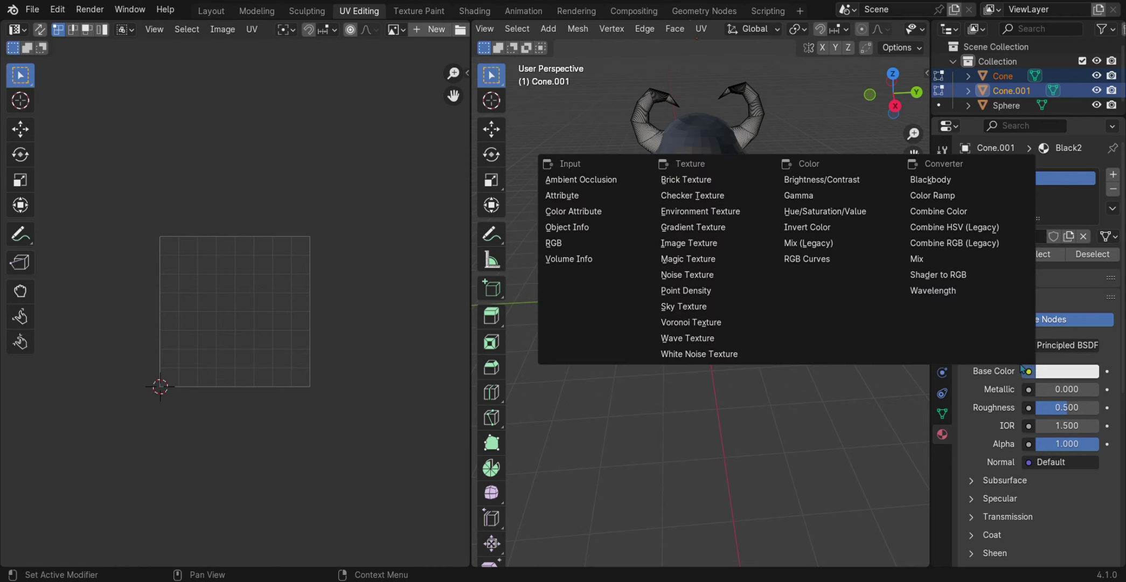
{"action": "left_click", "coordinate": [1029, 371]}
{"action": "left_click", "coordinate": [558, 241]}
Step: Select all the faces of both horns and assign the Black2 material
{"action": "left_click_drag", "start_coordinate": [605, 72], "coordinate": [801, 243]}
{"action": "left_click_drag", "start_coordinate": [572, 49], "coordinate": [688, 244]}
{"action": "left_click", "coordinate": [764, 283]}
{"action": "key", "text": "a"}
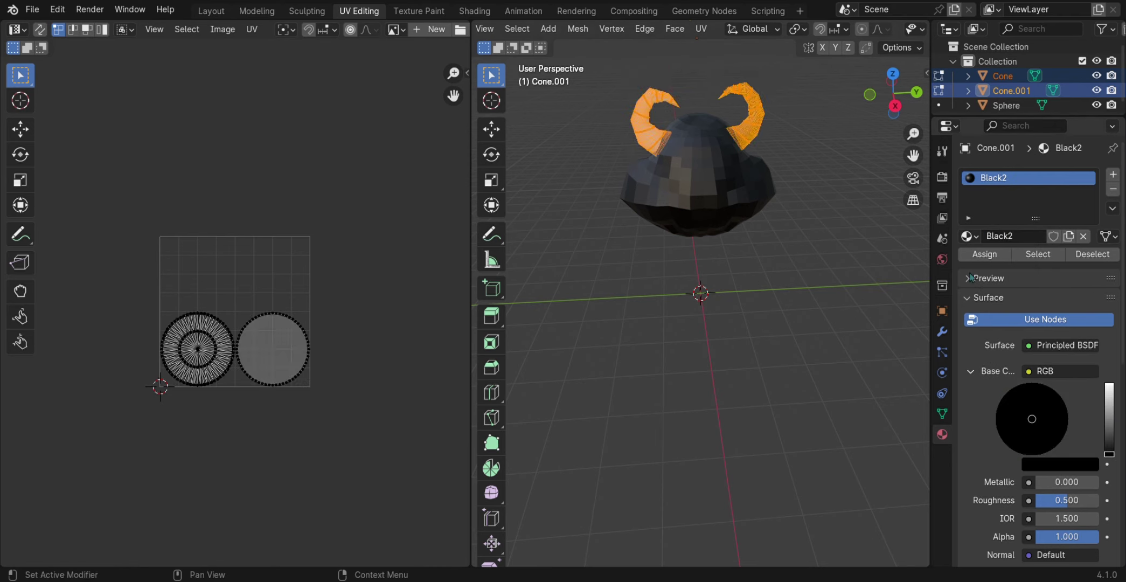
{"action": "left_click", "coordinate": [752, 276]}
Step: Create a new material on the remaining uncolored horn and darken its base color to black
{"action": "key", "text": "Tab"}
{"action": "left_click", "coordinate": [662, 124]}
{"action": "key", "text": "Tab"}
{"action": "key", "text": "a"}
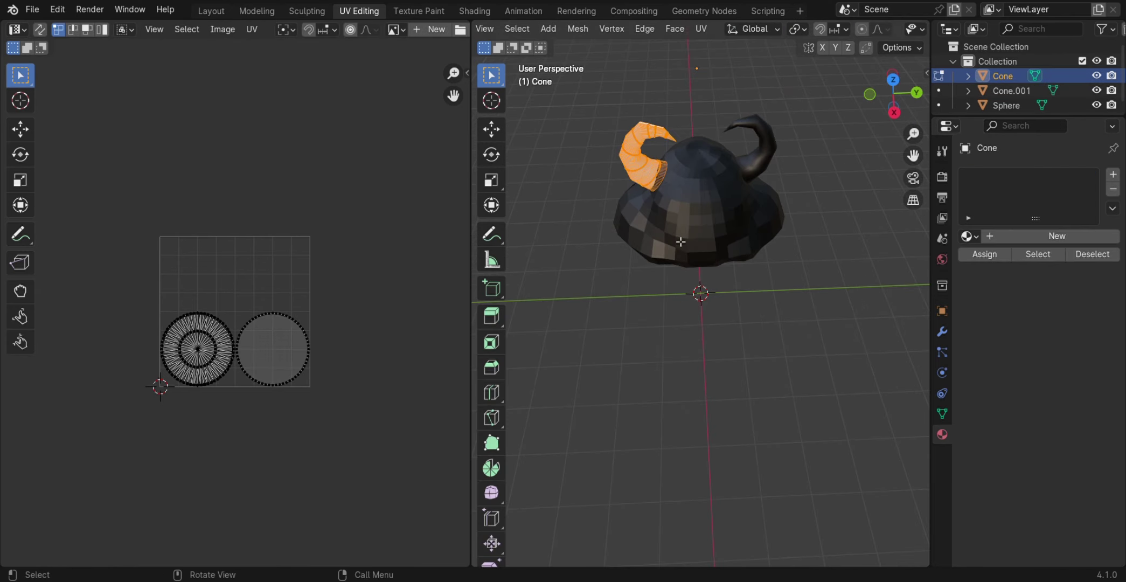
{"action": "left_click", "coordinate": [1027, 237]}
{"action": "left_click", "coordinate": [1033, 376]}
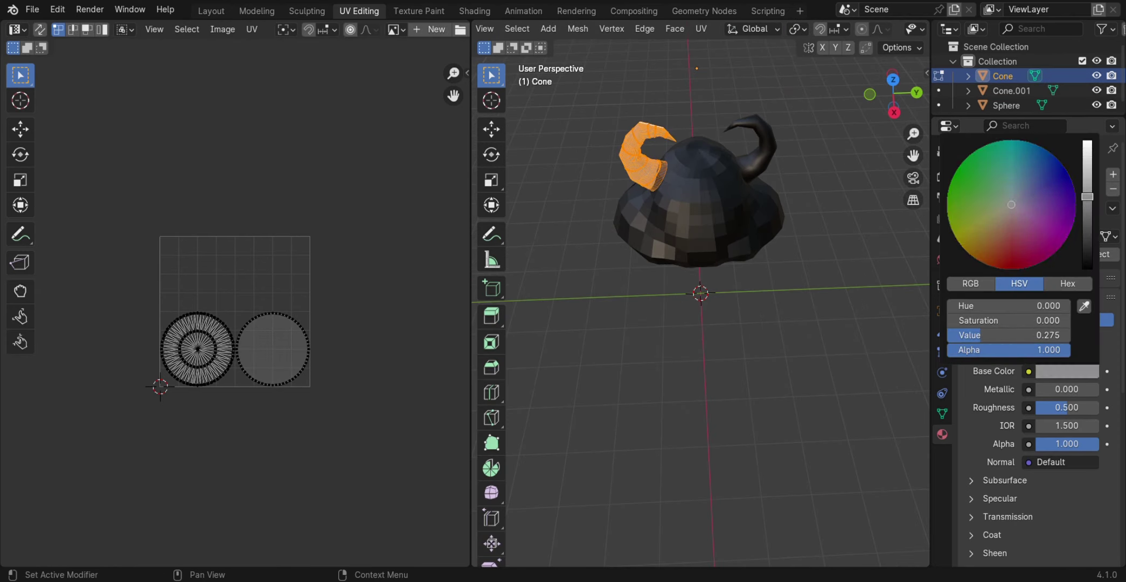
{"action": "left_click_drag", "start_coordinate": [1094, 162], "coordinate": [1094, 269]}
{"action": "key", "text": "Tab"}
{"action": "middle_click_drag", "start_coordinate": [674, 243], "coordinate": [695, 329]}
{"action": "scroll", "coordinate": [623, 246], "scroll_direction": "up", "scroll_amount": 3}
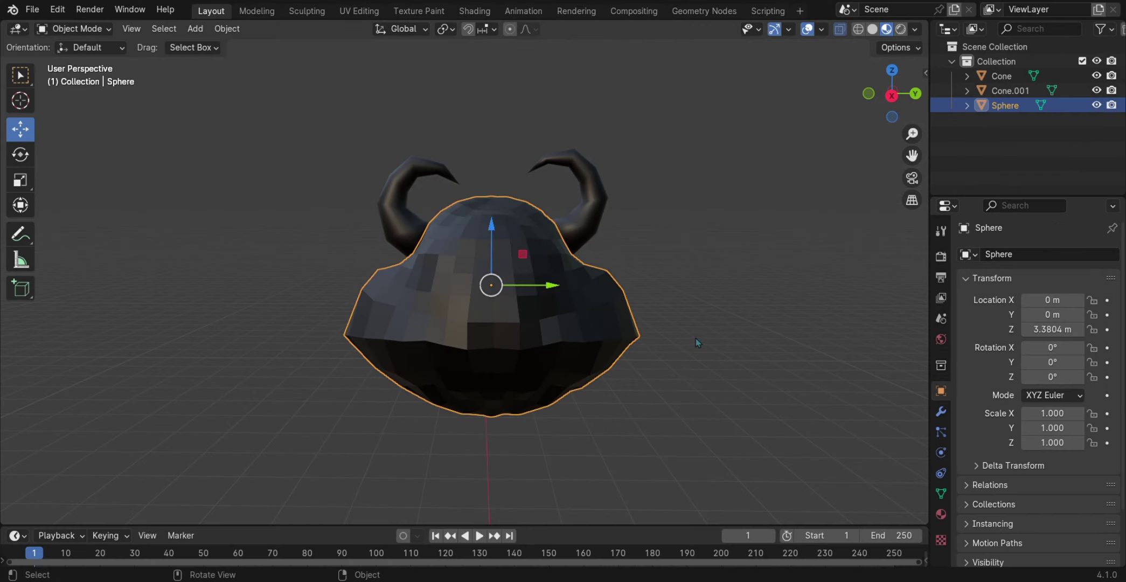
Step: Try a different surface shading on both horns and clear the selection
{"action": "left_click", "coordinate": [697, 338]}
{"action": "middle_click_drag", "start_coordinate": [697, 338], "coordinate": [575, 201]}
{"action": "left_click", "coordinate": [575, 201]}
{"action": "left_click", "coordinate": [399, 215], "text": "shift"}
{"action": "right_click", "coordinate": [399, 218]}
{"action": "left_click", "coordinate": [311, 247]}
{"action": "left_click", "coordinate": [310, 263]}
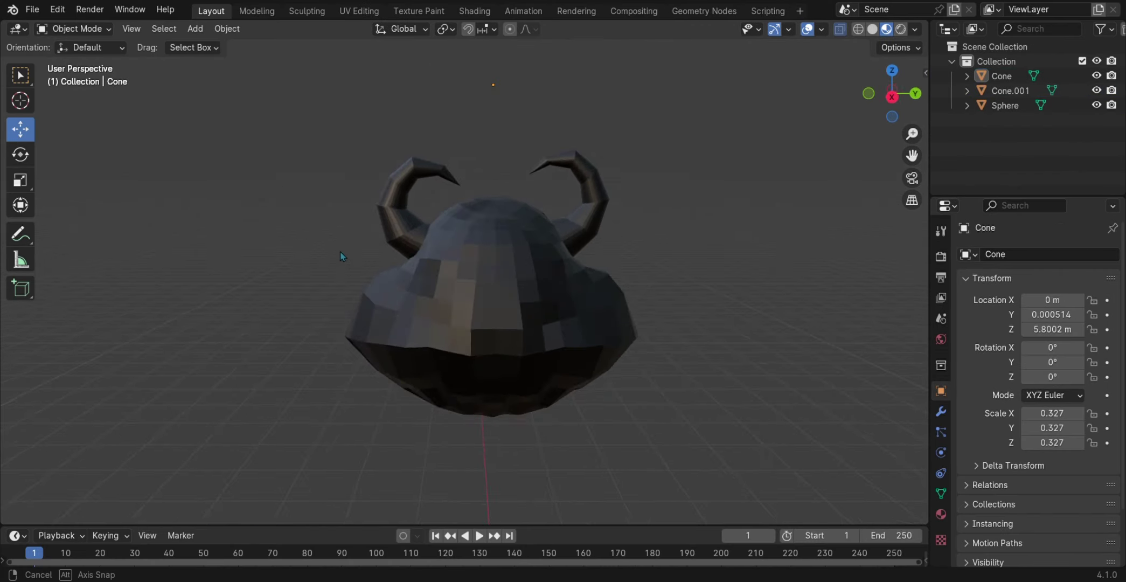
Step: Apply smooth shading to the head
{"action": "middle_click_drag", "start_coordinate": [311, 263], "coordinate": [457, 284]}
{"action": "left_click", "coordinate": [457, 283]}
{"action": "right_click", "coordinate": [456, 283]}
{"action": "left_click", "coordinate": [377, 252]}
Step: Apply smooth shading to both horns and clear the selection
{"action": "left_click", "coordinate": [426, 216]}
{"action": "left_click", "coordinate": [559, 237], "text": "shift"}
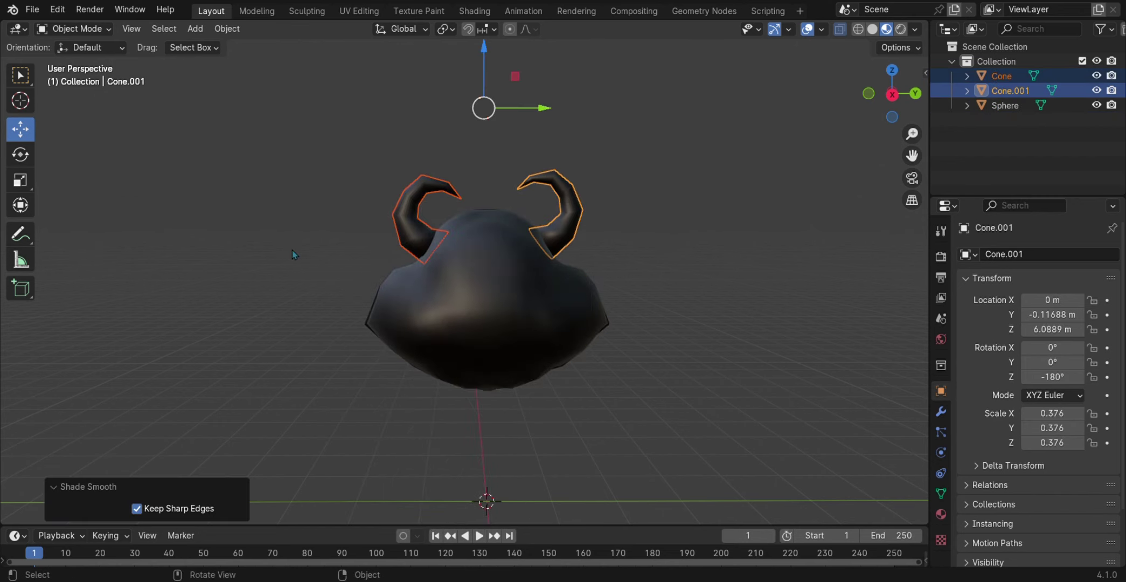
{"action": "key", "text": "ctrl+z"}
{"action": "scroll", "coordinate": [295, 250], "scroll_direction": "up", "scroll_amount": 3}
{"action": "right_click", "coordinate": [344, 224]}
{"action": "left_click", "coordinate": [366, 222]}
{"action": "left_click", "coordinate": [290, 283]}
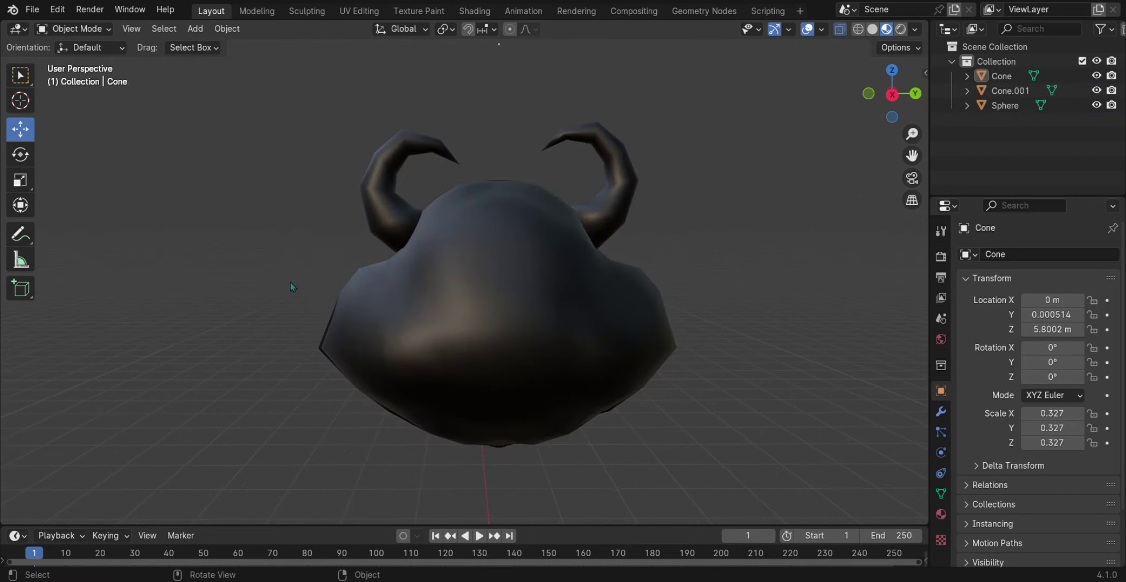
{"action": "left_click", "coordinate": [381, 186]}
{"action": "right_click", "coordinate": [381, 186]}
{"action": "left_click", "coordinate": [381, 189]}
{"action": "left_click", "coordinate": [258, 246]}
Step: Preview the head in rendered shading and return the viewport to material preview
{"action": "middle_click_drag", "start_coordinate": [257, 246], "coordinate": [205, 276]}
{"action": "left_click", "coordinate": [901, 30]}
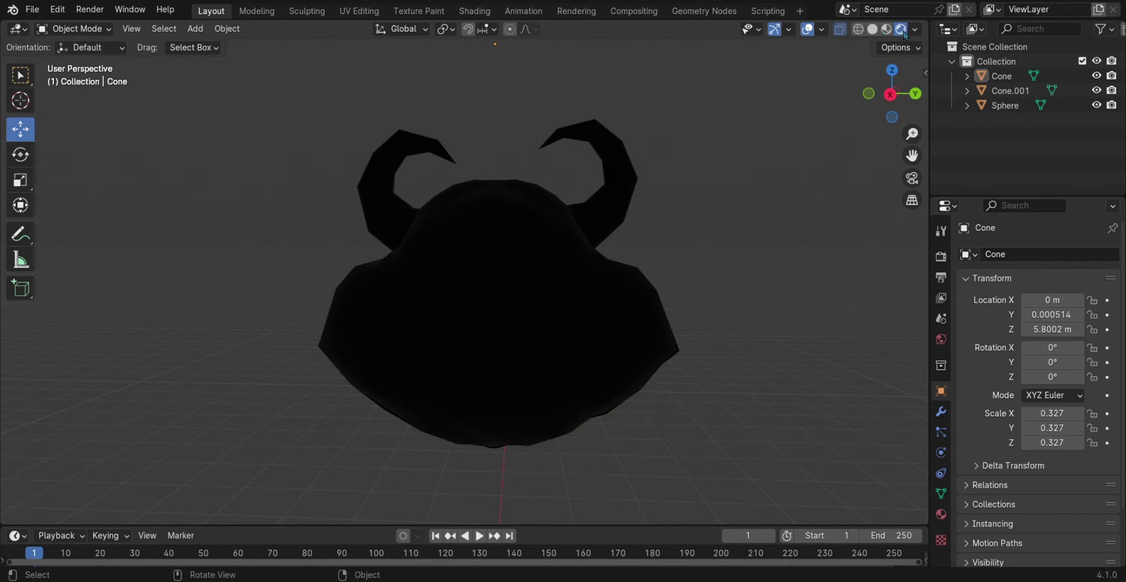
{"action": "left_click", "coordinate": [886, 30]}
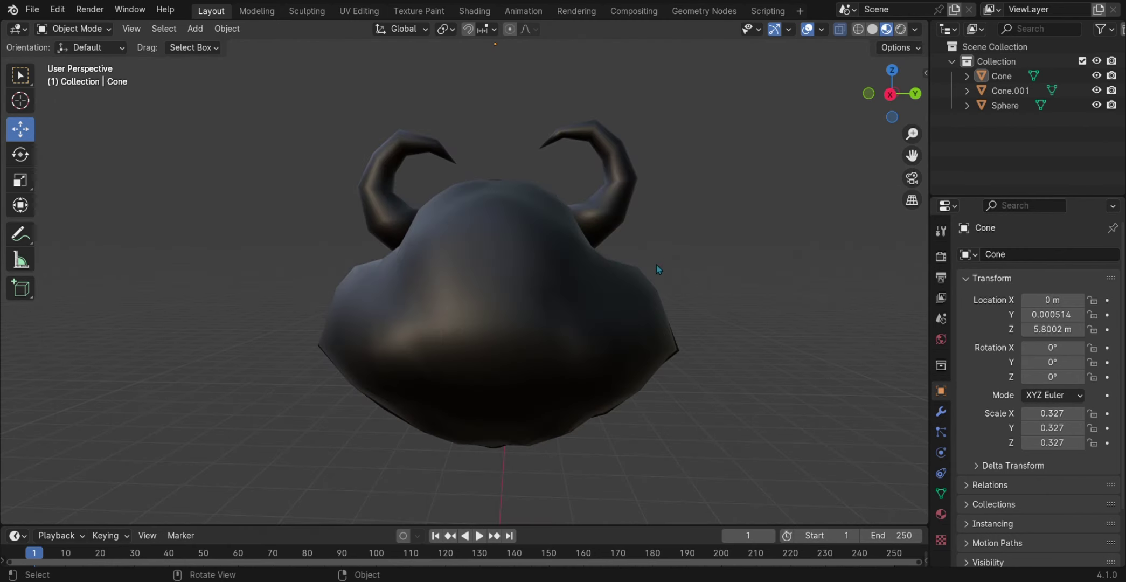
Step: Add a UV sphere with a 1 m radius at the origin and scale it down
{"action": "left_click", "coordinate": [195, 28]}
{"action": "mouse_move", "coordinate": [221, 44]}
{"action": "left_click", "coordinate": [339, 89]}
{"action": "scroll", "coordinate": [339, 162], "scroll_direction": "down", "scroll_amount": 4}
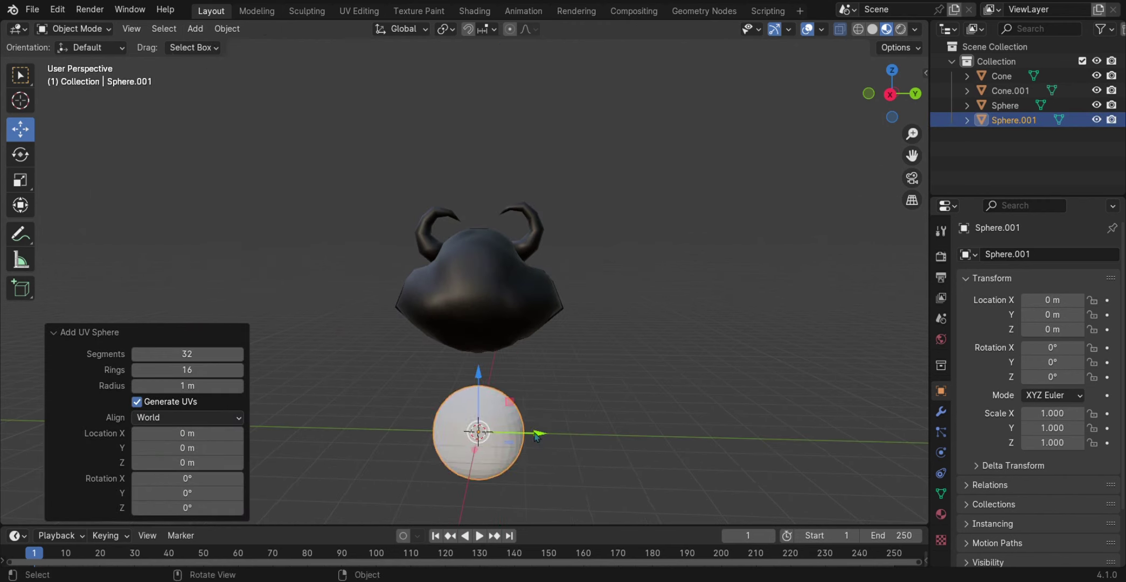
{"action": "key", "text": "s"}
{"action": "left_click", "coordinate": [447, 393]}
Step: Move the new sphere outward beside the head's lower side and shrink it further by a factor of 0.453
{"action": "key", "text": "g"}
{"action": "key", "text": "y"}
{"action": "left_click", "coordinate": [437, 377]}
{"action": "key", "text": "s"}
{"action": "left_click", "coordinate": [395, 397]}
{"action": "scroll", "coordinate": [505, 397], "scroll_direction": "up", "scroll_amount": 5}
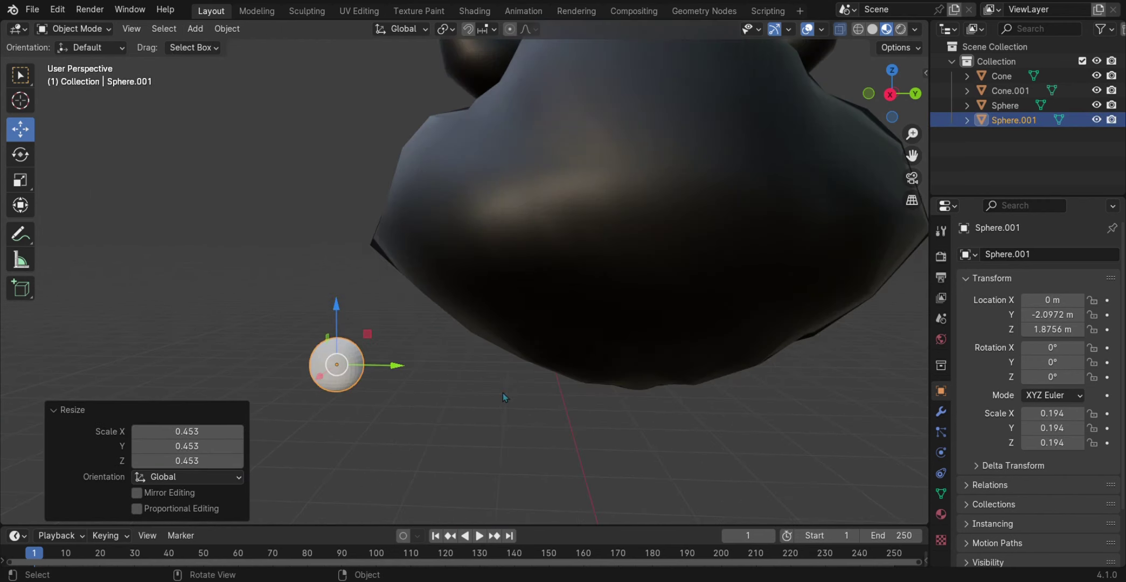
Step: Reposition the small sphere to Y -2.4269 m, Z 2.096 m, stretch its Y scale to 0.254 and enter Edit Mode
{"action": "key", "text": "g"}
{"action": "left_click", "coordinate": [406, 405]}
{"action": "left_click_drag", "start_coordinate": [348, 335], "coordinate": [367, 335]}
{"action": "key", "text": "Tab"}
Step: Try scaling the faces at the small sphere's inner end and undo the change
{"action": "scroll", "coordinate": [368, 359], "scroll_direction": "up", "scroll_amount": 2}
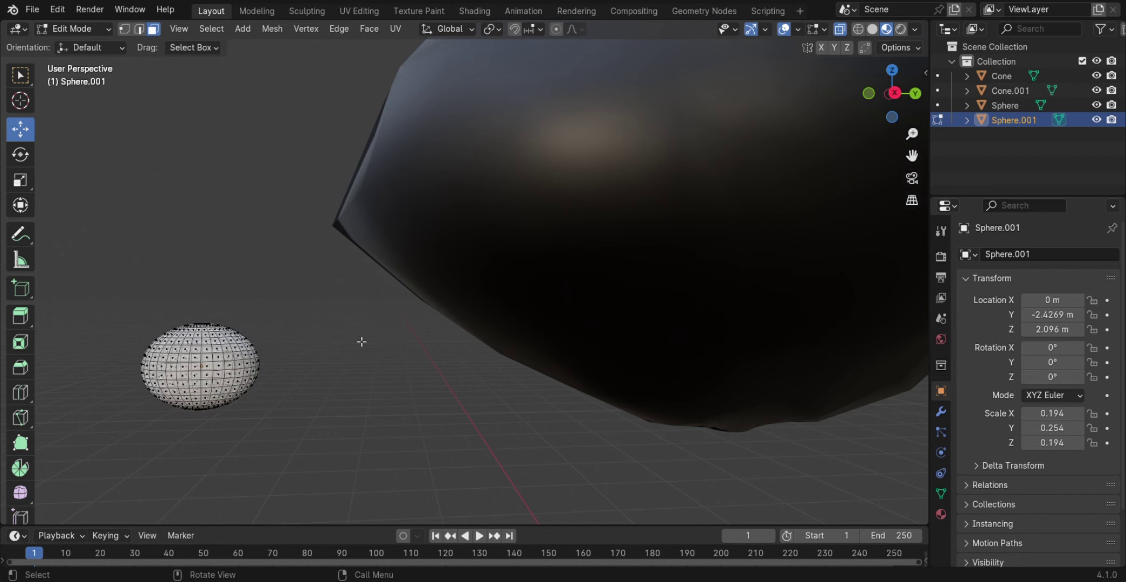
{"action": "left_click_drag", "start_coordinate": [241, 309], "coordinate": [291, 420]}
{"action": "key", "text": "s"}
{"action": "left_click", "coordinate": [352, 389]}
{"action": "key", "text": "ctrl+z"}
Step: Select the whole small sphere and split its faces into triangles
{"action": "middle_click_drag", "start_coordinate": [352, 390], "coordinate": [291, 397]}
{"action": "key", "text": "a"}
{"action": "right_click", "coordinate": [138, 334]}
{"action": "left_click", "coordinate": [140, 438]}
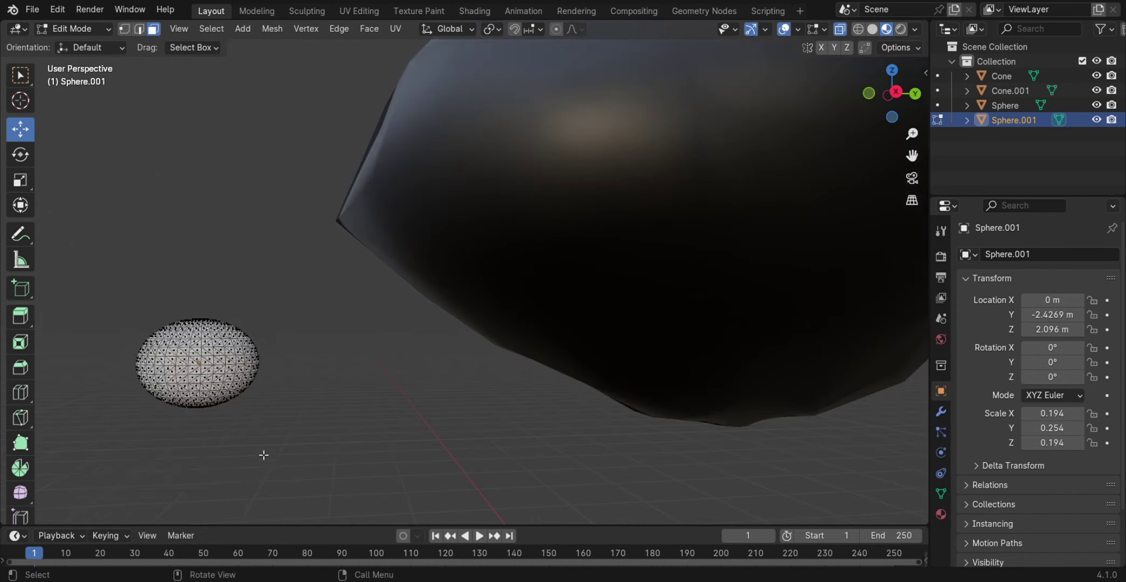
Step: Try scaling the head-facing end of the triangulated sphere from the right orthographic view, and undo it
{"action": "left_click_drag", "start_coordinate": [50, 340], "coordinate": [196, 521]}
{"action": "left_click", "coordinate": [893, 95]}
{"action": "left_click_drag", "start_coordinate": [284, 293], "coordinate": [428, 396]}
{"action": "key", "text": "s"}
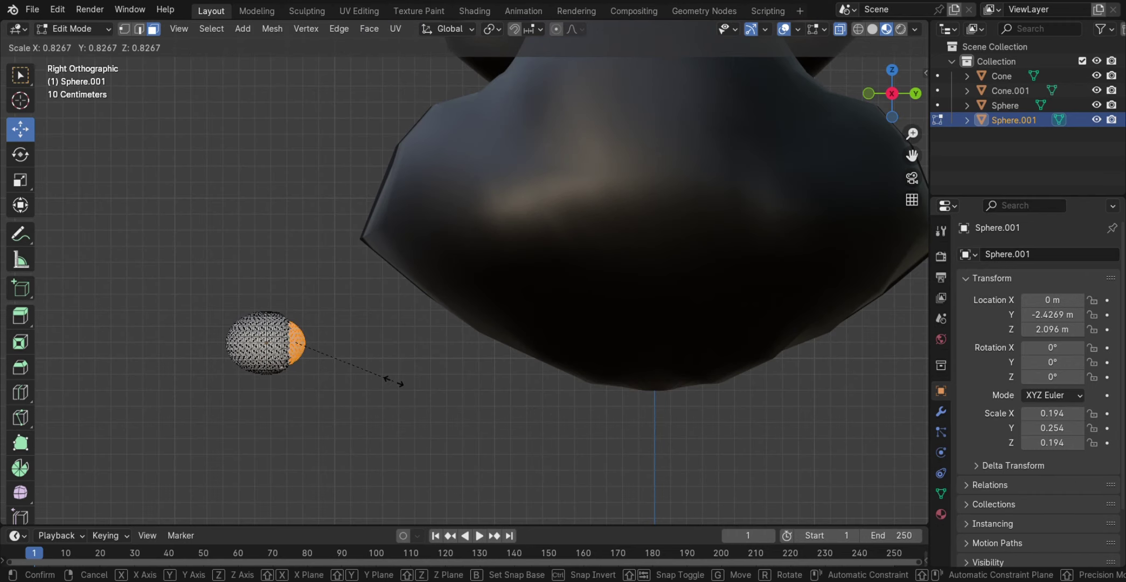
{"action": "key", "text": "ctrl+z"}
{"action": "scroll", "coordinate": [458, 359], "scroll_direction": "up", "scroll_amount": 5}
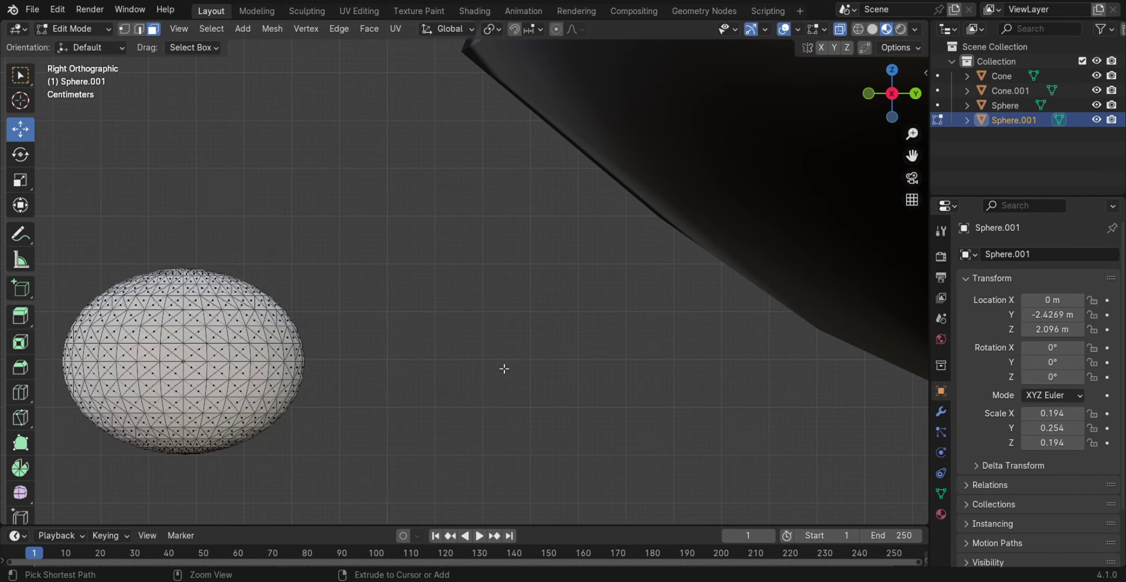
Step: Undo the triangulation of the small sphere's faces
{"action": "key", "text": "ctrl+z"}
{"action": "key", "text": "ctrl+z"}
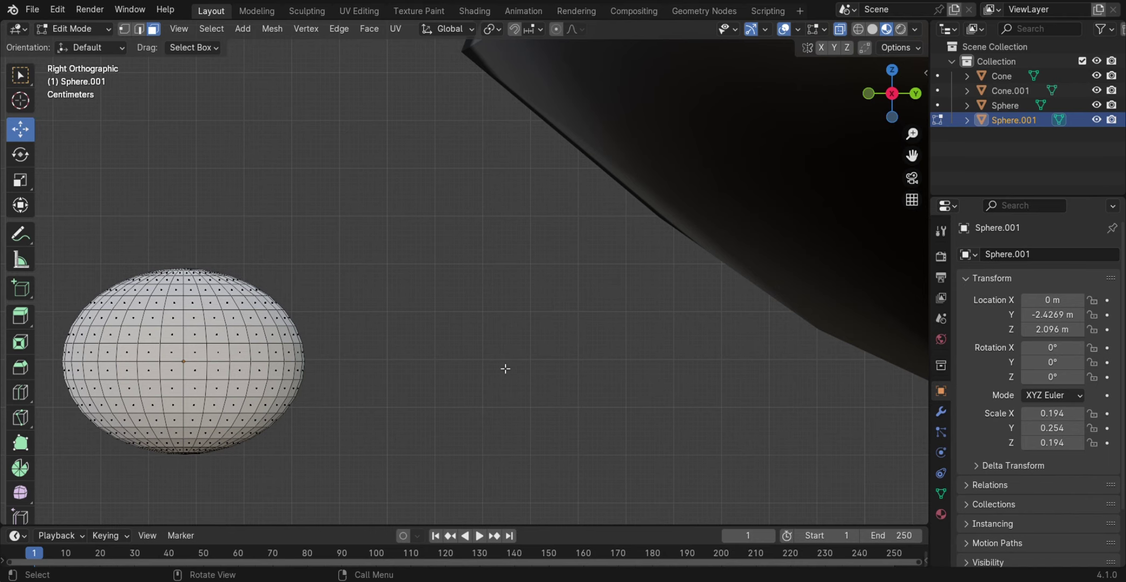
Step: Try scaling and shifting the faces at the small sphere's head-facing end without proportional editing
{"action": "key", "text": "s"}
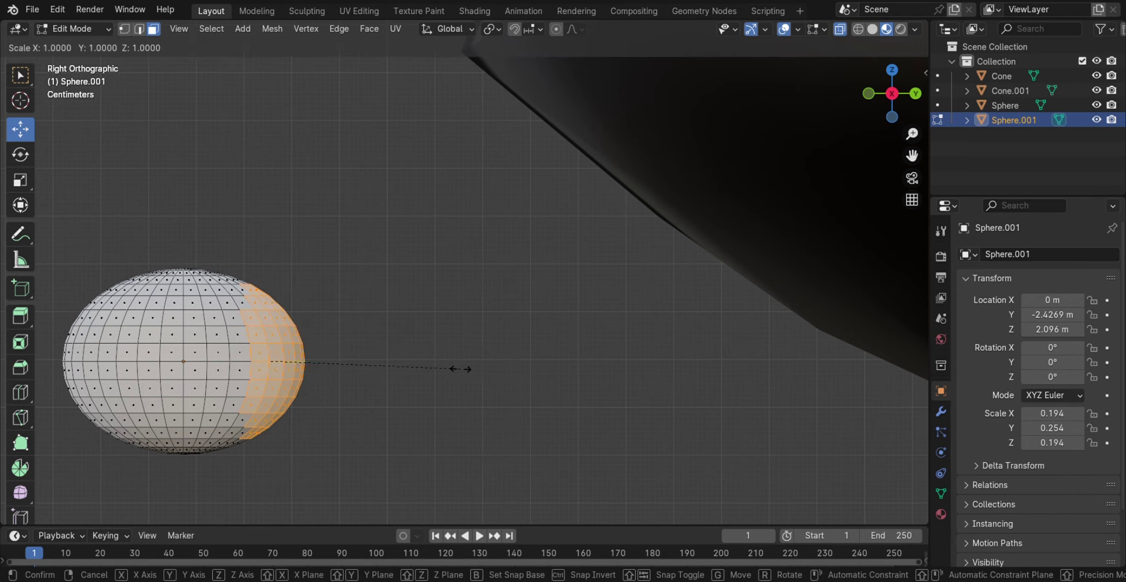
{"action": "left_click", "coordinate": [455, 365]}
{"action": "key", "text": "s"}
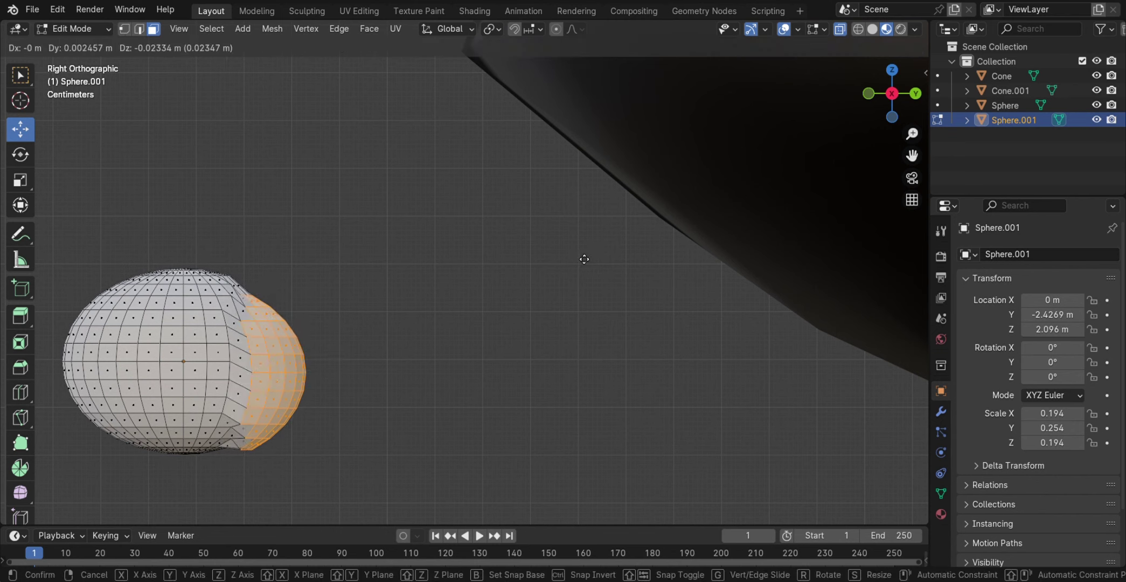
{"action": "right_click", "coordinate": [435, 282]}
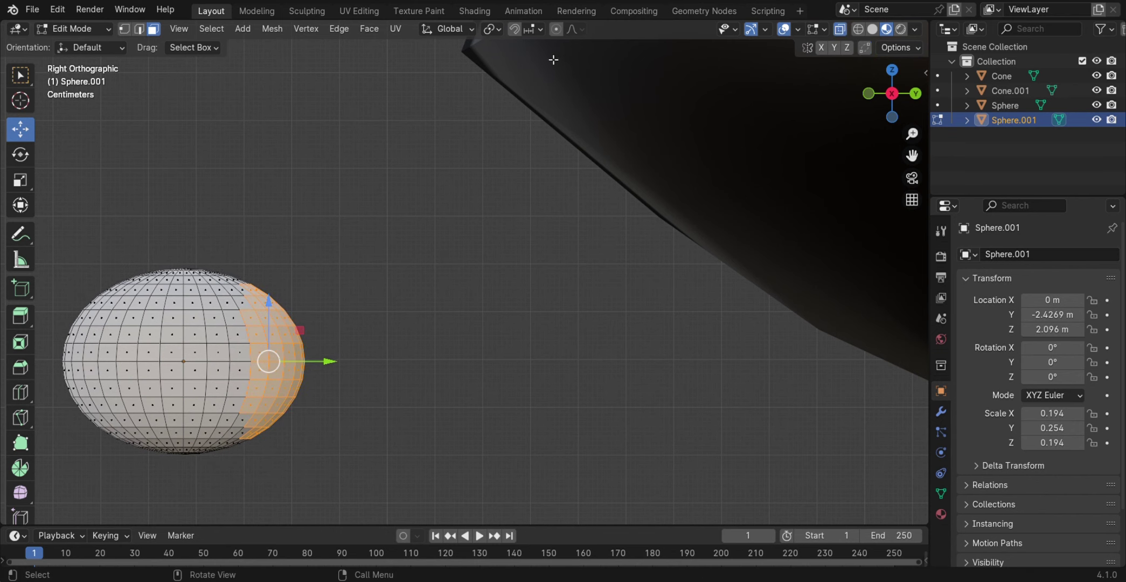
Step: Enable proportional editing and scale down the small sphere's head-facing end with a proportional size of 0.35 to taper it
{"action": "key", "text": "o"}
{"action": "key", "text": "s"}
{"action": "right_click", "coordinate": [470, 392]}
{"action": "scroll", "coordinate": [470, 391], "scroll_direction": "down", "scroll_amount": 2}
{"action": "key", "text": "s"}
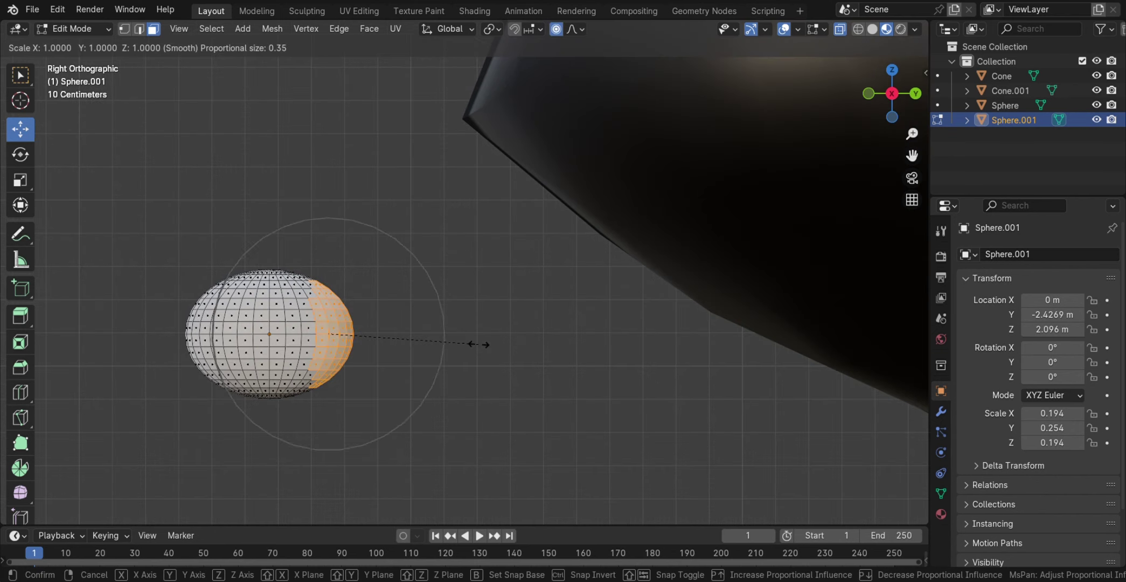
{"action": "left_click", "coordinate": [432, 345]}
Step: Select the whole tapered sphere, turn off proportional editing and move it about 0.94 m along Y to the head's lower edge
{"action": "key", "text": "a"}
{"action": "scroll", "coordinate": [485, 468], "scroll_direction": "down", "scroll_amount": 2}
{"action": "middle_click_drag", "start_coordinate": [485, 467], "coordinate": [431, 378]}
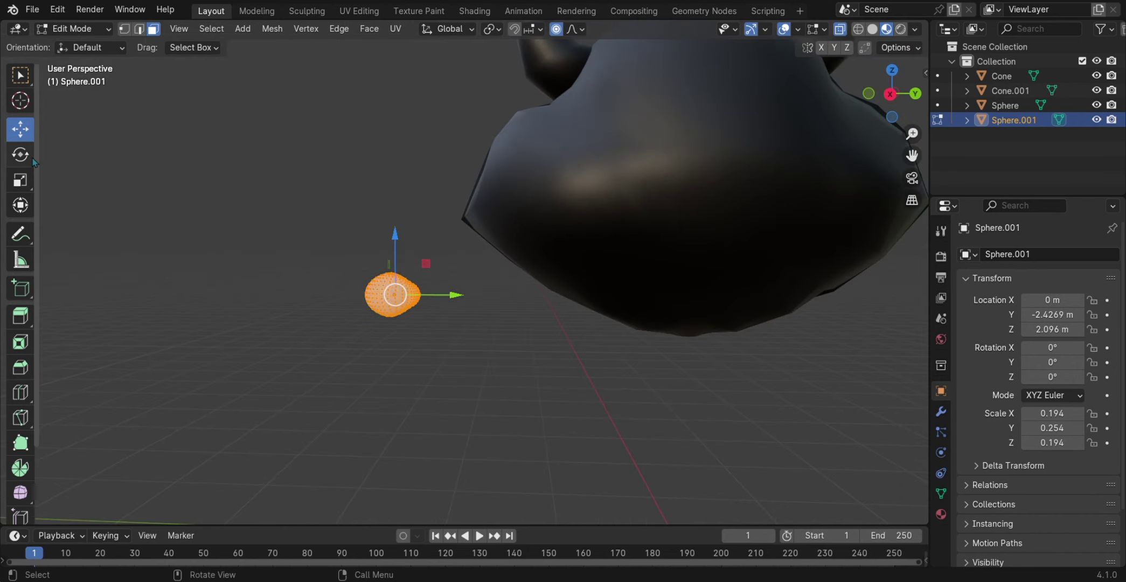
{"action": "key", "text": "g"}
{"action": "key", "text": "x"}
{"action": "left_click", "coordinate": [421, 259]}
{"action": "middle_click_drag", "start_coordinate": [420, 259], "coordinate": [585, 290]}
{"action": "key", "text": "s"}
{"action": "left_click", "coordinate": [570, 390]}
{"action": "key", "text": "s"}
{"action": "key", "text": "o"}
{"action": "left_click", "coordinate": [585, 289]}
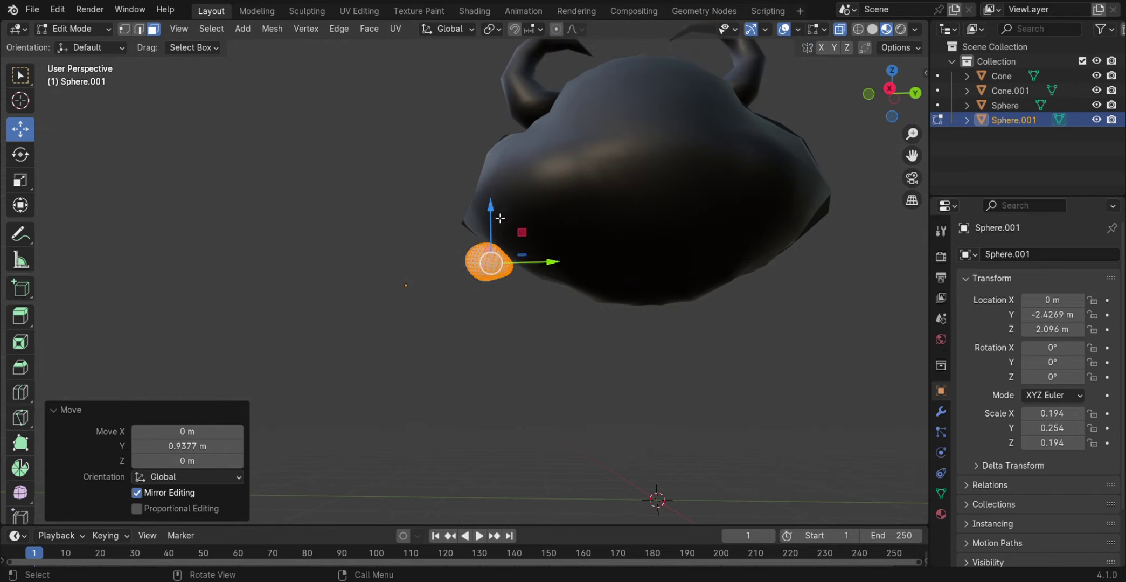
Step: Move the tapered sphere up onto the front of the head where the first eye belongs
{"action": "middle_click_drag", "start_coordinate": [501, 218], "coordinate": [620, 464]}
{"action": "key", "text": "g"}
{"action": "left_click", "coordinate": [565, 238]}
{"action": "key", "text": "g"}
{"action": "left_click", "coordinate": [631, 158]}
{"action": "middle_click_drag", "start_coordinate": [631, 158], "coordinate": [639, 191]}
{"action": "key", "text": "s"}
{"action": "left_click", "coordinate": [466, 247]}
{"action": "key", "text": "g"}
{"action": "left_click", "coordinate": [639, 191]}
{"action": "scroll", "coordinate": [462, 324], "scroll_direction": "up", "scroll_amount": 3}
{"action": "middle_click_drag", "start_coordinate": [463, 325], "coordinate": [24, 155]}
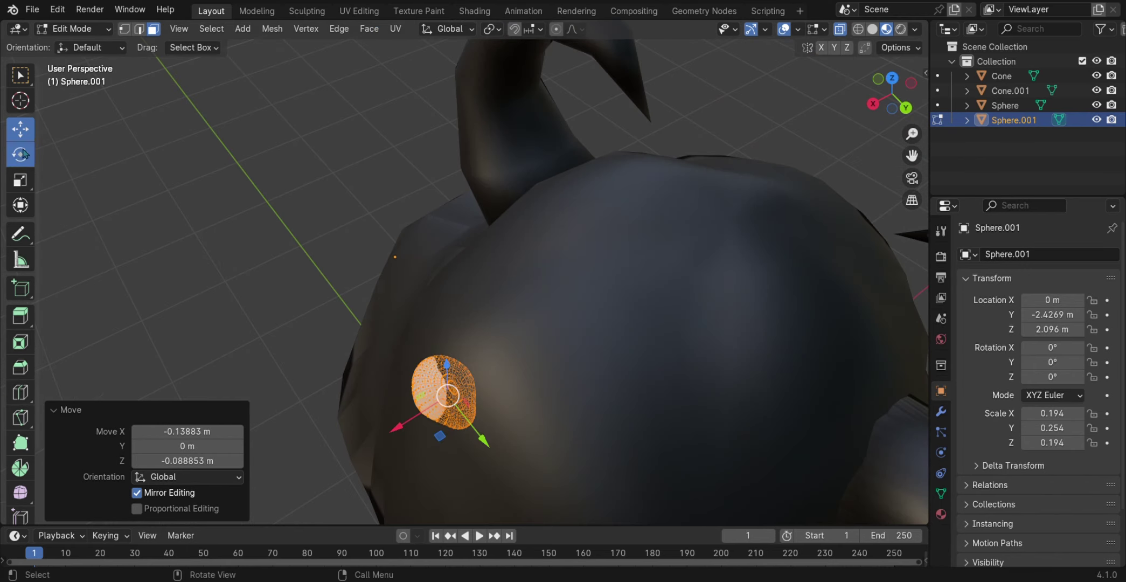
Step: Rotate the first eye to follow the face's slope, shift it along X and tilt it about 4.3° around X
{"action": "left_click", "coordinate": [25, 155]}
{"action": "left_click_drag", "start_coordinate": [475, 377], "coordinate": [464, 350]}
{"action": "left_click", "coordinate": [20, 128]}
{"action": "left_click_drag", "start_coordinate": [397, 427], "coordinate": [431, 415]}
{"action": "middle_click_drag", "start_coordinate": [431, 415], "coordinate": [593, 324]}
{"action": "left_click", "coordinate": [20, 154]}
{"action": "mouse_move", "coordinate": [671, 126]}
{"action": "left_mouse_down"}
{"action": "mouse_move", "coordinate": [659, 64]}
{"action": "mouse_move", "coordinate": [660, 115]}
{"action": "left_mouse_up"}
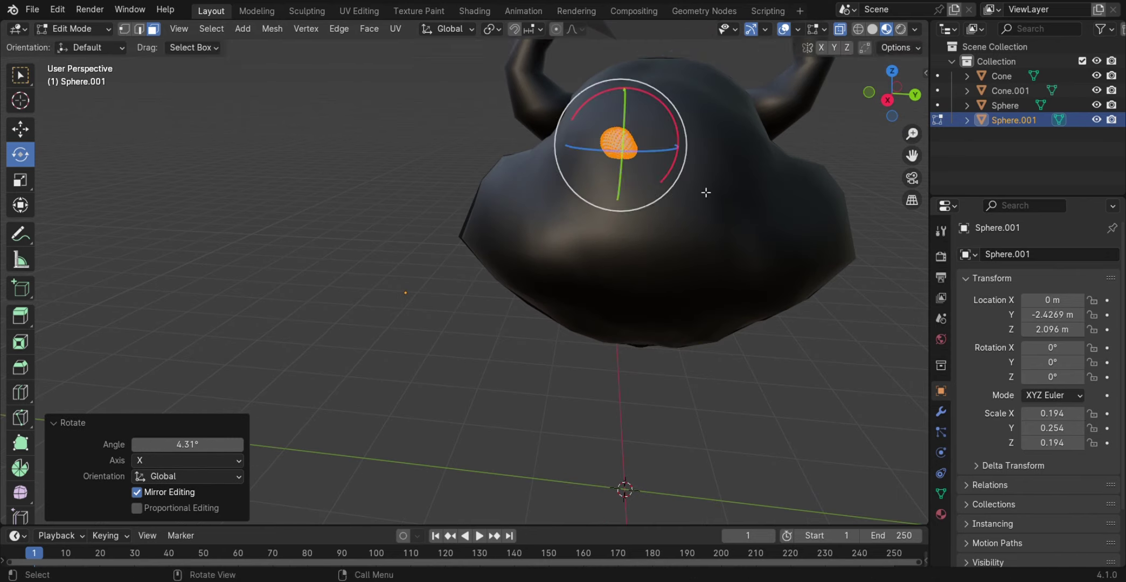
Step: Fine-tune the first eye's rotation and position so that it sits partly embedded in the head's surface
{"action": "middle_click_drag", "start_coordinate": [707, 192], "coordinate": [636, 129]}
{"action": "left_click_drag", "start_coordinate": [636, 130], "coordinate": [609, 111]}
{"action": "middle_click_drag", "start_coordinate": [609, 110], "coordinate": [377, 253]}
{"action": "left_click_drag", "start_coordinate": [377, 254], "coordinate": [410, 251]}
{"action": "scroll", "coordinate": [409, 252], "scroll_direction": "up", "scroll_amount": 5}
{"action": "left_click", "coordinate": [20, 128]}
{"action": "scroll", "coordinate": [311, 188], "scroll_direction": "down", "scroll_amount": 3}
{"action": "middle_click_drag", "start_coordinate": [269, 177], "coordinate": [399, 322]}
{"action": "left_click_drag", "start_coordinate": [399, 322], "coordinate": [394, 321]}
{"action": "middle_click_drag", "start_coordinate": [394, 321], "coordinate": [625, 243]}
{"action": "left_click_drag", "start_coordinate": [668, 141], "coordinate": [690, 162]}
{"action": "left_click", "coordinate": [530, 187]}
{"action": "left_click", "coordinate": [666, 133]}
{"action": "middle_click_drag", "start_coordinate": [690, 162], "coordinate": [628, 328]}
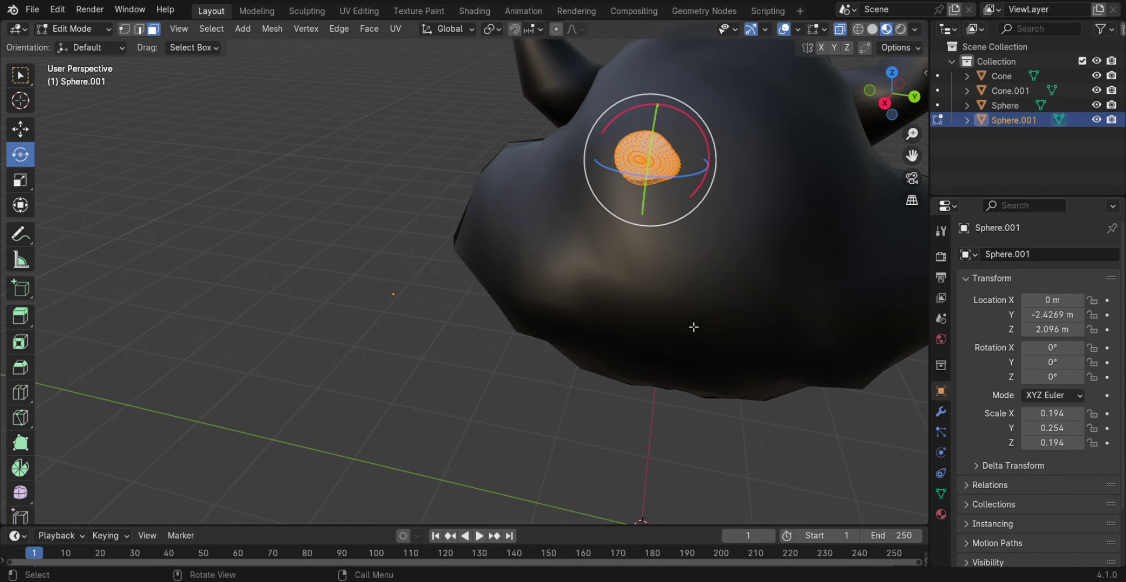
Step: Copy the eye sphere, return to Object Mode and paste a duplicate of it
{"action": "left_click", "coordinate": [57, 9]}
{"action": "left_click", "coordinate": [76, 25]}
{"action": "key", "text": "ctrl+v"}
{"action": "key", "text": "Escape"}
{"action": "key", "text": "ctrl+z"}
{"action": "key", "text": "ctrl+shift+z"}
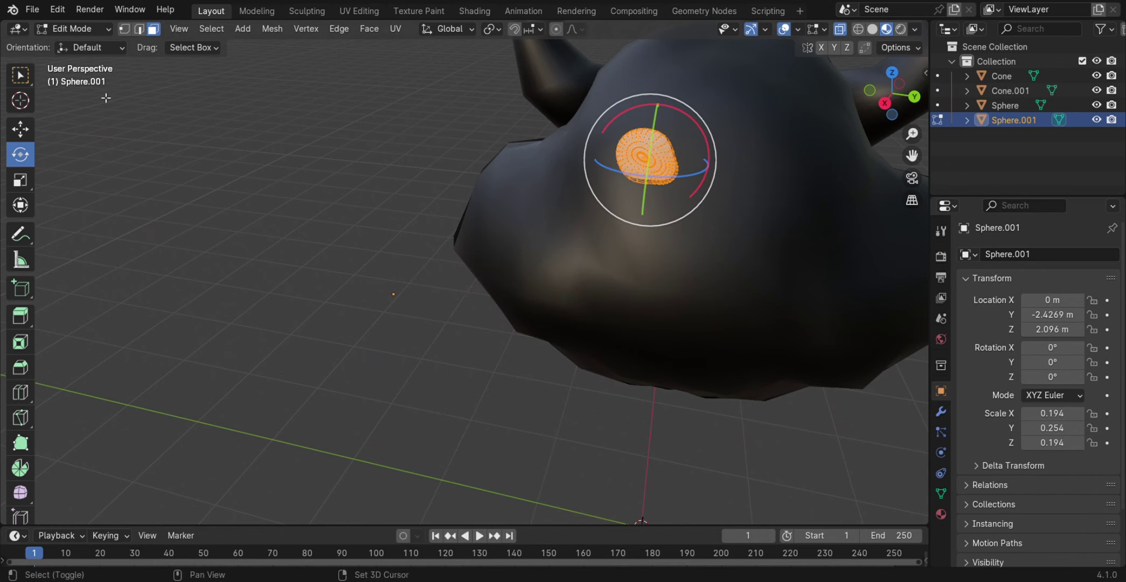
{"action": "key", "text": "ctrl+c"}
{"action": "key", "text": "ctrl+v"}
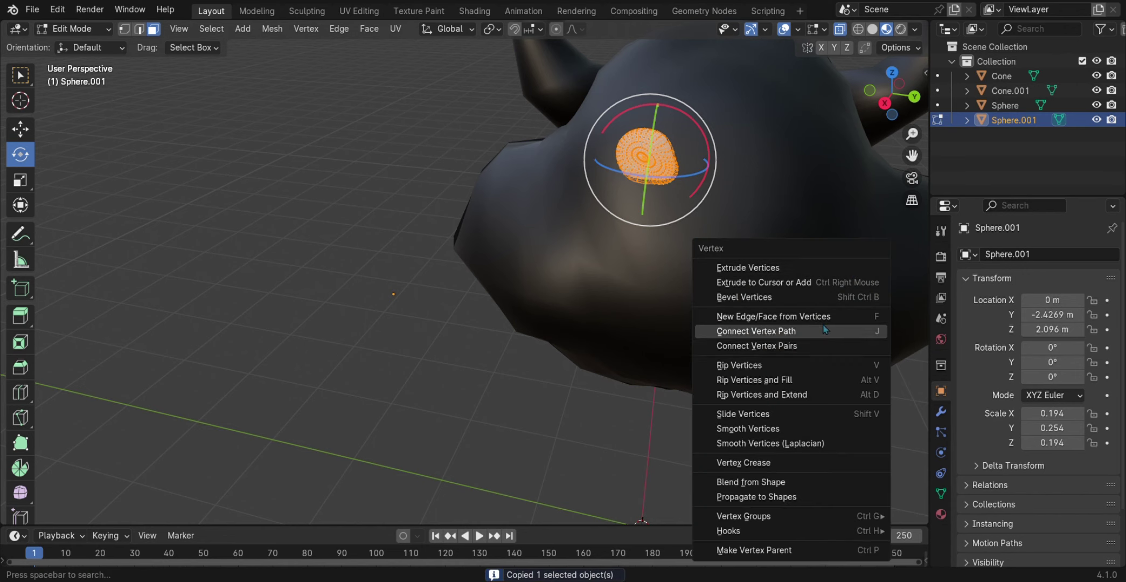
{"action": "key", "text": "Escape"}
{"action": "key", "text": "Tab"}
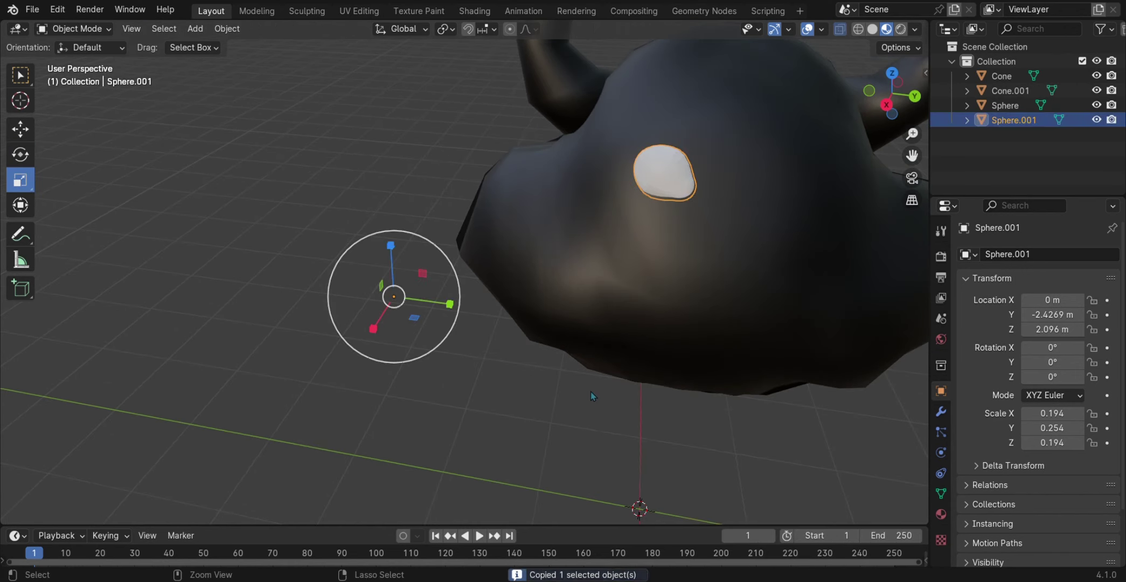
{"action": "key", "text": "ctrl+v"}
Step: Move the duplicate eye along Y toward the other side of the face and rotate it 180° around Z
{"action": "key", "text": "shift+space"}
{"action": "key", "text": "g"}
{"action": "left_click_drag", "start_coordinate": [450, 303], "coordinate": [514, 315]}
{"action": "key", "text": "shift+space"}
{"action": "key", "text": "r"}
{"action": "left_click_drag", "start_coordinate": [459, 337], "coordinate": [501, 329]}
{"action": "left_click", "coordinate": [213, 449]}
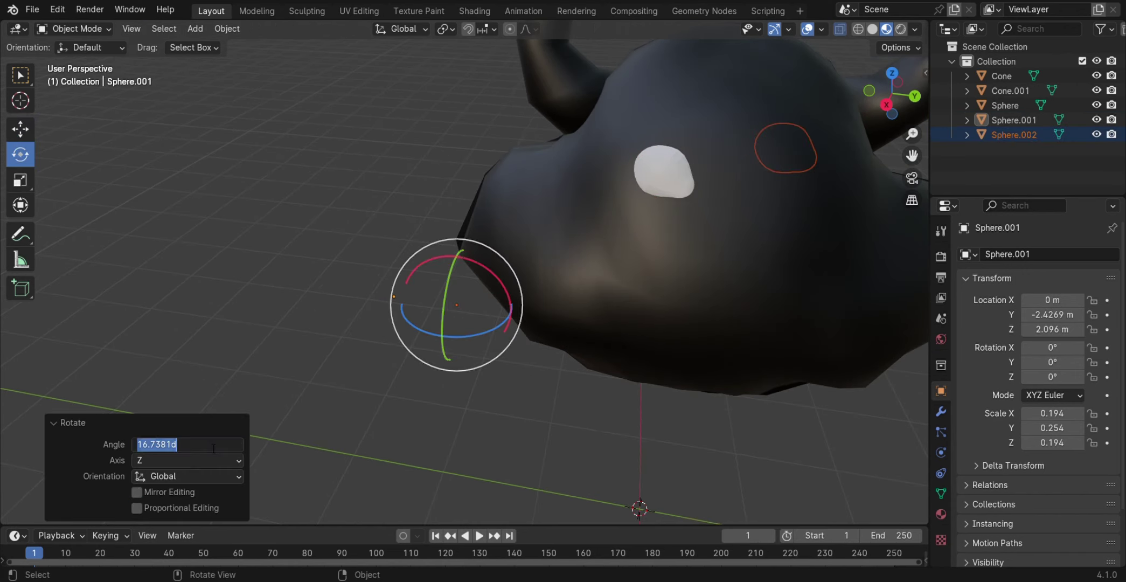
{"action": "scroll", "coordinate": [690, 413], "scroll_direction": "down", "scroll_amount": 3}
{"action": "middle_click_drag", "start_coordinate": [690, 413], "coordinate": [273, 187]}
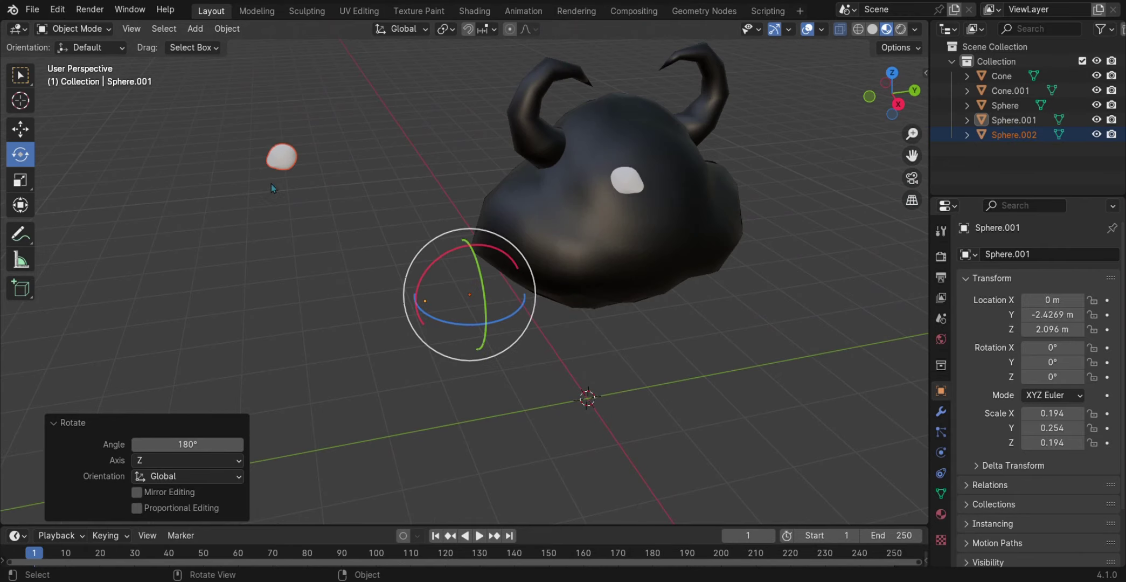
Step: Move the duplicate eye about 1.72 m along X and adjust it further until it lies on the head's other side
{"action": "left_click_drag", "start_coordinate": [500, 265], "coordinate": [615, 216]}
{"action": "middle_click_drag", "start_coordinate": [615, 216], "coordinate": [708, 412]}
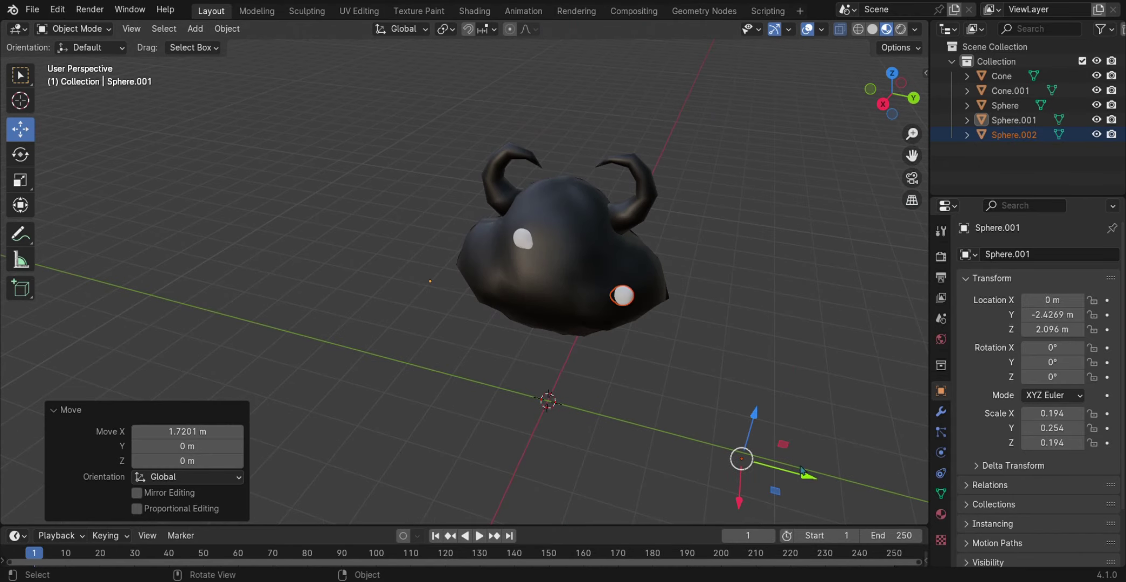
{"action": "left_click_drag", "start_coordinate": [682, 485], "coordinate": [717, 377]}
{"action": "middle_click_drag", "start_coordinate": [717, 378], "coordinate": [620, 485]}
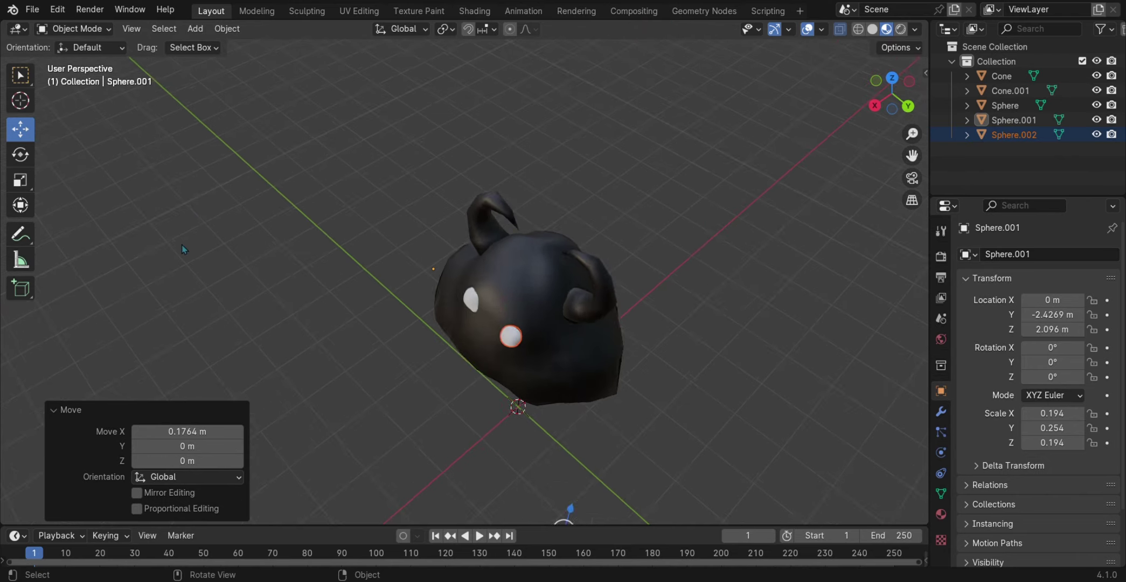
Step: Rotate the duplicate eye about 5.6° around Z to follow the face
{"action": "key", "text": "shift+space"}
{"action": "key", "text": "r"}
{"action": "left_click_drag", "start_coordinate": [600, 495], "coordinate": [596, 504]}
{"action": "right_click", "coordinate": [443, 532]}
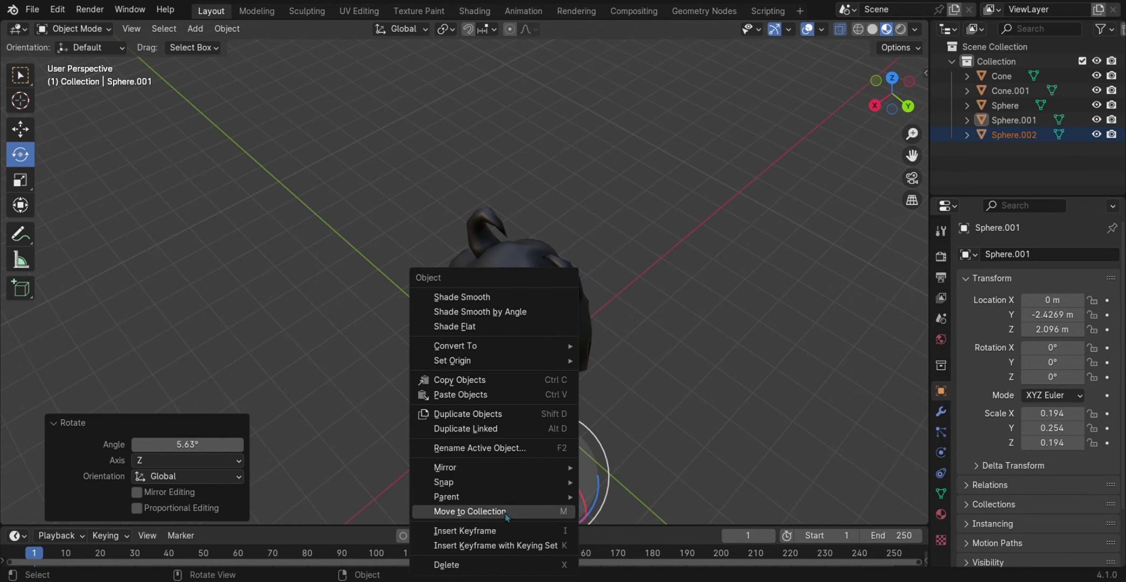
{"action": "middle_click_drag", "start_coordinate": [593, 356], "coordinate": [494, 342]}
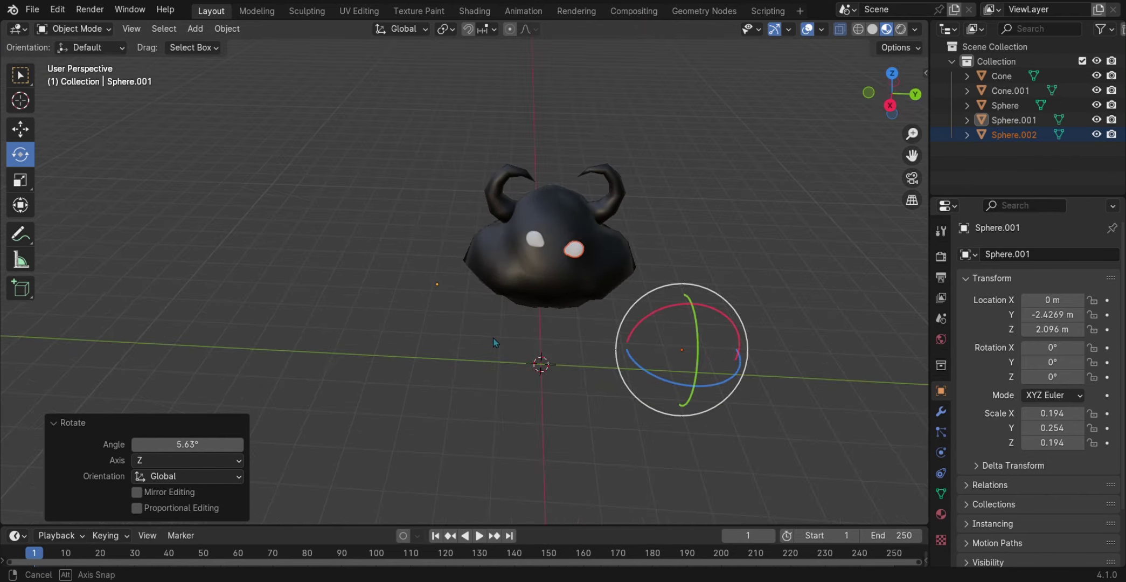
Step: Push the duplicate eye into the head along X, redoing the move at about -0.21 m
{"action": "key", "text": "shift+space"}
{"action": "key", "text": "g"}
{"action": "left_click_drag", "start_coordinate": [631, 468], "coordinate": [636, 447]}
{"action": "scroll", "coordinate": [2, 221], "scroll_direction": "up", "scroll_amount": 3}
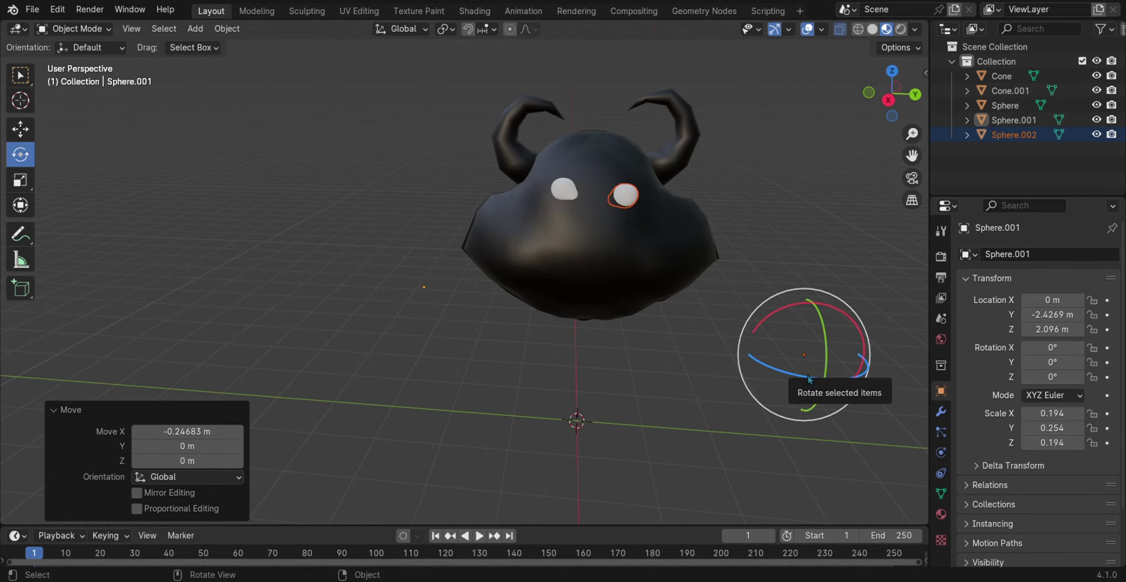
{"action": "key", "text": "ctrl+z"}
{"action": "key", "text": "shift+space"}
{"action": "key", "text": "g"}
{"action": "key", "text": "g"}
{"action": "key", "text": "x"}
{"action": "middle_click_drag", "start_coordinate": [808, 379], "coordinate": [661, 411]}
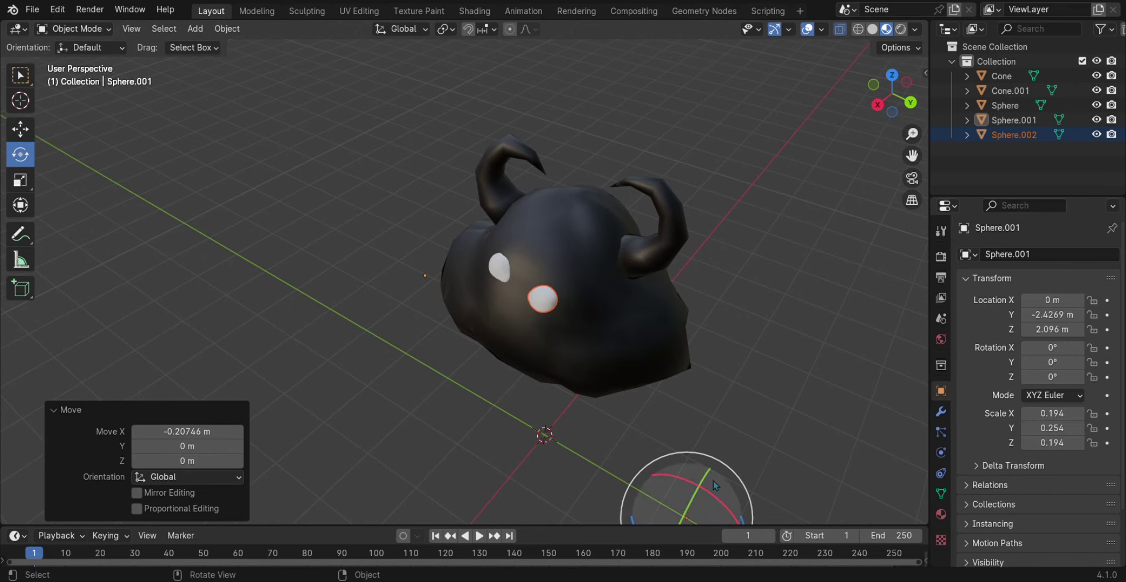
Step: Tilt the duplicate eye around Y and move it about 0.445 m along X back onto the head's surface
{"action": "left_click_drag", "start_coordinate": [714, 480], "coordinate": [712, 477]}
{"action": "middle_click_drag", "start_coordinate": [712, 477], "coordinate": [674, 464]}
{"action": "left_click_drag", "start_coordinate": [806, 308], "coordinate": [748, 304]}
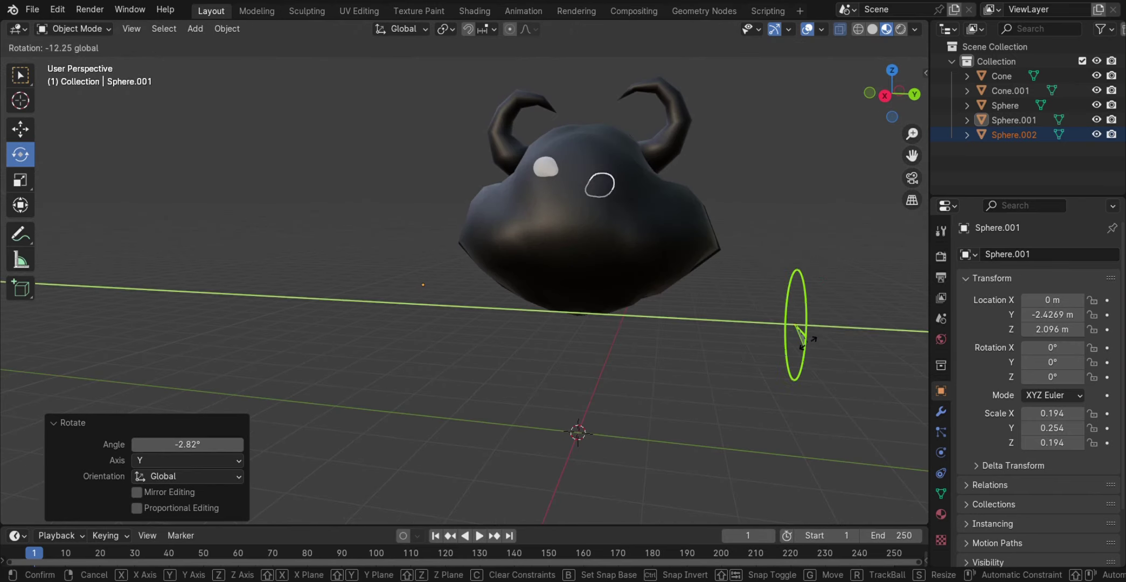
{"action": "key", "text": "shift+space"}
{"action": "key", "text": "g"}
{"action": "key", "text": "g"}
{"action": "key", "text": "x"}
{"action": "middle_click_drag", "start_coordinate": [748, 305], "coordinate": [7, 151]}
Step: Adjust the duplicate eye's tilt around Y again, correct its height and shift it about 0.077 m along X
{"action": "left_click", "coordinate": [9, 153]}
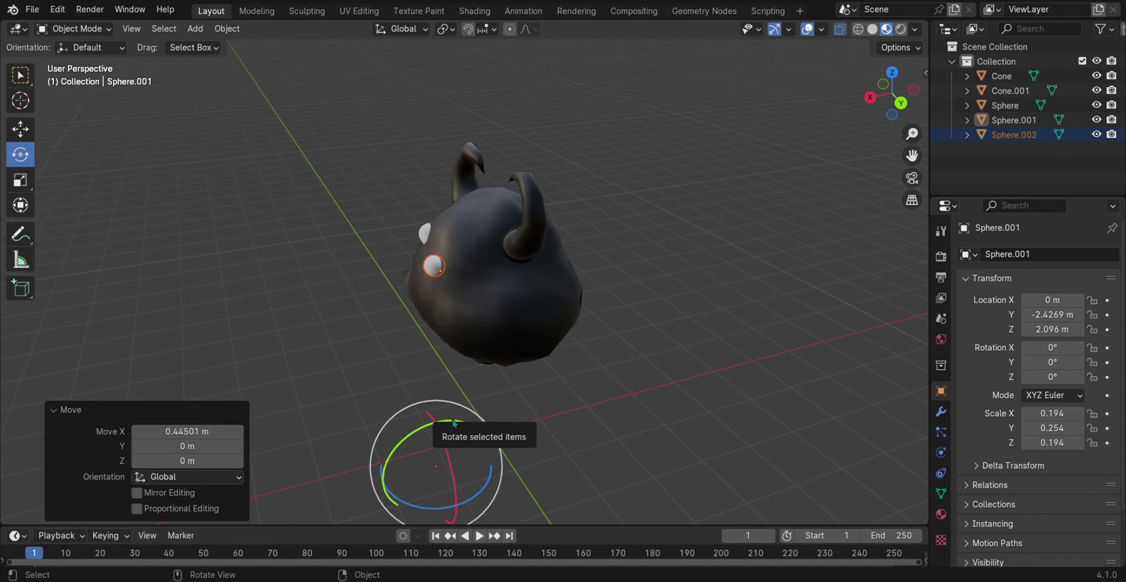
{"action": "left_click", "coordinate": [439, 485]}
{"action": "key", "text": "shift+space"}
{"action": "key", "text": "g"}
{"action": "key", "text": "g"}
{"action": "key", "text": "z"}
{"action": "middle_click_drag", "start_coordinate": [485, 377], "coordinate": [577, 423]}
{"action": "left_click_drag", "start_coordinate": [577, 422], "coordinate": [687, 355]}
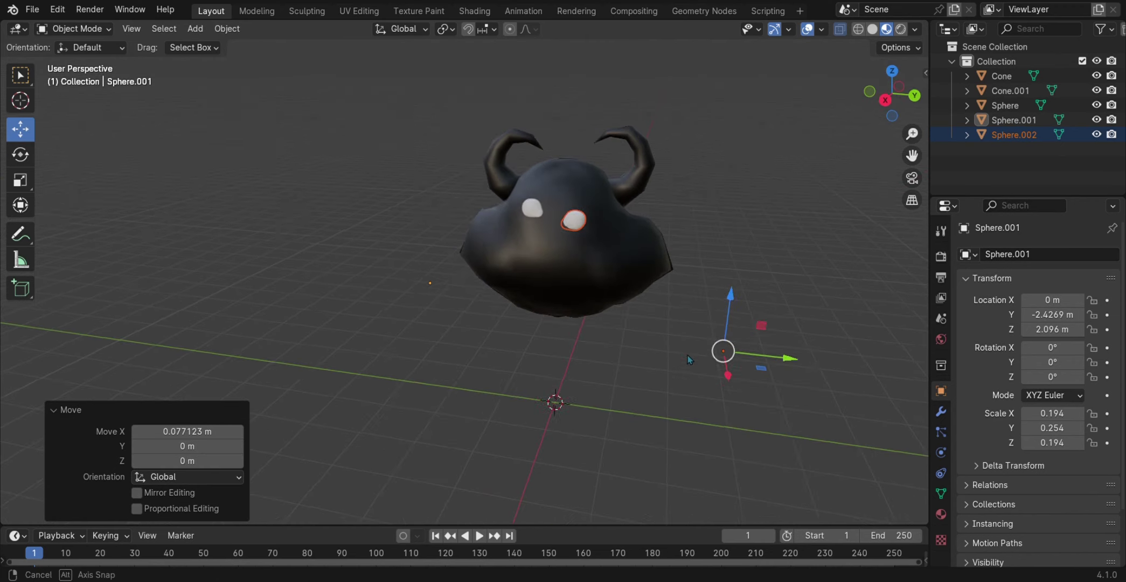
Step: Select the duplicate eye and reposition it in the YZ plane to Y 2.7441 m and Z 2.3842 m
{"action": "key", "text": "g"}
{"action": "key", "text": "shift+x"}
{"action": "middle_click_drag", "start_coordinate": [687, 356], "coordinate": [621, 242]}
{"action": "key", "text": "shift+space"}
{"action": "key", "text": "g"}
{"action": "key", "text": "g"}
{"action": "key", "text": "shift+x"}
{"action": "left_click", "coordinate": [621, 242]}
{"action": "key", "text": "g"}
{"action": "key", "text": "z"}
{"action": "left_click", "coordinate": [757, 424]}
Step: Rotate the duplicate eye 13.5° around Z and move it to X 1.4598 m, Y 2.7796 m
{"action": "key", "text": "shift+space"}
{"action": "key", "text": "r"}
{"action": "key", "text": "r"}
{"action": "key", "text": "z"}
{"action": "left_click", "coordinate": [187, 237]}
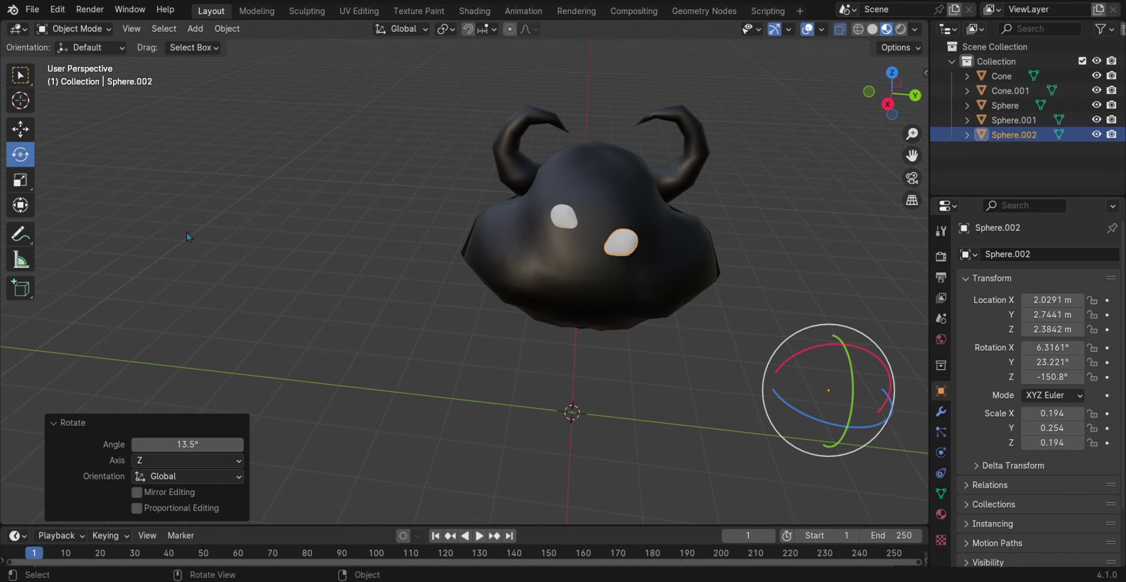
{"action": "left_click_drag", "start_coordinate": [873, 415], "coordinate": [866, 387]}
{"action": "middle_click_drag", "start_coordinate": [867, 388], "coordinate": [530, 366]}
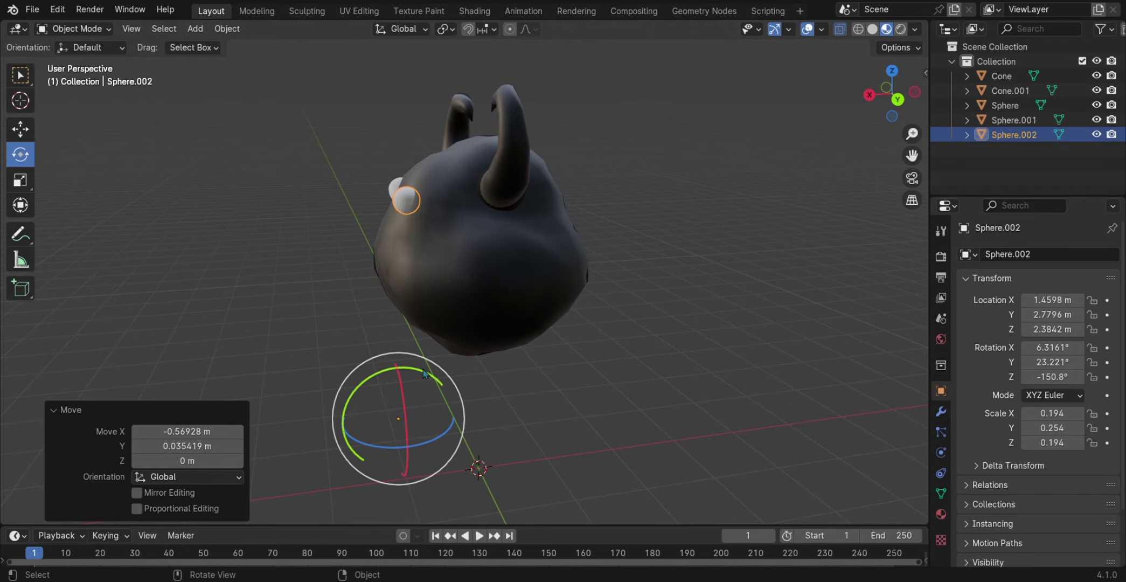
Step: Refine the duplicate eye's rotation to X 8.0367°, Y 25.98°, Z -150.09° and move it to X 1.5335 m
{"action": "left_click_drag", "start_coordinate": [424, 373], "coordinate": [415, 380]}
{"action": "key", "text": "shift+space"}
{"action": "key", "text": "g"}
{"action": "left_click_drag", "start_coordinate": [352, 428], "coordinate": [358, 427]}
{"action": "middle_click_drag", "start_coordinate": [358, 428], "coordinate": [350, 345]}
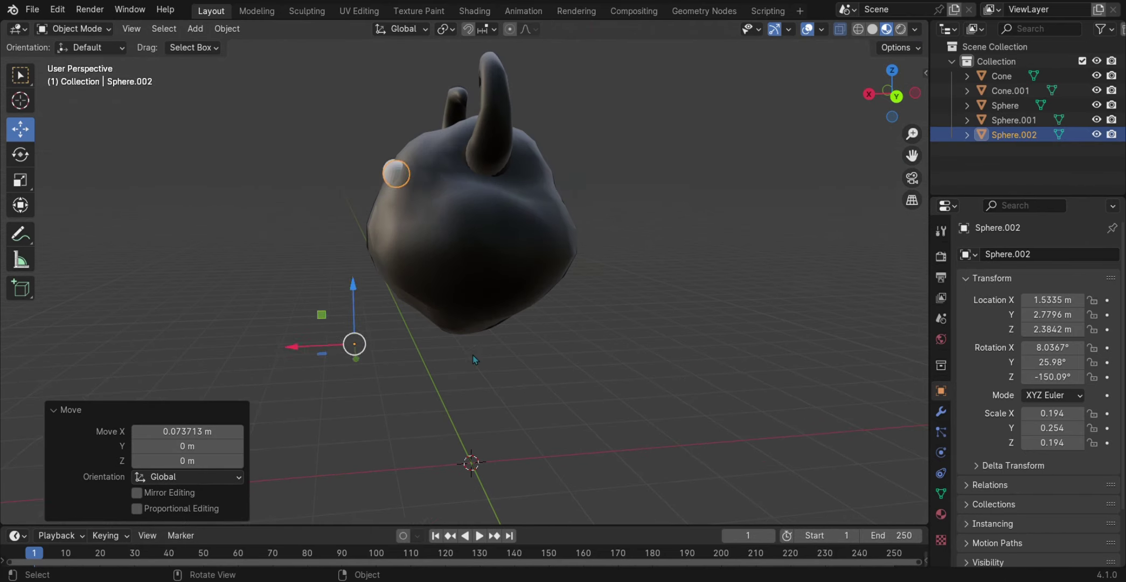
Step: Move the duplicate eye to X 1.5442 m and try enlarging it to a scale of 0.201, 0.263, 0.201
{"action": "left_click", "coordinate": [162, 216]}
{"action": "middle_click_drag", "start_coordinate": [161, 215], "coordinate": [626, 342]}
{"action": "key", "text": "g"}
{"action": "key", "text": "x"}
{"action": "left_click", "coordinate": [625, 342]}
{"action": "key", "text": "s"}
{"action": "left_click", "coordinate": [626, 341]}
{"action": "key", "text": "ctrl+z"}
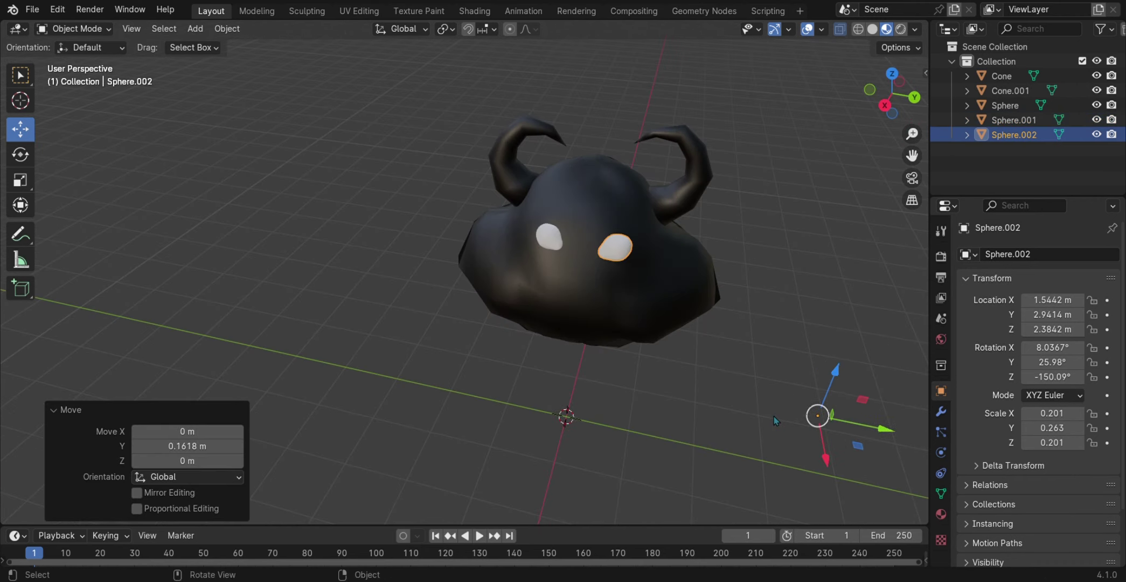
Step: Move the duplicate eye to Y 2.7378 m and Z 2.3288 m to line it up with the first eye
{"action": "middle_click_drag", "start_coordinate": [773, 416], "coordinate": [620, 194]}
{"action": "key", "text": "g"}
{"action": "left_click", "coordinate": [723, 207]}
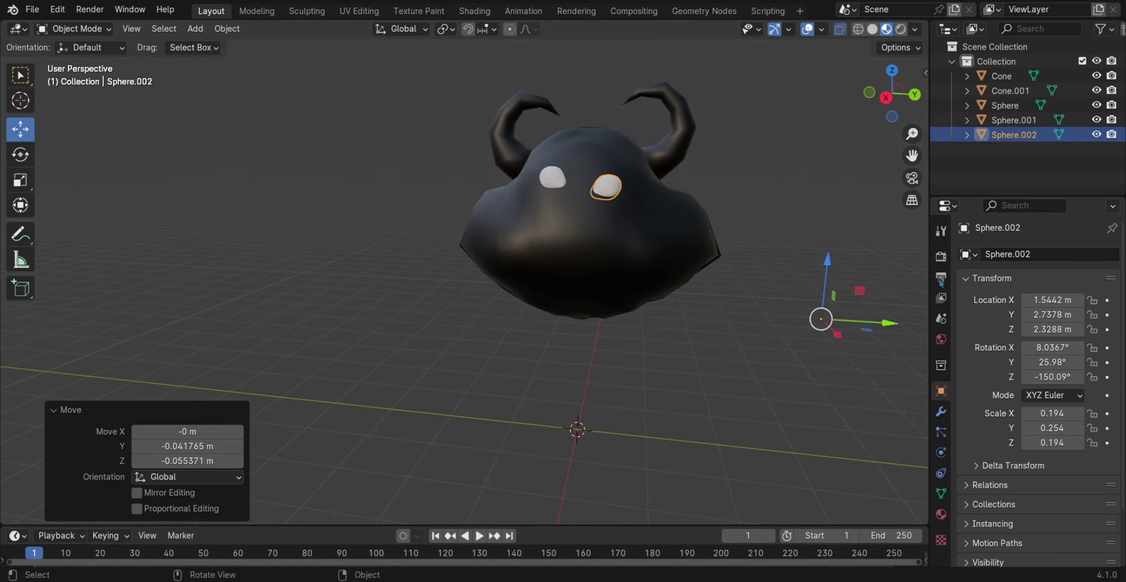
{"action": "key", "text": "g"}
{"action": "key", "text": "y"}
{"action": "key", "text": "Escape"}
Step: Select the first eye and move it to X 0.013883 m, Y -2.5363 m, Z 2.0652 m to mirror the other eye
{"action": "left_click", "coordinate": [546, 173]}
{"action": "mouse_move", "coordinate": [546, 174]}
{"action": "middle_mouse_down"}
{"action": "mouse_move", "coordinate": [620, 334]}
{"action": "mouse_move", "coordinate": [583, 347]}
{"action": "mouse_move", "coordinate": [656, 361]}
{"action": "mouse_move", "coordinate": [526, 171]}
{"action": "middle_mouse_up"}
{"action": "key", "text": "g"}
{"action": "left_click", "coordinate": [636, 359]}
{"action": "left_click", "coordinate": [635, 359]}
{"action": "left_click", "coordinate": [527, 171]}
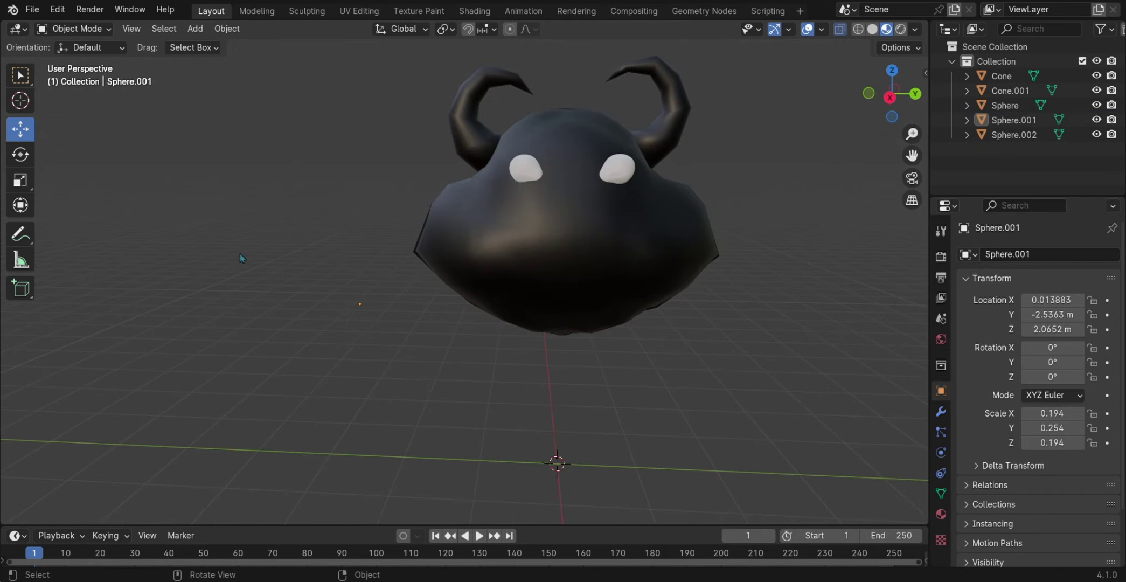
Step: Add a cone mesh with 32 vertices, 1 m base radius and 2 m depth at the world origin
{"action": "left_click", "coordinate": [195, 29]}
{"action": "mouse_move", "coordinate": [219, 48]}
{"action": "left_click", "coordinate": [340, 133]}
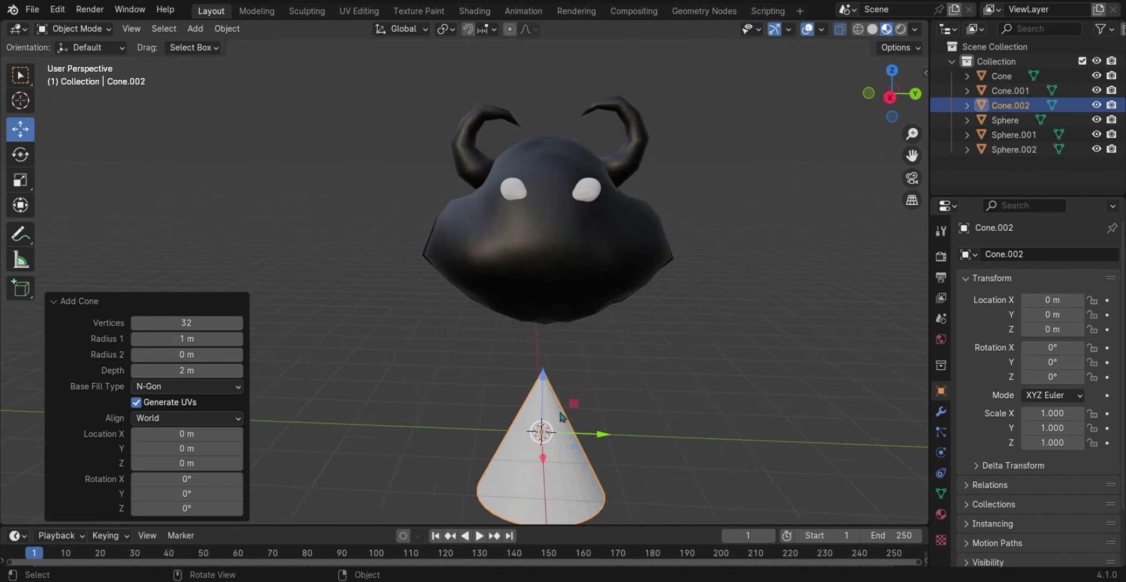
Step: Scale the new cone down to 0.236 and move it to X 1.3718 m, Y -0.79057 m, Z 1.8266 m
{"action": "scroll", "coordinate": [485, 323], "scroll_direction": "down", "scroll_amount": 3}
{"action": "key", "text": "s"}
{"action": "left_click", "coordinate": [490, 313]}
{"action": "left_click_drag", "start_coordinate": [490, 313], "coordinate": [490, 280]}
{"action": "middle_click_drag", "start_coordinate": [490, 280], "coordinate": [654, 281]}
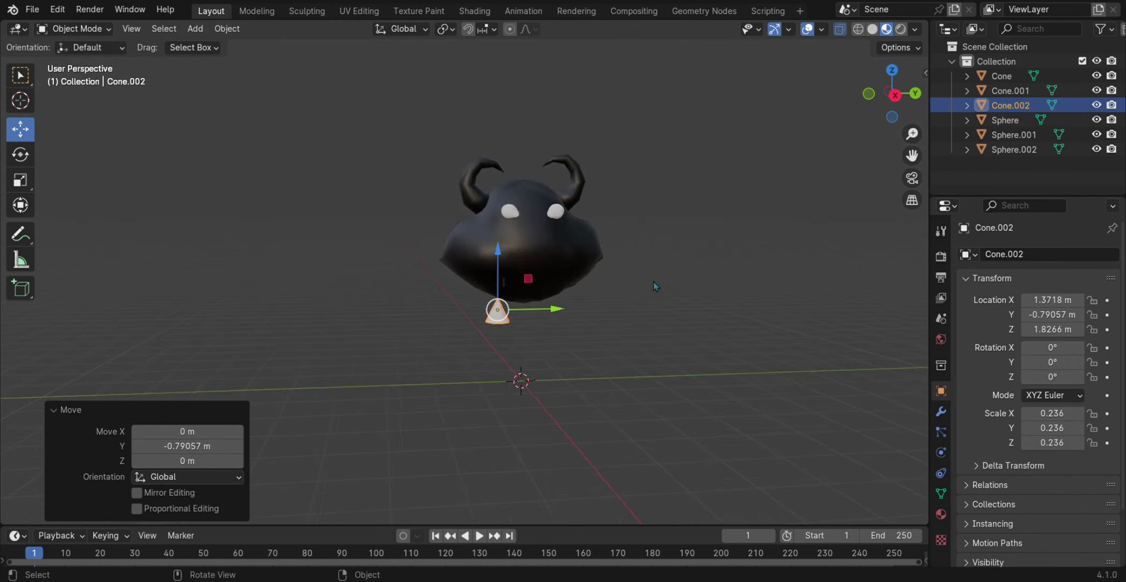
Step: Raise the cone to Z 2.8944 m in front of the head and shrink it to a scale of 0.109
{"action": "scroll", "coordinate": [654, 282], "scroll_direction": "up", "scroll_amount": 3}
{"action": "key", "text": "g"}
{"action": "key", "text": "z"}
{"action": "left_click", "coordinate": [669, 358]}
{"action": "scroll", "coordinate": [668, 358], "scroll_direction": "up", "scroll_amount": 3}
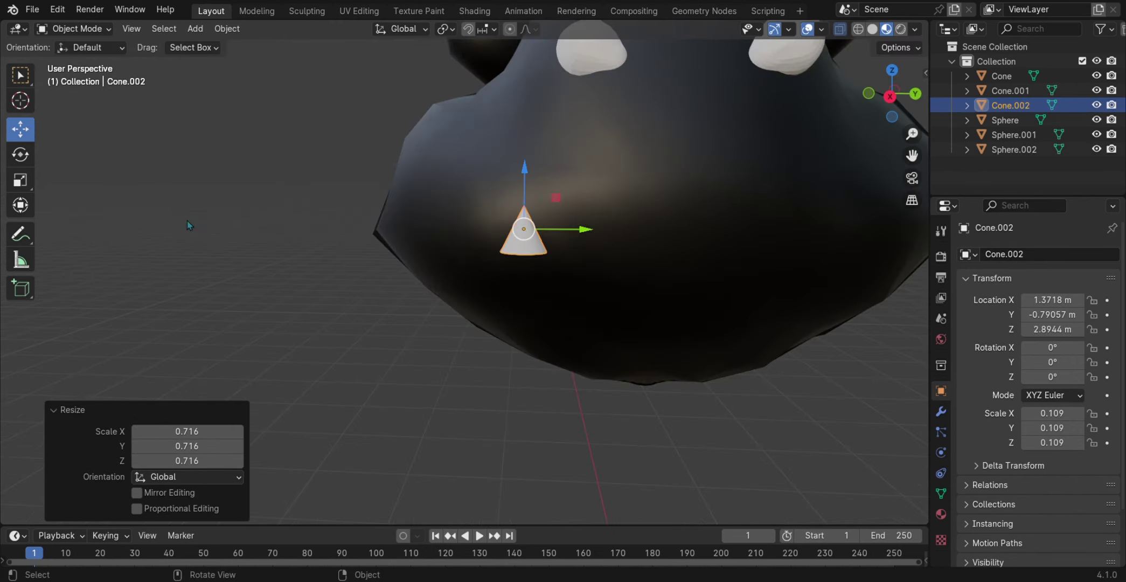
Step: Scale down the cone's circular base face in Edit Mode to make a narrower tooth shape
{"action": "key", "text": "Tab"}
{"action": "scroll", "coordinate": [366, 342], "scroll_direction": "up", "scroll_amount": 4}
{"action": "middle_click_drag", "start_coordinate": [366, 341], "coordinate": [568, 327]}
{"action": "left_click", "coordinate": [402, 88]}
{"action": "key", "text": "s"}
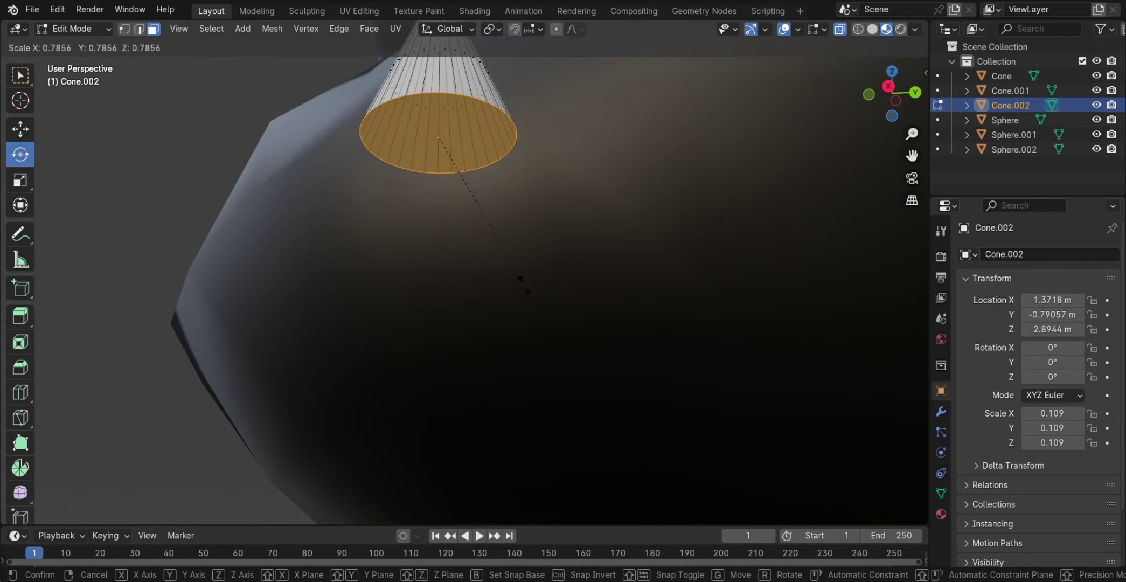
{"action": "left_click", "coordinate": [530, 284]}
Step: Subdivide all faces of the cone mesh
{"action": "middle_click_drag", "start_coordinate": [530, 284], "coordinate": [464, 307]}
{"action": "key", "text": "alt+a"}
{"action": "right_click", "coordinate": [411, 297]}
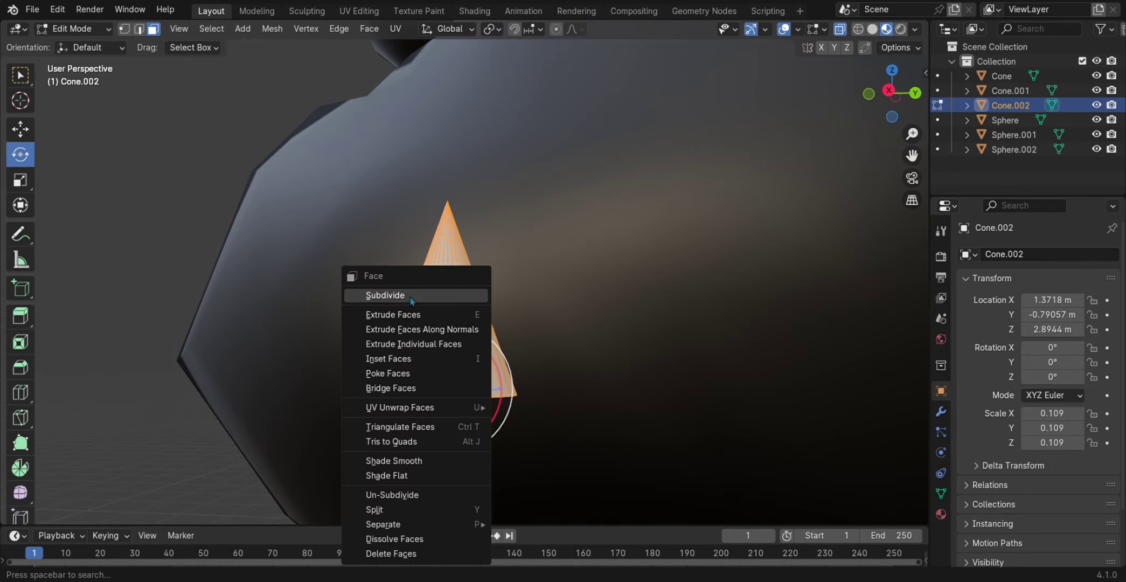
{"action": "left_click", "coordinate": [410, 295]}
Step: Select the whole cone mesh and flip it so its tip points downward, then return to Object Mode
{"action": "key", "text": "alt+a"}
{"action": "scroll", "coordinate": [545, 318], "scroll_direction": "down", "scroll_amount": 5}
{"action": "key", "text": "a"}
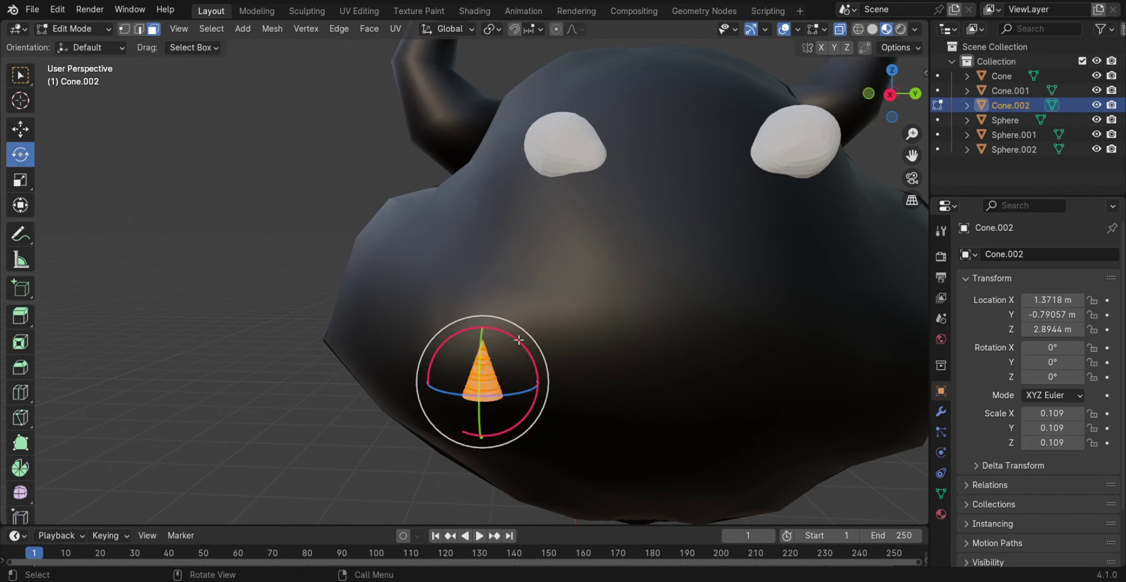
{"action": "middle_click_drag", "start_coordinate": [545, 318], "coordinate": [485, 323]}
{"action": "left_click_drag", "start_coordinate": [322, 396], "coordinate": [240, 380]}
{"action": "middle_click_drag", "start_coordinate": [240, 380], "coordinate": [568, 382]}
{"action": "key", "text": "Tab"}
{"action": "scroll", "coordinate": [510, 325], "scroll_direction": "down", "scroll_amount": 1}
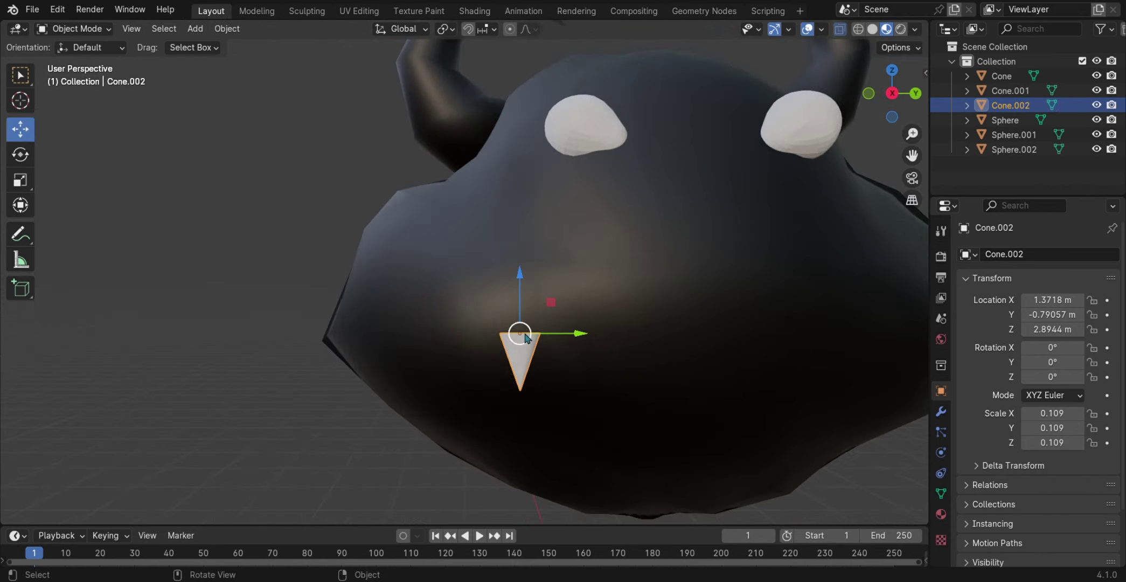
Step: Move the tooth cone to X 0.83498 m, Y -1.2061 m, Z 3.2674 m and tilt it to -15.451° about Y
{"action": "left_click_drag", "start_coordinate": [527, 279], "coordinate": [425, 215]}
{"action": "middle_click_drag", "start_coordinate": [485, 270], "coordinate": [744, 313]}
{"action": "left_click_drag", "start_coordinate": [765, 308], "coordinate": [658, 296]}
{"action": "left_click", "coordinate": [20, 155]}
{"action": "left_click_drag", "start_coordinate": [544, 351], "coordinate": [512, 383]}
{"action": "middle_click_drag", "start_coordinate": [512, 383], "coordinate": [566, 351]}
Step: Select the lower part of the cone mesh and rotate it sideways to bend the tooth
{"action": "key", "text": "Tab"}
{"action": "scroll", "coordinate": [512, 323], "scroll_direction": "up", "scroll_amount": 5}
{"action": "left_click_drag", "start_coordinate": [350, 278], "coordinate": [549, 389]}
{"action": "middle_click_drag", "start_coordinate": [549, 390], "coordinate": [550, 315], "text": "shift"}
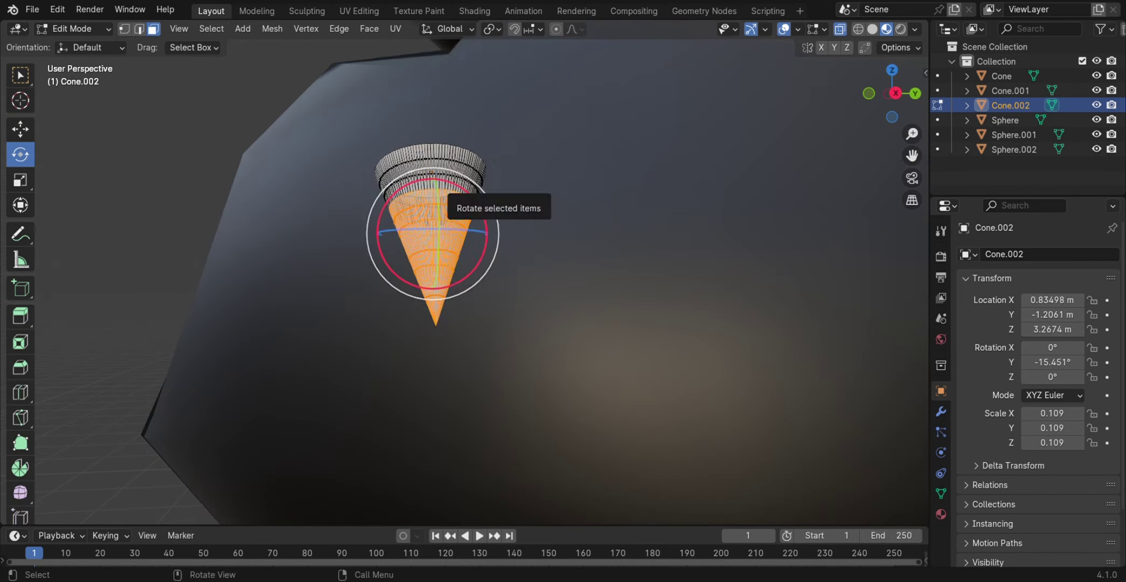
{"action": "left_click_drag", "start_coordinate": [458, 186], "coordinate": [553, 251]}
{"action": "key", "text": "r"}
{"action": "left_click", "coordinate": [525, 244]}
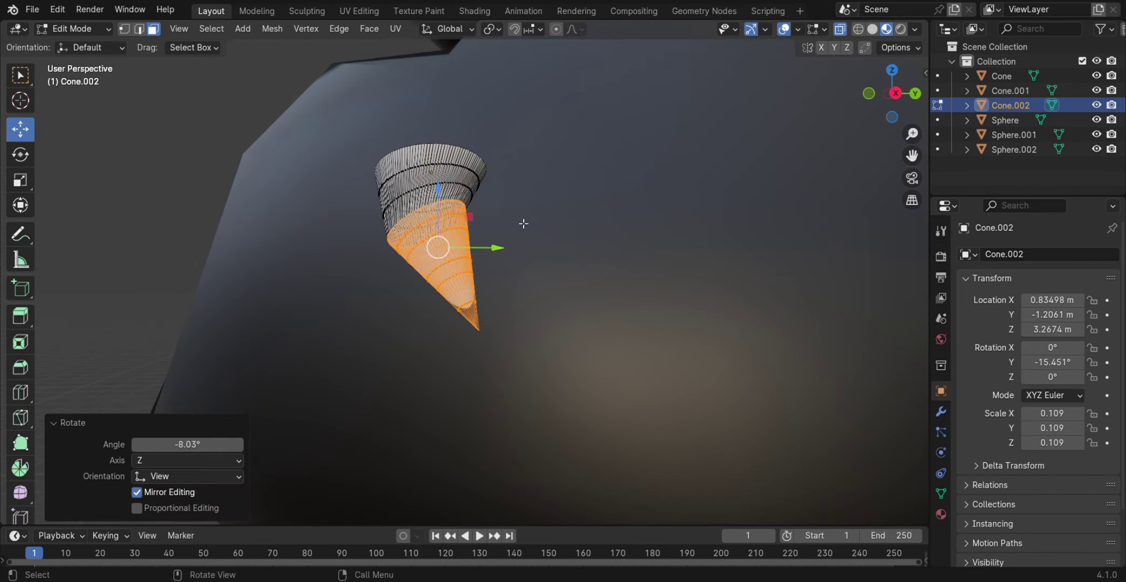
Step: Undo the latest bending edits on the tooth and try shifting it along X
{"action": "key", "text": "ctrl+z"}
{"action": "middle_click_drag", "start_coordinate": [526, 244], "coordinate": [633, 294]}
{"action": "scroll", "coordinate": [593, 249], "scroll_direction": "down", "scroll_amount": 5}
{"action": "key", "text": "ctrl+z"}
{"action": "key", "text": "ctrl+z"}
{"action": "key", "text": "ctrl+z"}
{"action": "scroll", "coordinate": [574, 236], "scroll_direction": "up", "scroll_amount": 5}
{"action": "key", "text": "g"}
{"action": "key", "text": "x"}
{"action": "left_click", "coordinate": [586, 281]}
{"action": "key", "text": "ctrl+z"}
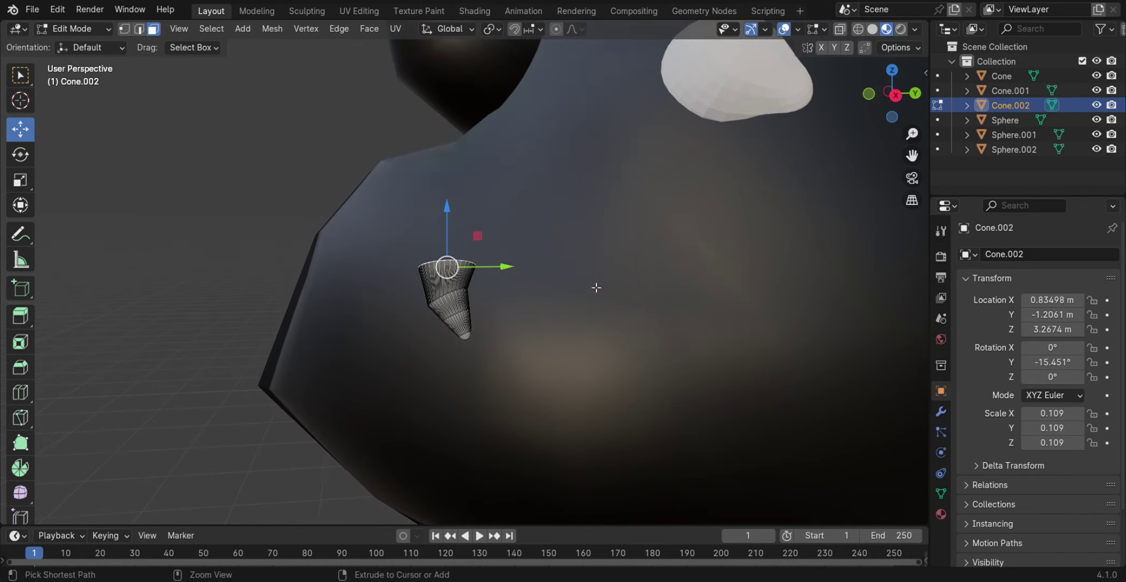
Step: Switch to editing the head sphere and select a band of faces across the mouth area and behind the tooth
{"action": "scroll", "coordinate": [596, 288], "scroll_direction": "down", "scroll_amount": 5}
{"action": "key", "text": "alt+q"}
{"action": "middle_click_drag", "start_coordinate": [673, 351], "coordinate": [423, 271]}
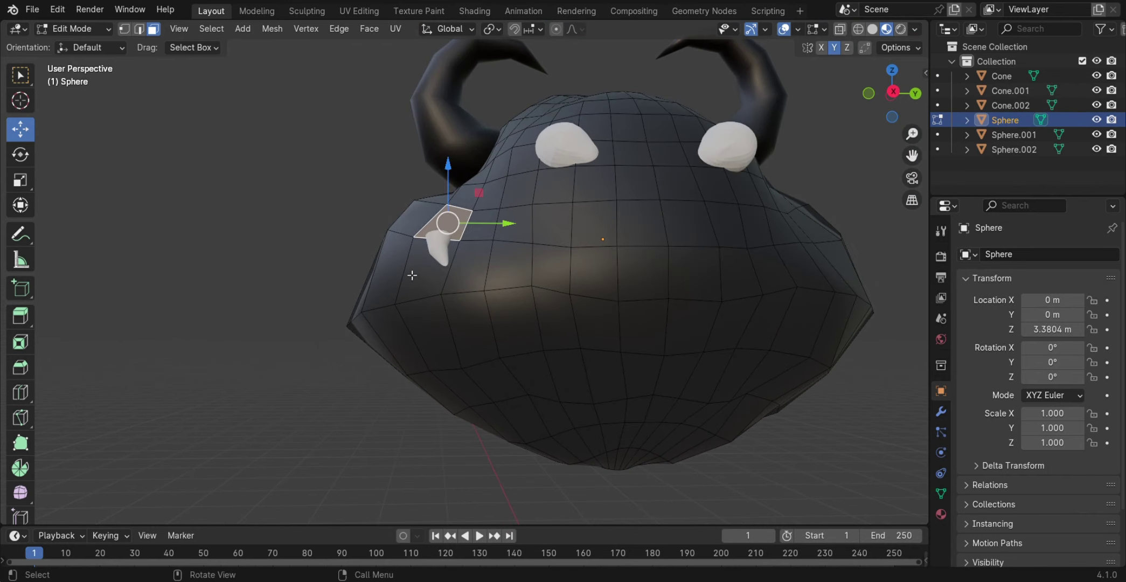
{"action": "middle_click_drag", "start_coordinate": [712, 289], "coordinate": [669, 294], "text": "shift"}
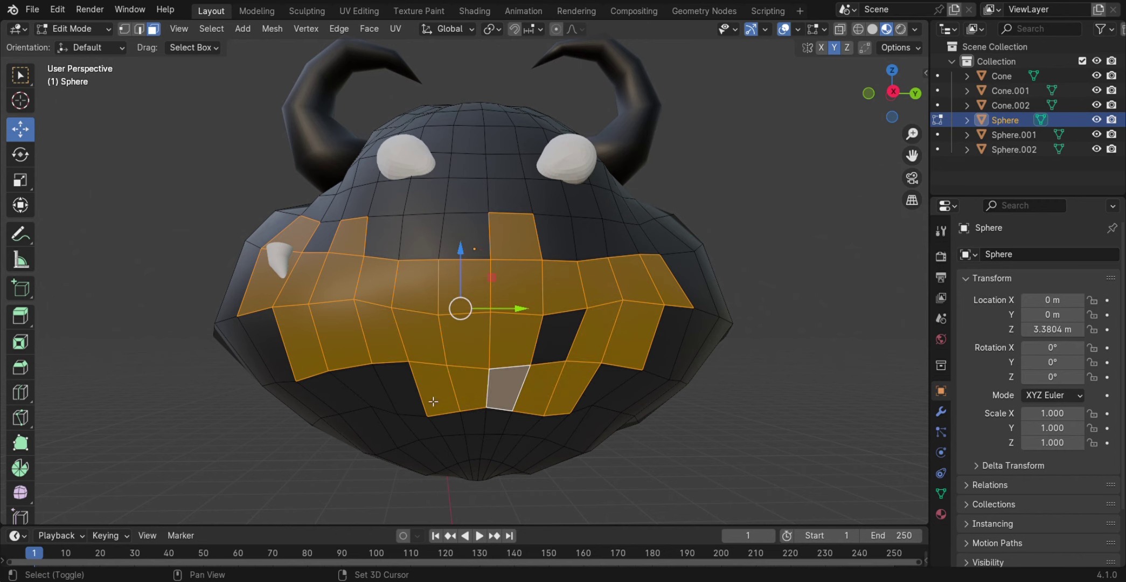
Step: Try to recess the selected mouth faces by moving them -0.14759 m along X and along their local Z
{"action": "middle_click_drag", "start_coordinate": [564, 353], "coordinate": [517, 371]}
{"action": "left_click", "coordinate": [528, 375]}
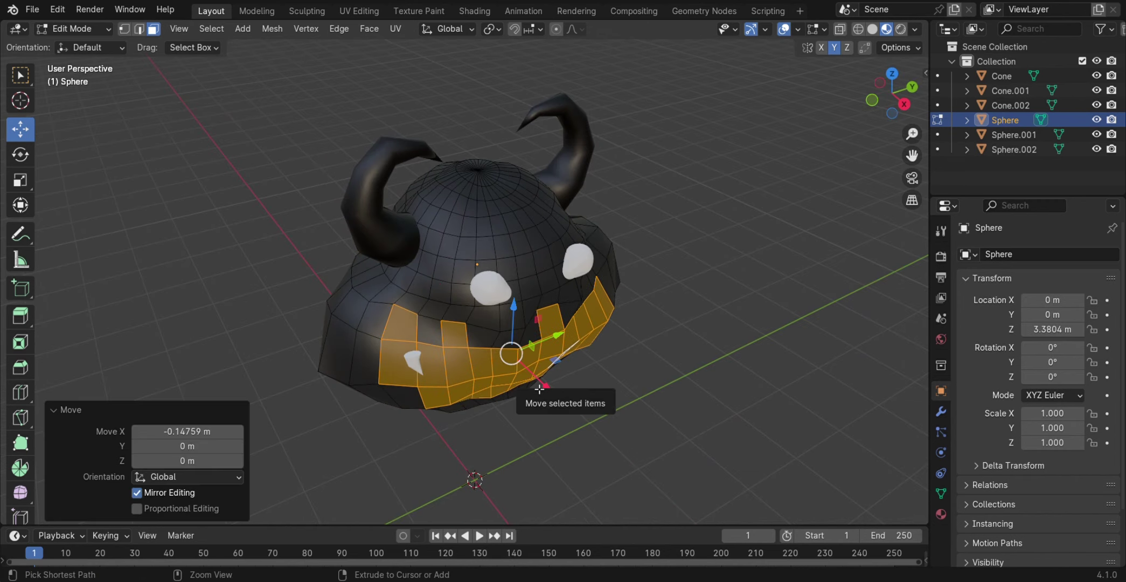
{"action": "key", "text": "g"}
{"action": "key", "text": "z"}
{"action": "key", "text": "z"}
{"action": "left_click", "coordinate": [673, 396]}
{"action": "middle_click_drag", "start_coordinate": [673, 396], "coordinate": [649, 440]}
{"action": "left_click", "coordinate": [406, 338]}
{"action": "scroll", "coordinate": [508, 302], "scroll_direction": "up", "scroll_amount": 5}
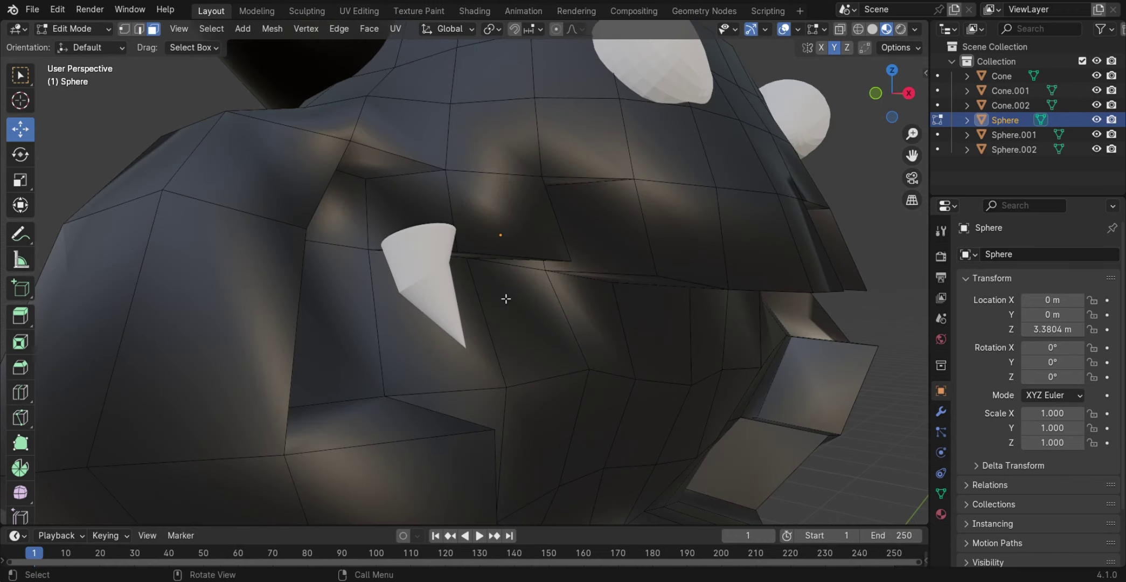
Step: Undo the mouth recess and try moving the selected faces -0.080781 m along X
{"action": "middle_click_drag", "start_coordinate": [507, 301], "coordinate": [434, 311]}
{"action": "scroll", "coordinate": [323, 302], "scroll_direction": "down", "scroll_amount": 5}
{"action": "scroll", "coordinate": [378, 270], "scroll_direction": "up", "scroll_amount": 5}
{"action": "key", "text": "ctrl+z"}
{"action": "scroll", "coordinate": [435, 311], "scroll_direction": "down", "scroll_amount": 5}
{"action": "left_click_drag", "start_coordinate": [539, 329], "coordinate": [515, 324]}
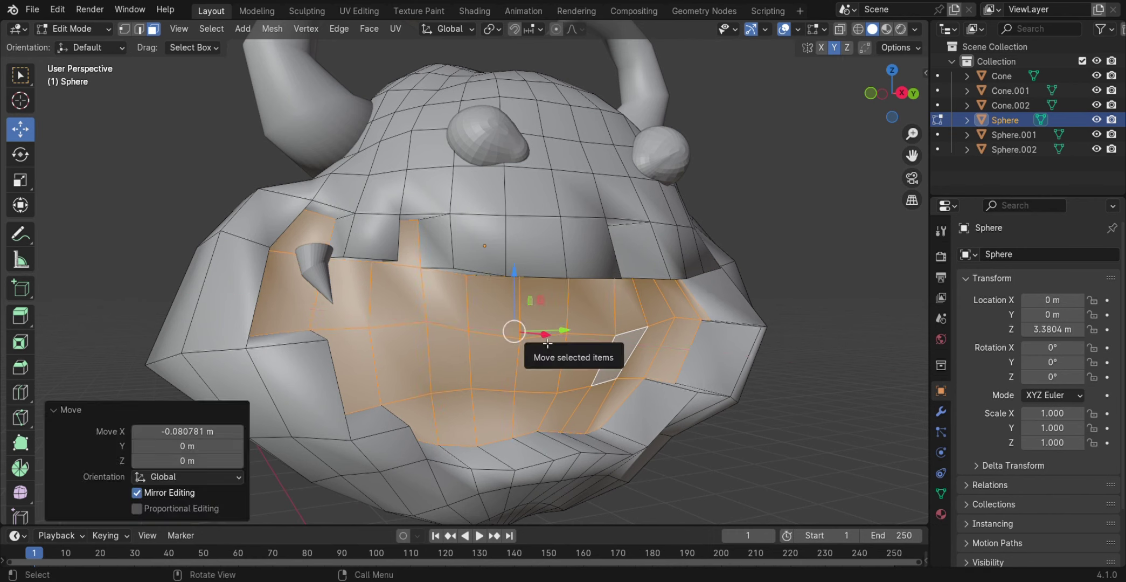
{"action": "key", "text": "ctrl+z"}
Step: Add the missing faces to the mouth selection and subdivide the whole area
{"action": "left_click", "coordinate": [493, 265], "text": "shift"}
{"action": "middle_click_drag", "start_coordinate": [494, 265], "coordinate": [736, 222]}
{"action": "left_click", "coordinate": [653, 284], "text": "shift"}
{"action": "middle_click_drag", "start_coordinate": [576, 393], "coordinate": [425, 304]}
{"action": "right_click", "coordinate": [425, 304]}
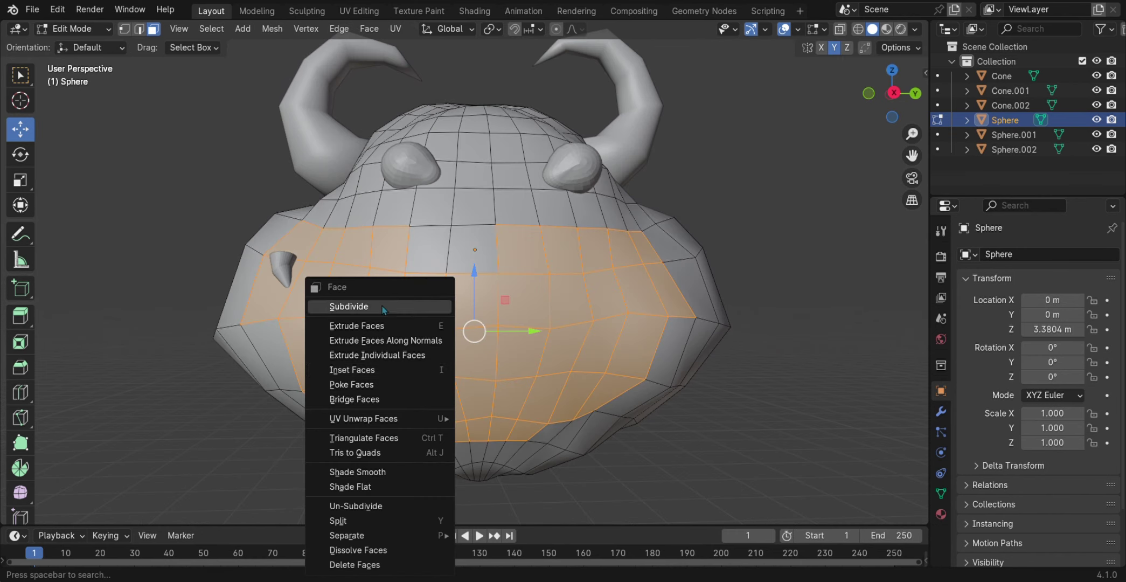
{"action": "left_click", "coordinate": [424, 303]}
Step: Select the head faces surrounding the eye on the side without the tooth
{"action": "scroll", "coordinate": [472, 118], "scroll_direction": "up", "scroll_amount": 2}
{"action": "left_click", "coordinate": [556, 232]}
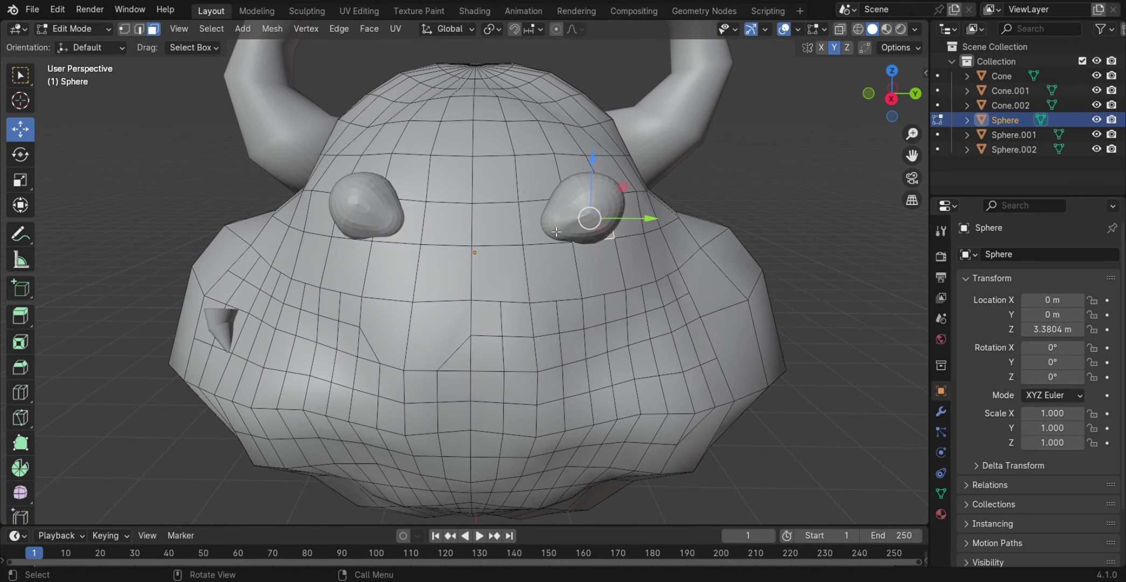
{"action": "middle_click_drag", "start_coordinate": [584, 180], "coordinate": [467, 301]}
{"action": "key", "text": "g"}
{"action": "key", "text": "z"}
{"action": "key", "text": "z"}
{"action": "left_click", "coordinate": [538, 316]}
{"action": "middle_click_drag", "start_coordinate": [543, 352], "coordinate": [520, 271]}
{"action": "middle_click_drag", "start_coordinate": [450, 234], "coordinate": [540, 327]}
{"action": "key", "text": "g"}
{"action": "key", "text": "z"}
{"action": "key", "text": "z"}
{"action": "left_click", "coordinate": [541, 328]}
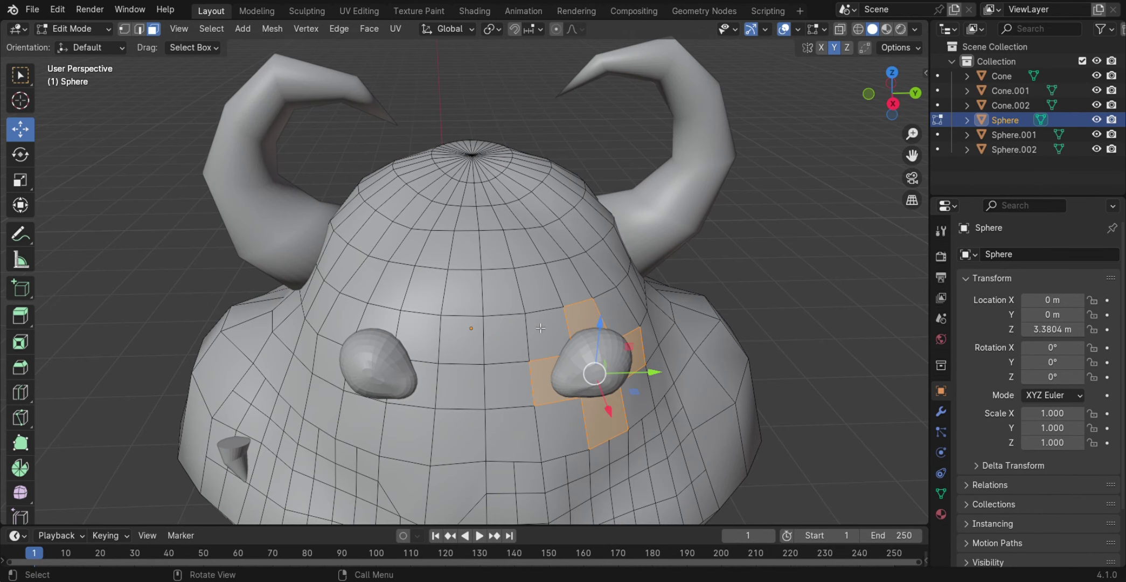
Step: Subdivide the selected head faces around the eye with 1 cut
{"action": "right_click", "coordinate": [581, 417]}
{"action": "right_click", "coordinate": [604, 417]}
{"action": "left_click", "coordinate": [485, 304]}
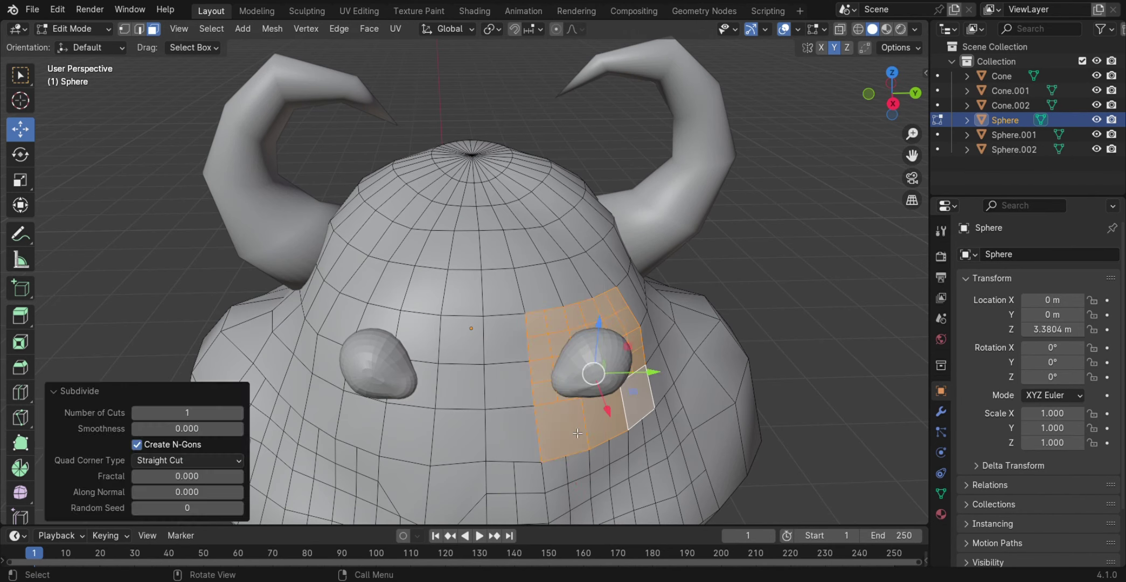
Step: Try to subdivide additional head faces below the eye
{"action": "middle_click_drag", "start_coordinate": [581, 417], "coordinate": [560, 415]}
{"action": "left_click", "coordinate": [484, 431]}
{"action": "right_click", "coordinate": [486, 311]}
{"action": "left_click", "coordinate": [487, 310]}
{"action": "key", "text": "ctrl+z"}
{"action": "scroll", "coordinate": [487, 311], "scroll_direction": "up", "scroll_amount": 2}
{"action": "middle_click_drag", "start_coordinate": [487, 310], "coordinate": [468, 319]}
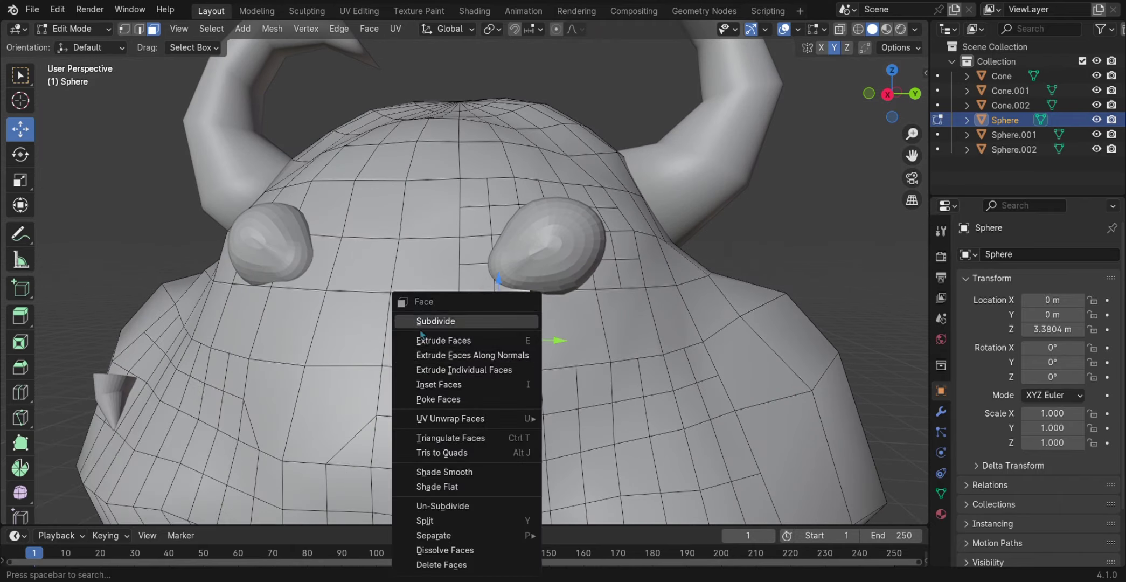
{"action": "right_click", "coordinate": [467, 319]}
{"action": "left_click", "coordinate": [468, 319]}
{"action": "right_click", "coordinate": [545, 331]}
{"action": "key", "text": "Escape"}
{"action": "scroll", "coordinate": [545, 330], "scroll_direction": "up", "scroll_amount": 8}
{"action": "scroll", "coordinate": [545, 330], "scroll_direction": "down", "scroll_amount": 8}
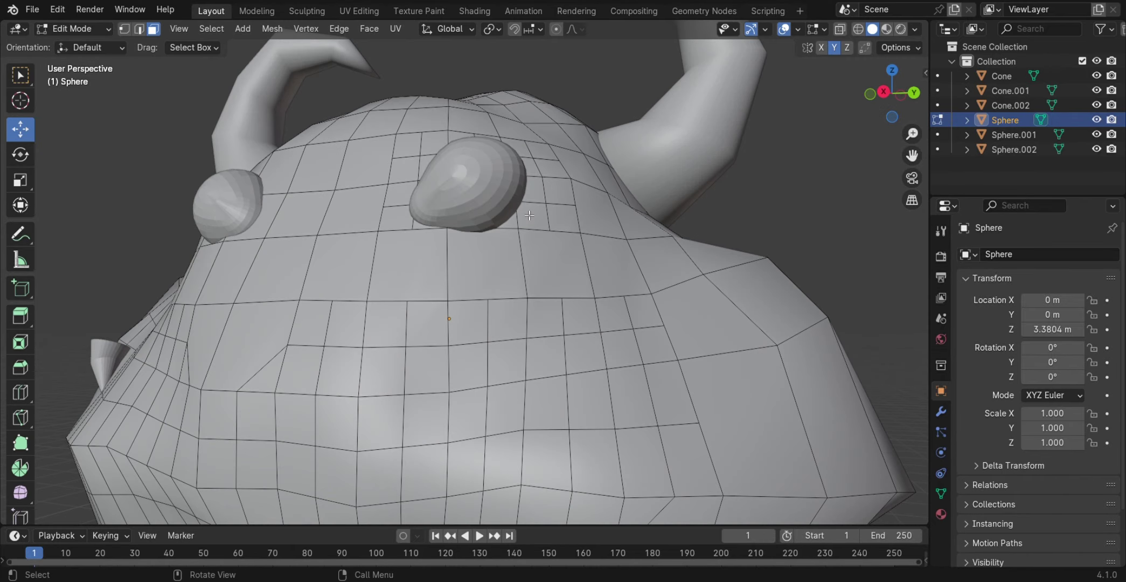
Step: Extrude the small faces around the eye into a raised socket rim and return to Object Mode
{"action": "middle_click_drag", "start_coordinate": [545, 330], "coordinate": [411, 315]}
{"action": "scroll", "coordinate": [468, 413], "scroll_direction": "down", "scroll_amount": 2}
{"action": "middle_click_drag", "start_coordinate": [467, 413], "coordinate": [735, 370]}
{"action": "key", "text": "e"}
{"action": "left_click", "coordinate": [593, 377]}
{"action": "scroll", "coordinate": [735, 369], "scroll_direction": "down", "scroll_amount": 2}
{"action": "key", "text": "Tab"}
Step: Select the eye inside the new rim and move it back into the head to X 1.4285 m
{"action": "left_click", "coordinate": [387, 392]}
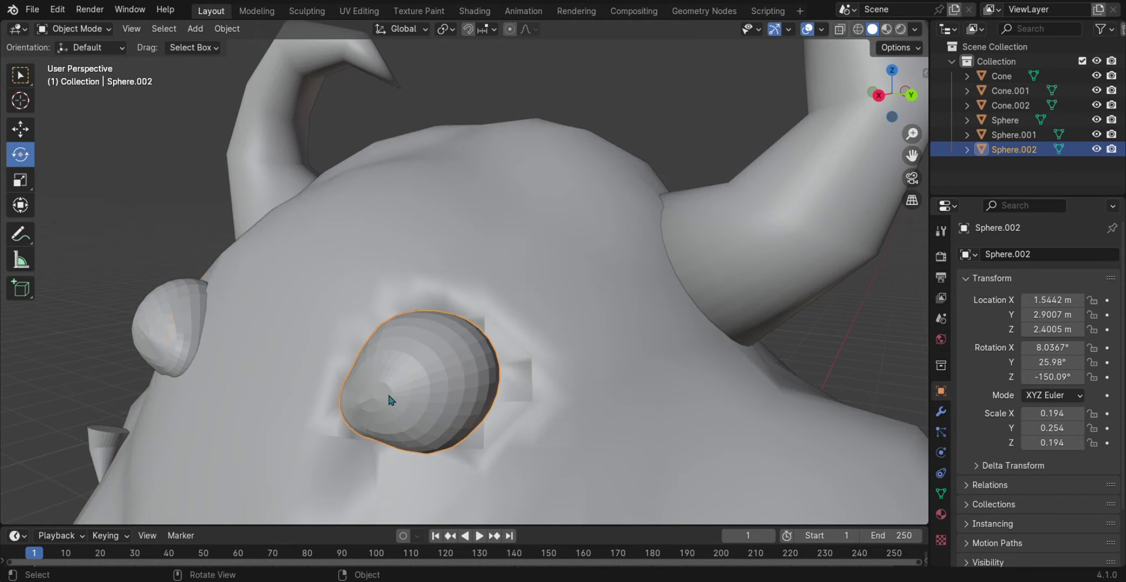
{"action": "scroll", "coordinate": [398, 411], "scroll_direction": "down", "scroll_amount": 5}
{"action": "left_click_drag", "start_coordinate": [526, 428], "coordinate": [542, 418]}
{"action": "scroll", "coordinate": [542, 418], "scroll_direction": "up", "scroll_amount": 5}
{"action": "middle_click_drag", "start_coordinate": [542, 418], "coordinate": [488, 298]}
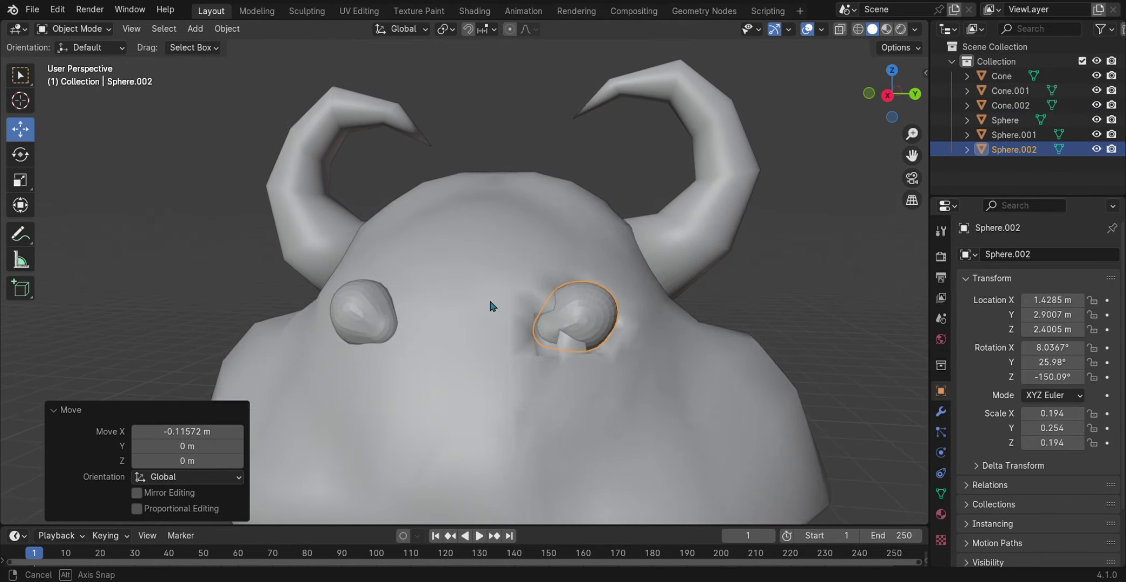
Step: Rotate the same eye 9.18° about Z and reposition it inside its socket
{"action": "scroll", "coordinate": [488, 298], "scroll_direction": "down", "scroll_amount": 2}
{"action": "key", "text": "shift+space"}
{"action": "key", "text": "r"}
{"action": "left_click_drag", "start_coordinate": [776, 509], "coordinate": [2, 149]}
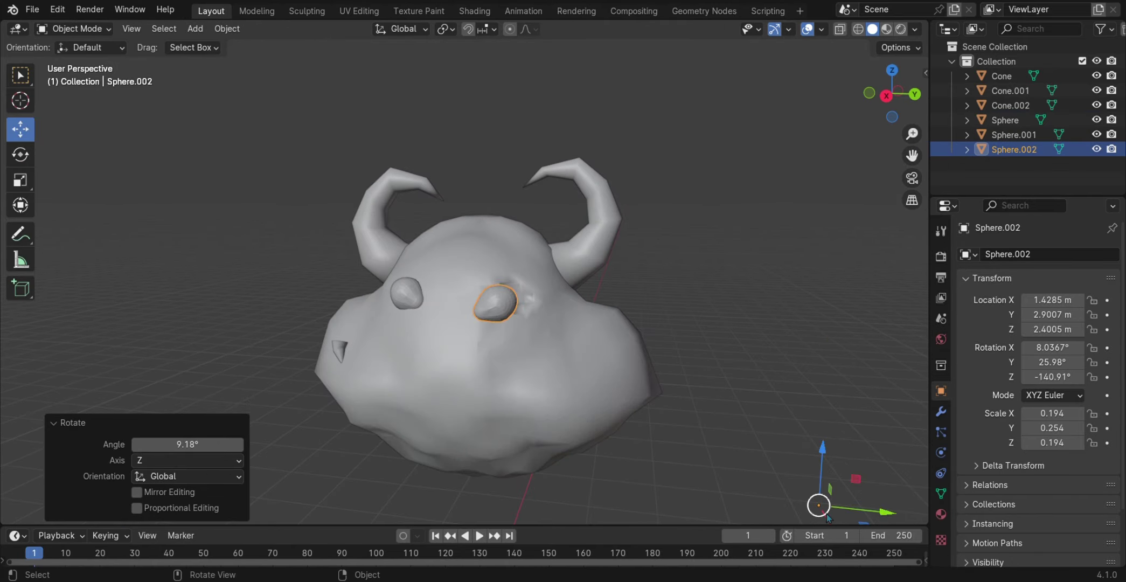
{"action": "left_click", "coordinate": [831, 500]}
Step: Edit the head again and subdivide the faces surrounding the eye on the tooth side
{"action": "middle_click_drag", "start_coordinate": [593, 367], "coordinate": [659, 367]}
{"action": "left_click", "coordinate": [658, 367]}
{"action": "key", "text": "Tab"}
{"action": "scroll", "coordinate": [599, 326], "scroll_direction": "up", "scroll_amount": 6}
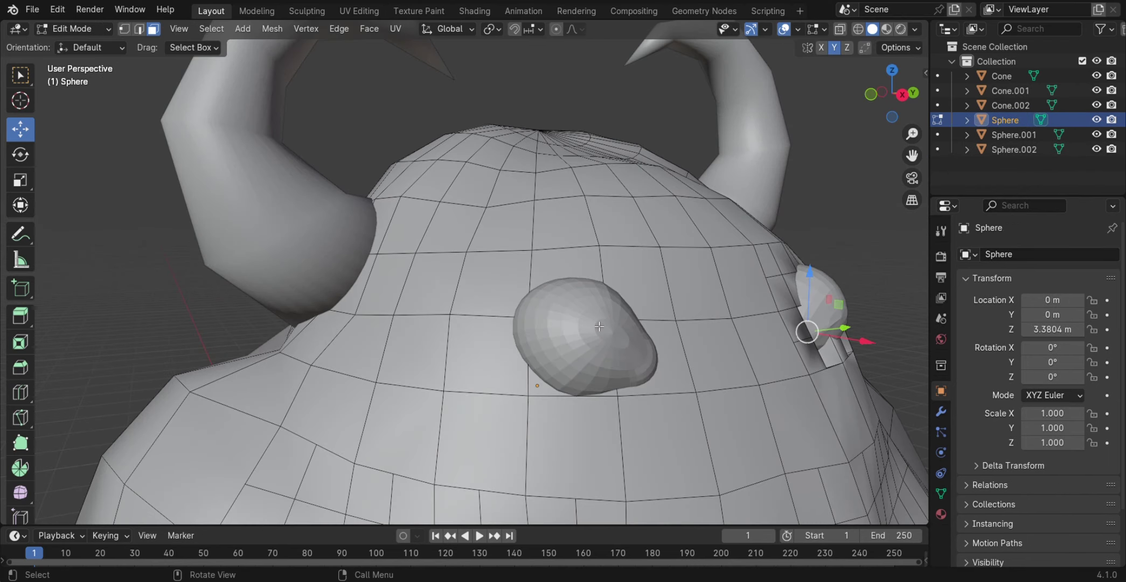
{"action": "right_click", "coordinate": [604, 423]}
{"action": "left_click", "coordinate": [582, 447]}
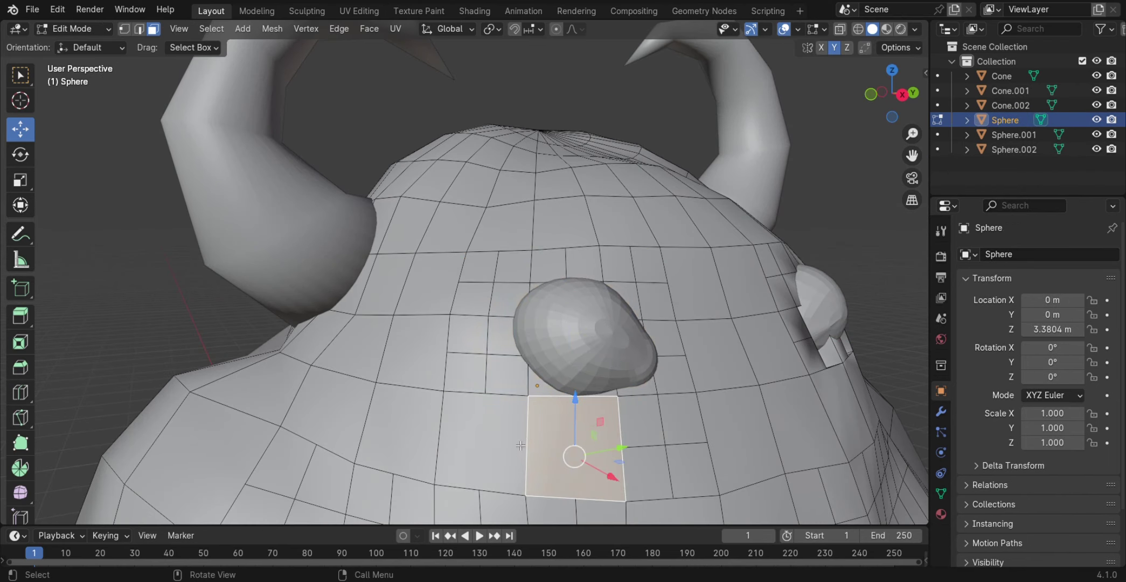
Step: Select the small subdivided faces bordering this eye to form its socket rim, then return to Object Mode
{"action": "scroll", "coordinate": [400, 405], "scroll_direction": "up", "scroll_amount": 3}
{"action": "left_click", "coordinate": [540, 338], "text": "shift"}
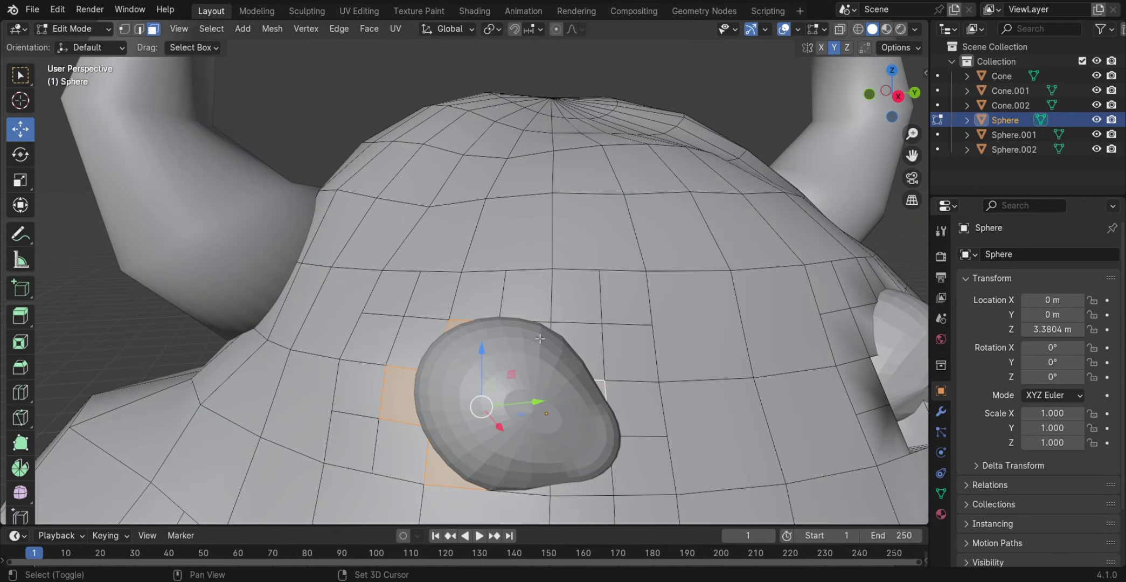
{"action": "scroll", "coordinate": [543, 487], "scroll_direction": "down", "scroll_amount": 5}
{"action": "key", "text": "Tab"}
Step: Select the eye on the tooth side, shift it toward its socket and rotate it to -9.7754° about Z
{"action": "left_click", "coordinate": [314, 339]}
{"action": "scroll", "coordinate": [314, 339], "scroll_direction": "down", "scroll_amount": 2}
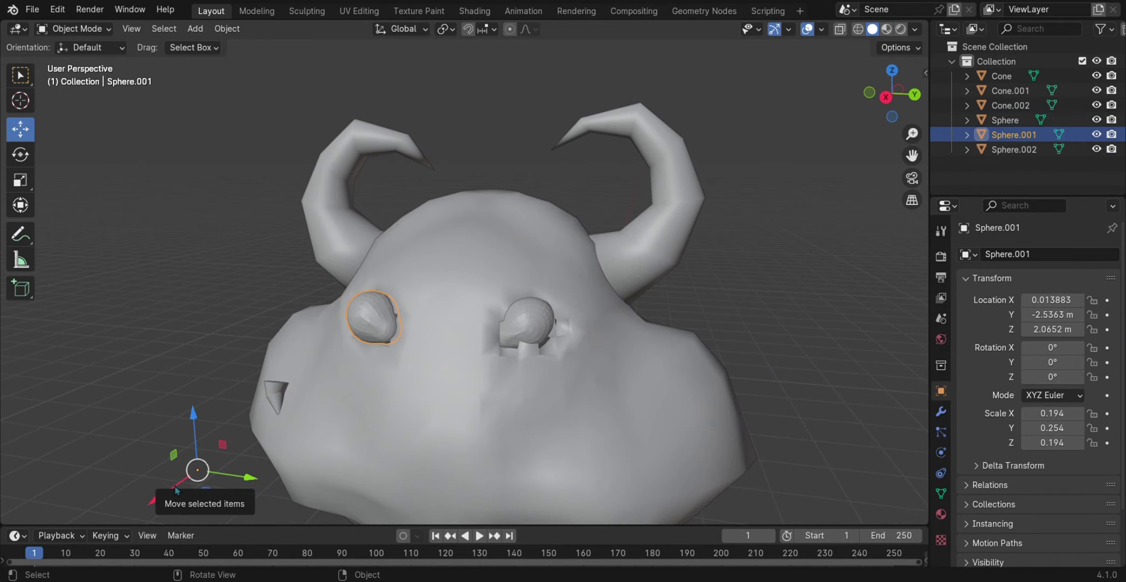
{"action": "left_click_drag", "start_coordinate": [253, 475], "coordinate": [46, 177]}
{"action": "left_click", "coordinate": [20, 154]}
{"action": "scroll", "coordinate": [298, 433], "scroll_direction": "down", "scroll_amount": 2}
{"action": "left_click_drag", "start_coordinate": [298, 433], "coordinate": [323, 450]}
Step: Move the rotated eye to X -0.41405 m and Y -2.4355 m so it sits in its socket
{"action": "left_click", "coordinate": [20, 129]}
{"action": "left_click_drag", "start_coordinate": [254, 425], "coordinate": [267, 423]}
{"action": "left_click_drag", "start_coordinate": [334, 405], "coordinate": [353, 407]}
{"action": "key", "text": "x"}
{"action": "left_click", "coordinate": [410, 407]}
{"action": "scroll", "coordinate": [490, 406], "scroll_direction": "up", "scroll_amount": 4}
{"action": "middle_click_drag", "start_coordinate": [490, 406], "coordinate": [497, 428]}
{"action": "scroll", "coordinate": [498, 428], "scroll_direction": "down", "scroll_amount": 5}
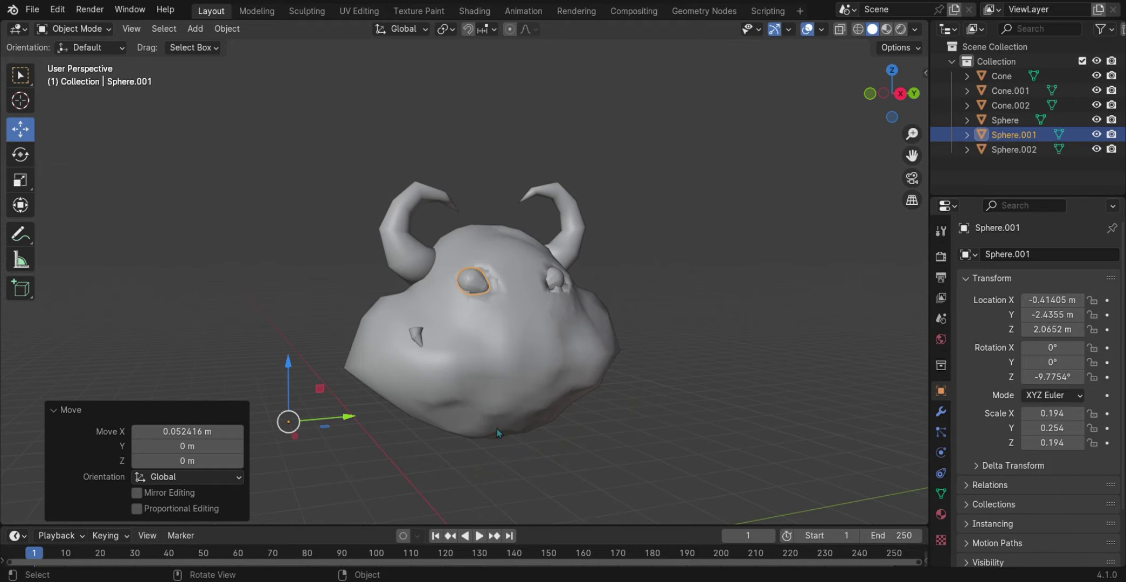
Step: Enter Edit Mode on the head and select the faces around and below the tooth
{"action": "left_click", "coordinate": [314, 440]}
{"action": "middle_click_drag", "start_coordinate": [314, 439], "coordinate": [480, 345]}
{"action": "left_click", "coordinate": [479, 344]}
{"action": "key", "text": "Tab"}
{"action": "scroll", "coordinate": [531, 400], "scroll_direction": "up", "scroll_amount": 3}
{"action": "key", "text": "alt+z"}
{"action": "left_click", "coordinate": [436, 431]}
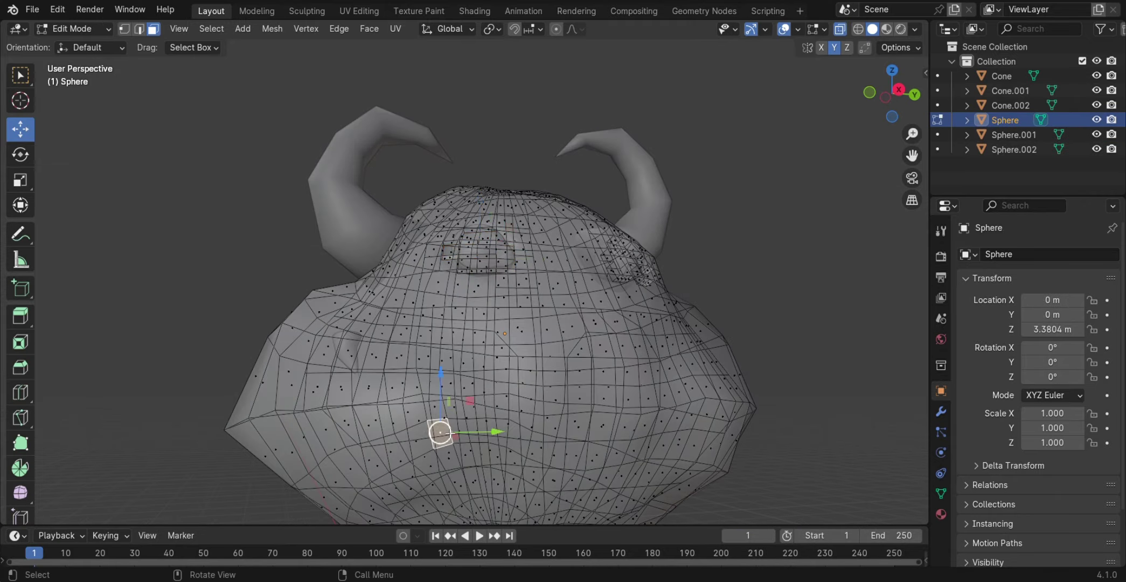
{"action": "key", "text": "alt+z"}
{"action": "middle_click_drag", "start_coordinate": [437, 431], "coordinate": [345, 386]}
{"action": "left_click", "coordinate": [420, 458], "text": "shift"}
{"action": "scroll", "coordinate": [345, 387], "scroll_direction": "down", "scroll_amount": 5}
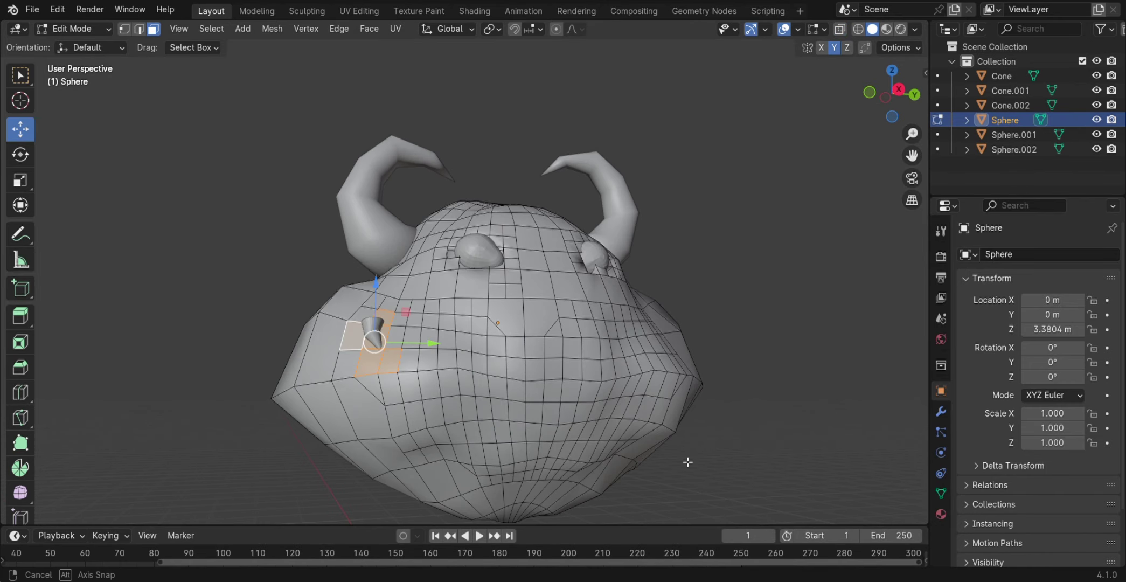
{"action": "left_click", "coordinate": [389, 362], "text": "shift"}
Step: Extend the face selection across the muzzle to the opposite cheek in the shape of a wide, jagged mouth
{"action": "middle_click_drag", "start_coordinate": [684, 460], "coordinate": [427, 408]}
{"action": "left_click", "coordinate": [399, 388], "text": "shift"}
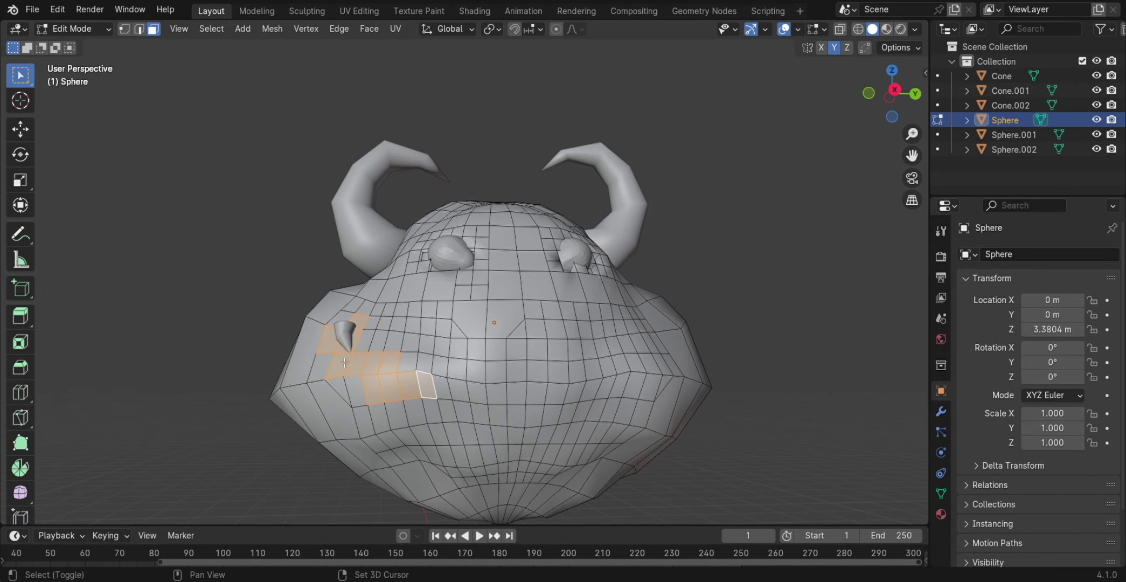
{"action": "middle_click_drag", "start_coordinate": [636, 371], "coordinate": [595, 381]}
{"action": "left_click", "coordinate": [595, 382], "text": "shift"}
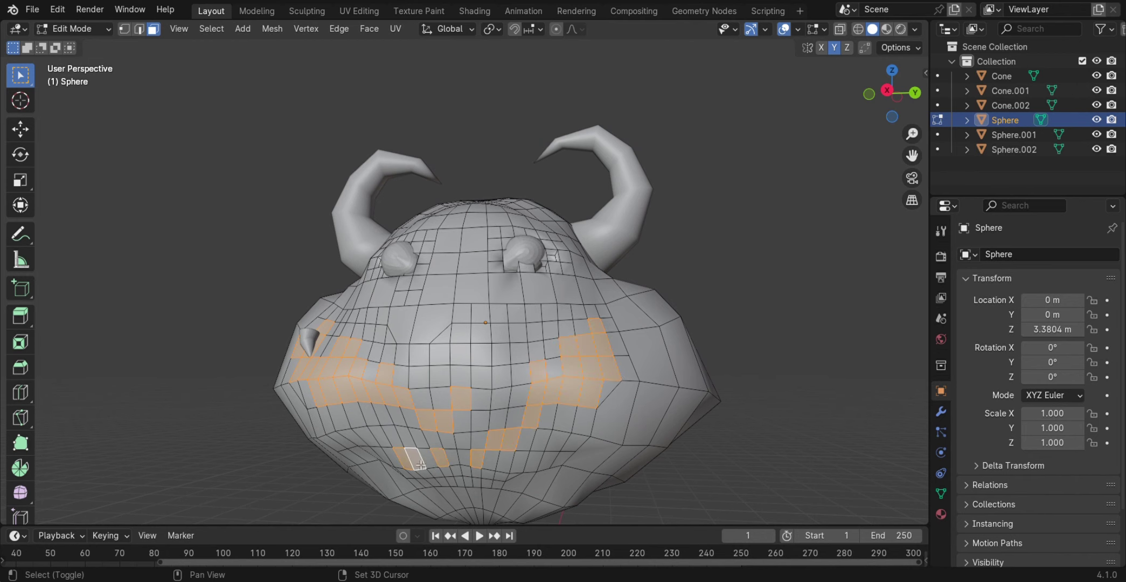
{"action": "scroll", "coordinate": [428, 423], "scroll_direction": "up", "scroll_amount": 3}
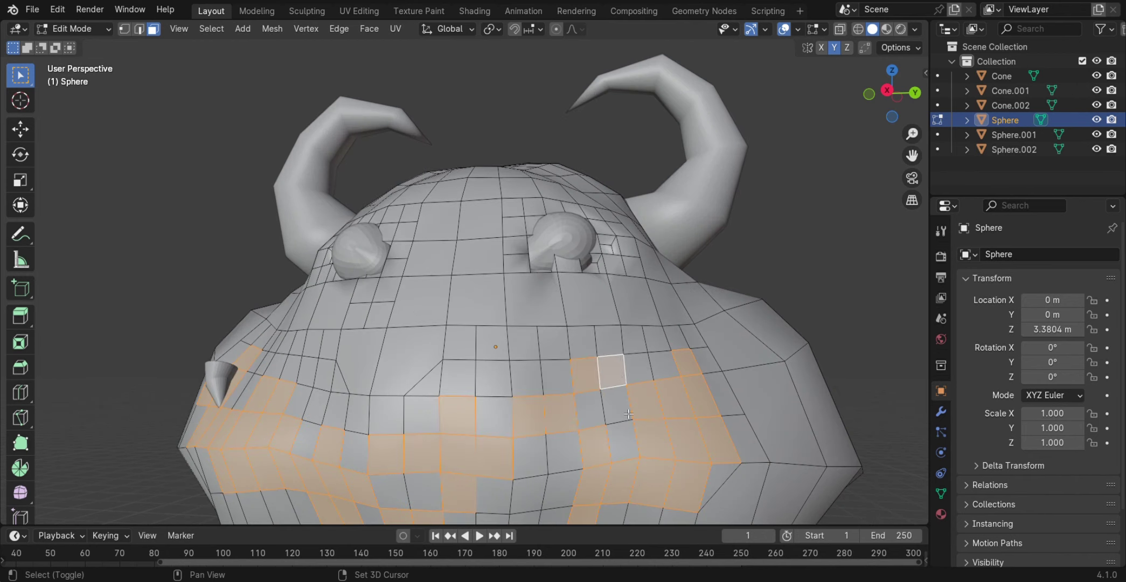
{"action": "middle_click_drag", "start_coordinate": [628, 414], "coordinate": [463, 406]}
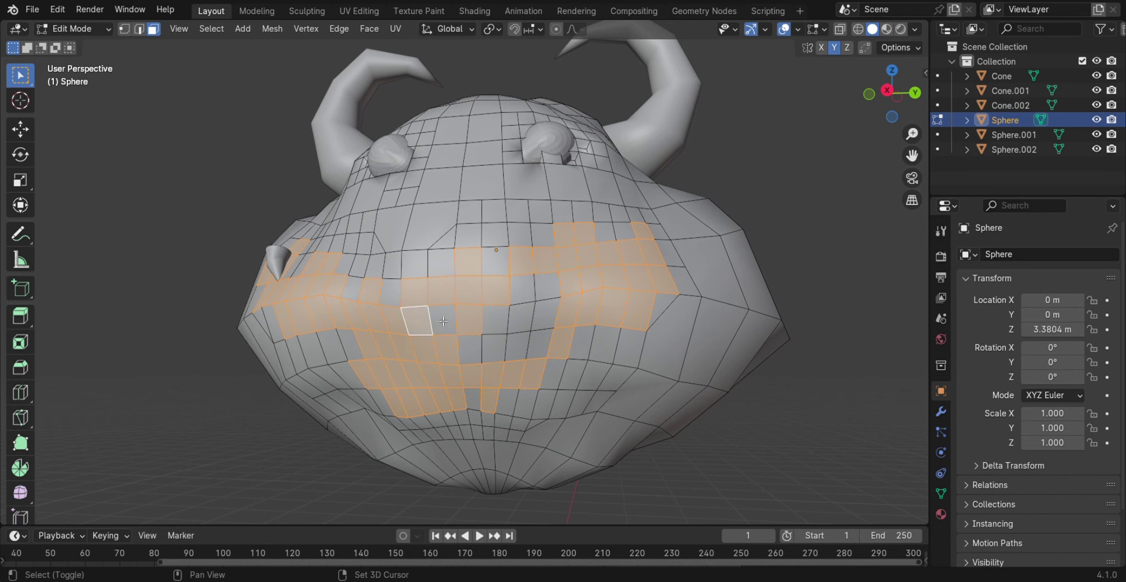
{"action": "middle_click_drag", "start_coordinate": [586, 331], "coordinate": [539, 216]}
Step: Extrude the mouth faces about 0.15 m inward and move them -0.090061 m along X
{"action": "key", "text": "e"}
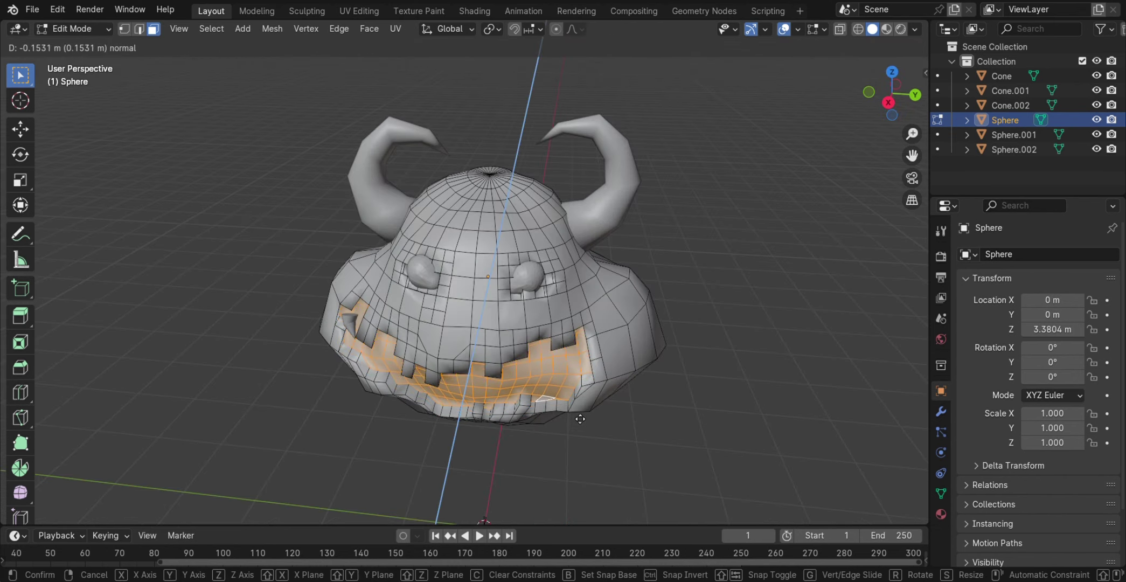
{"action": "left_click", "coordinate": [580, 415]}
{"action": "left_click", "coordinate": [20, 129]}
{"action": "left_click_drag", "start_coordinate": [478, 324], "coordinate": [480, 345]}
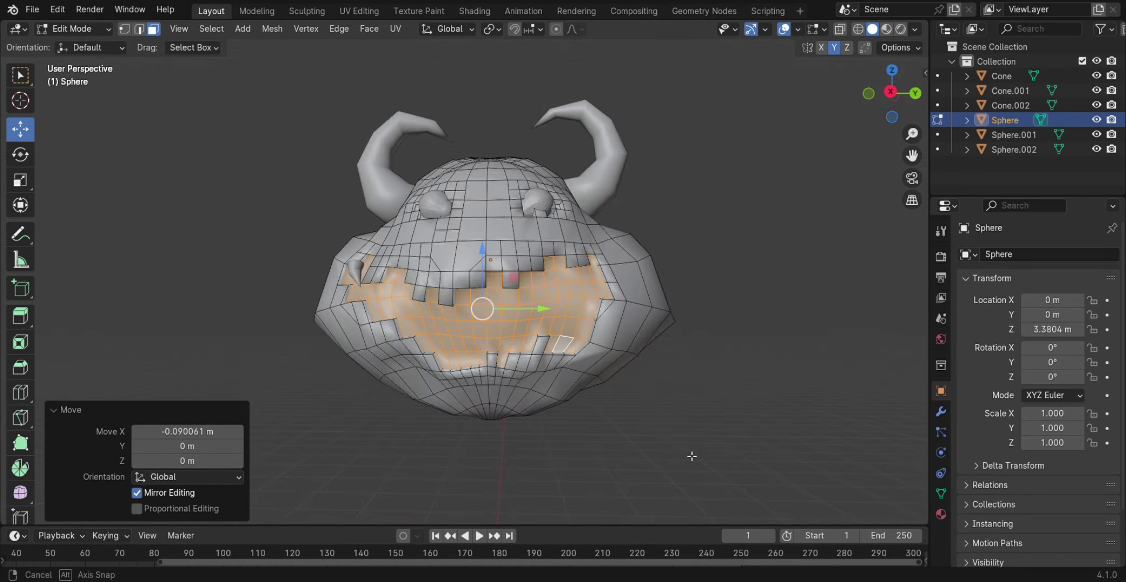
{"action": "middle_click_drag", "start_coordinate": [692, 455], "coordinate": [629, 490]}
{"action": "scroll", "coordinate": [629, 490], "scroll_direction": "up", "scroll_amount": 5}
Step: Return to Object Mode and shade the head flat
{"action": "key", "text": "Tab"}
{"action": "left_click", "coordinate": [377, 240]}
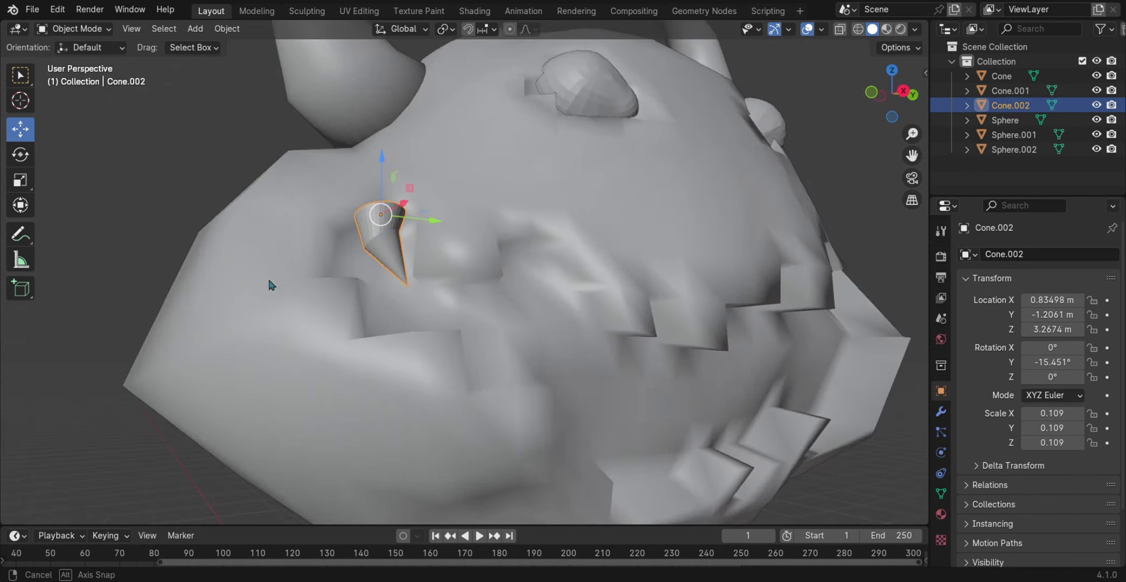
{"action": "left_click", "coordinate": [266, 281]}
{"action": "right_click", "coordinate": [183, 275]}
{"action": "left_click", "coordinate": [251, 311]}
Step: Select the tooth and move it along X to about 0.70 m, into the mouth recess
{"action": "scroll", "coordinate": [451, 318], "scroll_direction": "up", "scroll_amount": 3}
{"action": "left_click", "coordinate": [452, 318]}
{"action": "scroll", "coordinate": [492, 366], "scroll_direction": "down", "scroll_amount": 3}
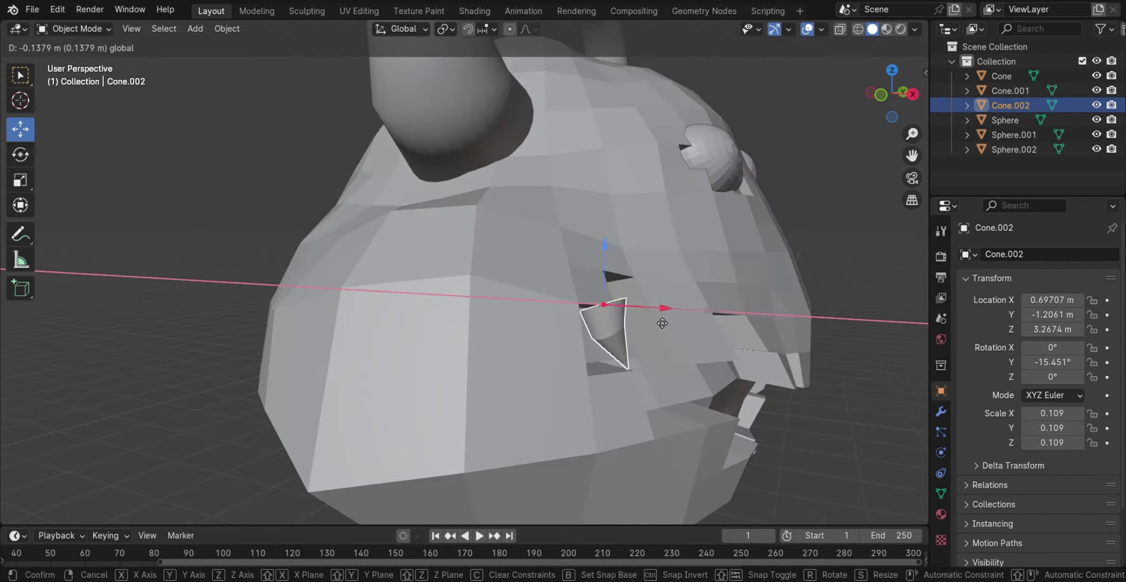
Step: Shade the head smooth
{"action": "left_click", "coordinate": [589, 205]}
{"action": "right_click", "coordinate": [589, 201]}
{"action": "left_click", "coordinate": [641, 224]}
Step: Paste a copy of the tooth beside the original, and delete both teeth
{"action": "left_click", "coordinate": [367, 351]}
{"action": "left_click_drag", "start_coordinate": [387, 339], "coordinate": [388, 341]}
{"action": "middle_click_drag", "start_coordinate": [388, 341], "coordinate": [609, 288]}
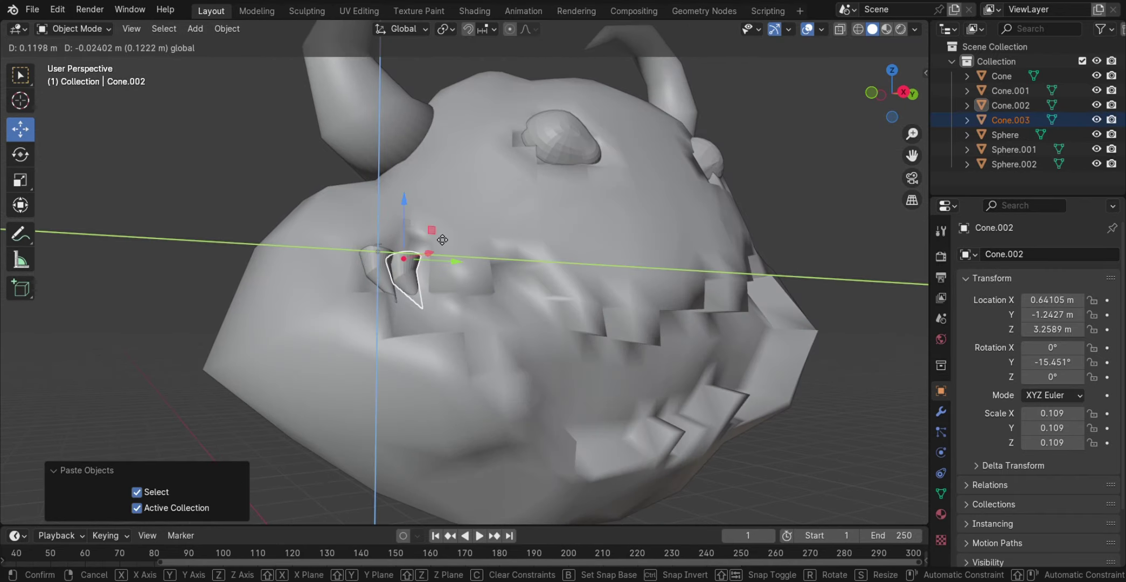
{"action": "key", "text": "Delete"}
{"action": "left_click", "coordinate": [383, 250]}
Step: Shade the head flat and add a Subdivision Surface modifier to it
{"action": "right_click", "coordinate": [477, 291]}
{"action": "left_click", "coordinate": [385, 318]}
{"action": "left_click", "coordinate": [941, 412]}
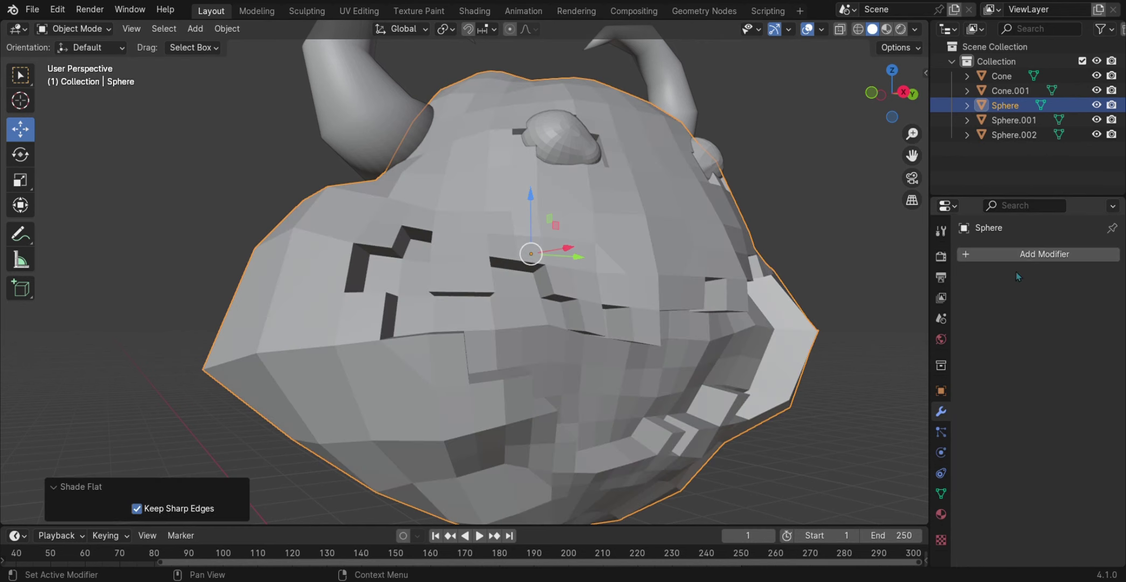
{"action": "left_click", "coordinate": [970, 254]}
{"action": "mouse_move", "coordinate": [965, 251]}
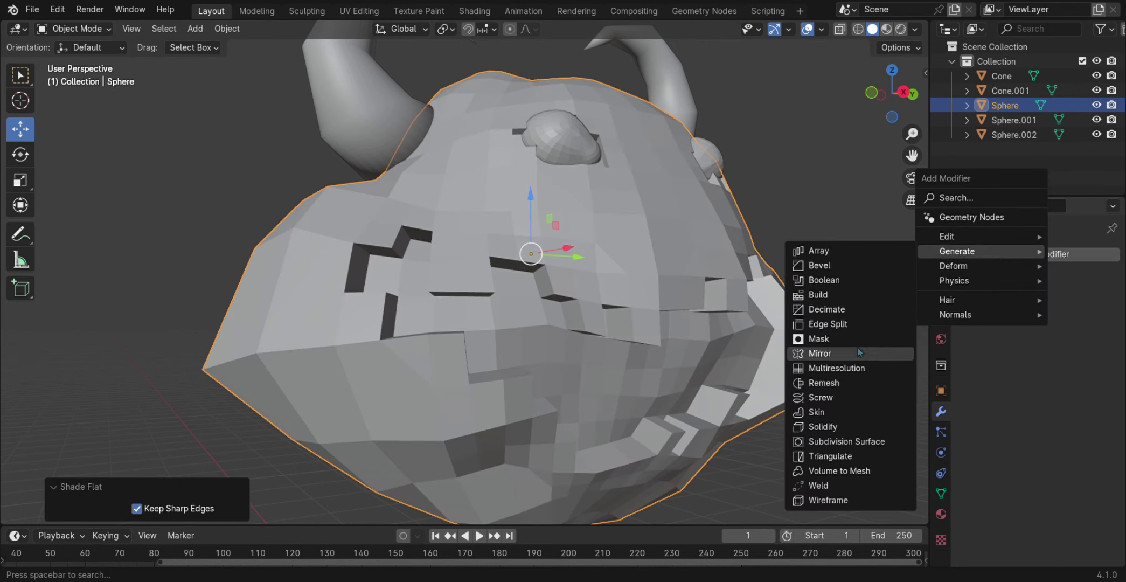
{"action": "left_click", "coordinate": [845, 441]}
{"action": "middle_click_drag", "start_coordinate": [841, 445], "coordinate": [934, 345]}
Step: Shade both eyes flat, leaving the eye on the tooth side selected
{"action": "left_click", "coordinate": [621, 184]}
{"action": "right_click", "coordinate": [621, 184]}
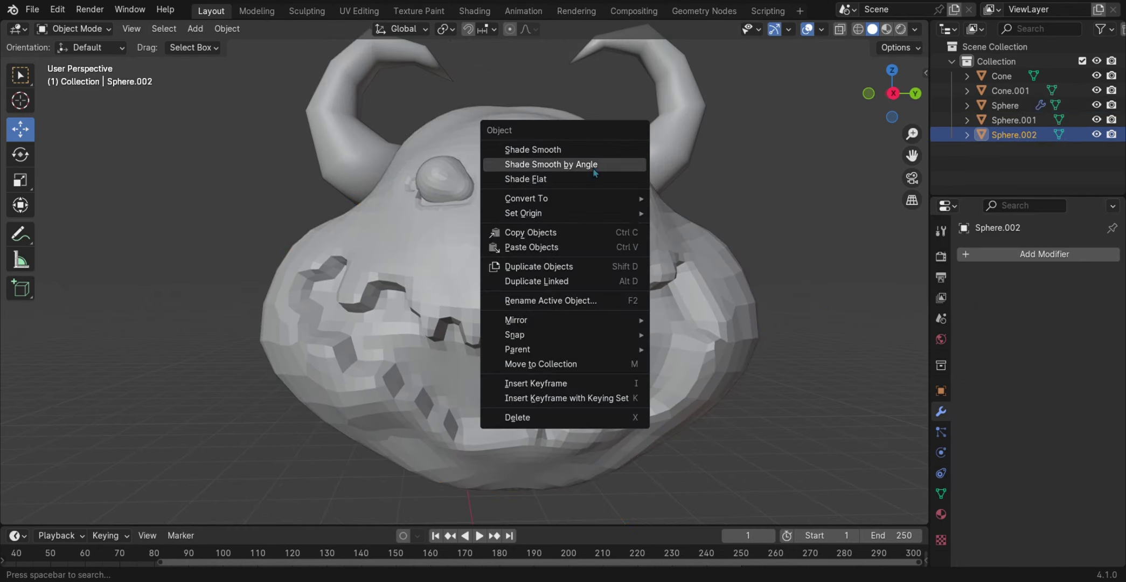
{"action": "left_click", "coordinate": [620, 178]}
{"action": "left_click", "coordinate": [435, 186]}
{"action": "right_click", "coordinate": [436, 187]}
{"action": "left_click", "coordinate": [435, 186]}
Step: Add a Subdivision Surface modifier to each of the two eyes
{"action": "left_click", "coordinate": [998, 253]}
{"action": "mouse_move", "coordinate": [970, 251]}
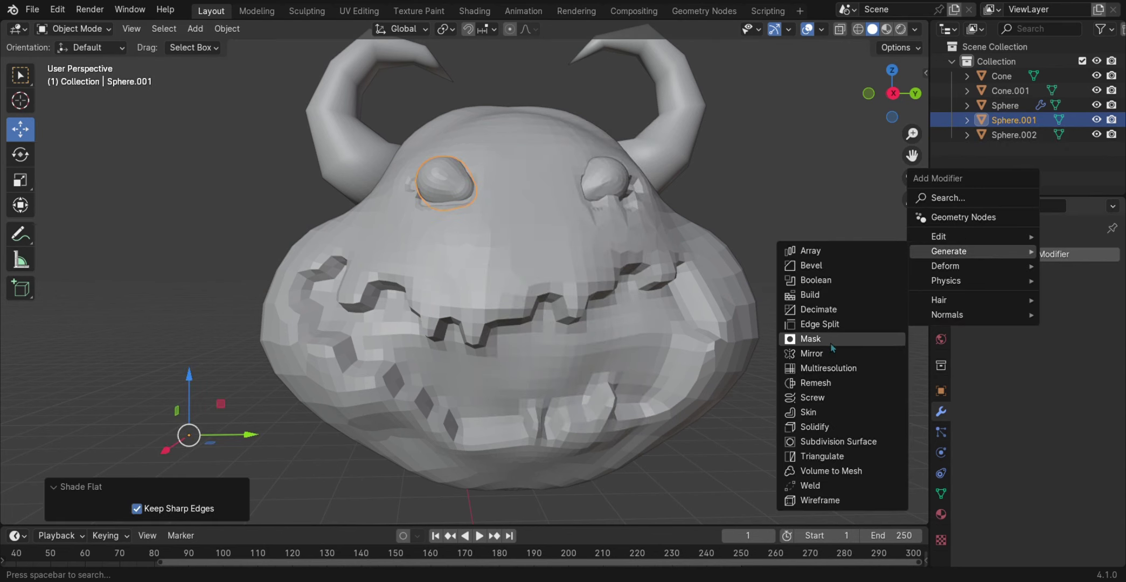
{"action": "left_click", "coordinate": [830, 428]}
{"action": "left_click", "coordinate": [601, 184]}
{"action": "left_click", "coordinate": [965, 254]}
{"action": "mouse_move", "coordinate": [932, 248]}
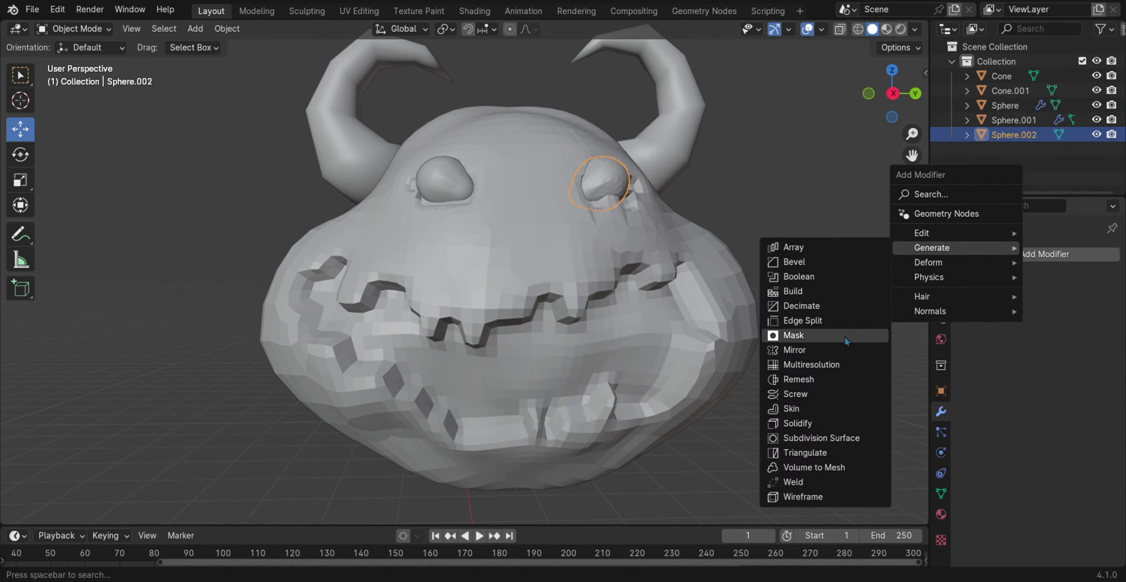
{"action": "left_click", "coordinate": [825, 439]}
Step: Scale the eye opposite the tooth side by 0.983
{"action": "middle_click_drag", "start_coordinate": [800, 416], "coordinate": [796, 381]}
{"action": "key", "text": "s"}
{"action": "left_click", "coordinate": [779, 381]}
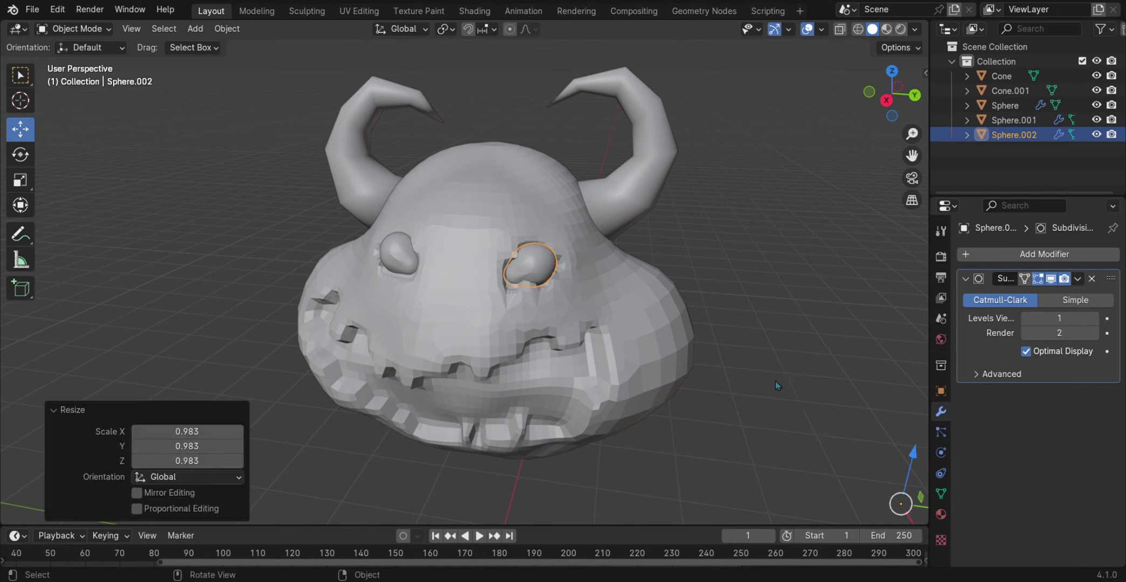
Step: Resize the eye on the tooth side and move it 0.039464 m along Y and about 0.106 m along X
{"action": "left_click", "coordinate": [398, 253]}
{"action": "middle_click_drag", "start_coordinate": [399, 253], "coordinate": [345, 372]}
{"action": "key", "text": "s"}
{"action": "left_click", "coordinate": [272, 411]}
{"action": "middle_click_drag", "start_coordinate": [336, 427], "coordinate": [410, 345]}
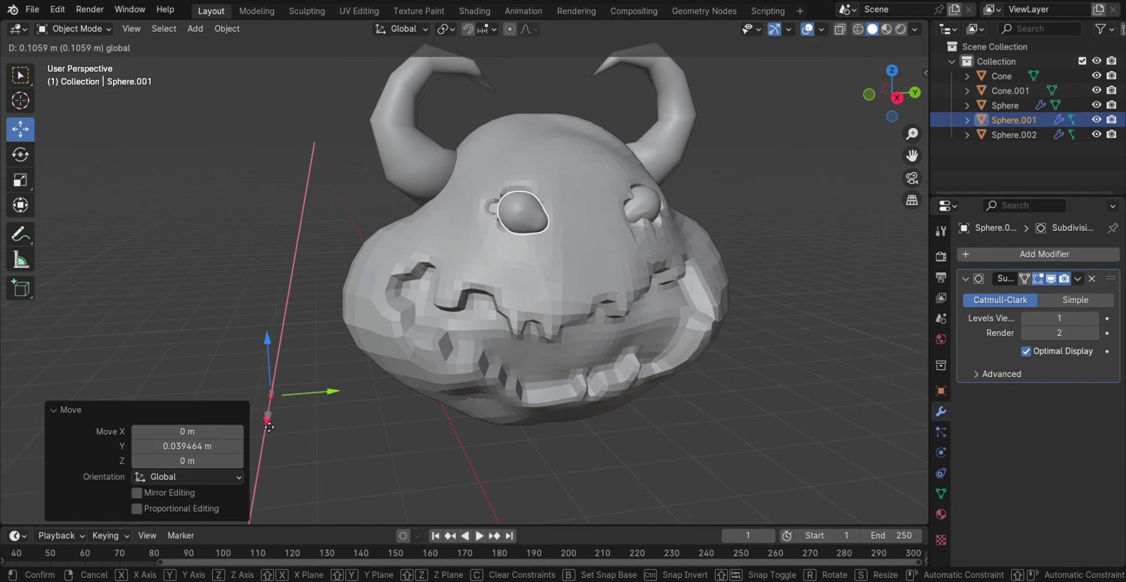
{"action": "left_click", "coordinate": [528, 270]}
{"action": "middle_click_drag", "start_coordinate": [528, 269], "coordinate": [543, 291]}
{"action": "key", "text": "Tab"}
{"action": "scroll", "coordinate": [689, 460], "scroll_direction": "up", "scroll_amount": 2}
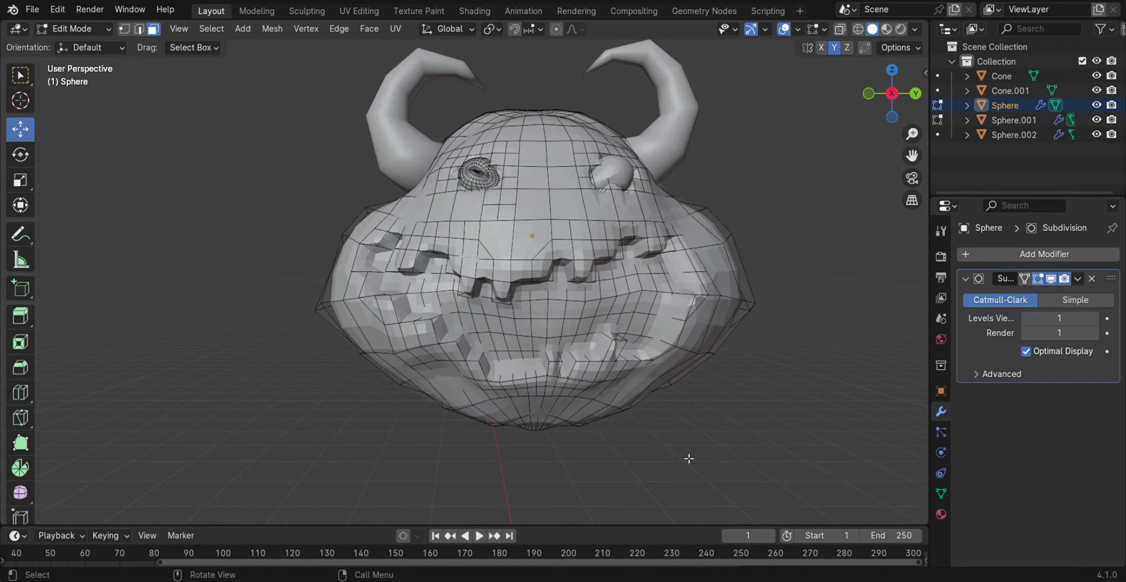
{"action": "key", "text": "Tab"}
Step: Paste the copied tooth at the upper corner of the mouth and resize it
{"action": "scroll", "coordinate": [615, 428], "scroll_direction": "up", "scroll_amount": 3}
{"action": "middle_click_drag", "start_coordinate": [615, 428], "coordinate": [636, 377]}
{"action": "key", "text": "ctrl+v"}
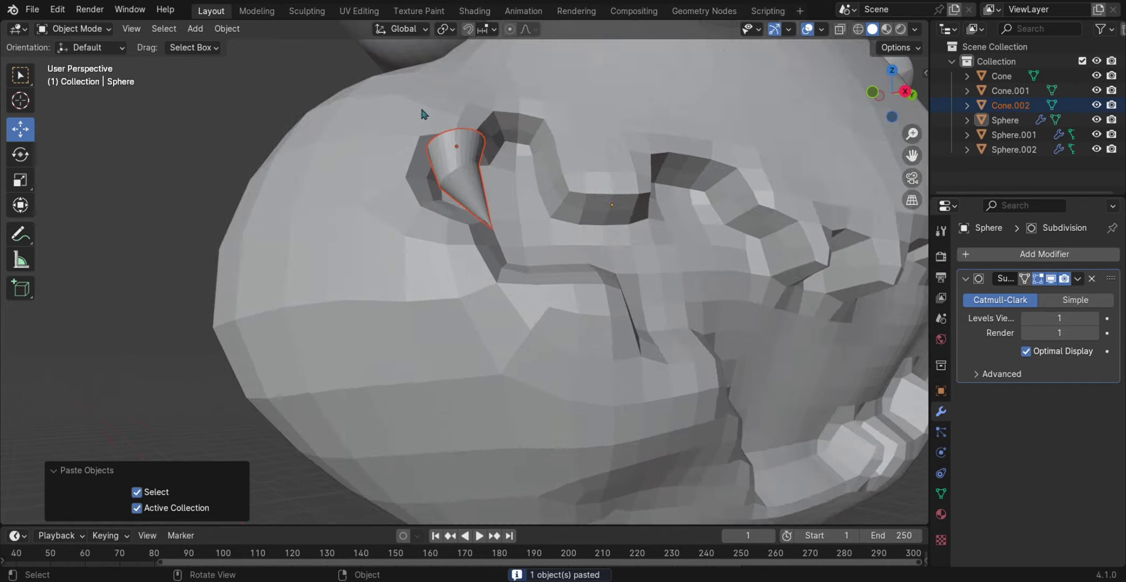
{"action": "left_click", "coordinate": [458, 216]}
{"action": "scroll", "coordinate": [459, 216], "scroll_direction": "down", "scroll_amount": 3}
{"action": "scroll", "coordinate": [660, 337], "scroll_direction": "up", "scroll_amount": 4}
{"action": "key", "text": "s"}
{"action": "left_click", "coordinate": [638, 322]}
Step: Nudge the pasted tooth until it sits in the recess at the mouth's outer corner
{"action": "middle_click_drag", "start_coordinate": [638, 322], "coordinate": [593, 324]}
{"action": "left_click_drag", "start_coordinate": [545, 280], "coordinate": [544, 273]}
{"action": "middle_click_drag", "start_coordinate": [624, 294], "coordinate": [567, 443]}
{"action": "left_click_drag", "start_coordinate": [567, 443], "coordinate": [573, 441]}
{"action": "middle_click_drag", "start_coordinate": [572, 440], "coordinate": [595, 353]}
Step: Duplicate the corner tooth, resize the copy and move it 0.14172 m along Y and 0.066111 m along Z into the neighbouring gap
{"action": "key", "text": "ctrl+c"}
{"action": "key", "text": "ctrl+v"}
{"action": "key", "text": "s"}
{"action": "left_click", "coordinate": [449, 210]}
{"action": "left_click_drag", "start_coordinate": [449, 210], "coordinate": [501, 226]}
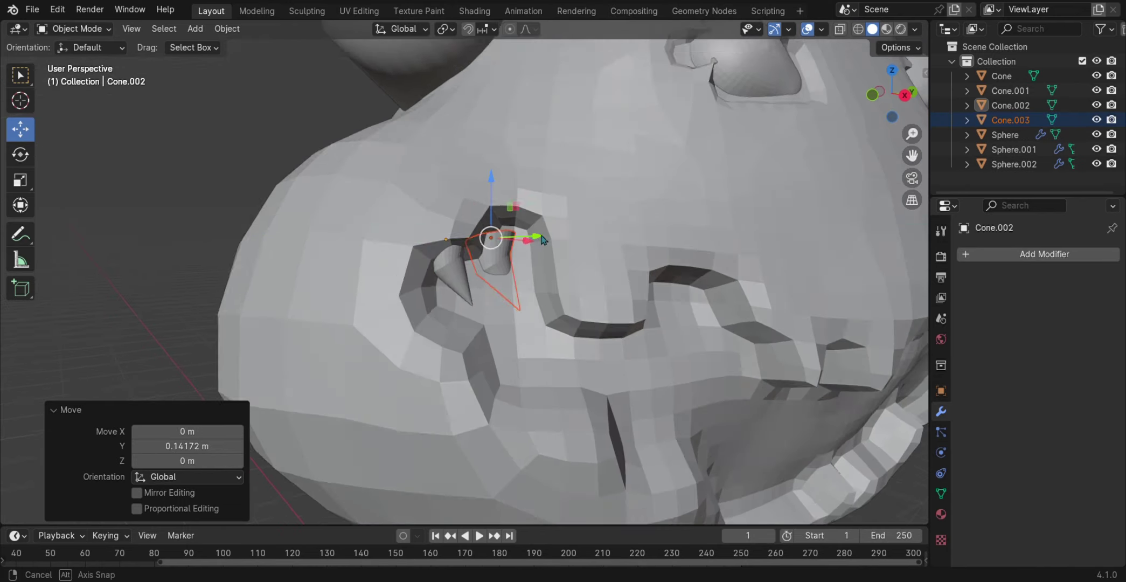
{"action": "mouse_move", "coordinate": [501, 226]}
{"action": "middle_mouse_down"}
{"action": "mouse_move", "coordinate": [612, 375]}
{"action": "mouse_move", "coordinate": [516, 215]}
{"action": "middle_mouse_up"}
{"action": "left_click_drag", "start_coordinate": [516, 216], "coordinate": [524, 152]}
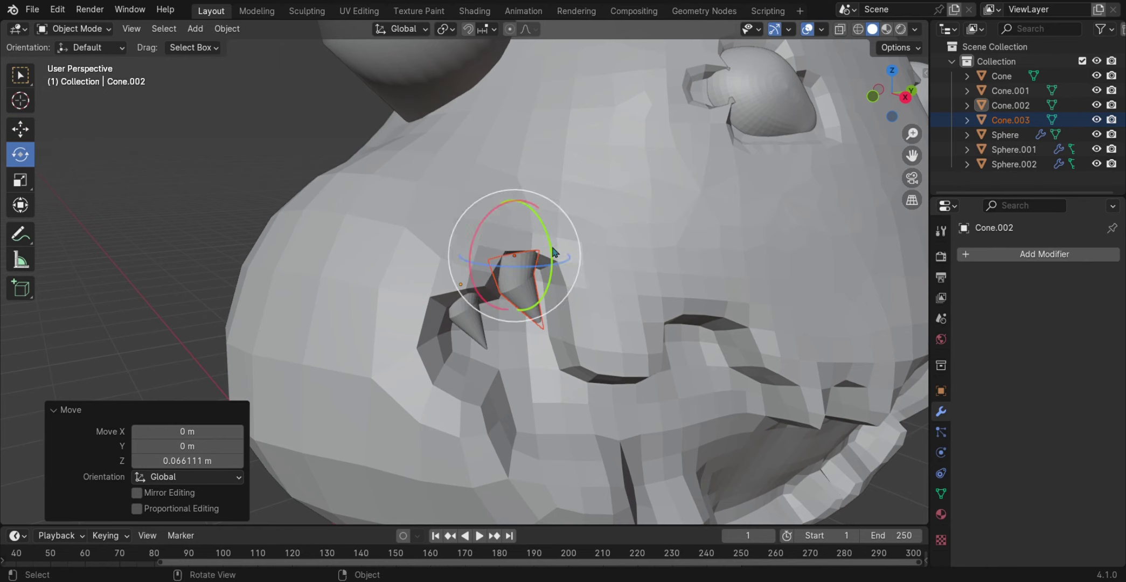
Step: Rotate the second tooth about Y and move it -0.018075 m along X and 0.004065 m along Y
{"action": "left_click_drag", "start_coordinate": [554, 251], "coordinate": [541, 232]}
{"action": "left_click", "coordinate": [21, 129]}
{"action": "middle_click_drag", "start_coordinate": [486, 269], "coordinate": [566, 323]}
{"action": "left_click_drag", "start_coordinate": [566, 323], "coordinate": [560, 320]}
{"action": "middle_click_drag", "start_coordinate": [561, 320], "coordinate": [581, 289]}
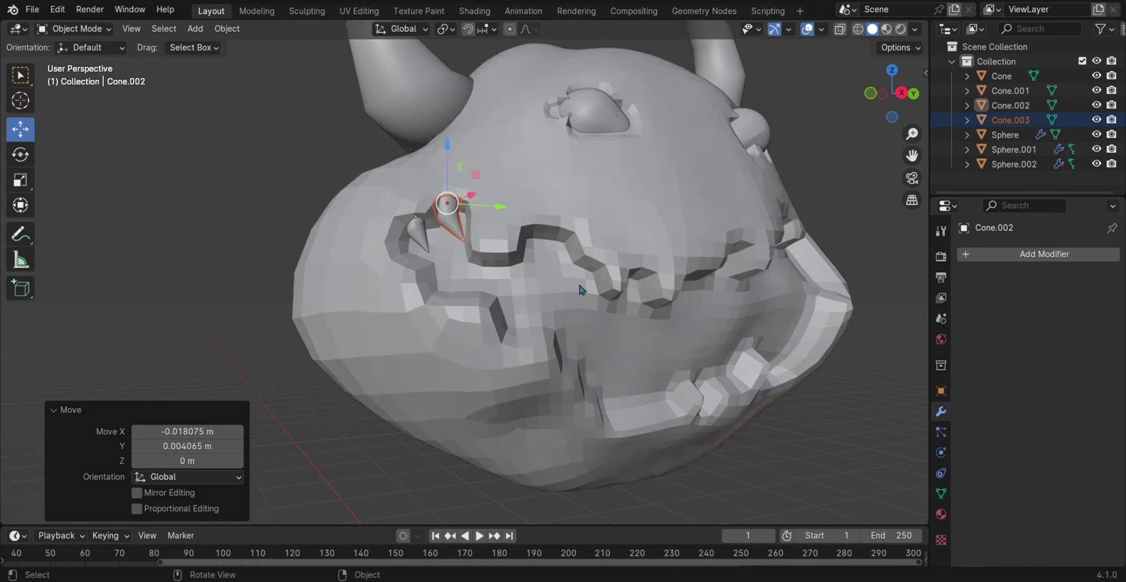
Step: Edit the head with its subdivision type set to Simple, and select the recessed faces inside the mouth
{"action": "left_click", "coordinate": [494, 298]}
{"action": "key", "text": "Tab"}
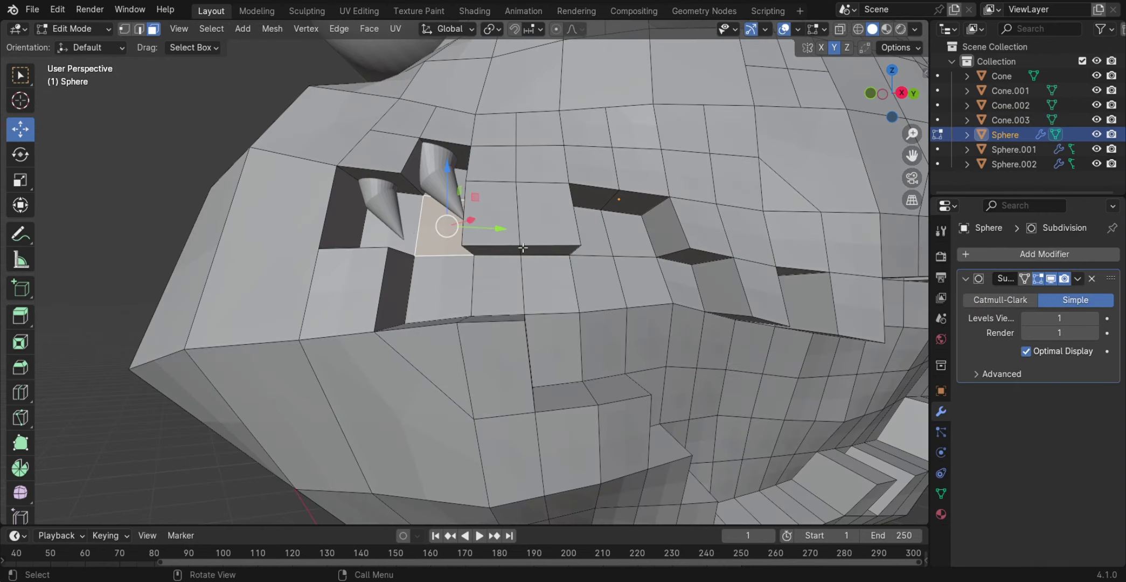
{"action": "scroll", "coordinate": [682, 299], "scroll_direction": "down", "scroll_amount": 4}
{"action": "middle_click_drag", "start_coordinate": [682, 298], "coordinate": [480, 212]}
{"action": "left_click_drag", "start_coordinate": [711, 270], "coordinate": [711, 270]}
{"action": "middle_click_drag", "start_coordinate": [712, 270], "coordinate": [532, 324]}
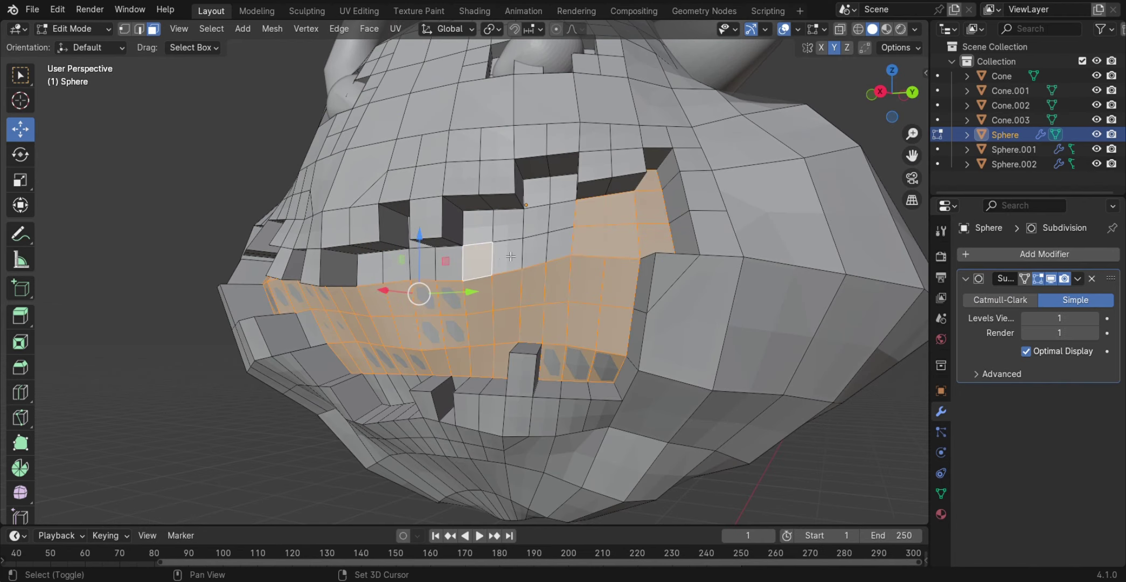
Step: Add the remaining inner faces under the upper lip to the selection and scale the mouth cavity by 0.973
{"action": "middle_click_drag", "start_coordinate": [563, 253], "coordinate": [583, 214]}
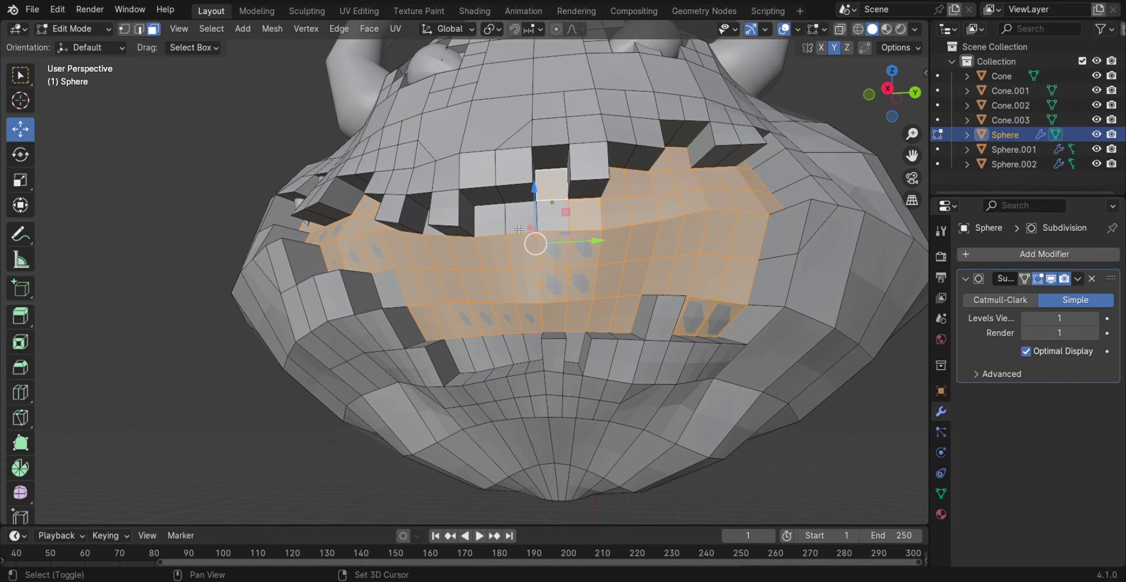
{"action": "middle_click_drag", "start_coordinate": [519, 230], "coordinate": [505, 277]}
{"action": "left_click_drag", "start_coordinate": [505, 276], "coordinate": [539, 279]}
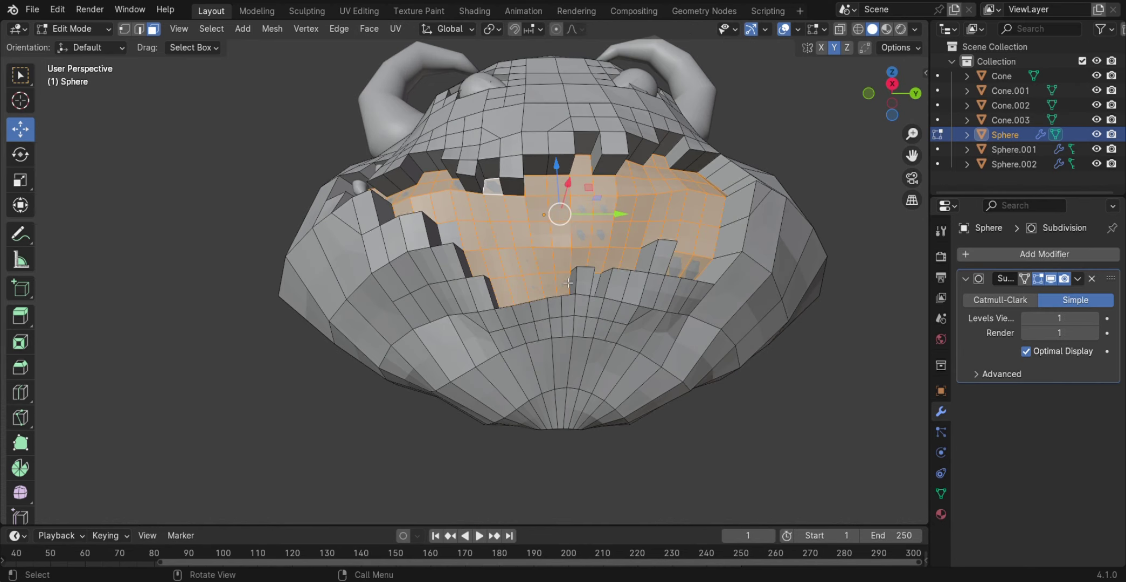
{"action": "middle_click_drag", "start_coordinate": [568, 283], "coordinate": [571, 323]}
{"action": "key", "text": "s"}
{"action": "left_click", "coordinate": [893, 514]}
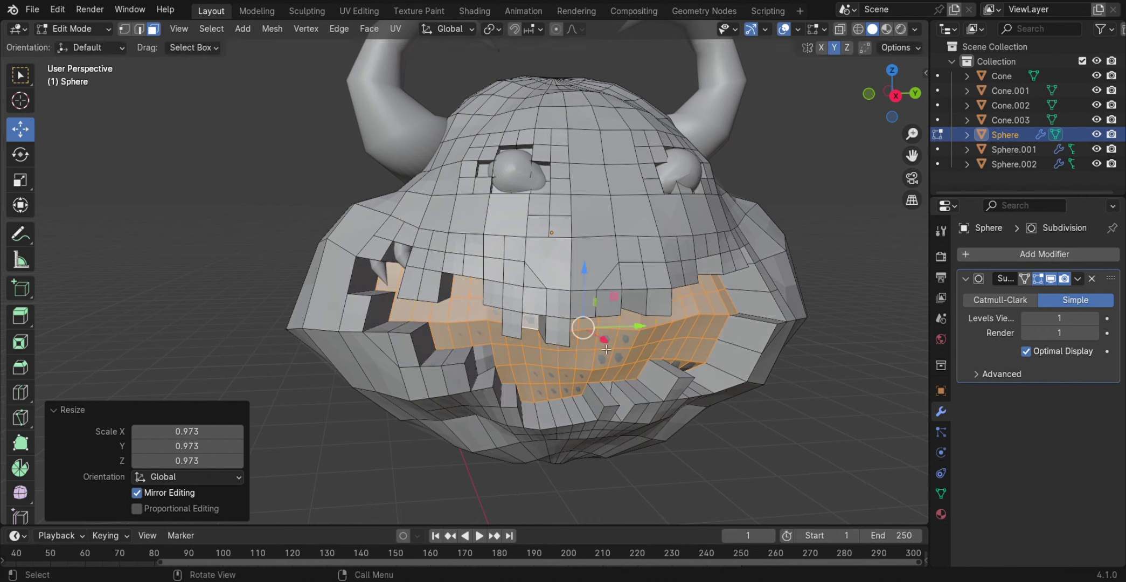
Step: Set the head's subdivision type to Catmull-Clark, deselect everything and return to Object Mode
{"action": "left_click", "coordinate": [1001, 300]}
{"action": "key", "text": "alt+a"}
{"action": "middle_click_drag", "start_coordinate": [620, 334], "coordinate": [687, 387]}
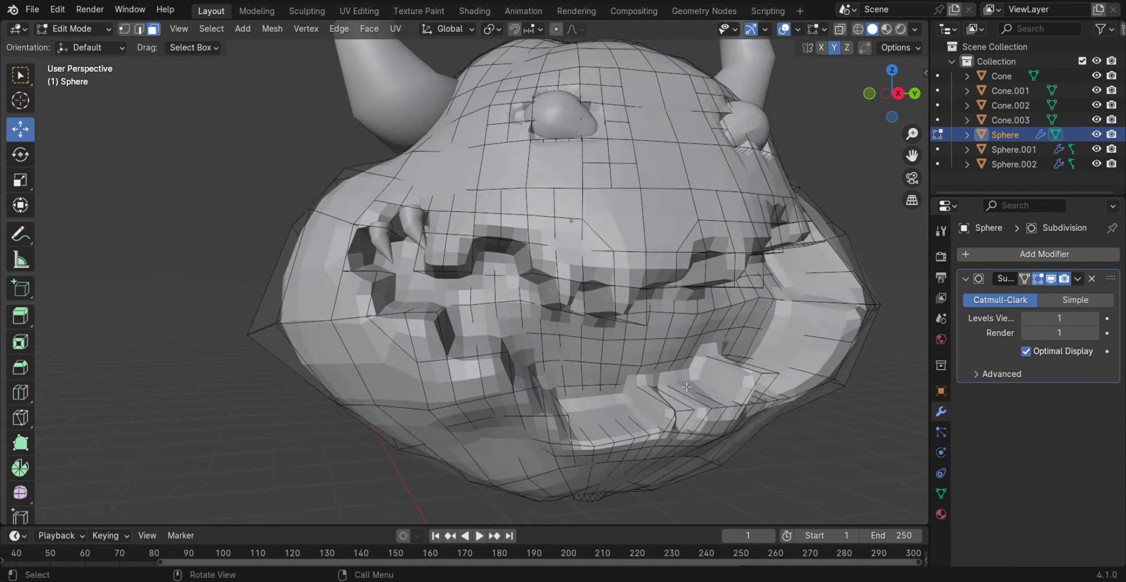
{"action": "key", "text": "Tab"}
Step: Move the outermost tooth about -0.041 m along X, deeper into the mouth corner
{"action": "scroll", "coordinate": [687, 387], "scroll_direction": "up", "scroll_amount": 5}
{"action": "left_click", "coordinate": [518, 313]}
{"action": "key", "text": "g"}
{"action": "key", "text": "x"}
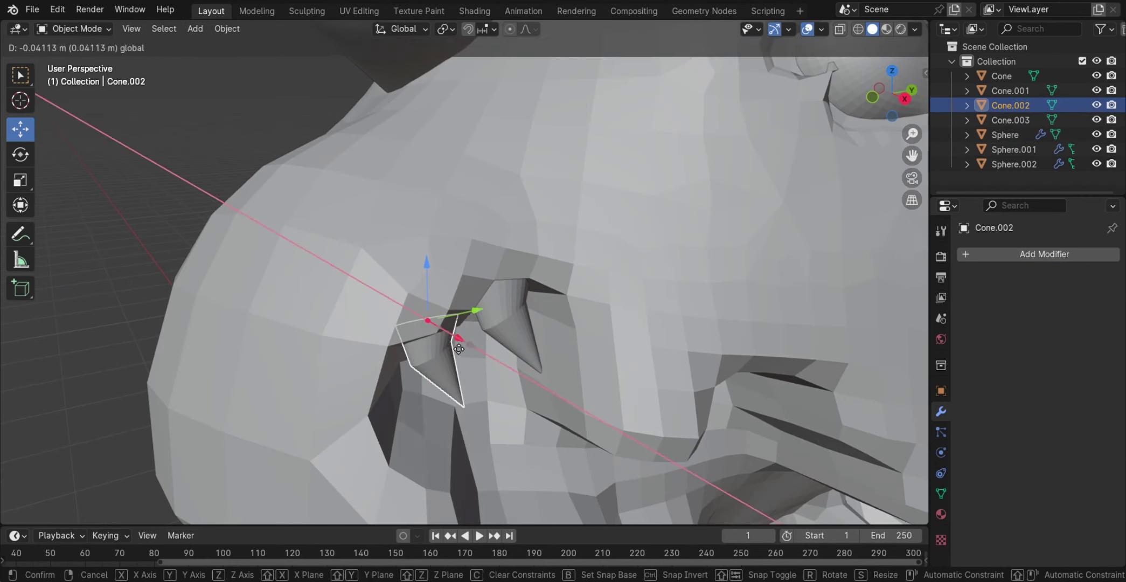
{"action": "left_click", "coordinate": [458, 349]}
{"action": "middle_click_drag", "start_coordinate": [459, 349], "coordinate": [455, 162]}
Step: Select the second tooth from the corner and scale it by 1.129
{"action": "left_click", "coordinate": [452, 157]}
{"action": "key", "text": "s"}
{"action": "left_click", "coordinate": [460, 151]}
{"action": "scroll", "coordinate": [460, 151], "scroll_direction": "up", "scroll_amount": 2}
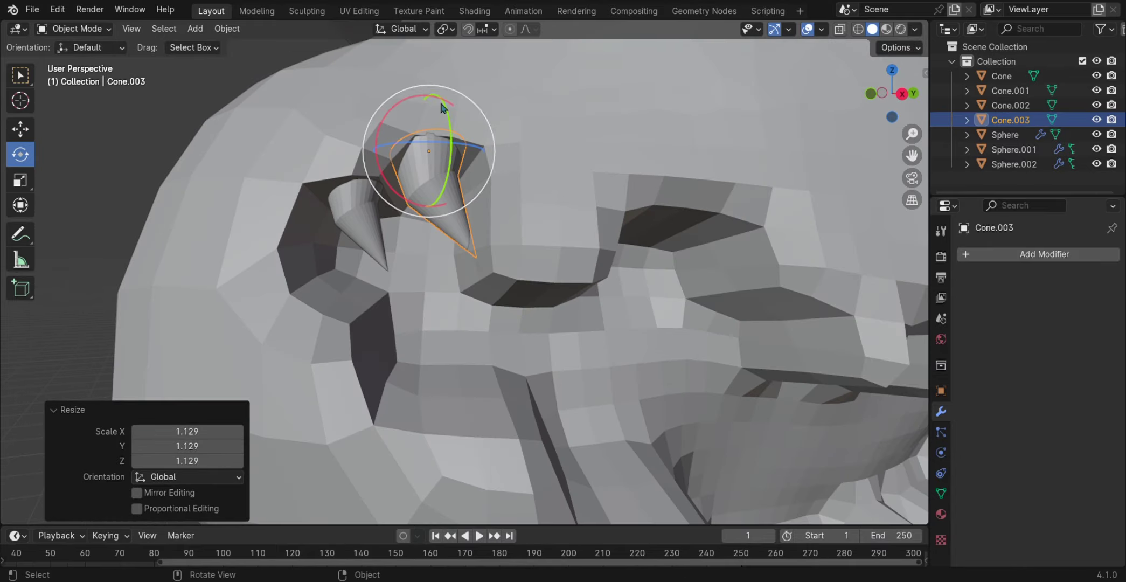
Step: Rotate the second tooth about Y, nudge it -0.001168 m along Z and enlarge it by about 1.05
{"action": "left_click_drag", "start_coordinate": [442, 108], "coordinate": [536, 98]}
{"action": "key", "text": "shift+space"}
{"action": "key", "text": "g"}
{"action": "left_click", "coordinate": [431, 141]}
{"action": "scroll", "coordinate": [647, 202], "scroll_direction": "down", "scroll_amount": 2}
{"action": "key", "text": "s"}
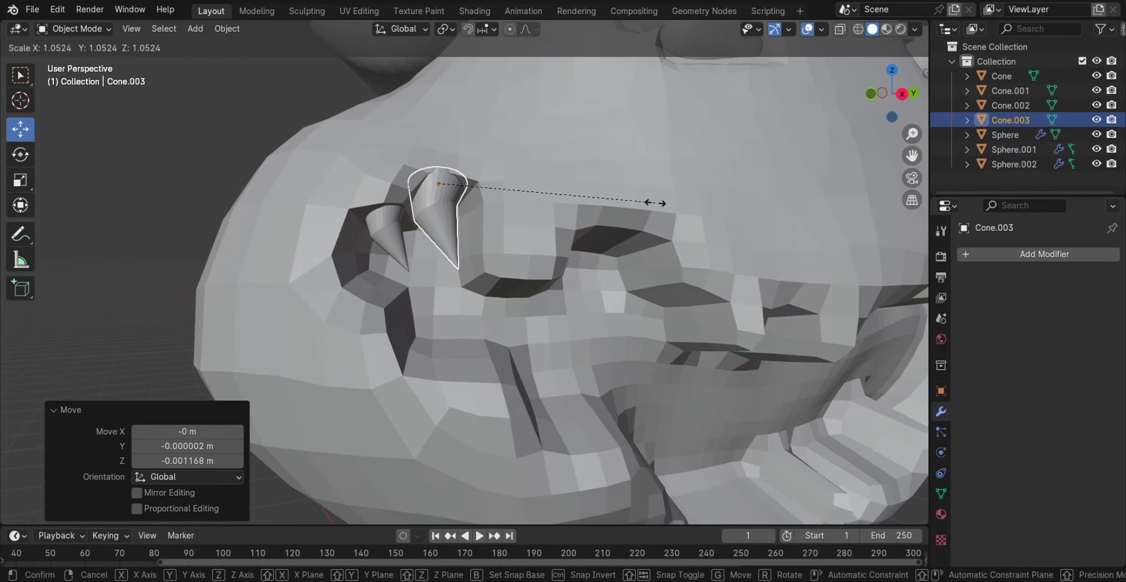
Step: Duplicate the second tooth and move the copy 0.23545 m along Y and -0.31784 m along Z
{"action": "key", "text": "ctrl+c"}
{"action": "key", "text": "ctrl+v"}
{"action": "key", "text": "g"}
{"action": "key", "text": "shift+x"}
{"action": "left_click", "coordinate": [551, 232]}
{"action": "middle_click_drag", "start_coordinate": [551, 232], "coordinate": [686, 289]}
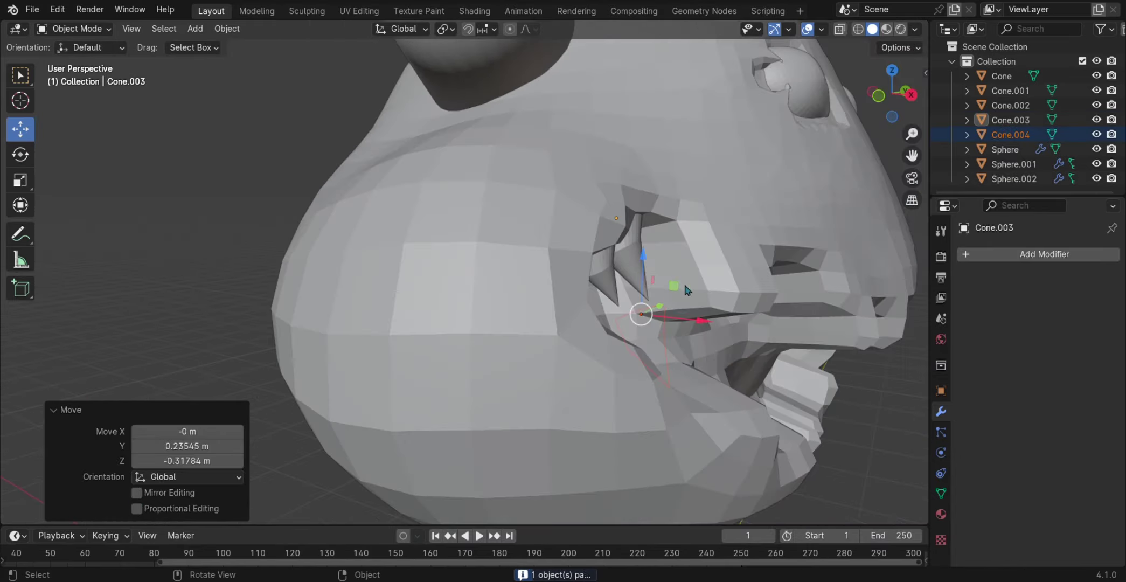
Step: Shift the third tooth along Y, and by 0.033313 m along X, to seat it under the upper lip
{"action": "scroll", "coordinate": [761, 335], "scroll_direction": "up", "scroll_amount": 2}
{"action": "key", "text": "g"}
{"action": "key", "text": "y"}
{"action": "left_click", "coordinate": [762, 323]}
{"action": "scroll", "coordinate": [762, 323], "scroll_direction": "down", "scroll_amount": 2}
{"action": "left_click_drag", "start_coordinate": [754, 318], "coordinate": [776, 319]}
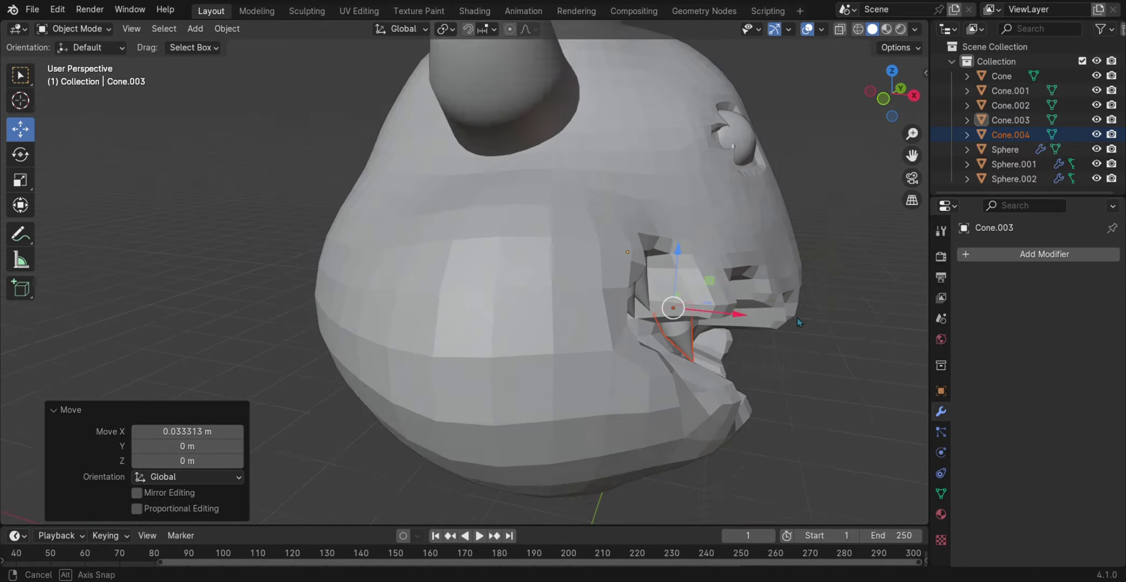
Step: Select the third upper tooth from the corner and scale it by about 1.13
{"action": "scroll", "coordinate": [794, 330], "scroll_direction": "up", "scroll_amount": 1}
{"action": "scroll", "coordinate": [794, 327], "scroll_direction": "up", "scroll_amount": 2}
{"action": "left_click", "coordinate": [620, 280]}
{"action": "scroll", "coordinate": [620, 280], "scroll_direction": "up", "scroll_amount": 3}
{"action": "key", "text": "s"}
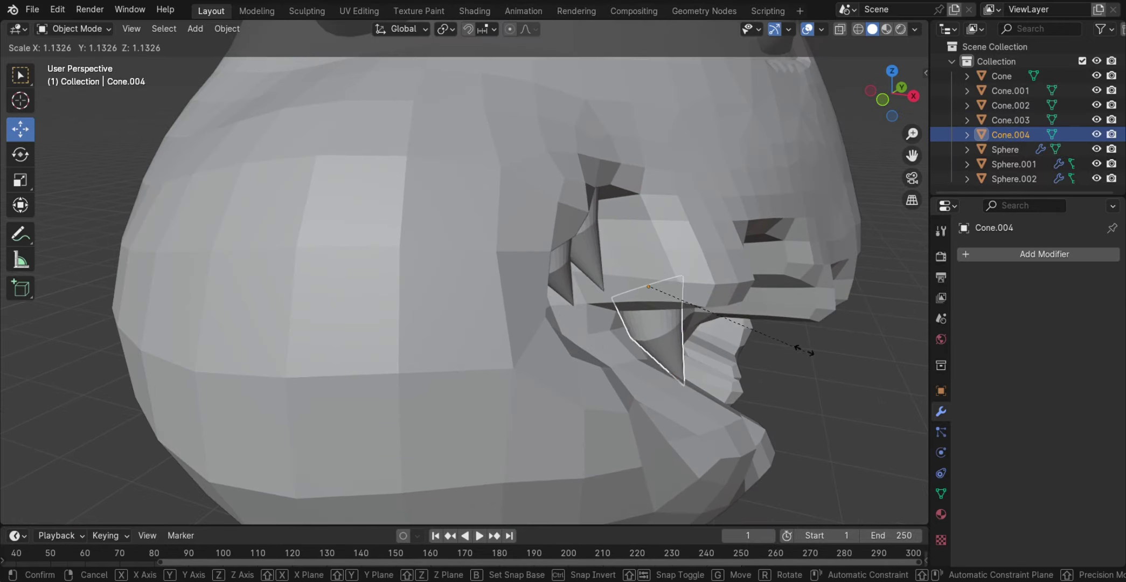
{"action": "left_click", "coordinate": [701, 372]}
Step: Rotate the third tooth about Y, then move it 0.034476 m along X and about -0.031 m along Y
{"action": "middle_click_drag", "start_coordinate": [700, 372], "coordinate": [634, 358]}
{"action": "key", "text": "r"}
{"action": "key", "text": "y"}
{"action": "left_click", "coordinate": [646, 355]}
{"action": "left_click_drag", "start_coordinate": [635, 347], "coordinate": [637, 345]}
{"action": "middle_click_drag", "start_coordinate": [637, 345], "coordinate": [613, 291]}
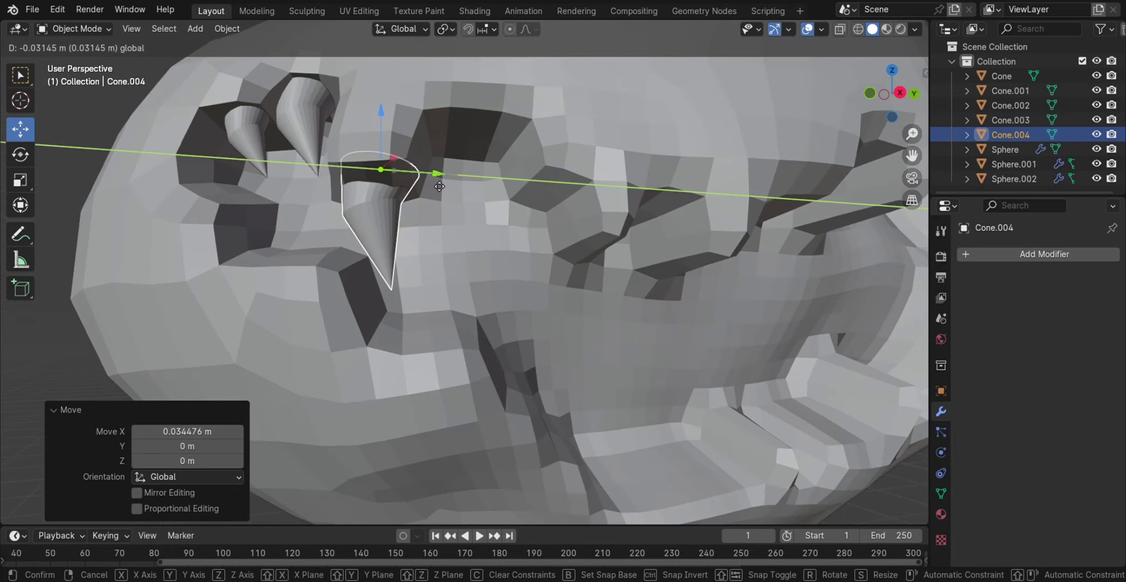
Step: Duplicate the third tooth, enlarge the copy and seat it in the next upper gap, shifted along Y and X and raised 0.063335 m
{"action": "key", "text": "ctrl+v"}
{"action": "key", "text": "g"}
{"action": "key", "text": "y"}
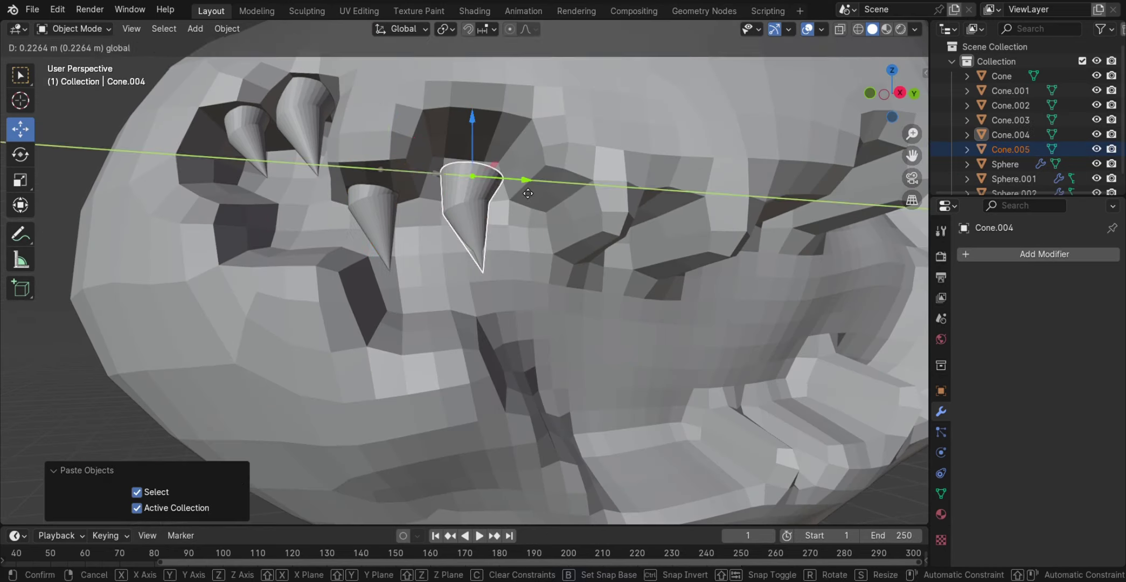
{"action": "left_click", "coordinate": [577, 237]}
{"action": "key", "text": "s"}
{"action": "left_click_drag", "start_coordinate": [479, 131], "coordinate": [480, 125]}
{"action": "middle_click_drag", "start_coordinate": [480, 125], "coordinate": [593, 178]}
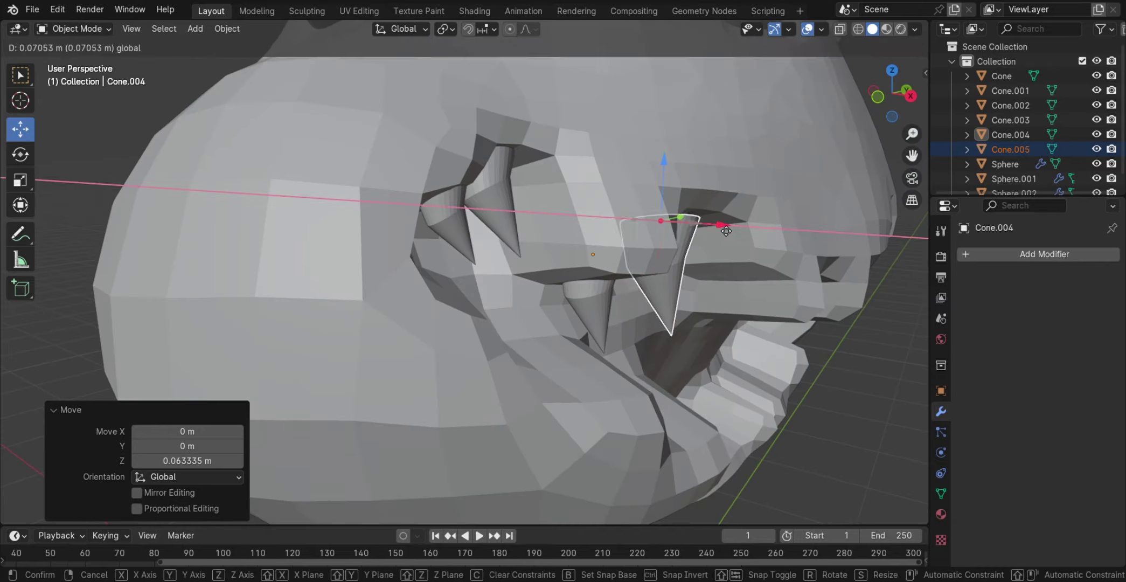
{"action": "left_click_drag", "start_coordinate": [593, 178], "coordinate": [620, 187]}
Step: Duplicate a fifth upper tooth beside the fourth, scale it by 0.604 and nudge it 0.024469 m along Y
{"action": "middle_click_drag", "start_coordinate": [620, 187], "coordinate": [453, 138]}
{"action": "key", "text": "ctrl+v"}
{"action": "left_click_drag", "start_coordinate": [453, 134], "coordinate": [542, 216]}
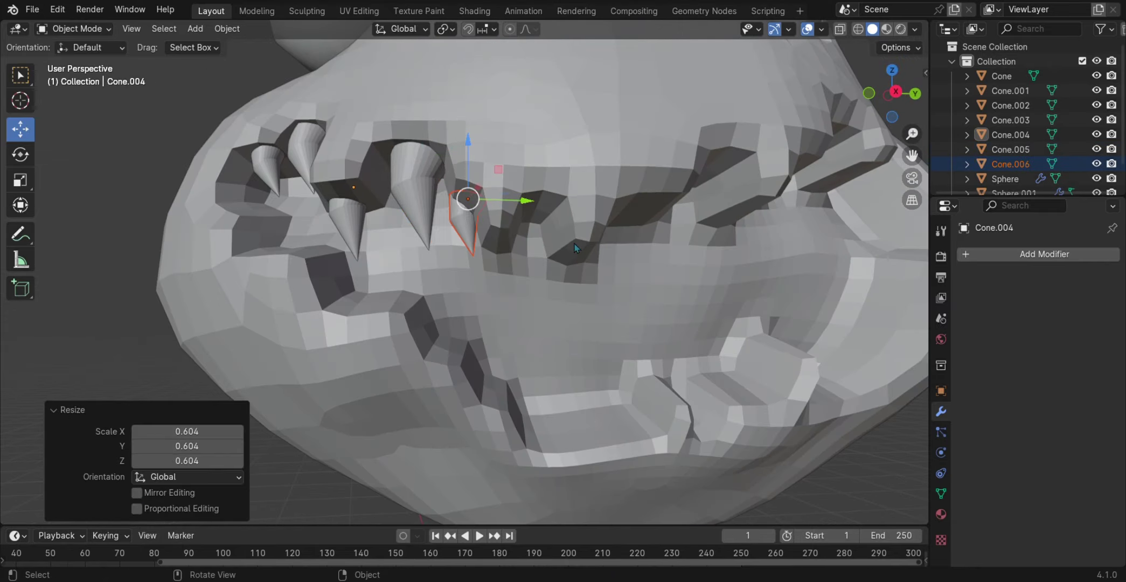
{"action": "middle_click_drag", "start_coordinate": [575, 244], "coordinate": [658, 206]}
{"action": "left_click_drag", "start_coordinate": [655, 214], "coordinate": [662, 216]}
{"action": "middle_click_drag", "start_coordinate": [662, 216], "coordinate": [410, 211]}
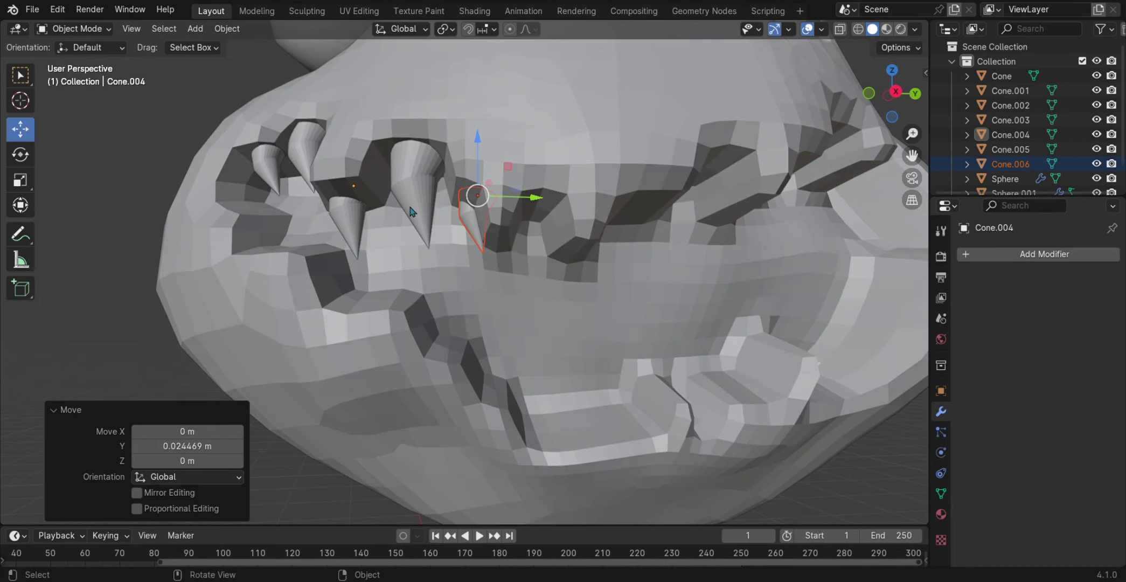
Step: Rotate the small fifth tooth -13.9° about X and adjust its size
{"action": "left_click_drag", "start_coordinate": [460, 150], "coordinate": [460, 152]}
{"action": "scroll", "coordinate": [485, 215], "scroll_direction": "down", "scroll_amount": 3}
{"action": "scroll", "coordinate": [485, 216], "scroll_direction": "up", "scroll_amount": 6}
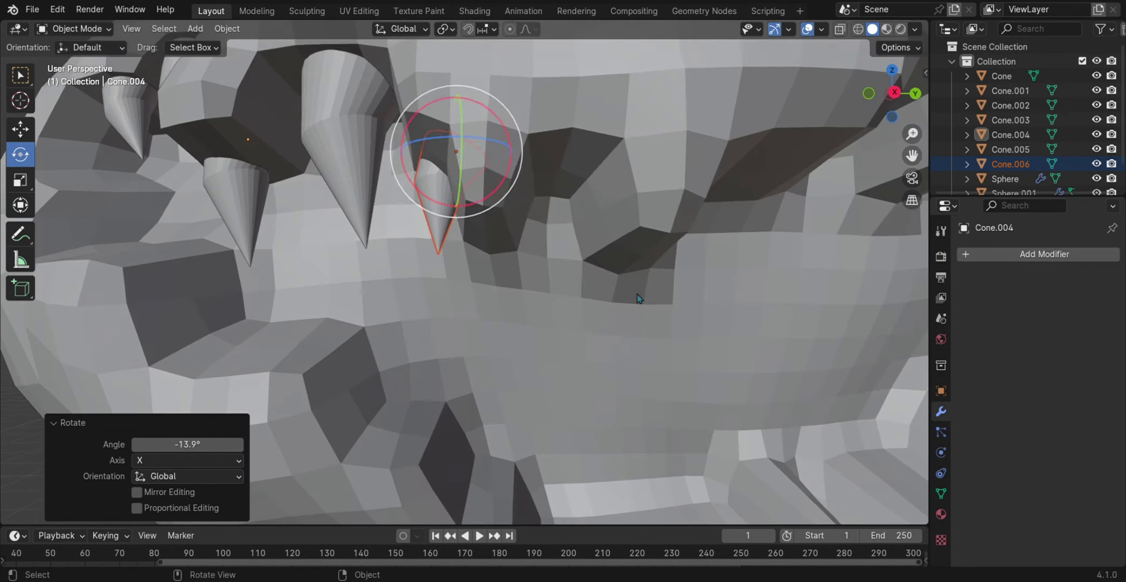
{"action": "key", "text": "s"}
{"action": "left_click", "coordinate": [648, 314]}
Step: Duplicate the small fifth tooth, move the copy 0.19246 m along Y and enlarge it
{"action": "key", "text": "ctrl+v"}
{"action": "scroll", "coordinate": [644, 314], "scroll_direction": "down", "scroll_amount": 4}
{"action": "key", "text": "g"}
{"action": "key", "text": "y"}
{"action": "left_click", "coordinate": [643, 345]}
{"action": "key", "text": "s"}
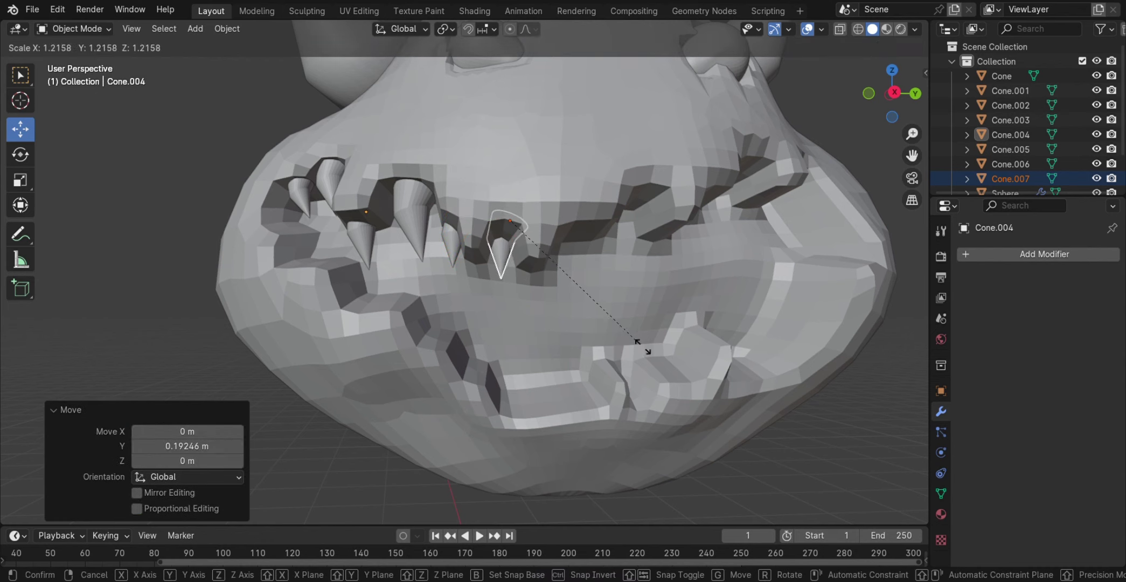
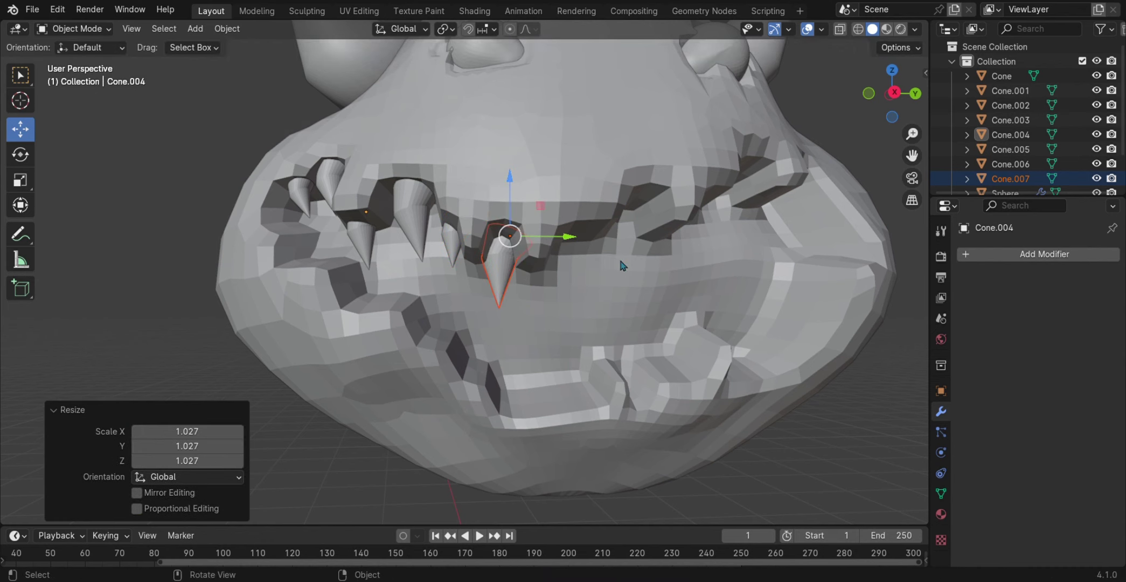
Step: Duplicate the sixth upper tooth, move the copy 0.26219 m along Y and rotate it -180° about Z
{"action": "key", "text": "ctrl+v"}
{"action": "key", "text": "g"}
{"action": "key", "text": "y"}
{"action": "left_click", "coordinate": [629, 240]}
{"action": "key", "text": "shift+space"}
{"action": "key", "text": "r"}
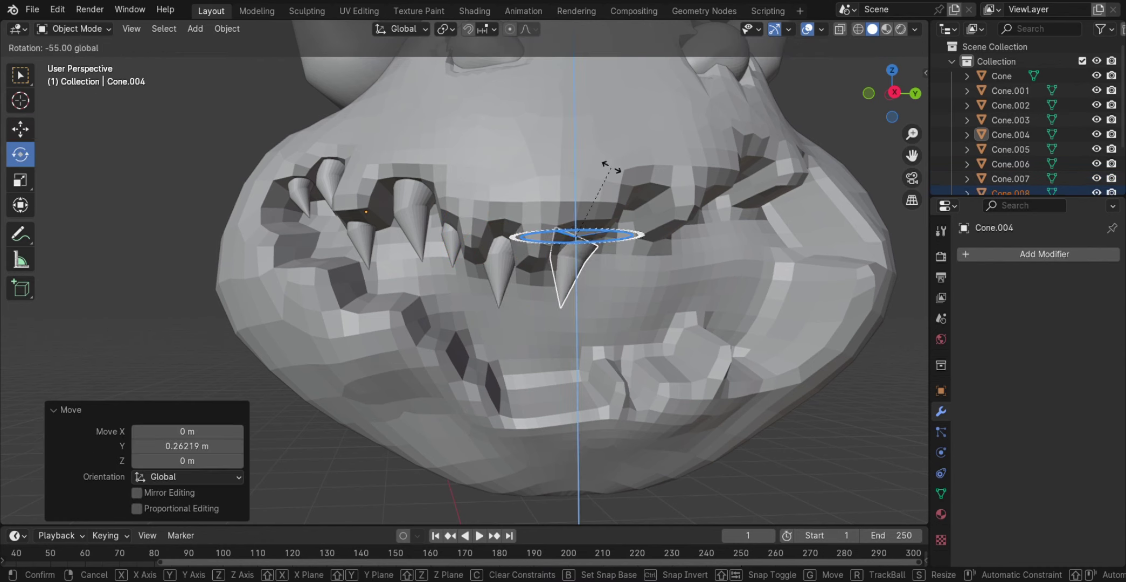
{"action": "left_click", "coordinate": [650, 259]}
{"action": "key", "text": "shift+space"}
{"action": "key", "text": "g"}
{"action": "middle_click_drag", "start_coordinate": [474, 485], "coordinate": [492, 500]}
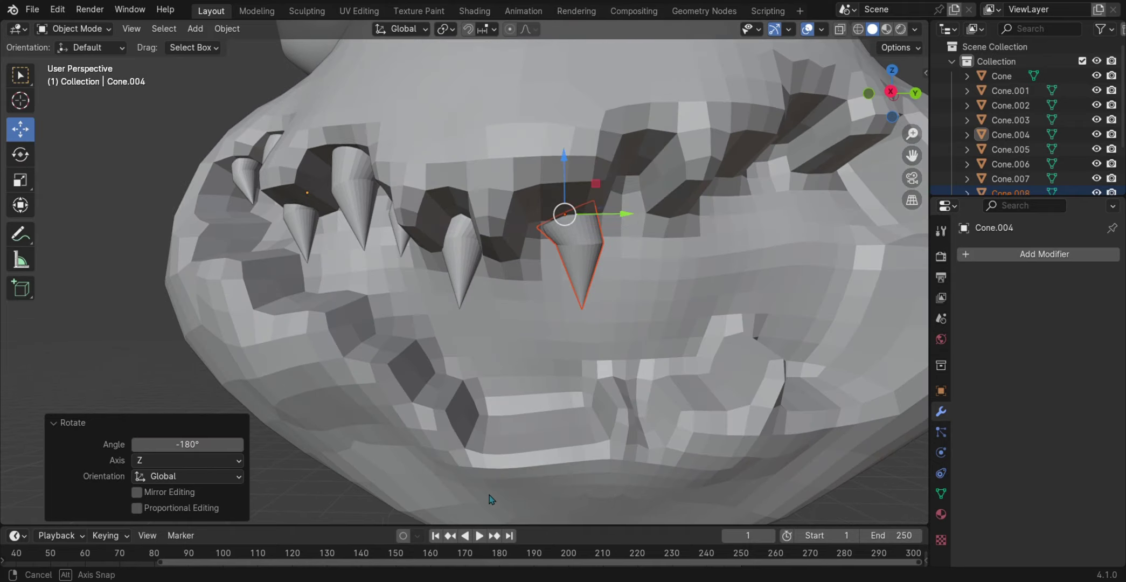
Step: Shift the seventh tooth along X, scale it by 0.975 and move it along Y toward the far upper gaps
{"action": "left_click", "coordinate": [697, 269]}
{"action": "key", "text": "ctrl+z"}
{"action": "middle_click_drag", "start_coordinate": [697, 269], "coordinate": [635, 319]}
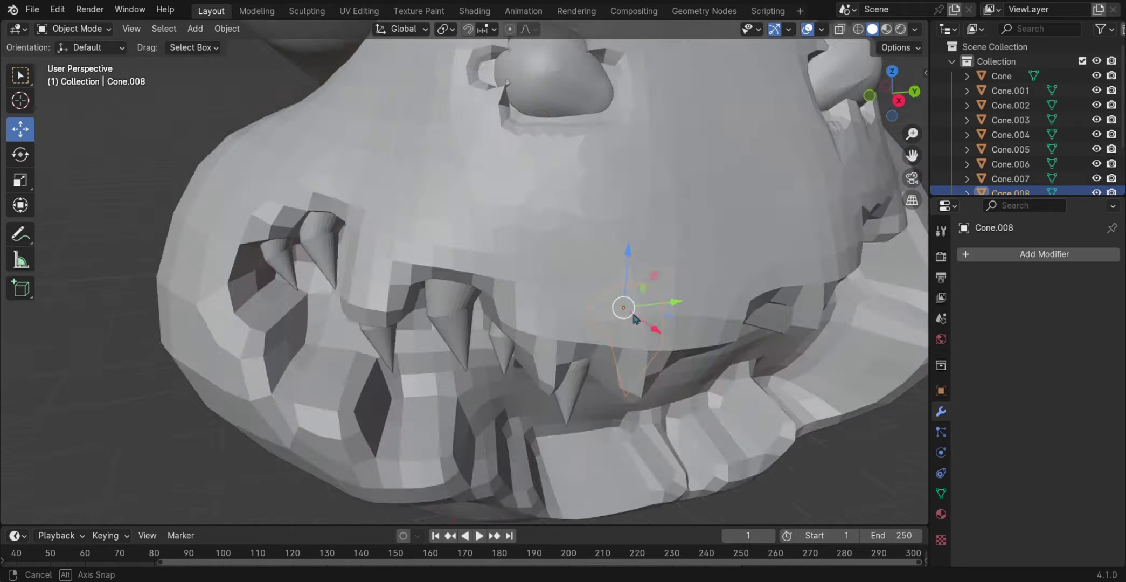
{"action": "left_click_drag", "start_coordinate": [653, 327], "coordinate": [674, 356]}
{"action": "middle_click_drag", "start_coordinate": [674, 355], "coordinate": [503, 251]}
{"action": "left_click", "coordinate": [692, 328]}
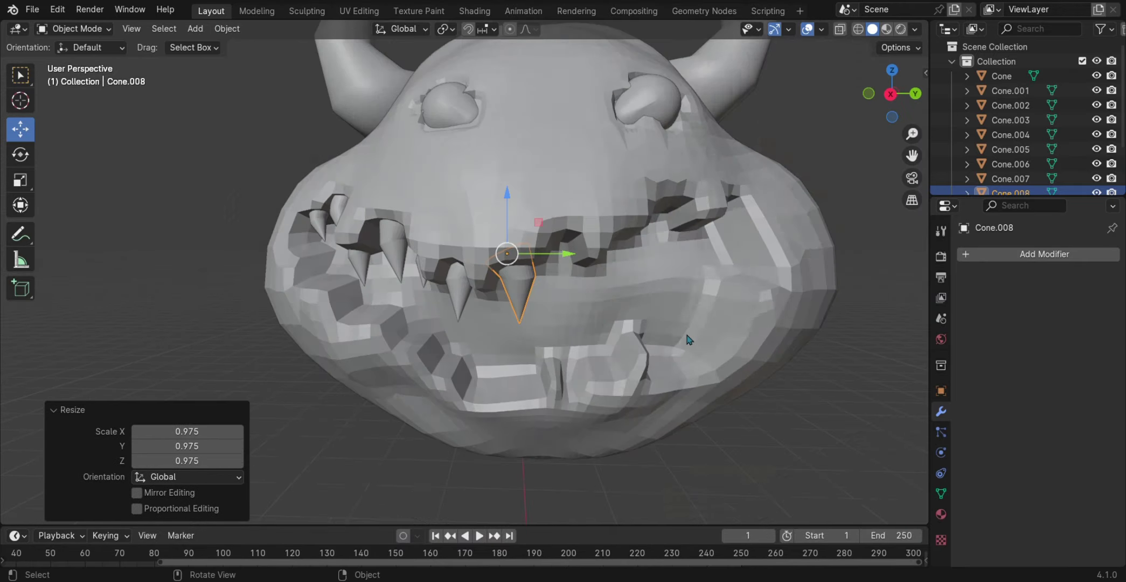
{"action": "scroll", "coordinate": [503, 252], "scroll_direction": "up", "scroll_amount": 2}
{"action": "left_click_drag", "start_coordinate": [598, 232], "coordinate": [637, 237]}
Step: Duplicate the sixth upper tooth, move the copy along Y into the neighbouring gap and scale it by 1.115
{"action": "left_click", "coordinate": [689, 206]}
{"action": "key", "text": "ctrl+v"}
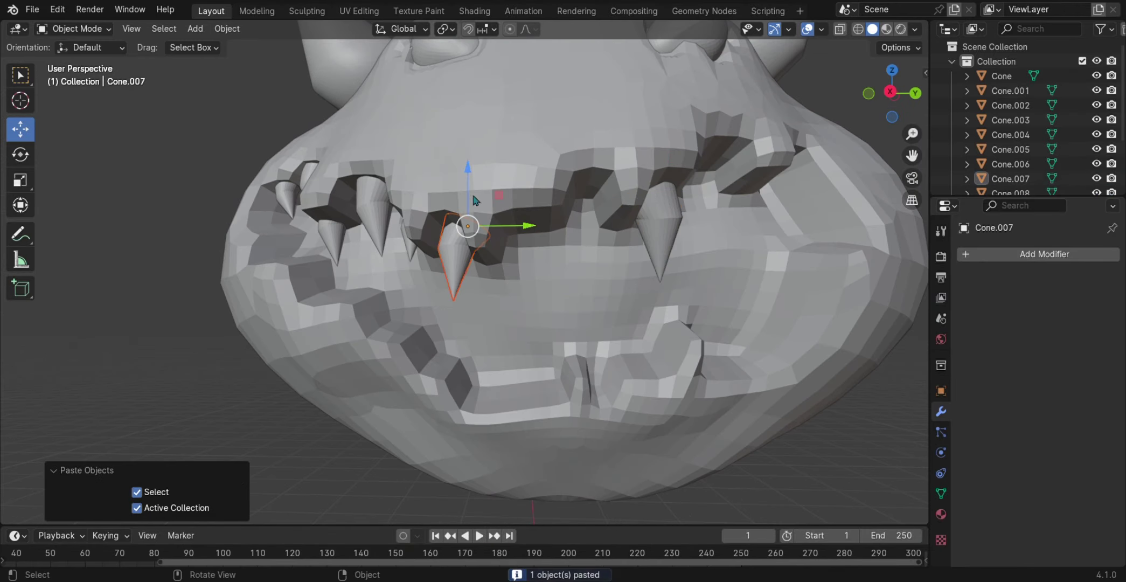
{"action": "left_click_drag", "start_coordinate": [565, 178], "coordinate": [596, 232]}
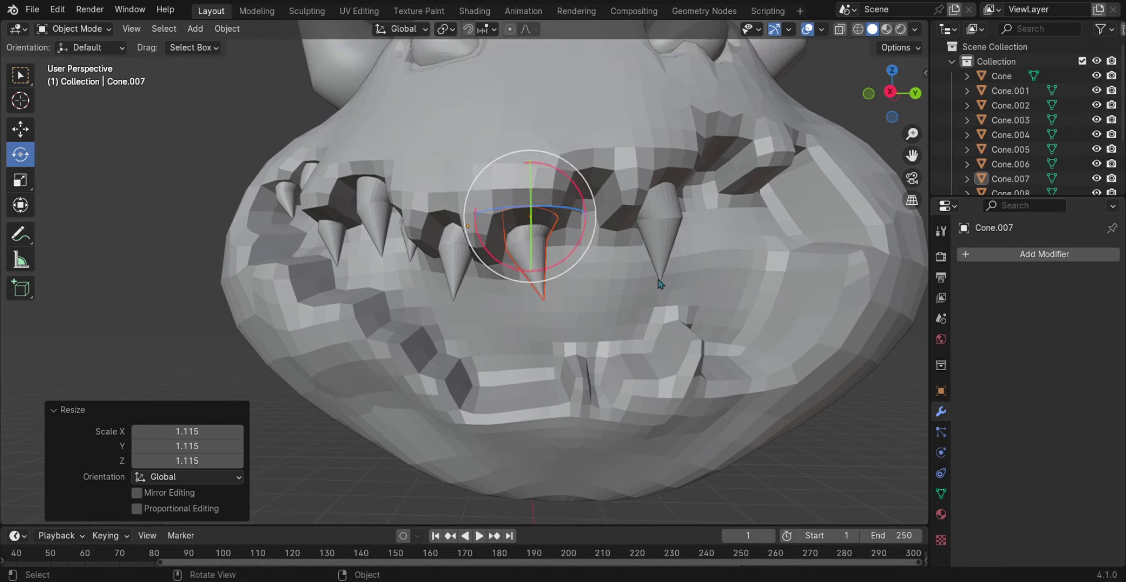
{"action": "middle_click_drag", "start_coordinate": [661, 284], "coordinate": [593, 268]}
{"action": "scroll", "coordinate": [592, 269], "scroll_direction": "up", "scroll_amount": 2}
{"action": "key", "text": "ctrl+v"}
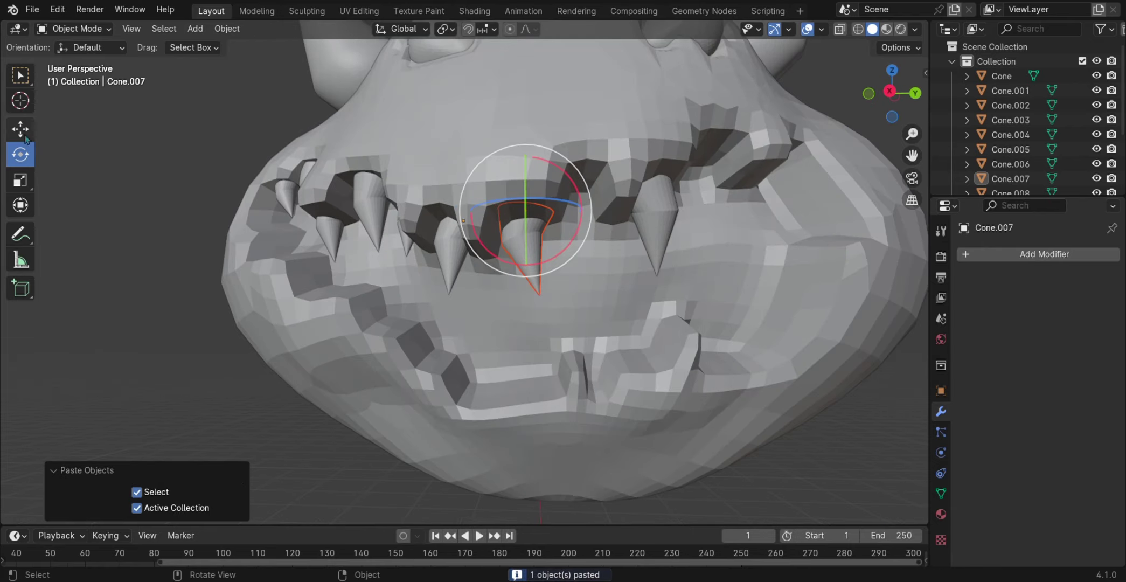
{"action": "left_click", "coordinate": [25, 139]}
{"action": "left_click_drag", "start_coordinate": [560, 205], "coordinate": [593, 210]}
{"action": "middle_click_drag", "start_coordinate": [593, 216], "coordinate": [674, 270]}
{"action": "key", "text": "s"}
{"action": "left_click", "coordinate": [674, 269]}
{"action": "scroll", "coordinate": [720, 281], "scroll_direction": "down", "scroll_amount": 1}
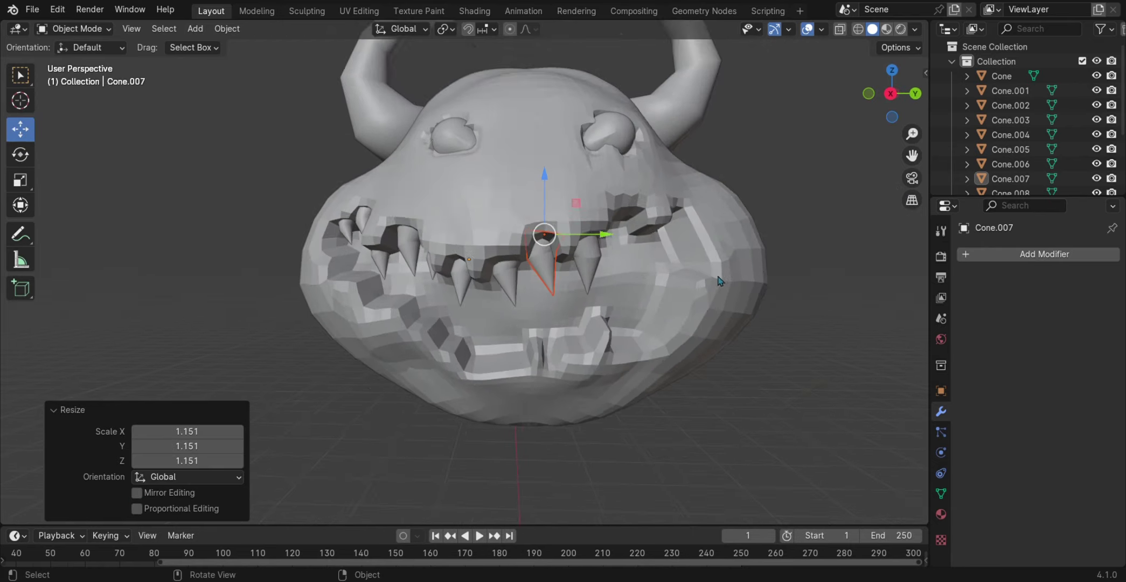
{"action": "scroll", "coordinate": [719, 280], "scroll_direction": "up", "scroll_amount": 2}
{"action": "key", "text": "ctrl+z"}
{"action": "key", "text": "ctrl+z"}
{"action": "key", "text": "ctrl+z"}
Step: Duplicate the rotated Cone.008 tooth, move the copy along Y and Z into the next upper gap and resize it
{"action": "scroll", "coordinate": [628, 299], "scroll_direction": "up", "scroll_amount": 1}
{"action": "key", "text": "ctrl+v"}
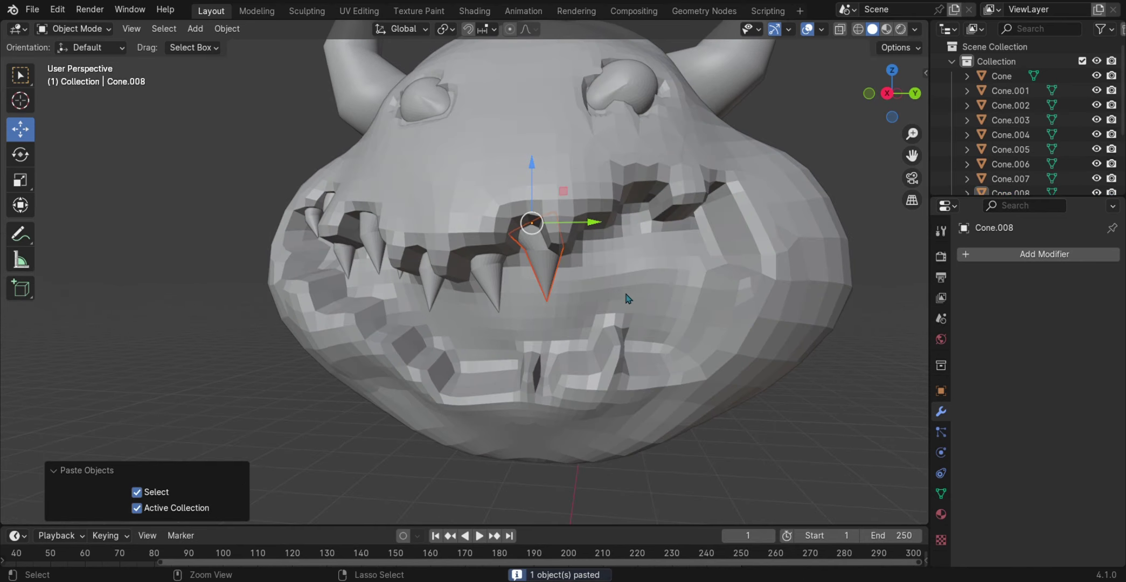
{"action": "left_click_drag", "start_coordinate": [564, 191], "coordinate": [623, 186]}
{"action": "key", "text": "s"}
Step: Place another copy of the rotated tooth in the following upper gap, adjust it along X and scale it by 1.092
{"action": "key", "text": "ctrl+z"}
{"action": "key", "text": "ctrl+z"}
{"action": "key", "text": "g"}
{"action": "key", "text": "shift+x"}
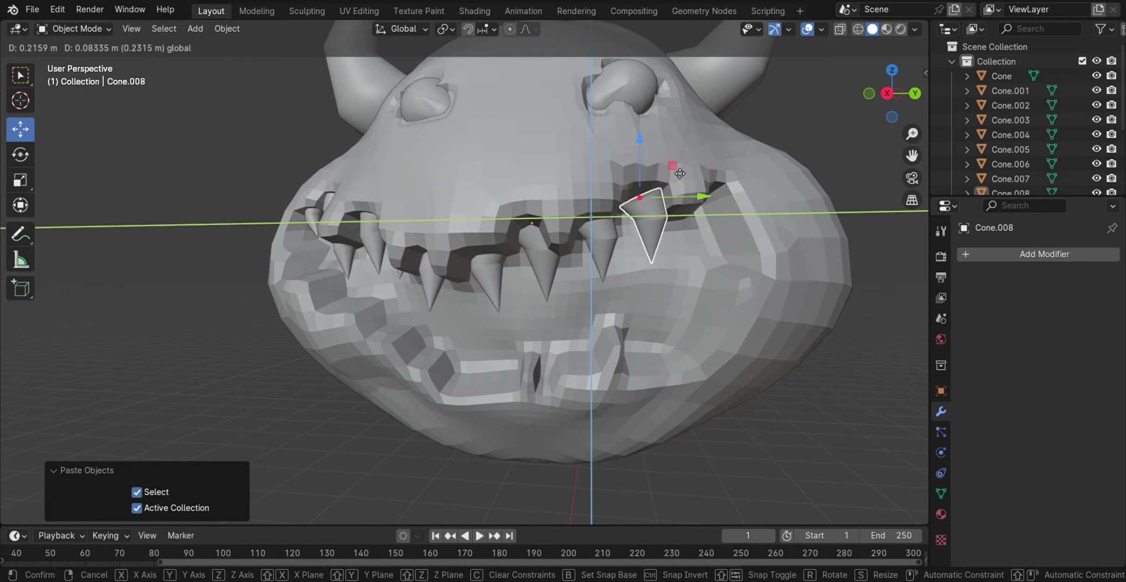
{"action": "key", "text": "Return"}
{"action": "key", "text": "g"}
{"action": "key", "text": "x"}
{"action": "left_click", "coordinate": [747, 255]}
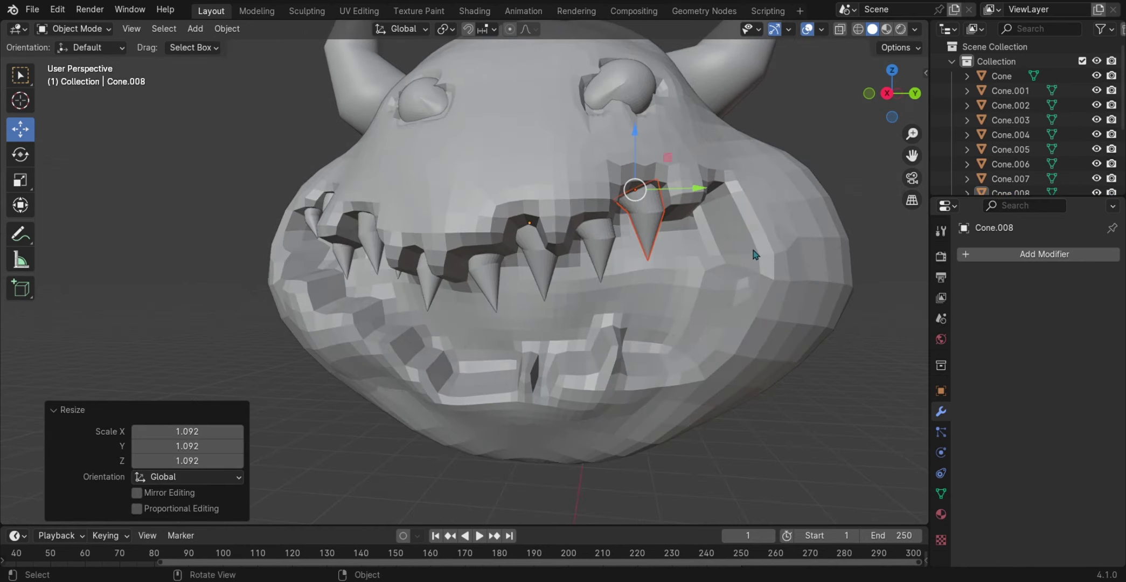
Step: Place one more copy of the tooth at the far upper mouth corner and move it -0.09841 m along X
{"action": "key", "text": "ctrl+z"}
{"action": "key", "text": "ctrl+z"}
{"action": "key", "text": "g"}
{"action": "key", "text": "shift+x"}
{"action": "key", "text": "Return"}
{"action": "middle_click_drag", "start_coordinate": [755, 253], "coordinate": [620, 334]}
{"action": "key", "text": "g"}
{"action": "key", "text": "x"}
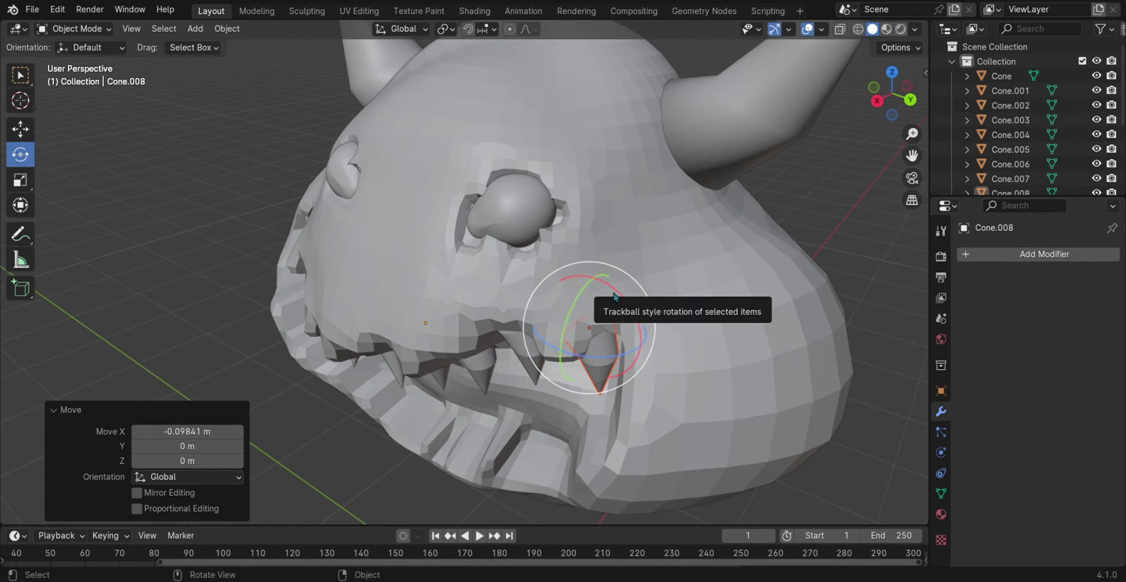
Step: Rotate the far corner tooth about Z to face outward, then deselect it
{"action": "middle_click_drag", "start_coordinate": [614, 296], "coordinate": [701, 324]}
{"action": "key", "text": "r"}
{"action": "key", "text": "z"}
{"action": "key", "text": "Return"}
{"action": "left_click", "coordinate": [745, 208]}
{"action": "scroll", "coordinate": [700, 324], "scroll_direction": "down", "scroll_amount": 2}
{"action": "key", "text": "Tab"}
{"action": "key", "text": "Tab"}
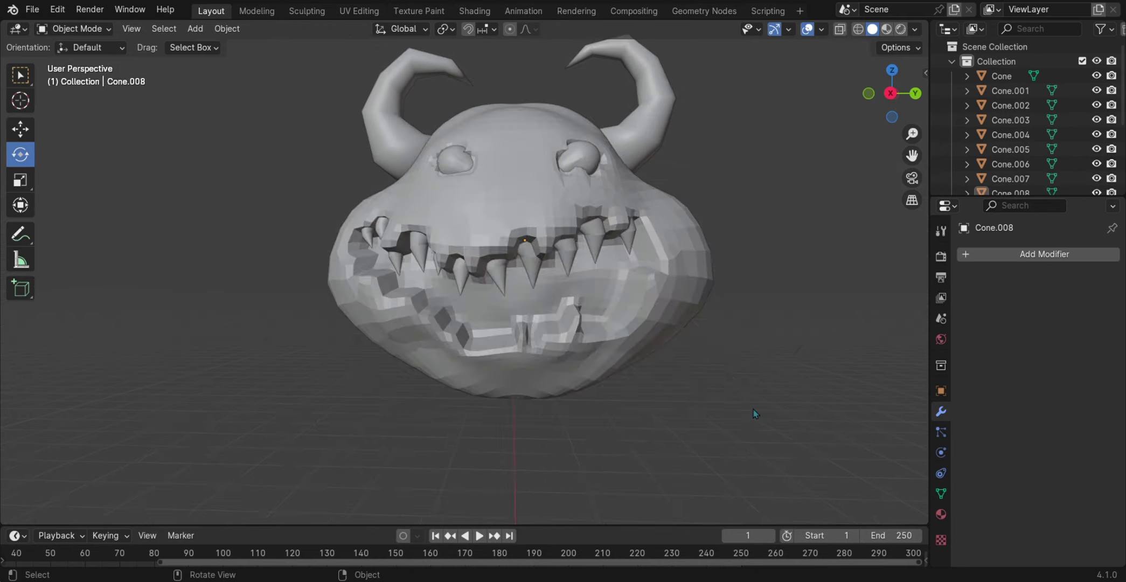
{"action": "scroll", "coordinate": [754, 414], "scroll_direction": "up", "scroll_amount": 2}
{"action": "scroll", "coordinate": [688, 369], "scroll_direction": "down", "scroll_amount": 2}
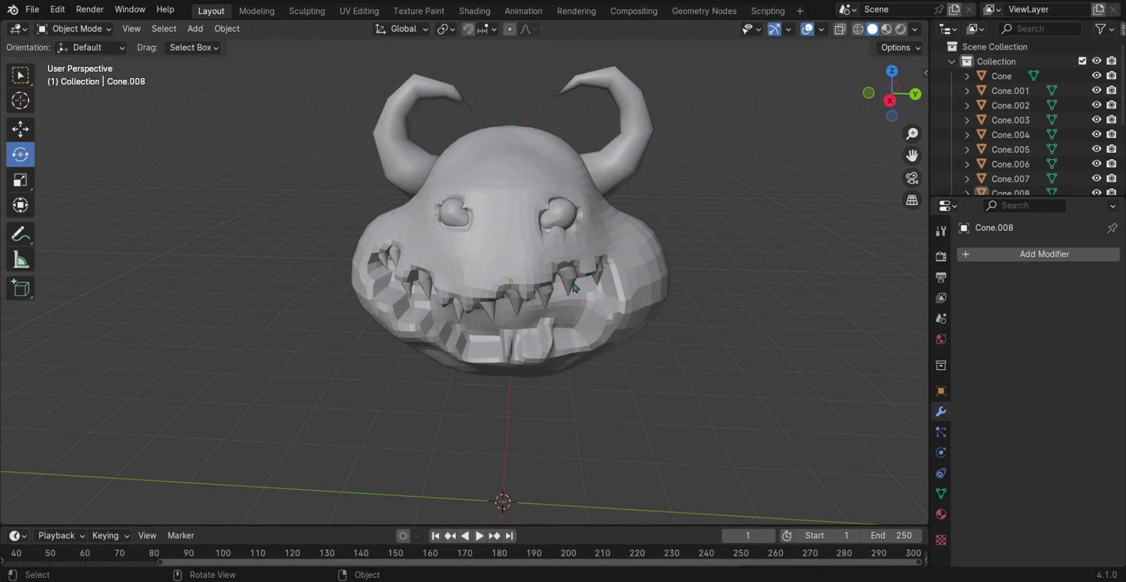
Step: Duplicate the sixth upper tooth and rotate the copy 205° about X so it points upward
{"action": "scroll", "coordinate": [479, 188], "scroll_direction": "up", "scroll_amount": 6}
{"action": "key", "text": "ctrl+v"}
{"action": "left_click_drag", "start_coordinate": [480, 194], "coordinate": [459, 186], "text": "ctrl"}
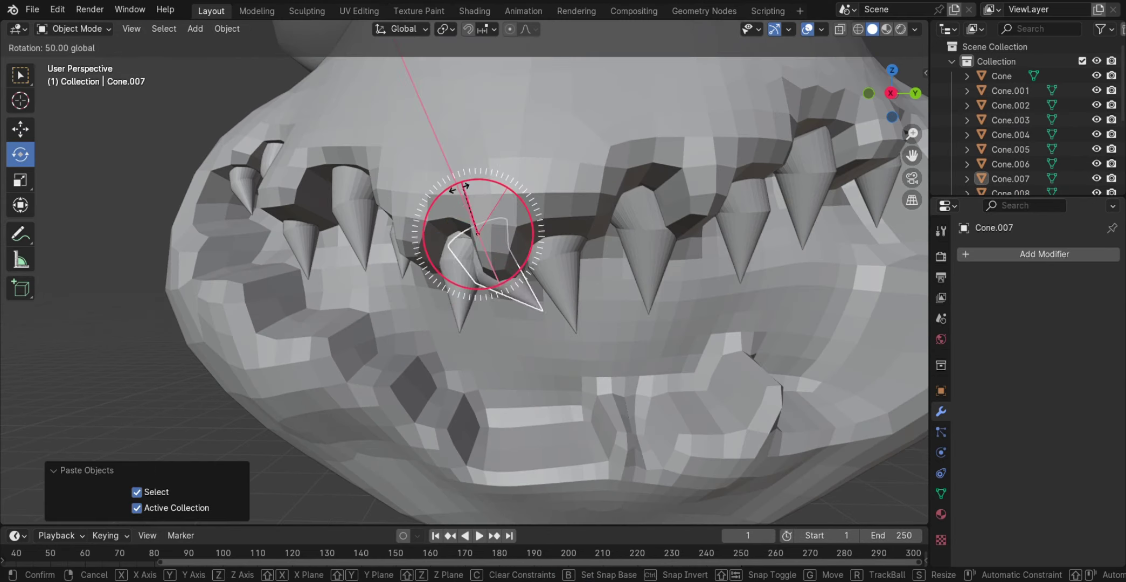
{"action": "left_click_drag", "start_coordinate": [477, 279], "coordinate": [474, 280], "text": "ctrl"}
{"action": "scroll", "coordinate": [462, 214], "scroll_direction": "down", "scroll_amount": 4}
Step: Move the flipped tooth in the YZ plane to the mouth corner below the last upper tooth and resize it
{"action": "key", "text": "shift+space"}
{"action": "key", "text": "g"}
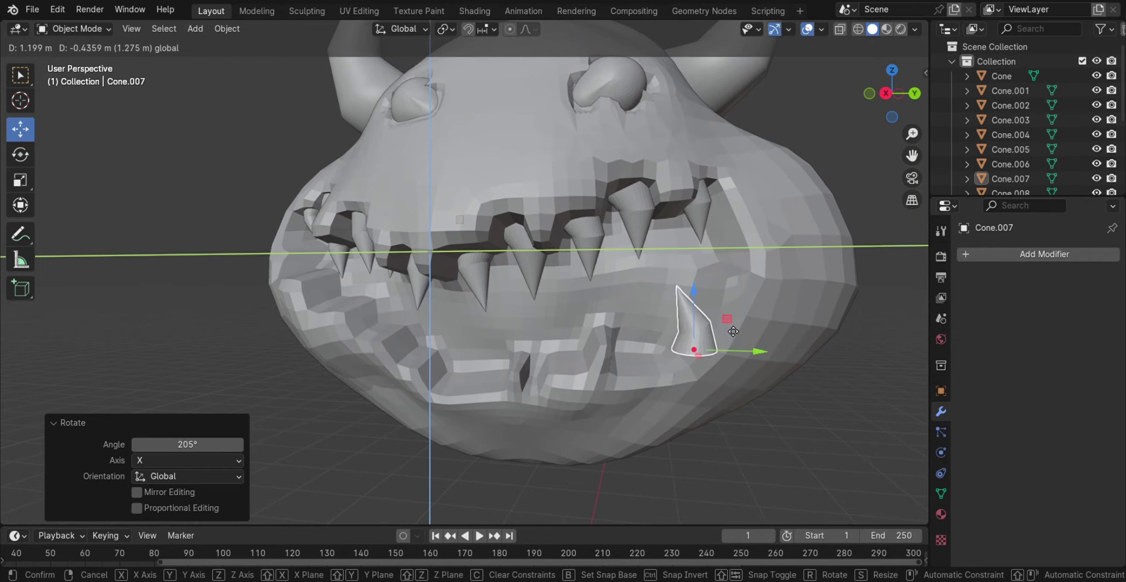
{"action": "left_click_drag", "start_coordinate": [734, 331], "coordinate": [726, 294]}
{"action": "left_click_drag", "start_coordinate": [730, 256], "coordinate": [755, 377]}
{"action": "key", "text": "s"}
{"action": "left_click", "coordinate": [711, 270]}
{"action": "left_click", "coordinate": [781, 249]}
Step: Duplicate the mouth-corner tooth and move the copy -0.18888 m along Y and -0.33493 m along Z onto the lower jaw
{"action": "key", "text": "ctrl+v"}
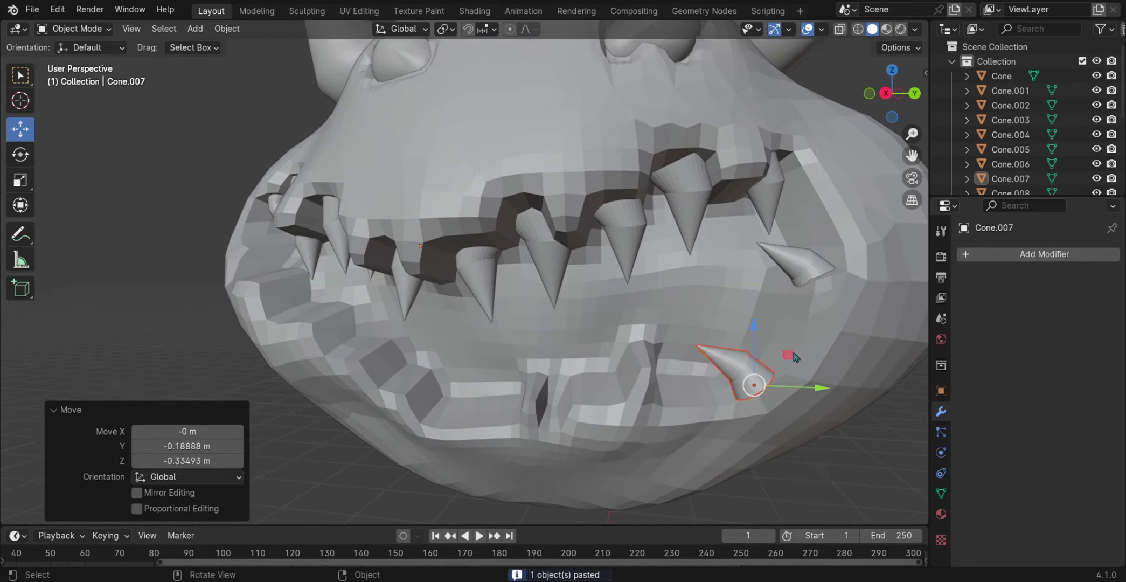
{"action": "middle_click_drag", "start_coordinate": [755, 378], "coordinate": [485, 366]}
{"action": "left_click_drag", "start_coordinate": [451, 371], "coordinate": [452, 376]}
{"action": "left_click", "coordinate": [453, 375]}
{"action": "middle_click_drag", "start_coordinate": [452, 376], "coordinate": [672, 328]}
Step: Rotate the lower jaw tooth to follow the gum and scale it by 1.230
{"action": "left_click", "coordinate": [20, 154]}
{"action": "left_click_drag", "start_coordinate": [798, 372], "coordinate": [808, 388]}
{"action": "left_click", "coordinate": [20, 129]}
{"action": "middle_click_drag", "start_coordinate": [647, 431], "coordinate": [750, 509]}
{"action": "middle_click_drag", "start_coordinate": [845, 418], "coordinate": [824, 402]}
{"action": "key", "text": "s"}
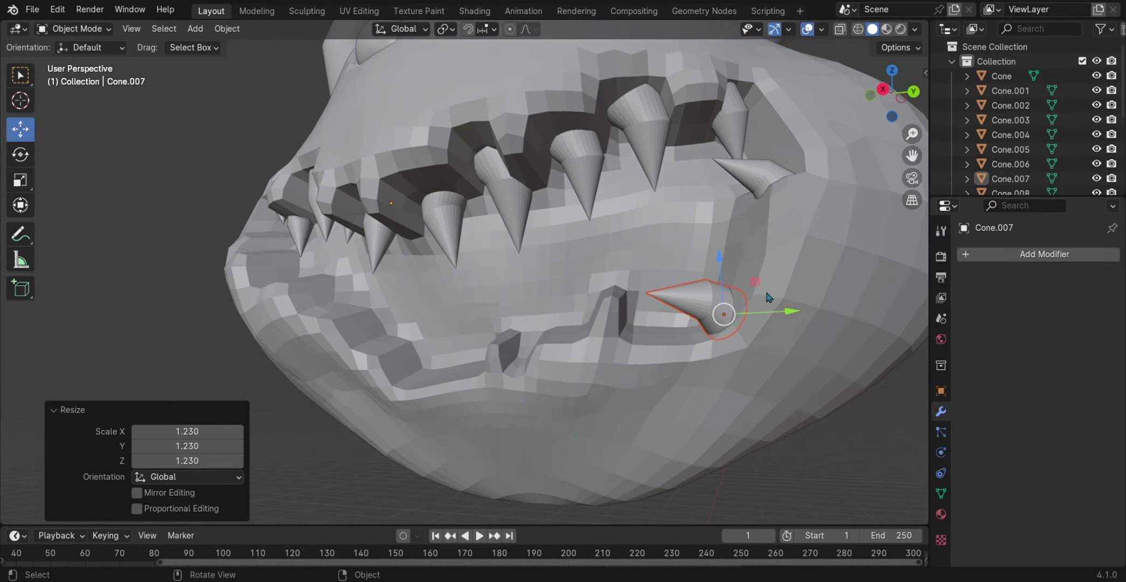
{"action": "left_click", "coordinate": [760, 278]}
Step: Rotate the enlarged lower tooth -24.2° about Z, then move it 0.023318 m along Y and -0.034164 m along Z
{"action": "left_click", "coordinate": [20, 154]}
{"action": "middle_click_drag", "start_coordinate": [700, 351], "coordinate": [760, 373]}
{"action": "left_click_drag", "start_coordinate": [759, 373], "coordinate": [833, 372]}
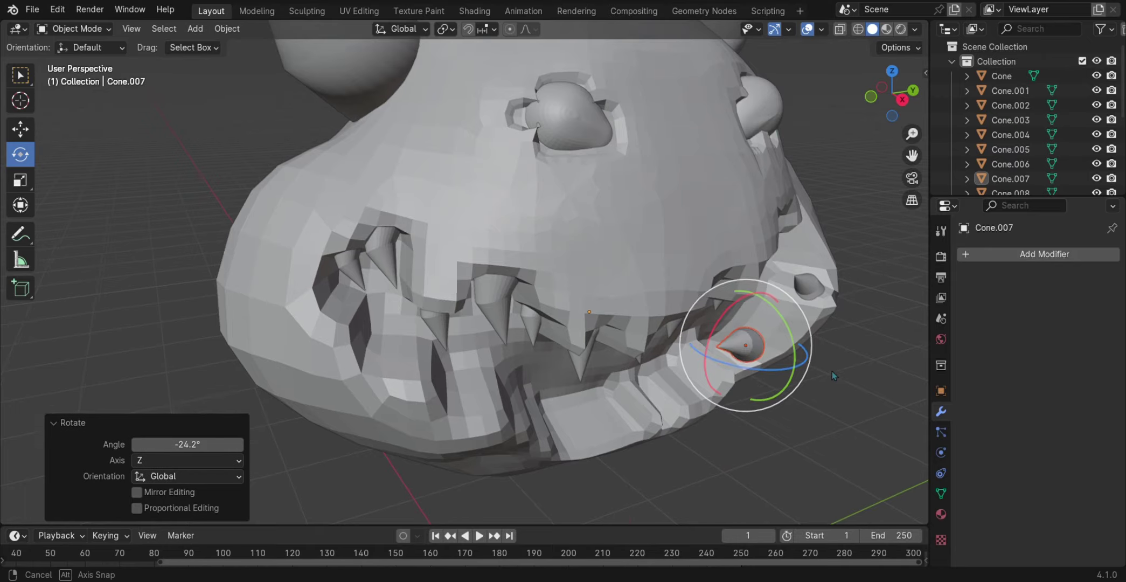
{"action": "middle_click_drag", "start_coordinate": [833, 372], "coordinate": [773, 256]}
{"action": "left_click_drag", "start_coordinate": [743, 250], "coordinate": [678, 253]}
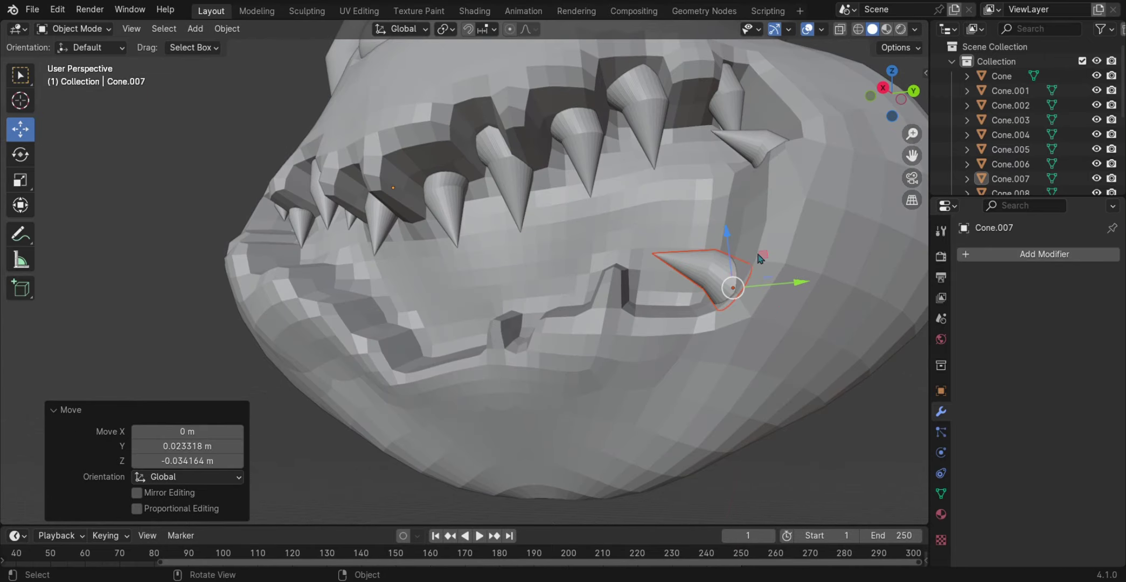
{"action": "middle_click_drag", "start_coordinate": [678, 254], "coordinate": [781, 393]}
Step: Duplicate the large lower tooth, scale the copy by 0.692, turn it upright and seat it in the adjacent lower gap
{"action": "key", "text": "ctrl+v"}
{"action": "key", "text": "shift+r"}
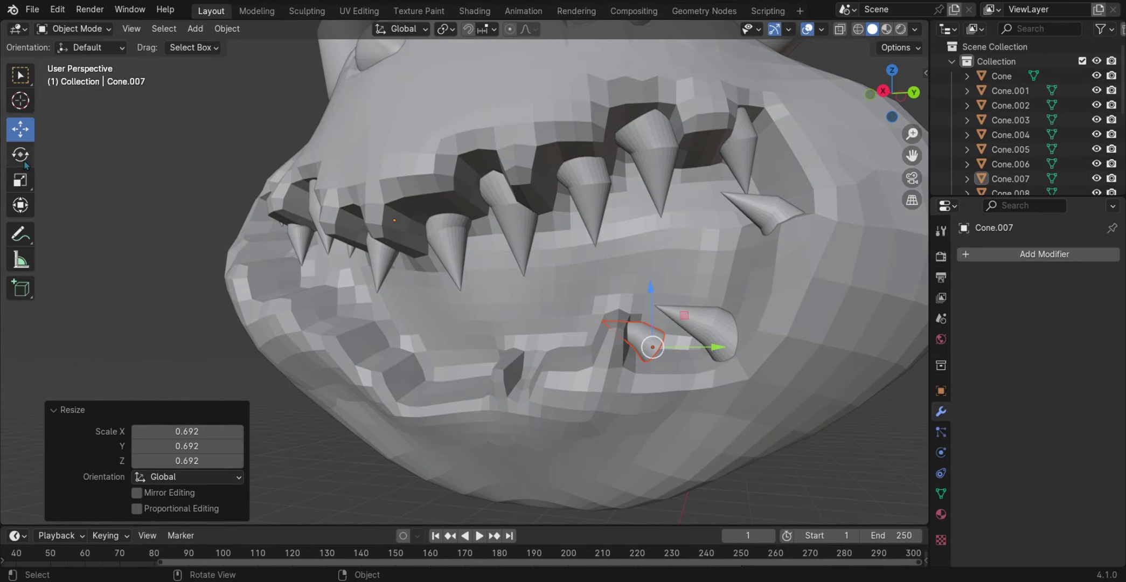
{"action": "left_click", "coordinate": [687, 323]}
{"action": "key", "text": "shift+space"}
{"action": "key", "text": "g"}
{"action": "left_click", "coordinate": [690, 348]}
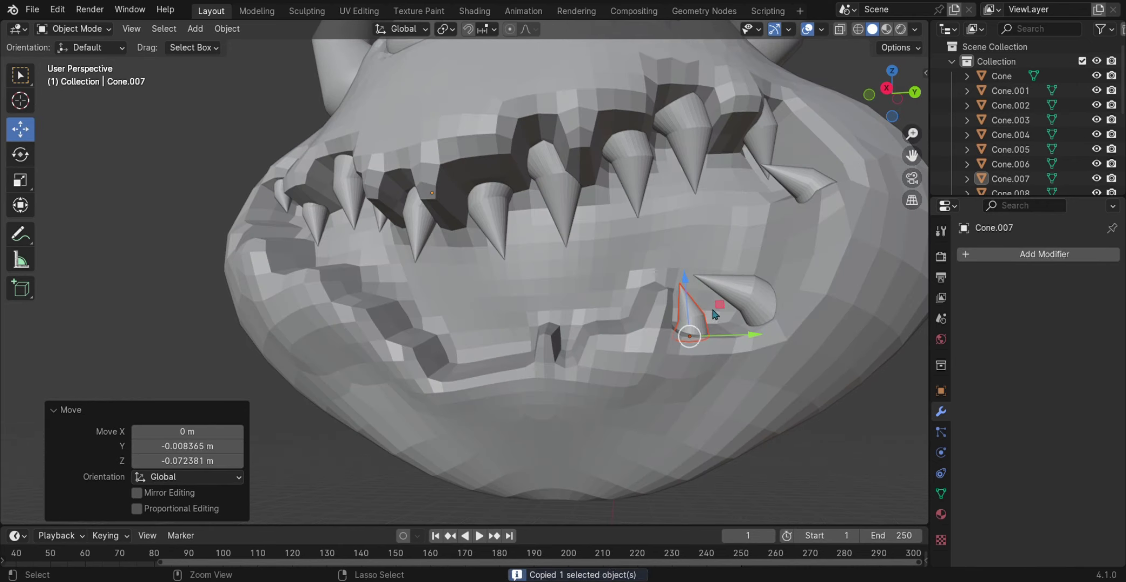
Step: Duplicate the small upright lower tooth, move the copy along Y to the next spot and shift it -0.056095 m along Z
{"action": "key", "text": "ctrl+v"}
{"action": "key", "text": "g"}
{"action": "key", "text": "y"}
{"action": "middle_click_drag", "start_coordinate": [701, 318], "coordinate": [765, 351]}
{"action": "left_click", "coordinate": [766, 350]}
{"action": "key", "text": "g"}
{"action": "left_click", "coordinate": [728, 295]}
{"action": "middle_click_drag", "start_coordinate": [728, 295], "coordinate": [725, 295]}
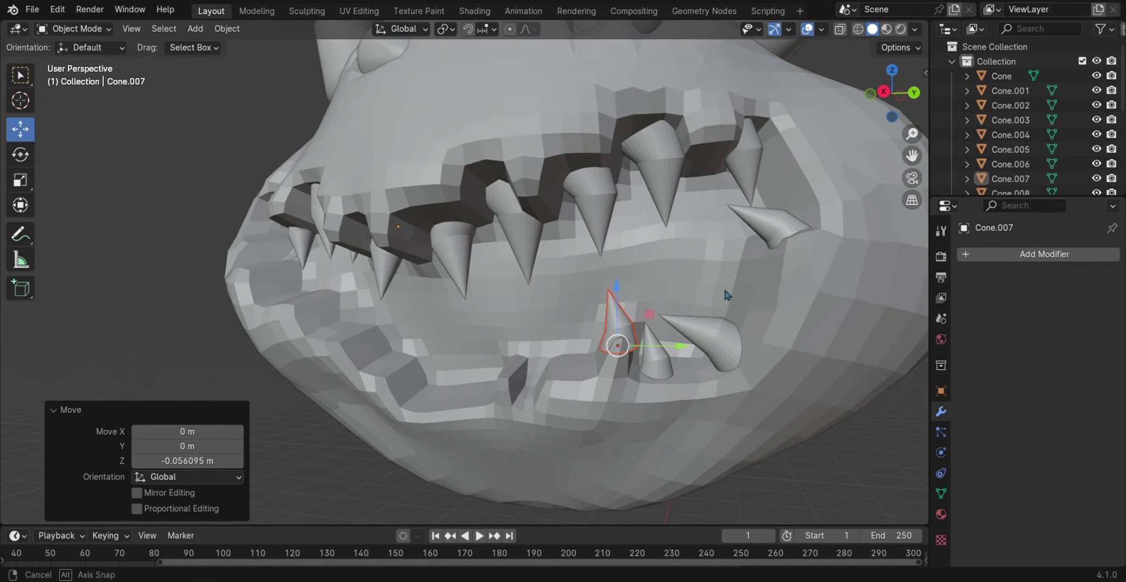
Step: Duplicate the small upright lower tooth and move the copy in the YZ plane to the next lower gap toward the mouth's front
{"action": "left_click", "coordinate": [719, 384]}
{"action": "middle_click_drag", "start_coordinate": [718, 385], "coordinate": [757, 355]}
{"action": "key", "text": "ctrl+v"}
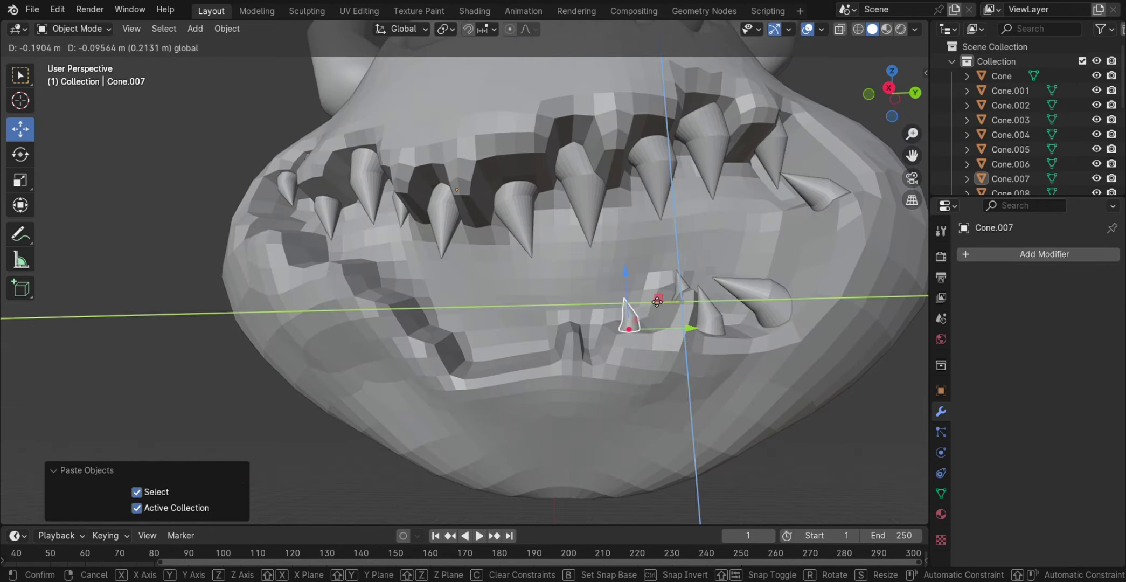
{"action": "left_click", "coordinate": [658, 302]}
Step: Paste another lower tooth, place it in the following gap near the chin's centre and seat it along X
{"action": "key", "text": "ctrl+v"}
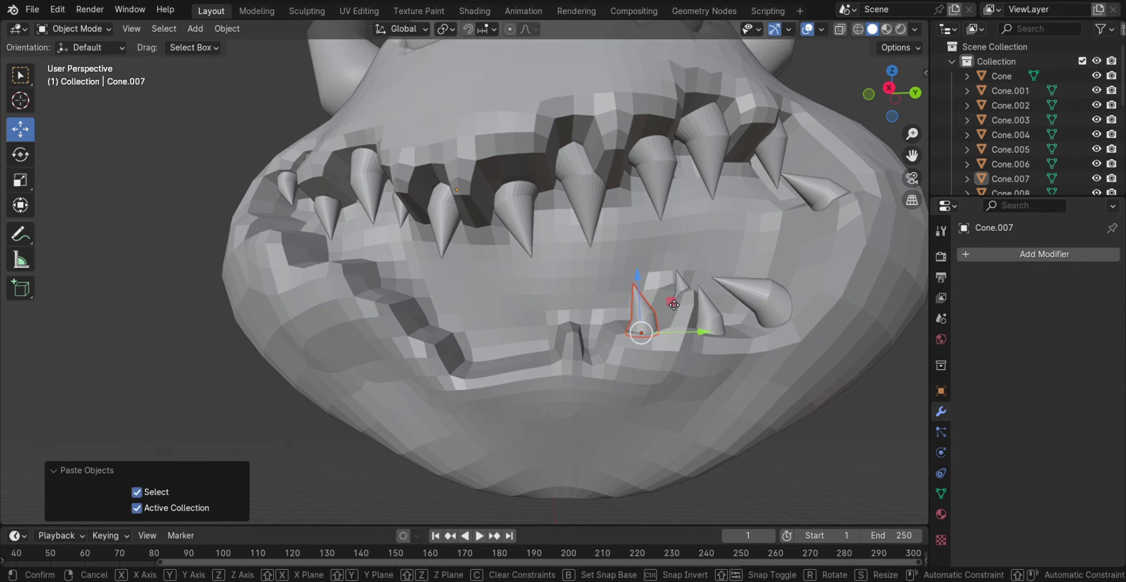
{"action": "key", "text": "g"}
{"action": "left_click", "coordinate": [695, 410]}
{"action": "key", "text": "g"}
{"action": "key", "text": "x"}
{"action": "middle_click_drag", "start_coordinate": [695, 409], "coordinate": [637, 350]}
{"action": "left_click", "coordinate": [679, 393]}
Step: Duplicate the lower tooth again, position the copy on the front lower gum and rotate it 180° about Z
{"action": "key", "text": "ctrl+v"}
{"action": "key", "text": "g"}
{"action": "key", "text": "y"}
{"action": "left_click", "coordinate": [663, 415]}
{"action": "key", "text": "g"}
{"action": "key", "text": "x"}
{"action": "left_click", "coordinate": [642, 367]}
{"action": "key", "text": "g"}
{"action": "key", "text": "shift+x"}
{"action": "left_click", "coordinate": [633, 340]}
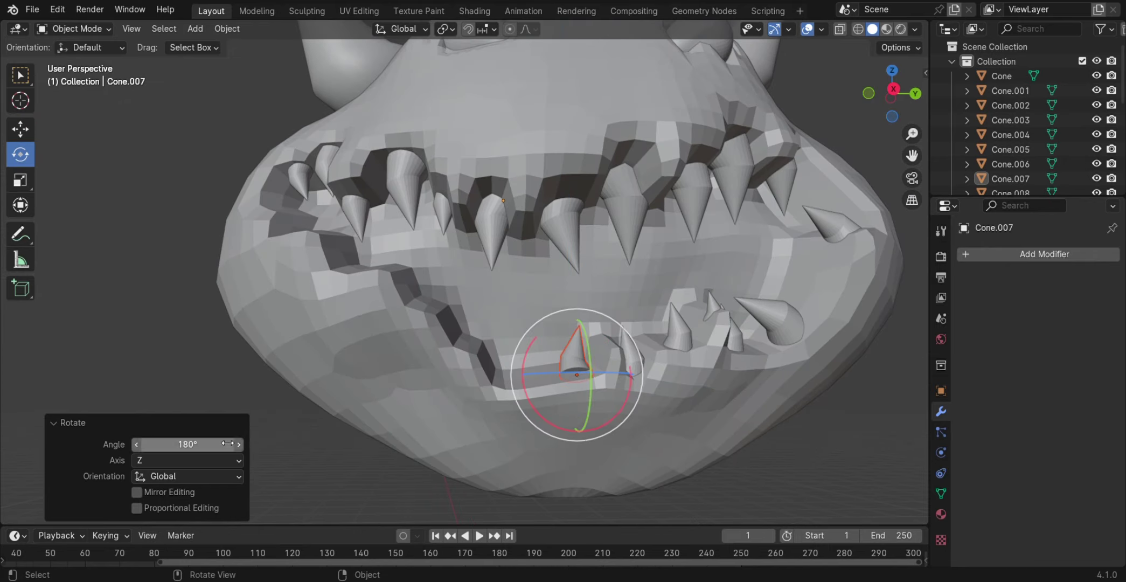
Step: Rotate the front lower tooth upright, enlarge it and tilt it about Y to sit on the gum
{"action": "middle_click_drag", "start_coordinate": [572, 323], "coordinate": [537, 388]}
{"action": "key", "text": "r"}
{"action": "left_click", "coordinate": [592, 302]}
{"action": "key", "text": "s"}
{"action": "left_click", "coordinate": [560, 269]}
{"action": "key", "text": "r"}
{"action": "key", "text": "y"}
{"action": "left_click", "coordinate": [560, 270]}
Step: Duplicate the front lower tooth, move the copy -0.22855 m along Y and -0.044412 m along Z, and rotate it 15.5° about Y
{"action": "key", "text": "ctrl+v"}
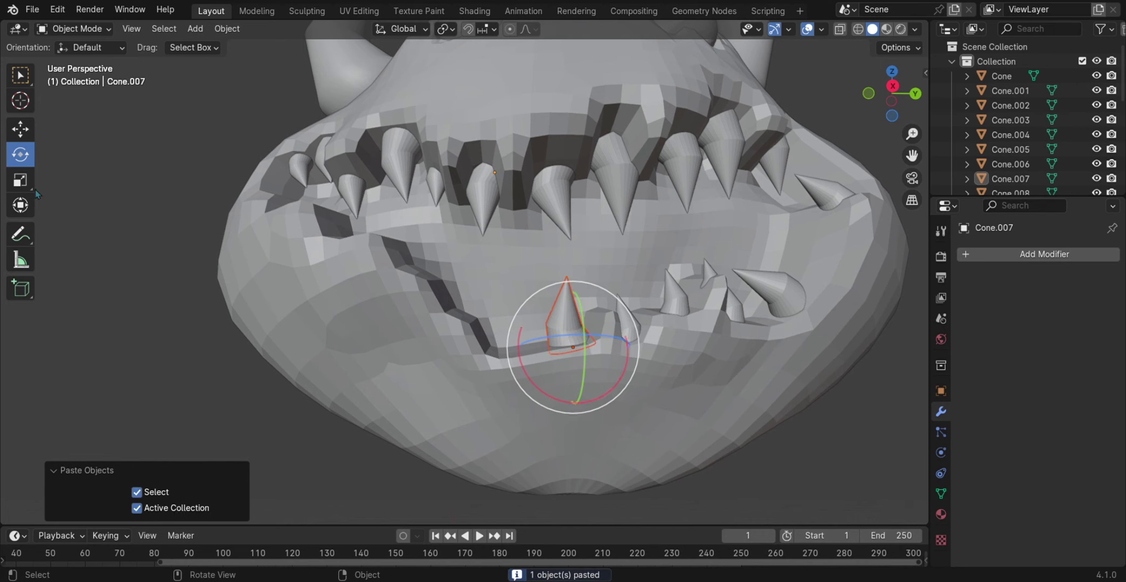
{"action": "left_click_drag", "start_coordinate": [602, 319], "coordinate": [543, 330]}
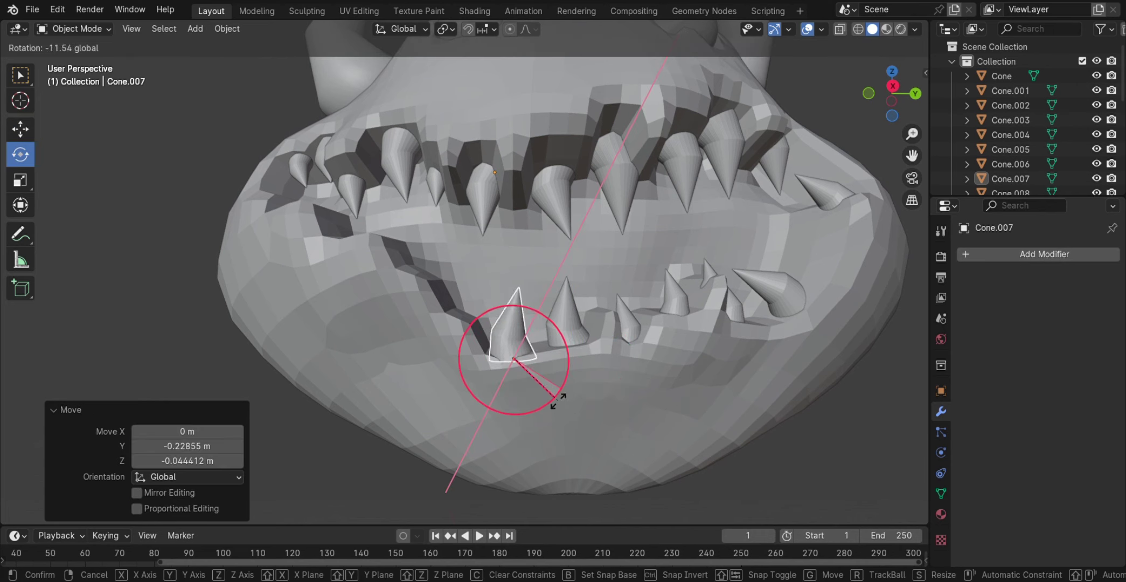
{"action": "left_click", "coordinate": [558, 401]}
{"action": "middle_click_drag", "start_coordinate": [706, 380], "coordinate": [674, 350]}
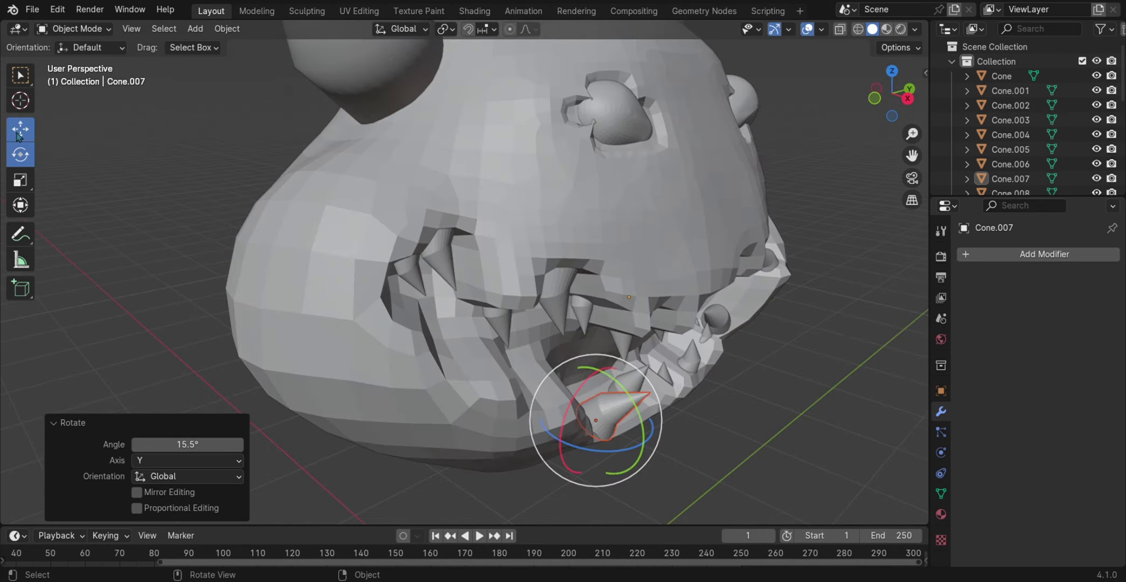
Step: Raise the new front tooth 0.048676 m along Z and rotate it 27.3° about Z
{"action": "middle_click_drag", "start_coordinate": [635, 438], "coordinate": [17, 170]}
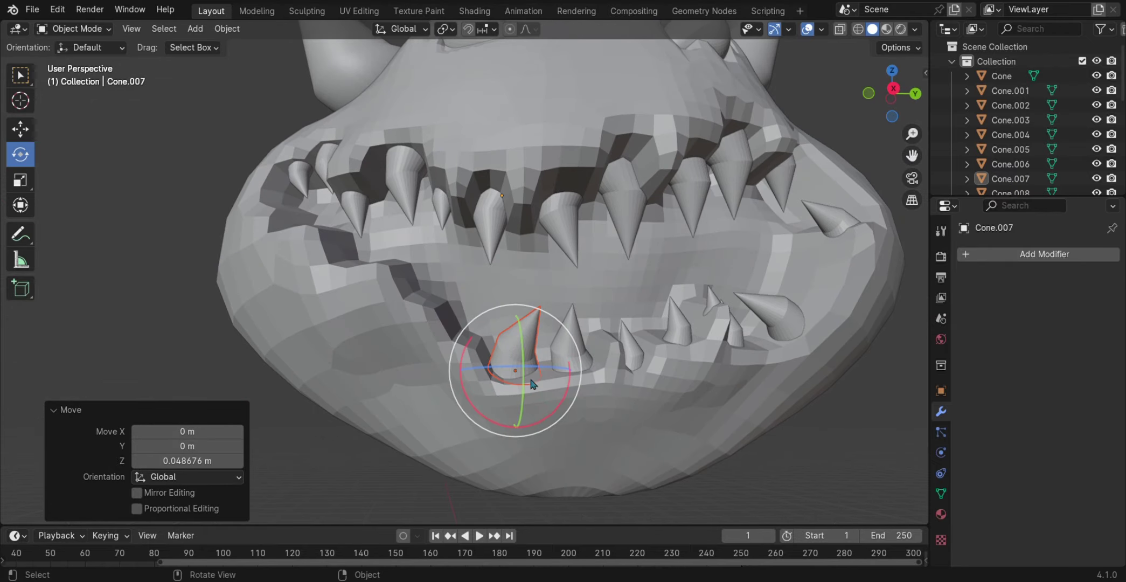
{"action": "left_click", "coordinate": [587, 338]}
{"action": "middle_click_drag", "start_coordinate": [586, 338], "coordinate": [530, 374]}
{"action": "left_click", "coordinate": [597, 394]}
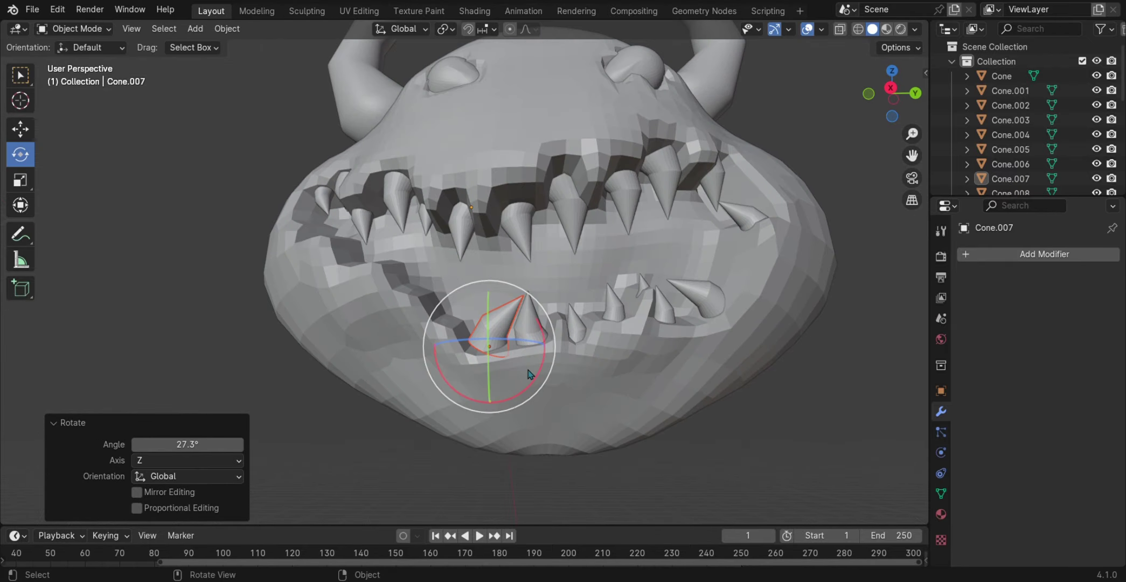
{"action": "left_click", "coordinate": [523, 334]}
{"action": "middle_click_drag", "start_coordinate": [523, 334], "coordinate": [556, 338]}
Step: Duplicate the tilted front tooth, move the copy to the next gum step, scale it by 0.653 and rotate it about X
{"action": "key", "text": "ctrl+v"}
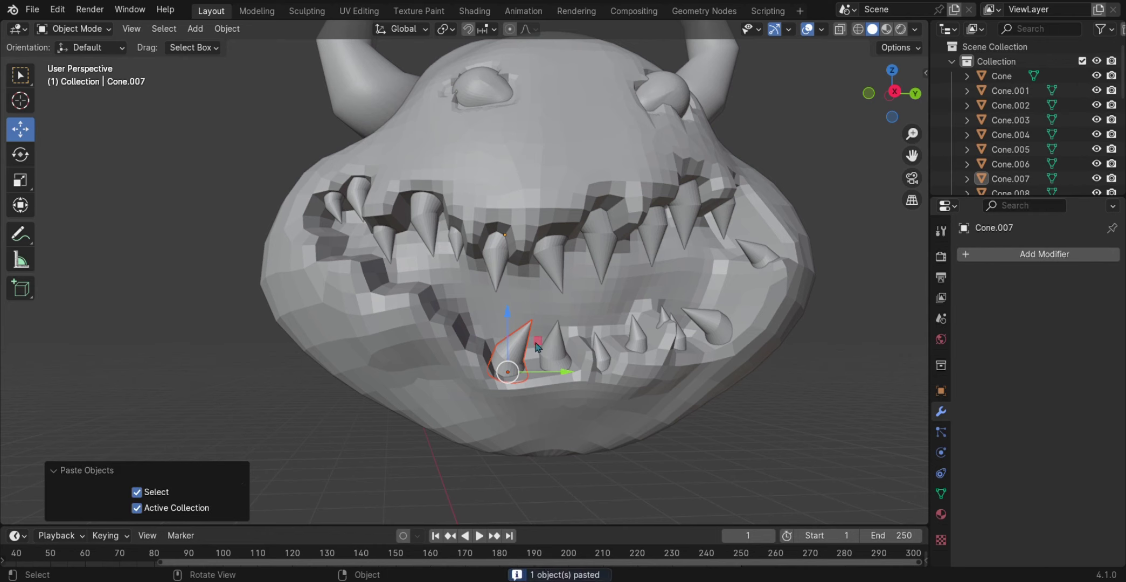
{"action": "key", "text": "g"}
{"action": "left_click", "coordinate": [609, 383]}
{"action": "key", "text": "s"}
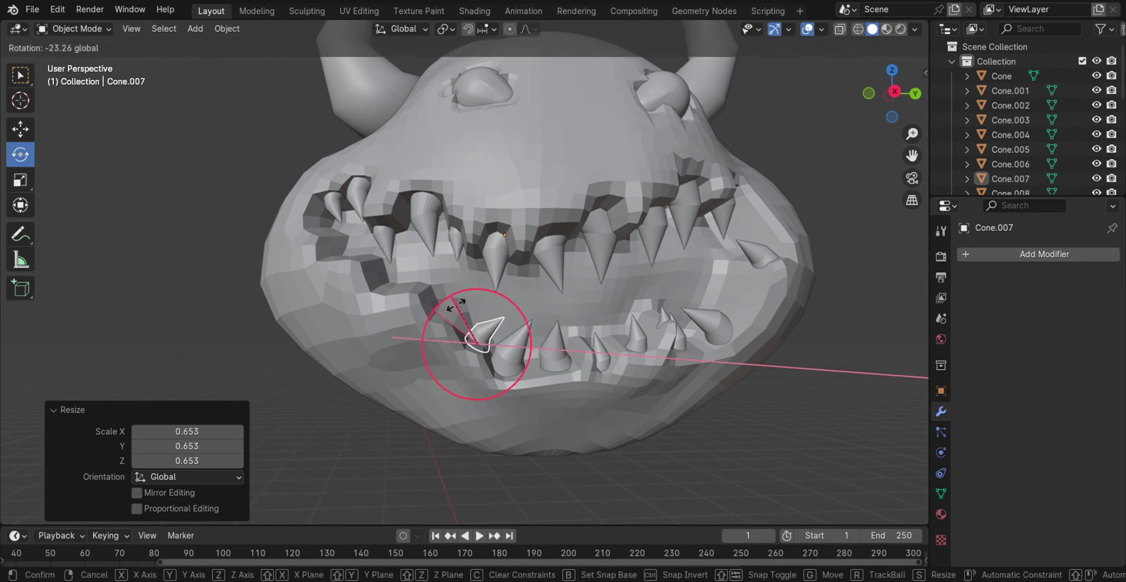
{"action": "left_click", "coordinate": [456, 306]}
Step: Duplicate the small tilted tooth, shrink the copy and move it -0.13662 m along Y and 0.13507 m along Z
{"action": "key", "text": "ctrl+v"}
{"action": "key", "text": "s"}
{"action": "left_click", "coordinate": [253, 347]}
{"action": "left_click", "coordinate": [479, 290]}
{"action": "middle_click_drag", "start_coordinate": [479, 290], "coordinate": [376, 354]}
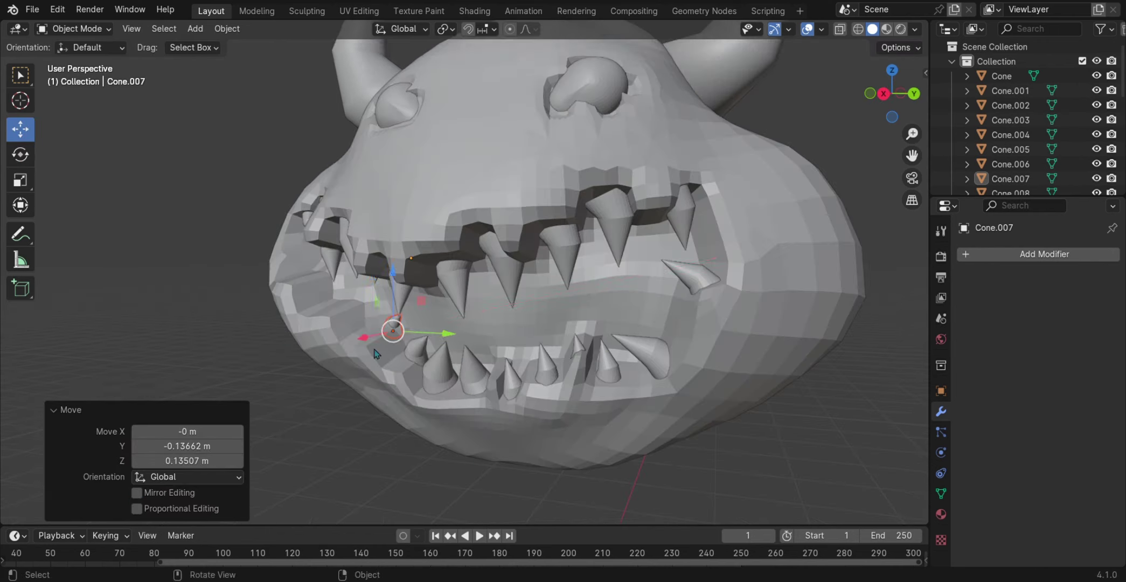
Step: Move the small tooth beside the large front one -0.021557 m along Y and -0.051093 m along Z, then adjust it along X
{"action": "key", "text": "ctrl+v"}
{"action": "scroll", "coordinate": [486, 350], "scroll_direction": "up", "scroll_amount": 4}
{"action": "middle_click_drag", "start_coordinate": [485, 350], "coordinate": [515, 390]}
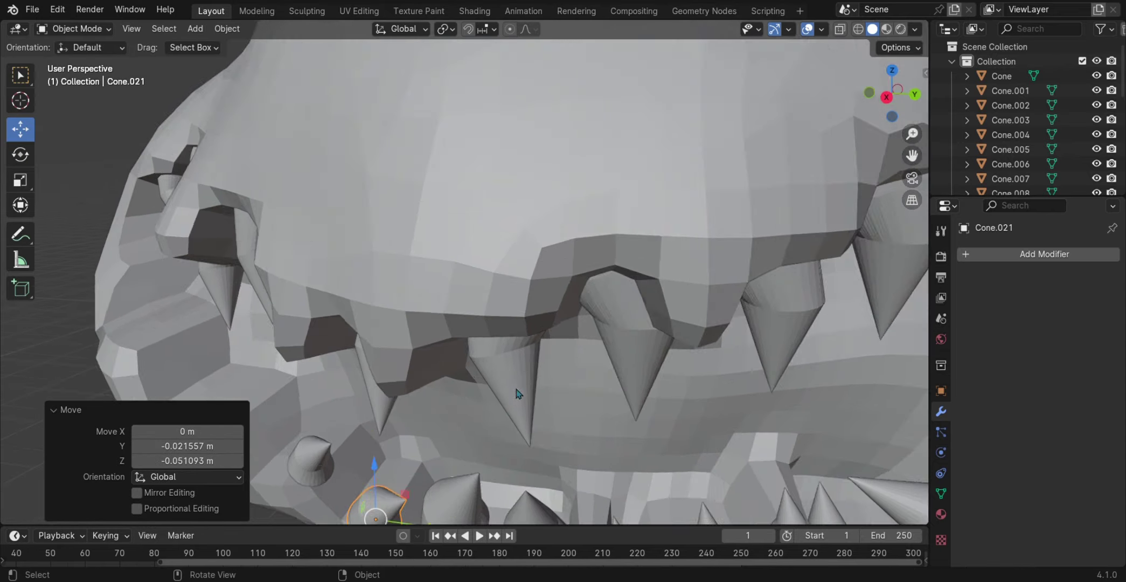
{"action": "key", "text": "g"}
{"action": "key", "text": "x"}
{"action": "left_click", "coordinate": [415, 441]}
{"action": "middle_click_drag", "start_coordinate": [415, 441], "coordinate": [442, 409]}
Step: Shift the next small lower tooth in the YZ plane and along X to seat it against the gum
{"action": "scroll", "coordinate": [463, 326], "scroll_direction": "up", "scroll_amount": 5}
{"action": "key", "text": "g"}
{"action": "key", "text": "shift+x"}
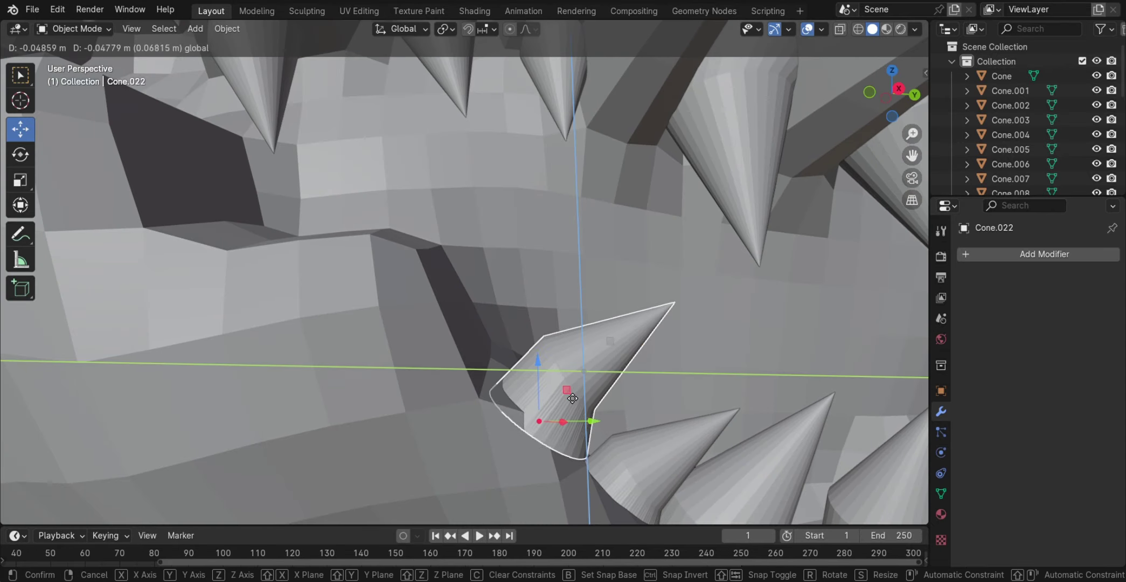
{"action": "left_click", "coordinate": [561, 415]}
{"action": "key", "text": "shift+d"}
{"action": "key", "text": "x"}
{"action": "left_click", "coordinate": [547, 424]}
Step: Duplicate the seated small tooth and move the copy -0.14253 m along Y and 0.15118 m along Z
{"action": "scroll", "coordinate": [547, 424], "scroll_direction": "down", "scroll_amount": 4}
{"action": "key", "text": "ctrl+v"}
{"action": "key", "text": "g"}
{"action": "key", "text": "y"}
{"action": "left_click", "coordinate": [469, 253]}
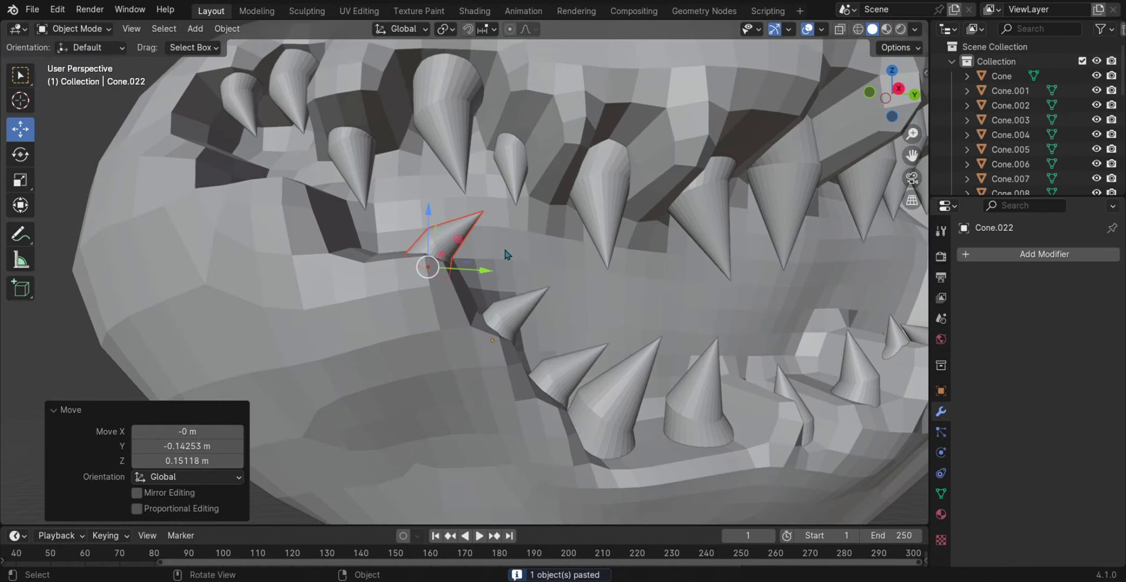
Step: Adjust the new lower tooth's size and rotate it 7.14° about X to follow the gum
{"action": "middle_click_drag", "start_coordinate": [469, 253], "coordinate": [334, 302]}
{"action": "key", "text": "s"}
{"action": "left_click", "coordinate": [328, 300]}
{"action": "middle_click_drag", "start_coordinate": [386, 376], "coordinate": [415, 313]}
{"action": "key", "text": "r"}
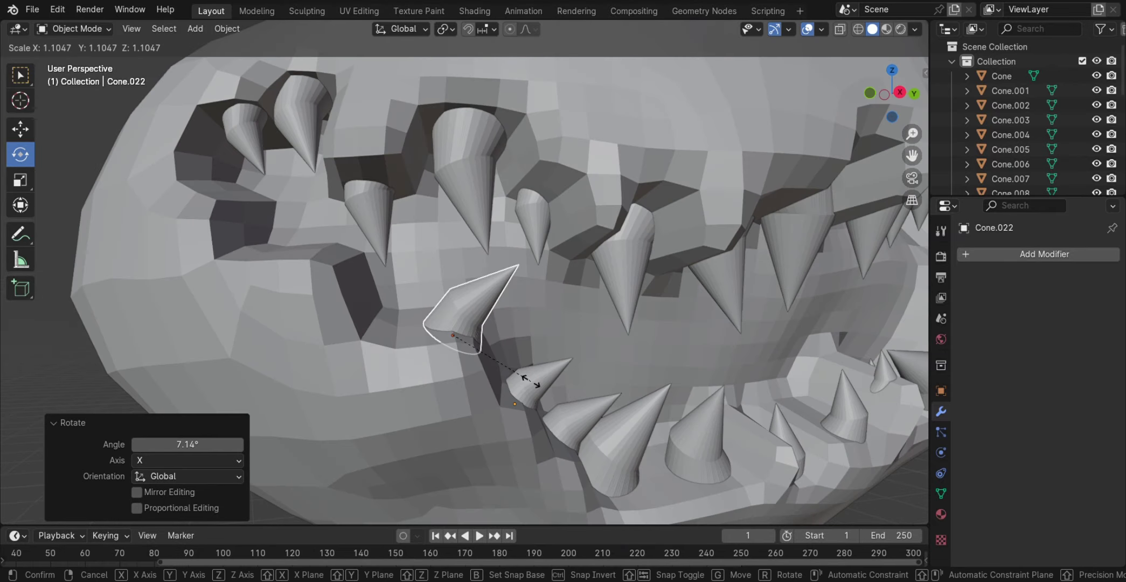
{"action": "key", "text": "Escape"}
{"action": "key", "text": "r"}
{"action": "key", "text": "x"}
{"action": "left_click", "coordinate": [408, 312]}
Step: Duplicate the rotated tooth, shrink the copy, place it in the next gap toward the mouth corner and scale it by 1.125
{"action": "key", "text": "ctrl+v"}
{"action": "key", "text": "s"}
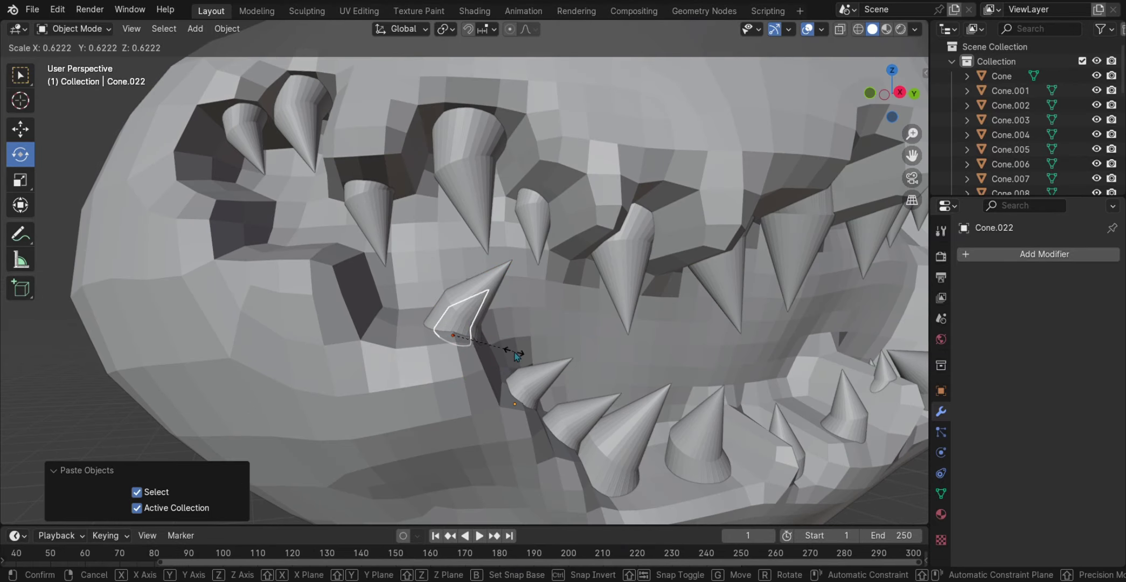
{"action": "left_click", "coordinate": [408, 313]}
{"action": "key", "text": "g"}
{"action": "key", "text": "y"}
{"action": "left_click", "coordinate": [410, 323]}
{"action": "middle_click_drag", "start_coordinate": [410, 324], "coordinate": [420, 377]}
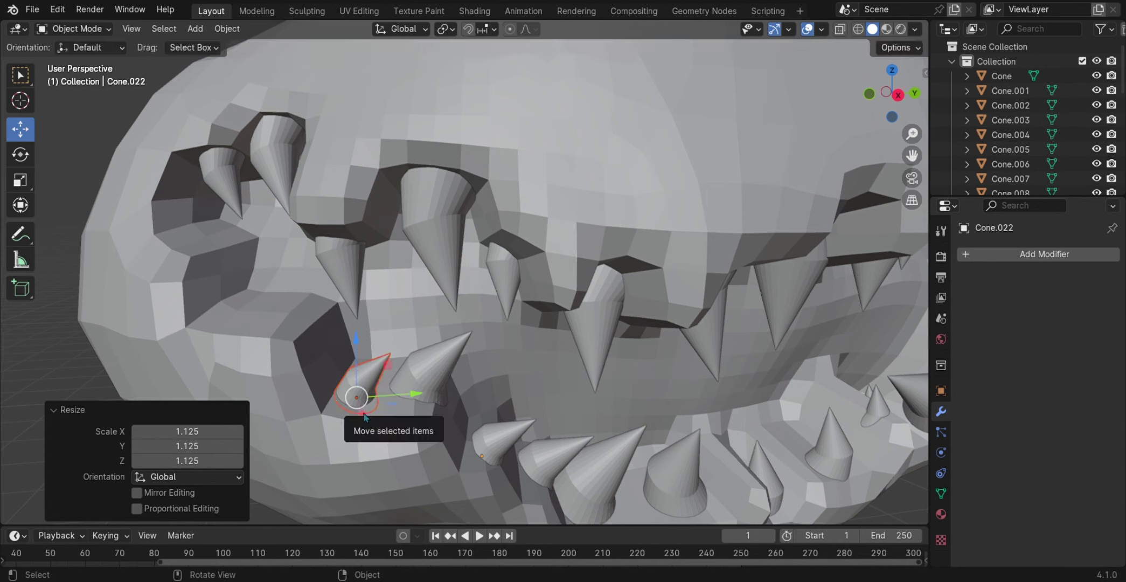
Step: Move the small corner-side tooth 0.011621 m along Y and 0.017427 m along Z, and rotate it about X
{"action": "left_click_drag", "start_coordinate": [363, 414], "coordinate": [378, 399]}
{"action": "middle_click_drag", "start_coordinate": [378, 398], "coordinate": [295, 229]}
{"action": "key", "text": "shift+space"}
{"action": "key", "text": "r"}
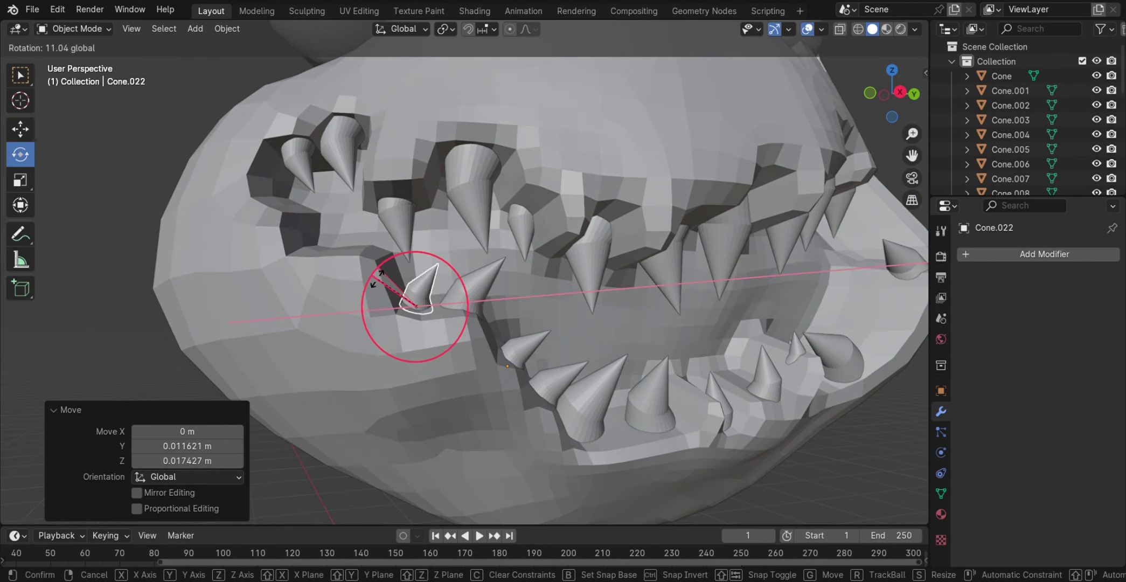
{"action": "key", "text": "Escape"}
Step: Paste another small lower tooth for the mouth corner, shift it -0.016608 m along X and adjust its scale
{"action": "key", "text": "ctrl+v"}
{"action": "left_click_drag", "start_coordinate": [452, 281], "coordinate": [432, 264]}
{"action": "middle_click_drag", "start_coordinate": [432, 264], "coordinate": [475, 323]}
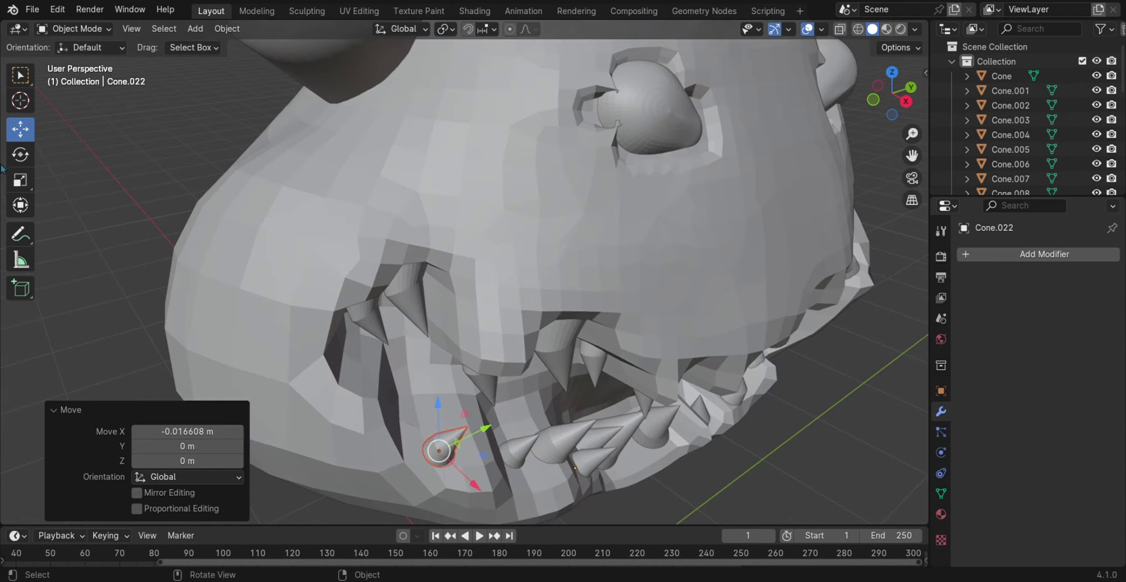
{"action": "left_click_drag", "start_coordinate": [490, 465], "coordinate": [533, 456]}
{"action": "middle_click_drag", "start_coordinate": [533, 456], "coordinate": [700, 335]}
{"action": "key", "text": "s"}
{"action": "left_click", "coordinate": [720, 330]}
Step: Move the last corner tooth -0.17745 m along X and 0.15877 m along Y, then fine-tune its placement and size
{"action": "left_click", "coordinate": [20, 128]}
{"action": "middle_click_drag", "start_coordinate": [20, 128], "coordinate": [199, 291]}
{"action": "left_click_drag", "start_coordinate": [600, 474], "coordinate": [547, 421]}
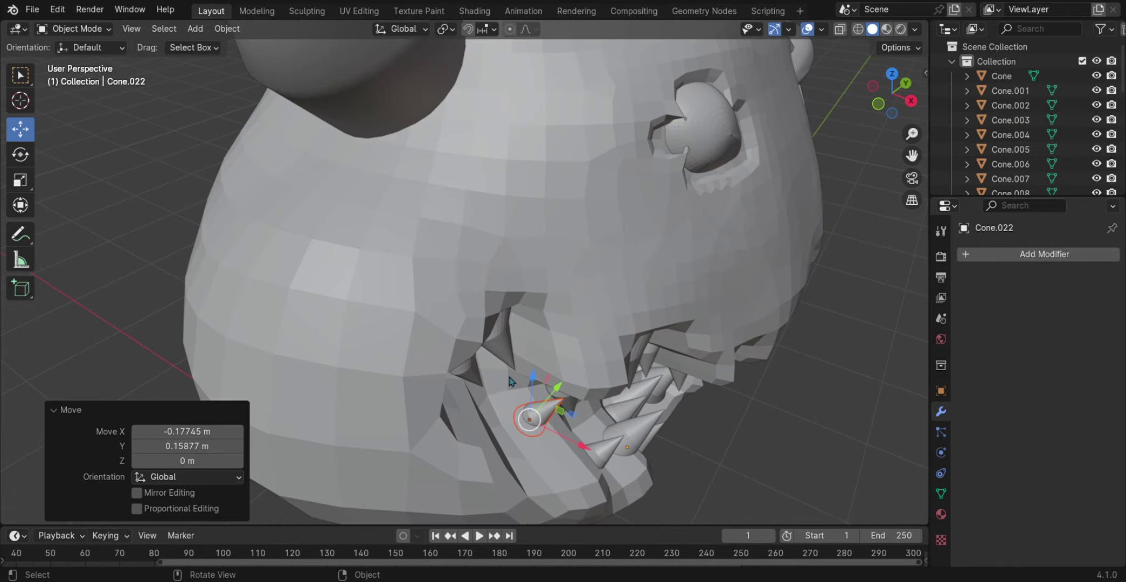
{"action": "middle_click_drag", "start_coordinate": [547, 421], "coordinate": [428, 304]}
{"action": "left_click_drag", "start_coordinate": [429, 304], "coordinate": [434, 280]}
{"action": "left_click", "coordinate": [522, 331]}
{"action": "mouse_move", "coordinate": [521, 330]}
{"action": "middle_mouse_down"}
{"action": "mouse_move", "coordinate": [604, 315]}
{"action": "mouse_move", "coordinate": [478, 359]}
{"action": "mouse_move", "coordinate": [539, 334]}
{"action": "mouse_move", "coordinate": [807, 353]}
{"action": "middle_mouse_up"}
{"action": "key", "text": "s"}
{"action": "left_click", "coordinate": [576, 334]}
Step: Save the file and switch the viewport to Material Preview shading
{"action": "scroll", "coordinate": [806, 354], "scroll_direction": "down", "scroll_amount": 3}
{"action": "key", "text": "ctrl+s"}
{"action": "key", "text": "z"}
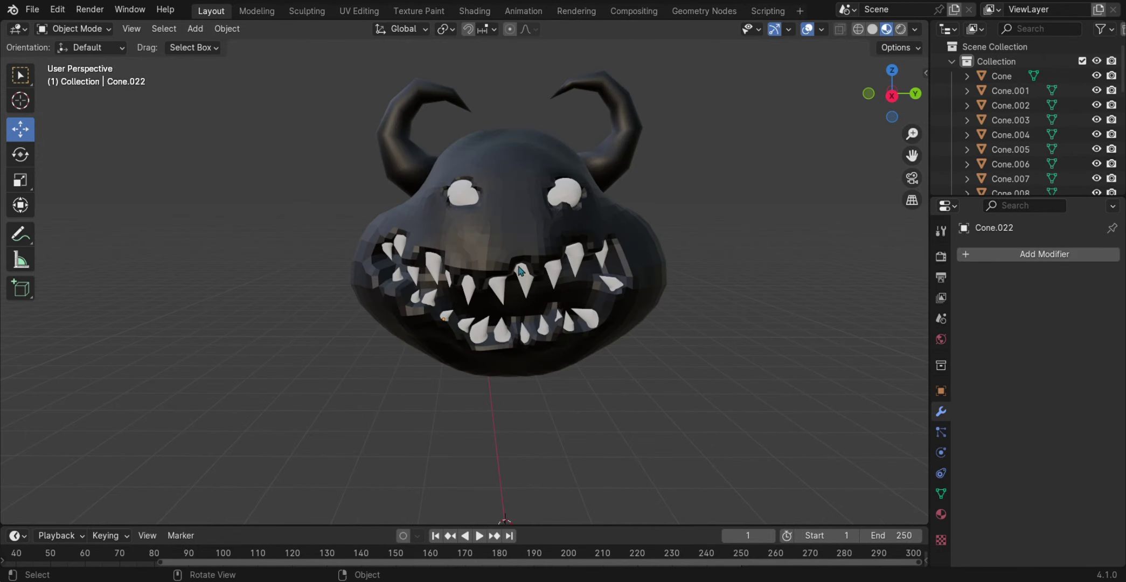
Step: Select the whole mesh of one eye in the UV Editing workspace and give it a new material with a white base color
{"action": "left_click", "coordinate": [463, 209]}
{"action": "scroll", "coordinate": [143, 138], "scroll_direction": "up", "scroll_amount": 1}
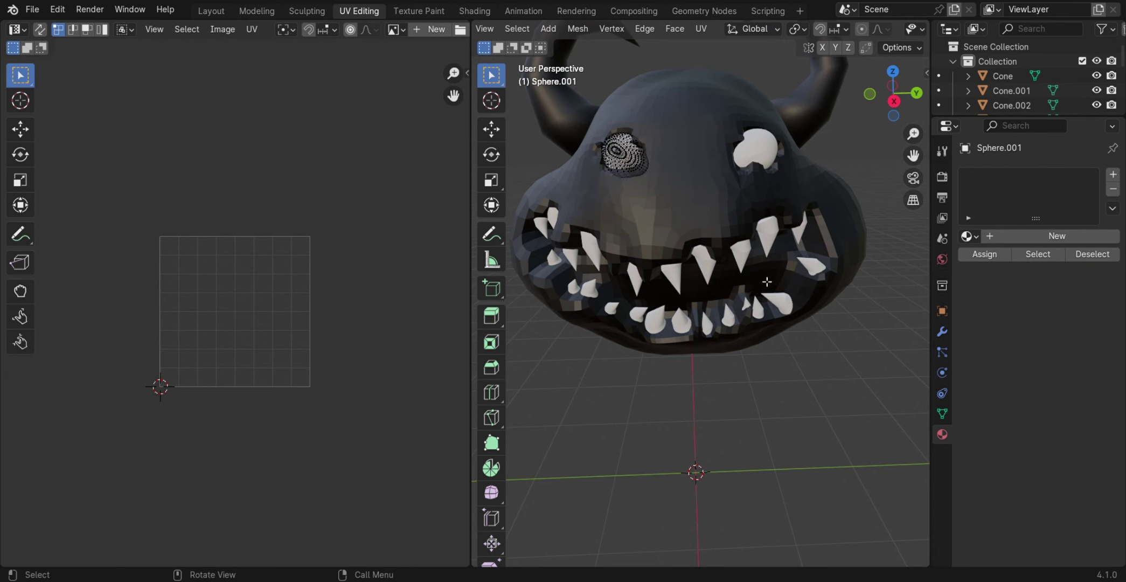
{"action": "key", "text": "a"}
{"action": "left_click", "coordinate": [1057, 235]}
{"action": "left_click", "coordinate": [1066, 368]}
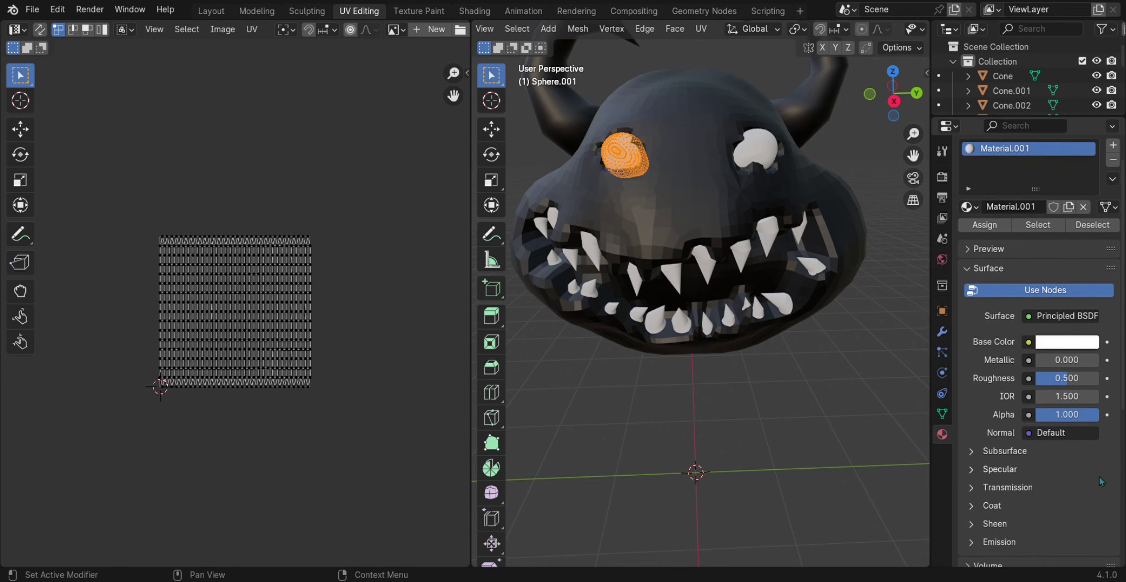
Step: Switch to Rendered shading, enable EEVEE Bloom and set the eye material's emission strength to 10.600
{"action": "left_click", "coordinate": [999, 542]}
{"action": "scroll", "coordinate": [1051, 519], "scroll_direction": "down", "scroll_amount": 4}
{"action": "left_click", "coordinate": [903, 29]}
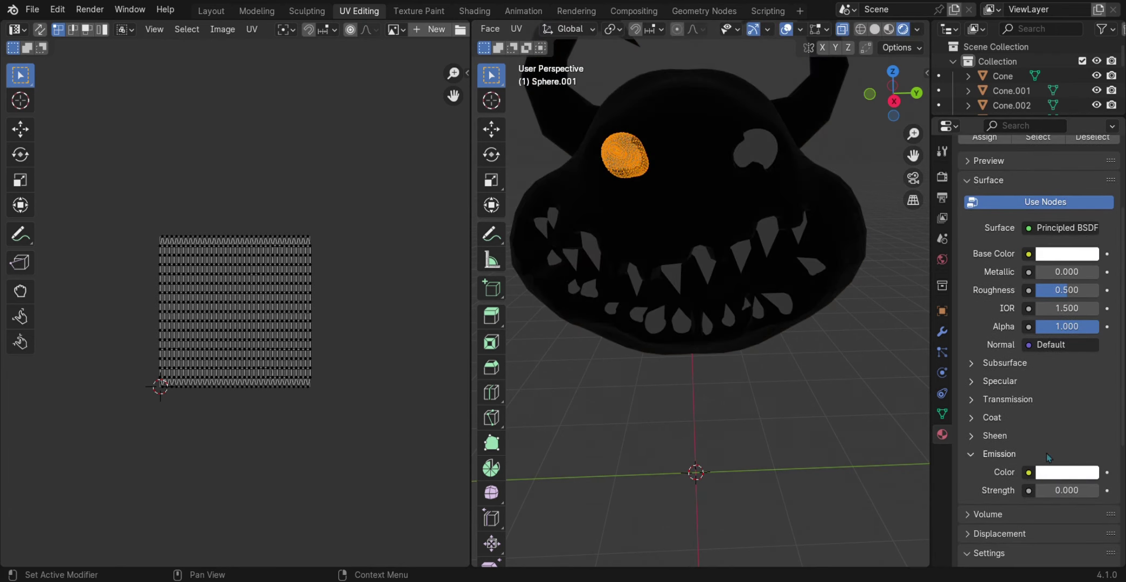
{"action": "left_click", "coordinate": [942, 177]}
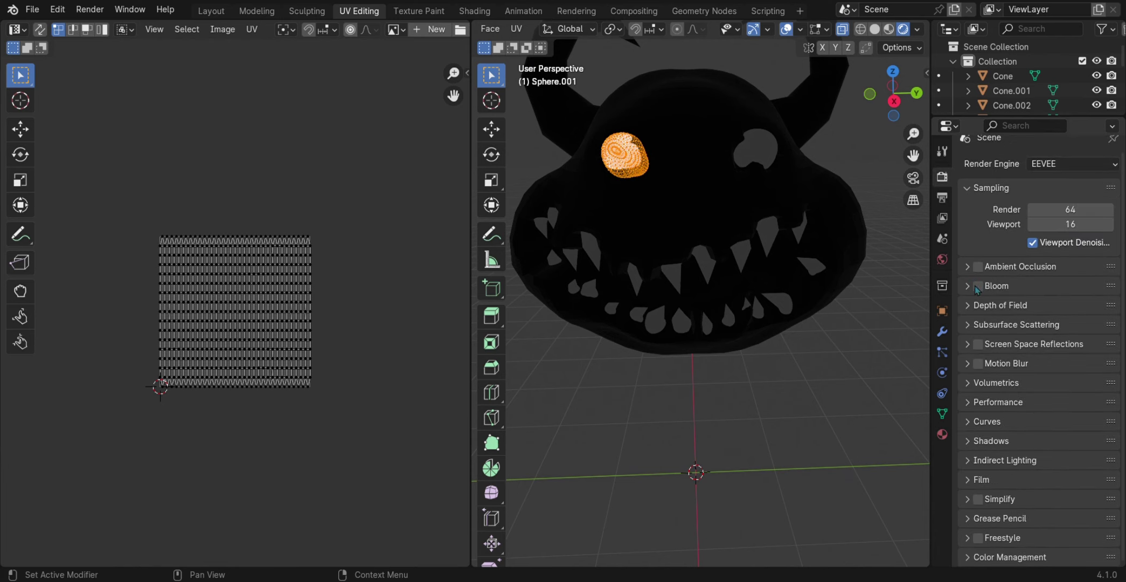
{"action": "left_click", "coordinate": [978, 291]}
{"action": "key", "text": "Tab"}
Step: Select the other eye and give it a new material with a white base color
{"action": "left_click", "coordinate": [753, 171]}
{"action": "left_click", "coordinate": [943, 433]}
{"action": "left_click", "coordinate": [1057, 236]}
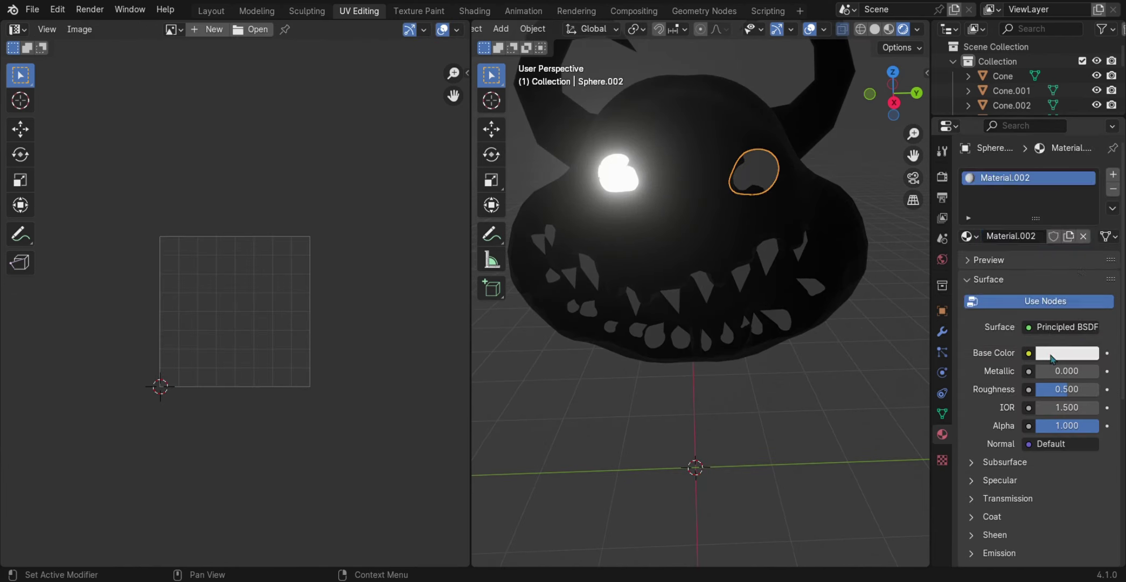
{"action": "left_click", "coordinate": [1067, 354]}
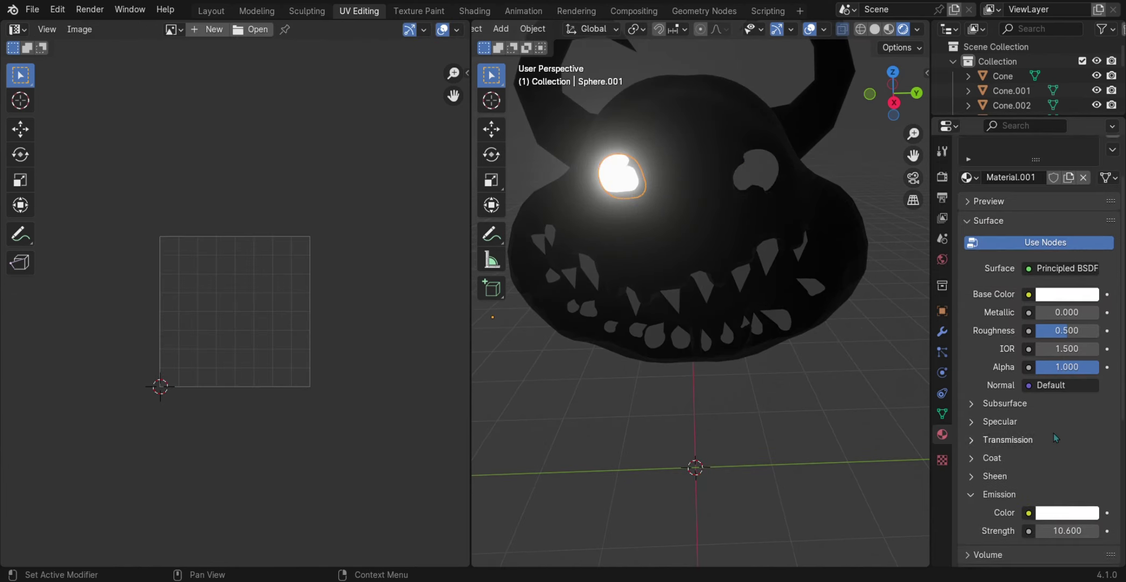
Step: Edit the first eye's emission strength, then set the second eye's emission strength to 10
{"action": "scroll", "coordinate": [1085, 506], "scroll_direction": "down", "scroll_amount": 2}
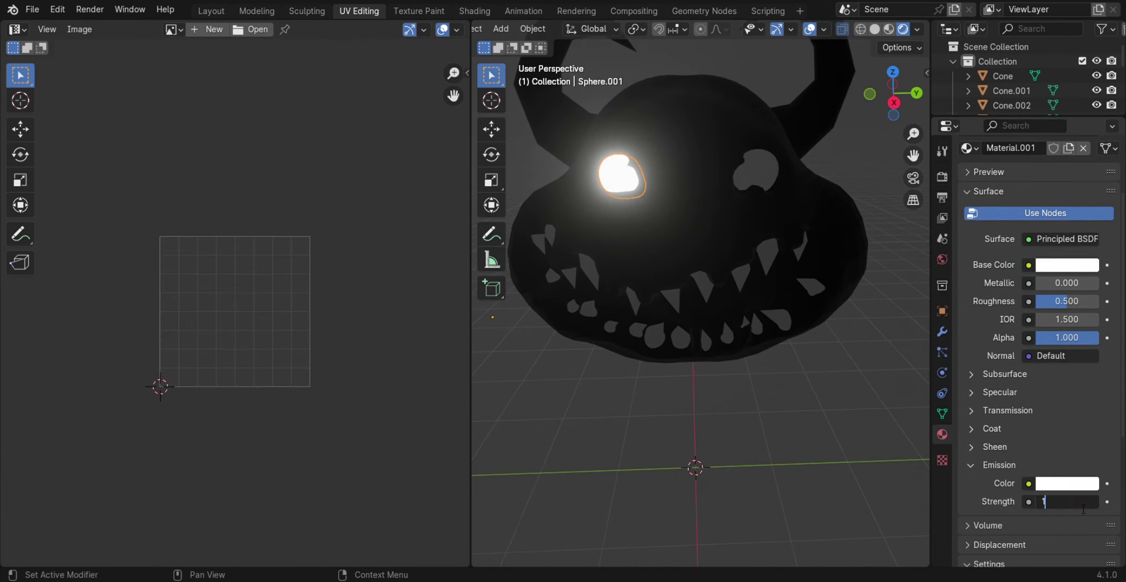
{"action": "left_click", "coordinate": [754, 172]}
{"action": "scroll", "coordinate": [1024, 296], "scroll_direction": "down", "scroll_amount": 6}
{"action": "left_click", "coordinate": [1000, 283]}
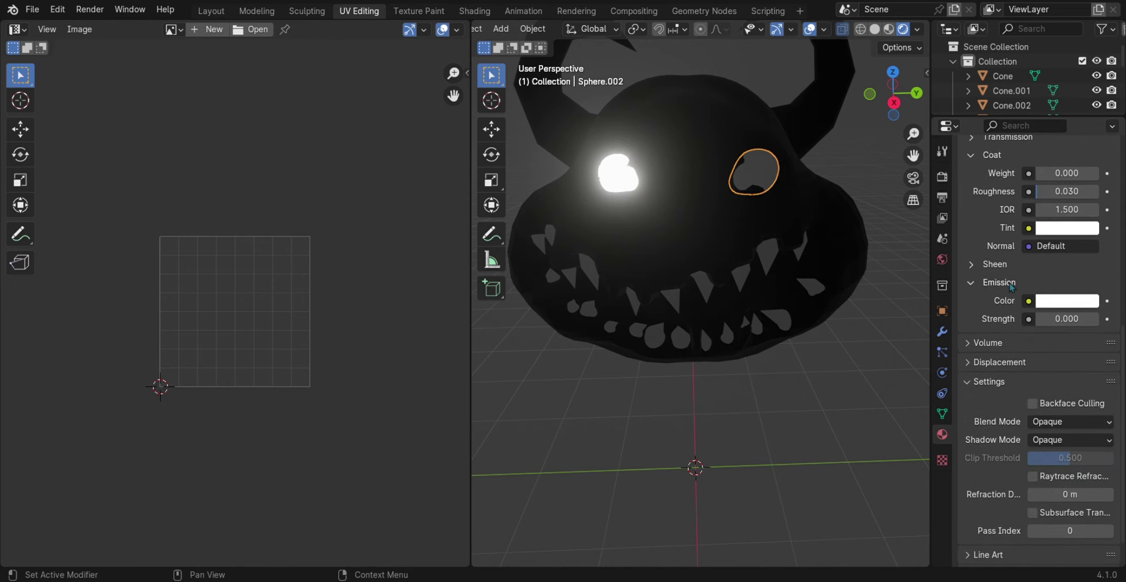
{"action": "left_click", "coordinate": [1081, 322]}
{"action": "type", "text": "10"}
{"action": "key", "text": "Return"}
{"action": "scroll", "coordinate": [700, 215], "scroll_direction": "down", "scroll_amount": 2}
Step: Select all the upper and lower teeth and add a new material to the active front lower tooth
{"action": "left_click", "coordinate": [583, 326]}
{"action": "middle_click_drag", "start_coordinate": [620, 216], "coordinate": [647, 160]}
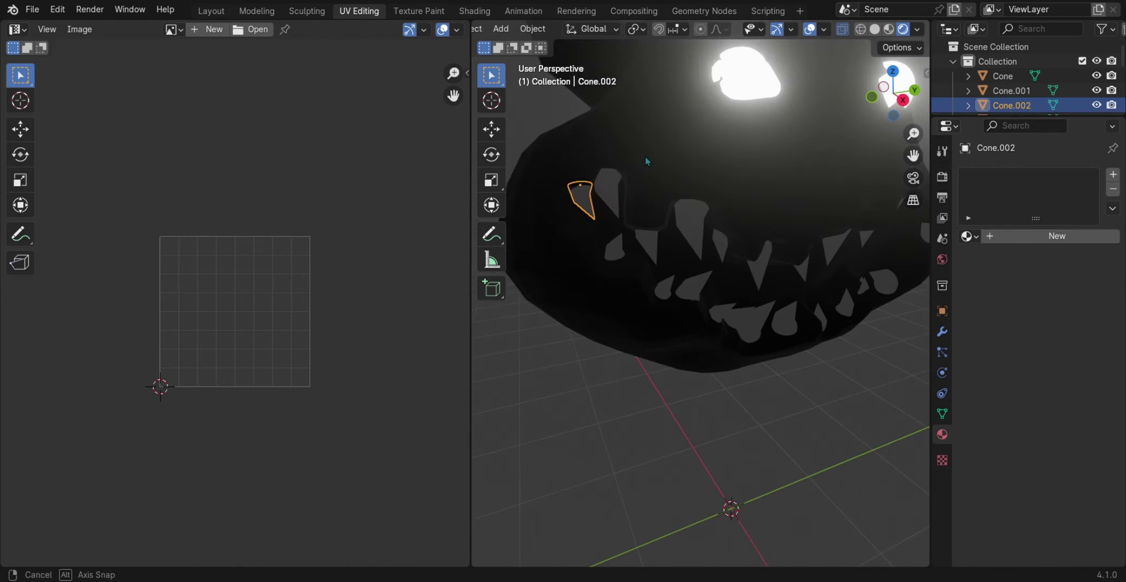
{"action": "left_click", "coordinate": [649, 240], "text": "shift"}
{"action": "left_click", "coordinate": [691, 221], "text": "shift"}
{"action": "middle_click_drag", "start_coordinate": [691, 221], "coordinate": [594, 242]}
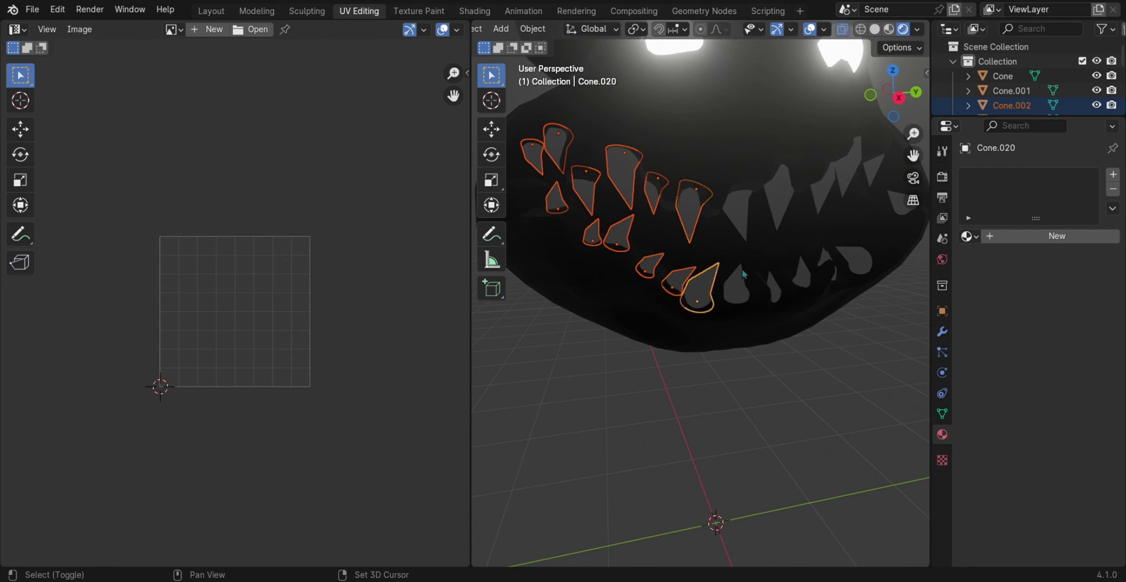
{"action": "left_click", "coordinate": [743, 205], "text": "shift"}
{"action": "middle_click_drag", "start_coordinate": [744, 205], "coordinate": [790, 234]}
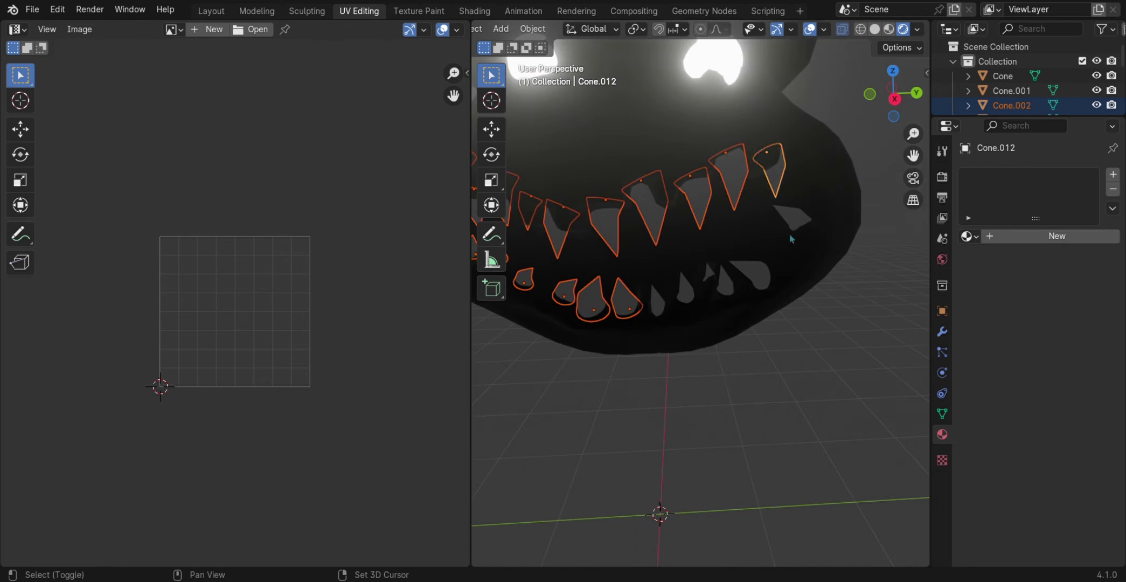
{"action": "left_click", "coordinate": [658, 303], "text": "shift"}
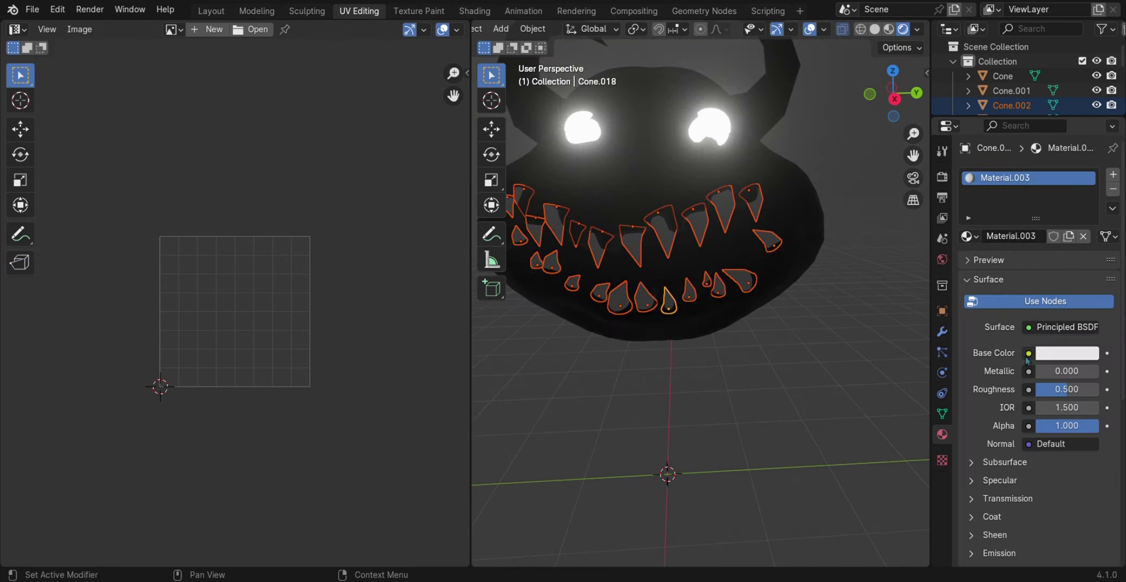
Step: Give the tooth material a white base color and an emission strength of 10.500
{"action": "left_click", "coordinate": [1040, 353]}
{"action": "left_click", "coordinate": [1000, 553]}
{"action": "scroll", "coordinate": [1045, 525], "scroll_direction": "down", "scroll_amount": 3}
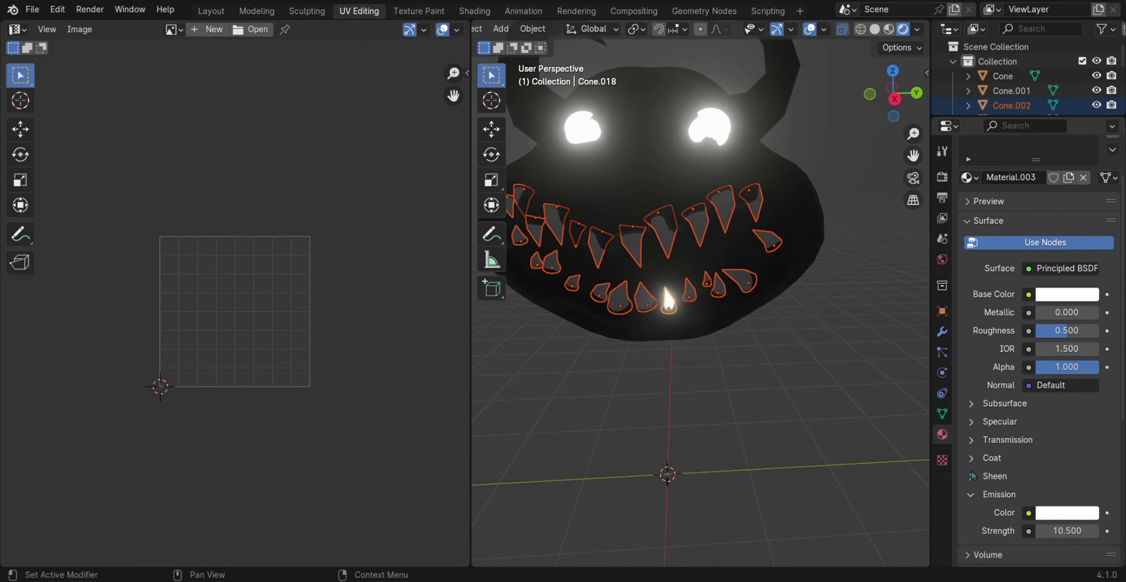
{"action": "scroll", "coordinate": [973, 476], "scroll_direction": "up", "scroll_amount": 3}
{"action": "key", "text": "Tab"}
{"action": "scroll", "coordinate": [655, 204], "scroll_direction": "down", "scroll_amount": 2}
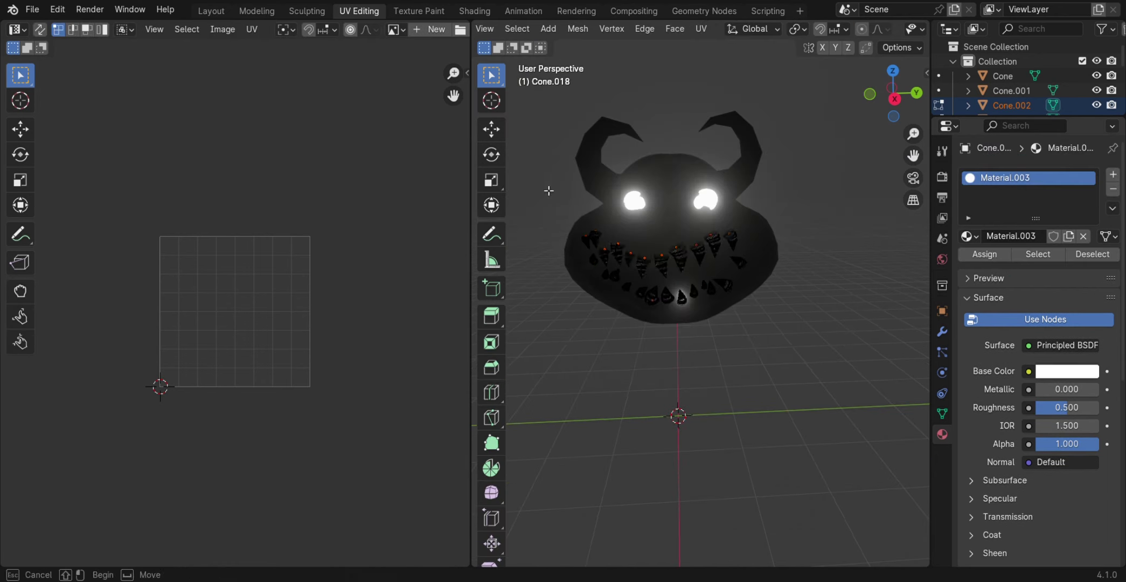
{"action": "left_click_drag", "start_coordinate": [549, 191], "coordinate": [766, 313]}
{"action": "scroll", "coordinate": [737, 290], "scroll_direction": "up", "scroll_amount": 2}
{"action": "left_click", "coordinate": [738, 289]}
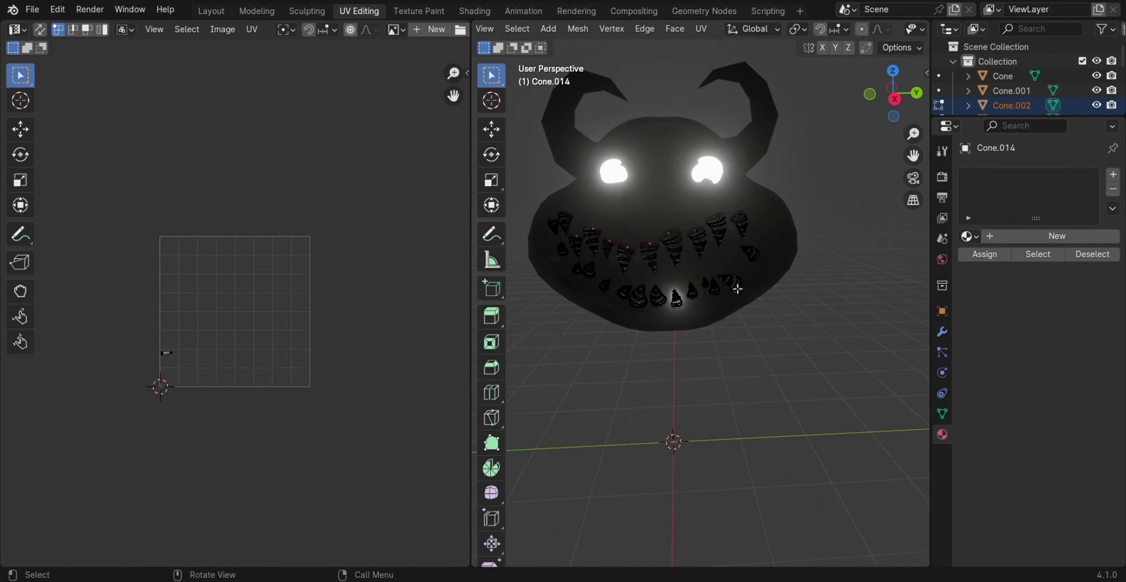
{"action": "left_click_drag", "start_coordinate": [678, 203], "coordinate": [840, 338]}
{"action": "left_click", "coordinate": [818, 260]}
{"action": "key", "text": "Tab"}
Step: Select the smallest lower front tooth and rescale it slightly
{"action": "scroll", "coordinate": [817, 261], "scroll_direction": "up", "scroll_amount": 3}
{"action": "left_click", "coordinate": [722, 291]}
{"action": "scroll", "coordinate": [722, 291], "scroll_direction": "down", "scroll_amount": 2}
{"action": "left_click", "coordinate": [701, 288]}
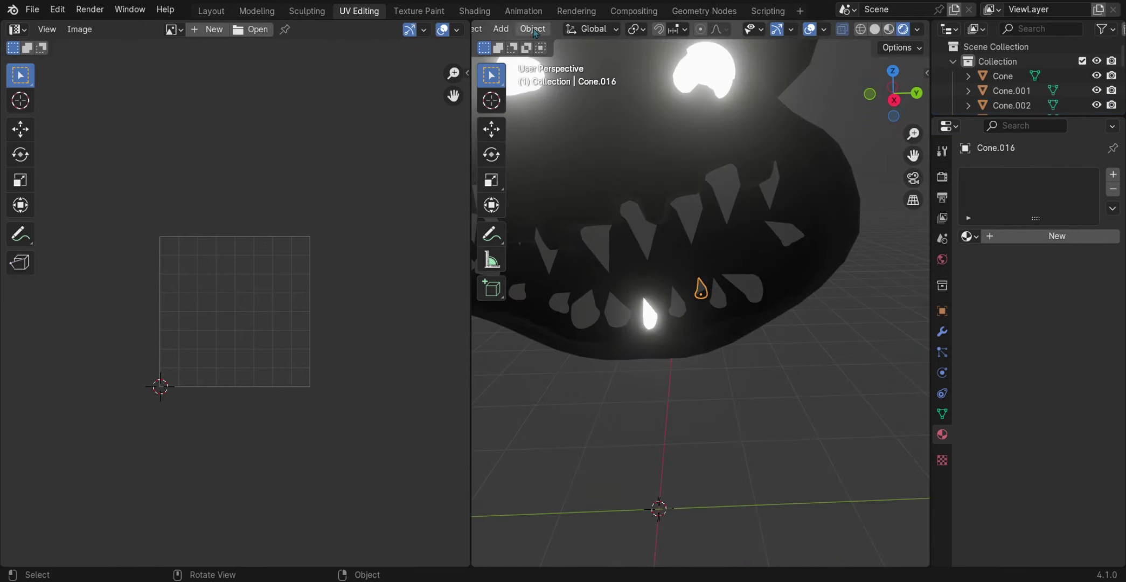
{"action": "key", "text": "shift+space"}
{"action": "key", "text": "g"}
{"action": "scroll", "coordinate": [735, 279], "scroll_direction": "up", "scroll_amount": 5}
{"action": "scroll", "coordinate": [809, 329], "scroll_direction": "down", "scroll_amount": 3}
{"action": "middle_click_drag", "start_coordinate": [810, 329], "coordinate": [865, 387]}
{"action": "scroll", "coordinate": [865, 387], "scroll_direction": "up", "scroll_amount": 4}
{"action": "key", "text": "s"}
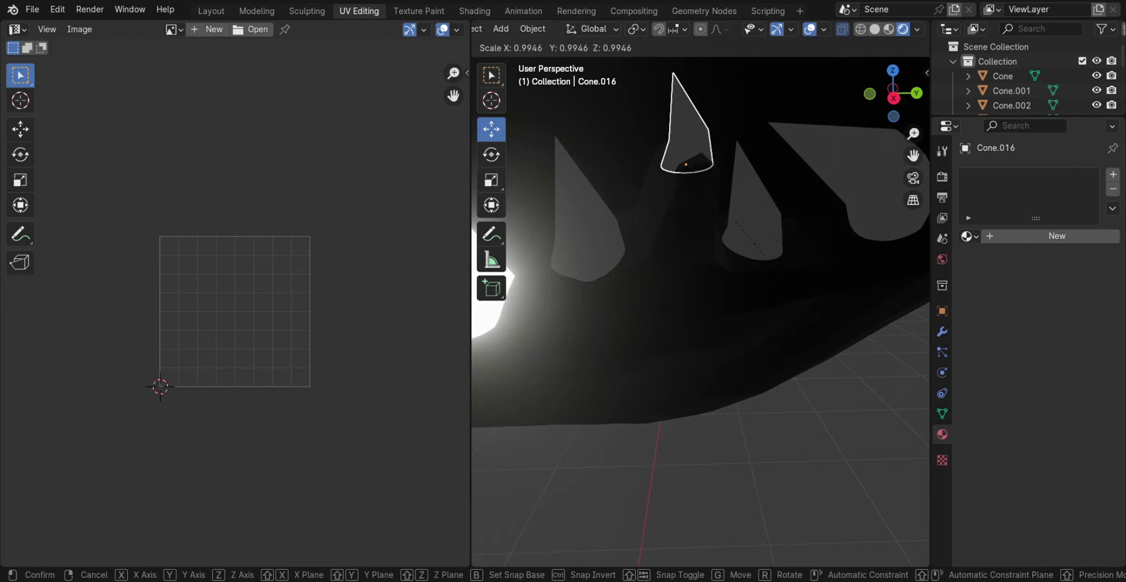
{"action": "left_click", "coordinate": [797, 277]}
Step: Give the smallest lower tooth a new material named White Glow with a white base color and an emission strength of 10.500
{"action": "scroll", "coordinate": [797, 277], "scroll_direction": "down", "scroll_amount": 3}
{"action": "left_click", "coordinate": [1057, 236]}
{"action": "left_click", "coordinate": [1033, 374]}
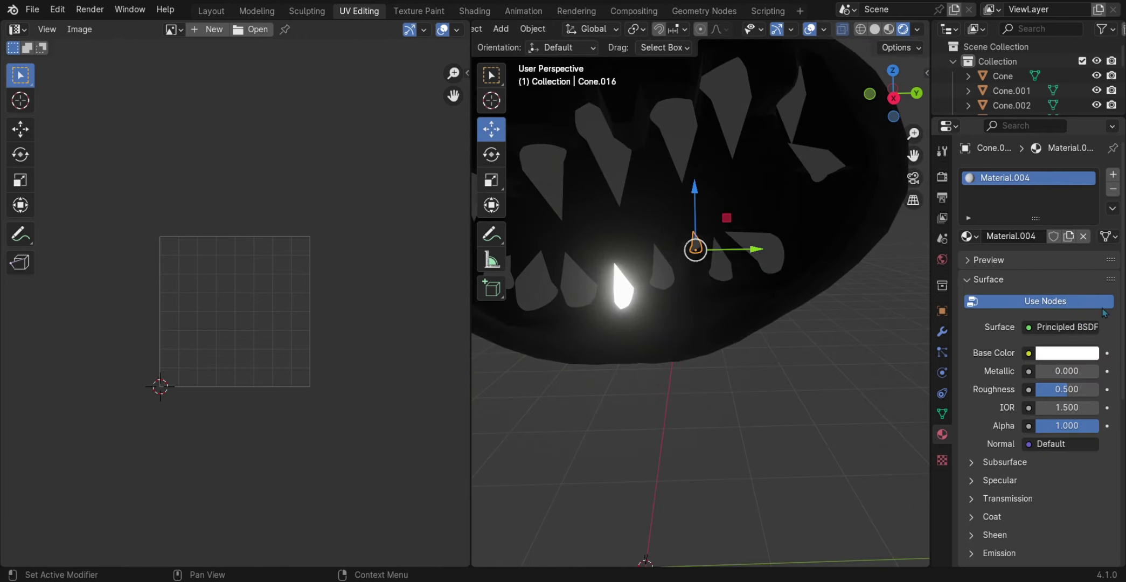
{"action": "scroll", "coordinate": [1044, 476], "scroll_direction": "down", "scroll_amount": 5}
{"action": "scroll", "coordinate": [1044, 476], "scroll_direction": "down", "scroll_amount": 3}
{"action": "left_click", "coordinate": [1001, 348]}
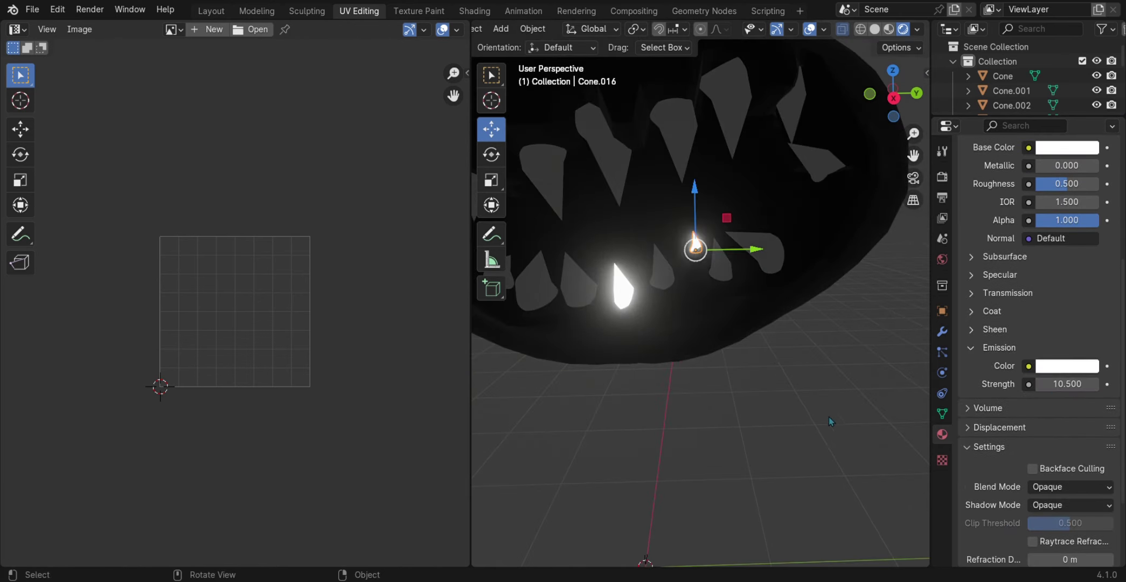
Step: Assign the White Glow material to the lower tooth beside the glowing front tooth and to the large lower tooth
{"action": "scroll", "coordinate": [829, 416], "scroll_direction": "down", "scroll_amount": 4}
{"action": "key", "text": "shift+d"}
{"action": "key", "text": "Escape"}
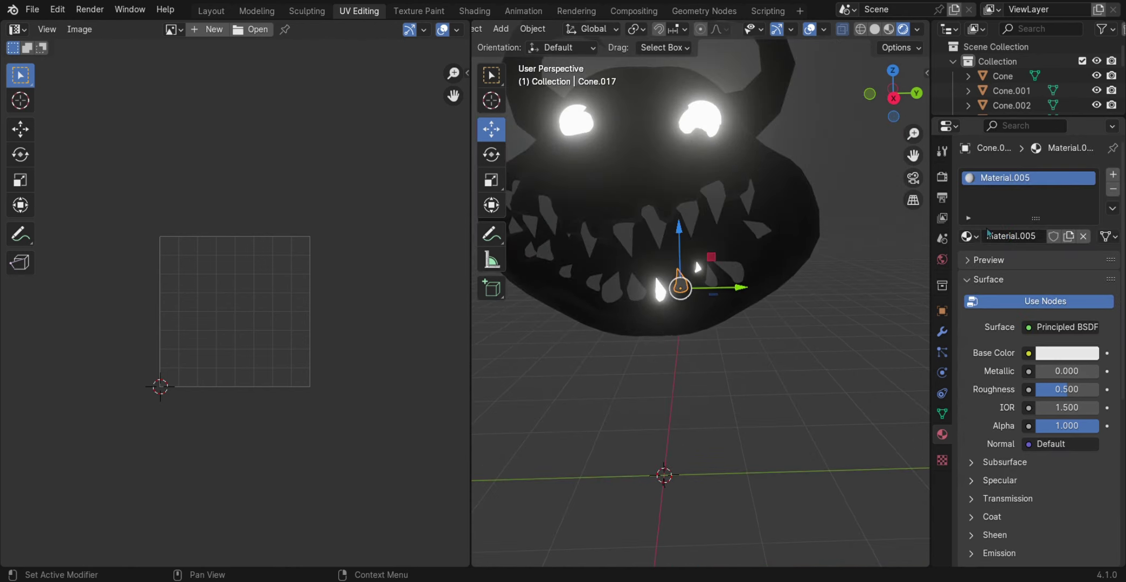
{"action": "left_click", "coordinate": [969, 236]}
{"action": "left_click", "coordinate": [855, 357]}
{"action": "left_click", "coordinate": [737, 273]}
{"action": "left_click", "coordinate": [968, 237]}
{"action": "left_click", "coordinate": [854, 358]}
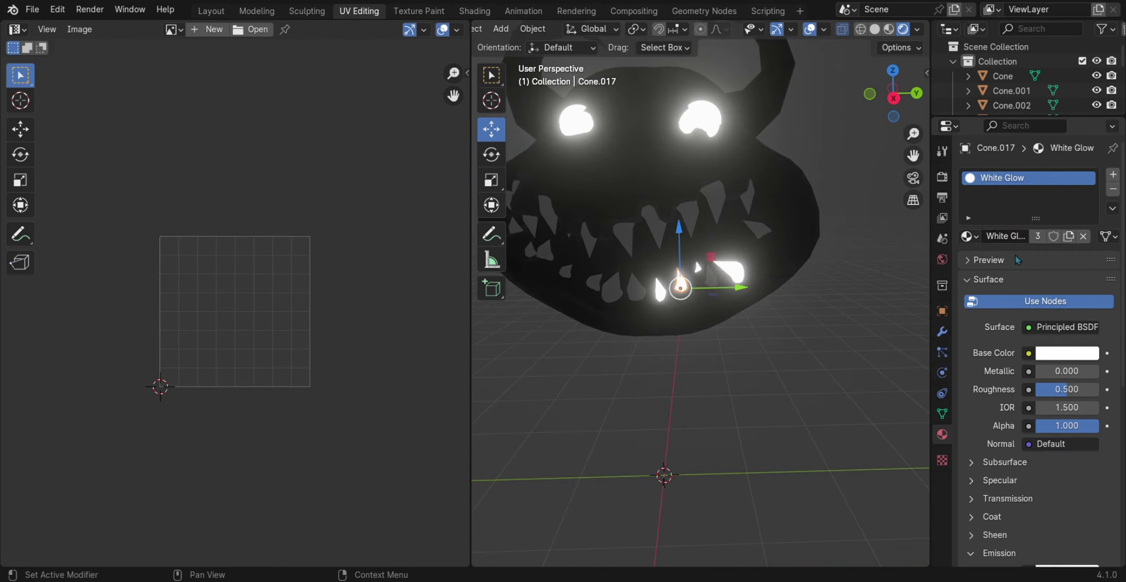
Step: Remove the existing materials from the glowing front lower tooth, both eyes and the large lower tooth
{"action": "scroll", "coordinate": [698, 244], "scroll_direction": "up", "scroll_amount": 4}
{"action": "left_click", "coordinate": [697, 245]}
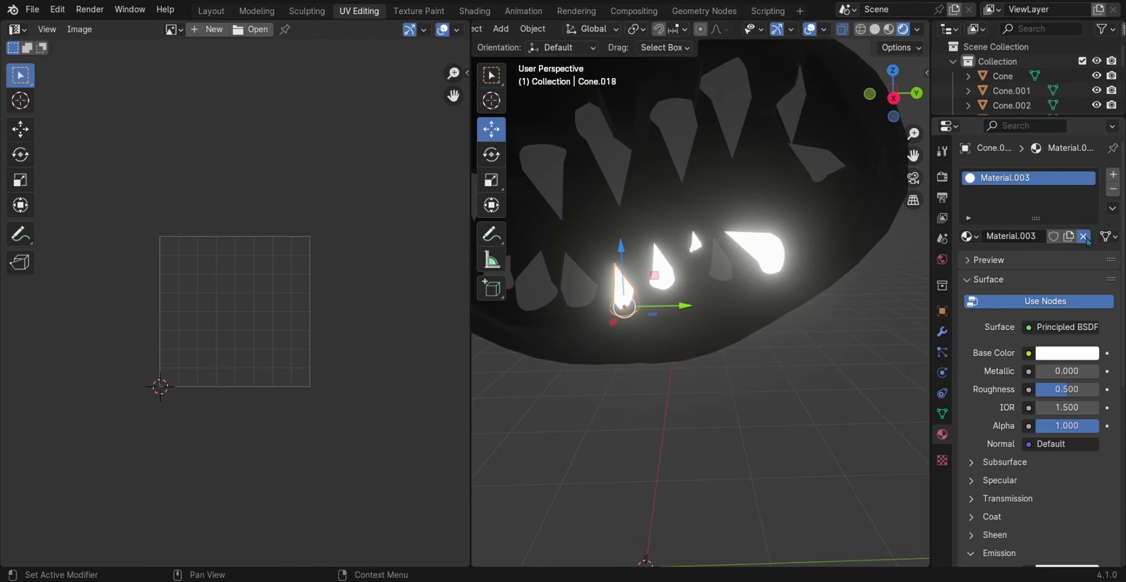
{"action": "left_click", "coordinate": [674, 277]}
{"action": "scroll", "coordinate": [700, 243], "scroll_direction": "down", "scroll_amount": 3}
{"action": "left_click", "coordinate": [548, 120]}
{"action": "left_click", "coordinate": [699, 122]}
{"action": "left_click", "coordinate": [969, 236]}
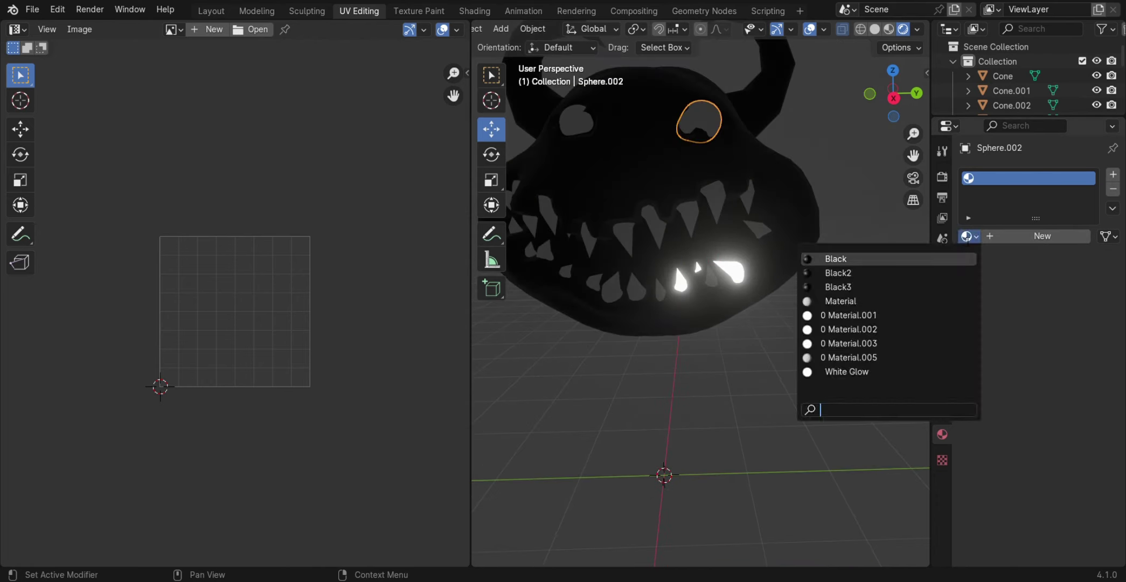
{"action": "left_click", "coordinate": [730, 263]}
{"action": "left_click", "coordinate": [730, 263]}
{"action": "left_click", "coordinate": [1089, 236]}
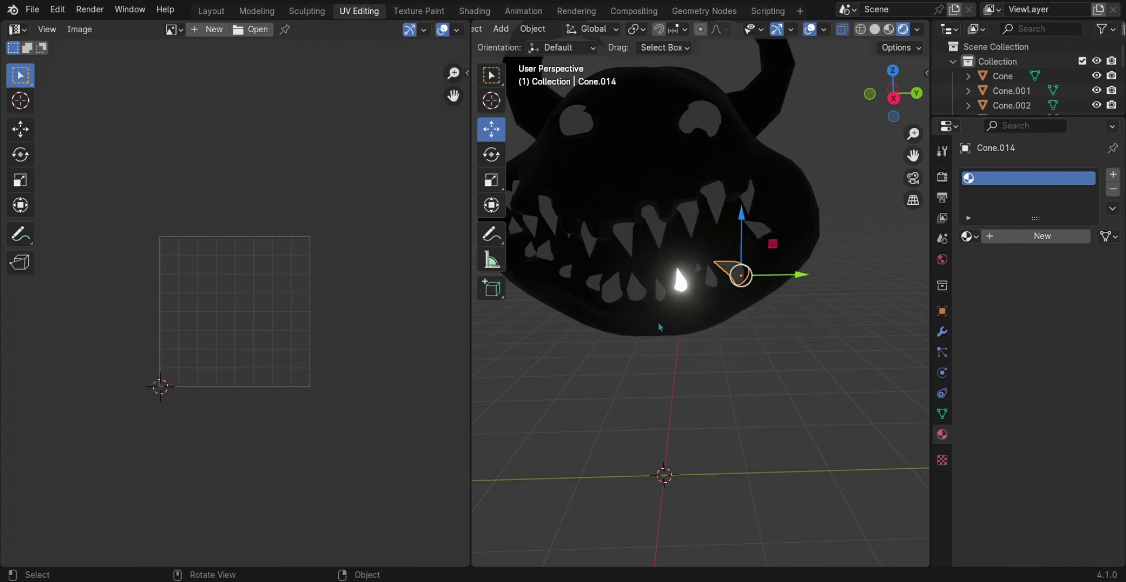
Step: Assign the White Glow material to the smallest lower tooth and the lower teeth next to it
{"action": "scroll", "coordinate": [660, 326], "scroll_direction": "up", "scroll_amount": 4}
{"action": "left_click", "coordinate": [655, 267]}
{"action": "left_click", "coordinate": [694, 252]}
{"action": "left_click", "coordinate": [969, 236]}
{"action": "left_click", "coordinate": [846, 371]}
{"action": "left_click", "coordinate": [719, 260]}
{"action": "left_click", "coordinate": [968, 237]}
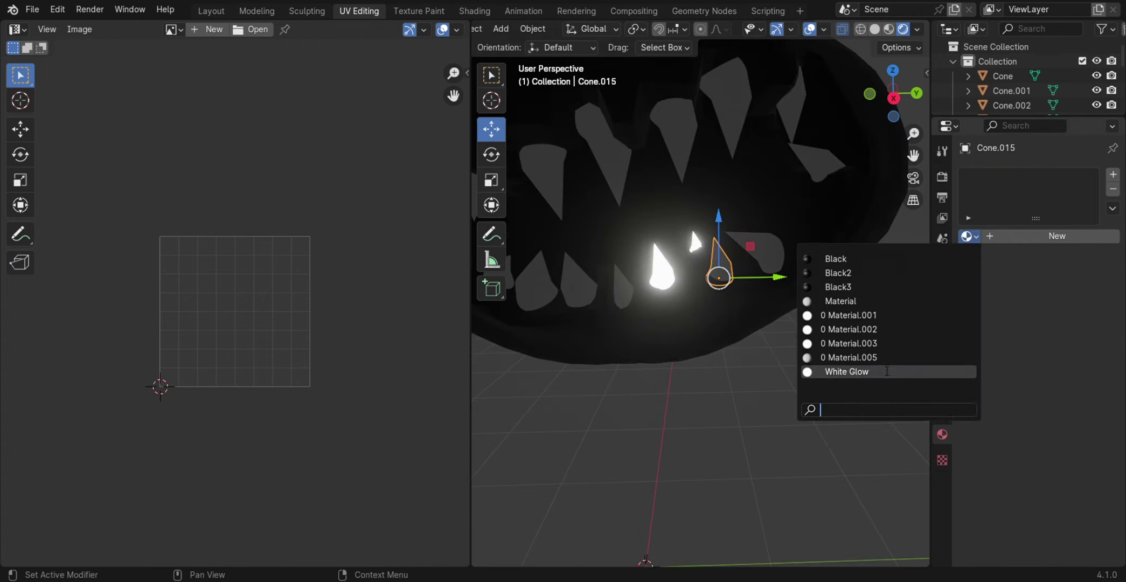
{"action": "left_click", "coordinate": [886, 371]}
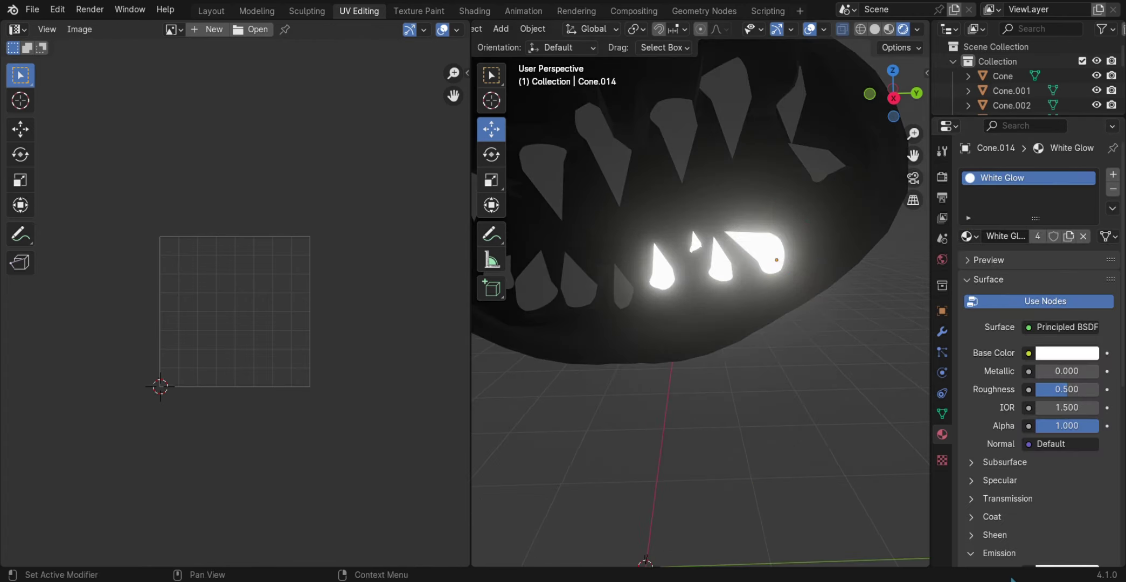
Step: Assign the White Glow material to the tooth at the near mouth corner and to the front lower tooth
{"action": "left_click", "coordinate": [942, 460]}
{"action": "left_click", "coordinate": [943, 433]}
{"action": "left_click", "coordinate": [828, 173]}
{"action": "left_click", "coordinate": [968, 236]}
{"action": "left_click", "coordinate": [887, 372]}
{"action": "middle_click_drag", "start_coordinate": [746, 293], "coordinate": [716, 318]}
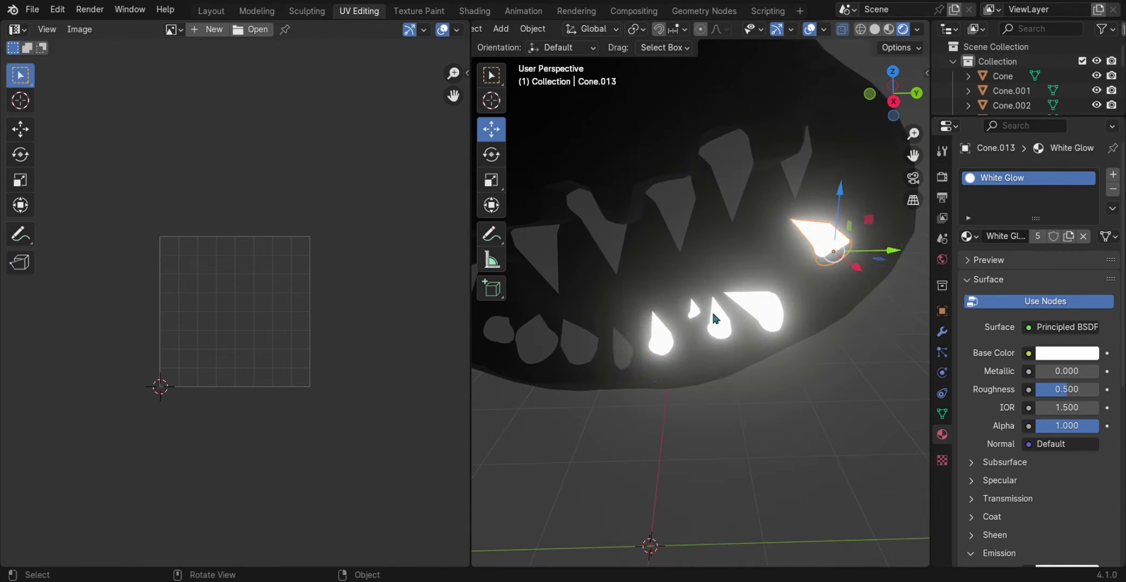
{"action": "left_click", "coordinate": [632, 360]}
{"action": "left_click", "coordinate": [968, 236]}
{"action": "left_click", "coordinate": [886, 372]}
Step: Assign the White Glow material to both eyes
{"action": "left_click", "coordinate": [700, 154]}
{"action": "left_click", "coordinate": [969, 237]}
{"action": "left_click", "coordinate": [887, 371]}
{"action": "left_click", "coordinate": [572, 156]}
{"action": "left_click", "coordinate": [969, 236]}
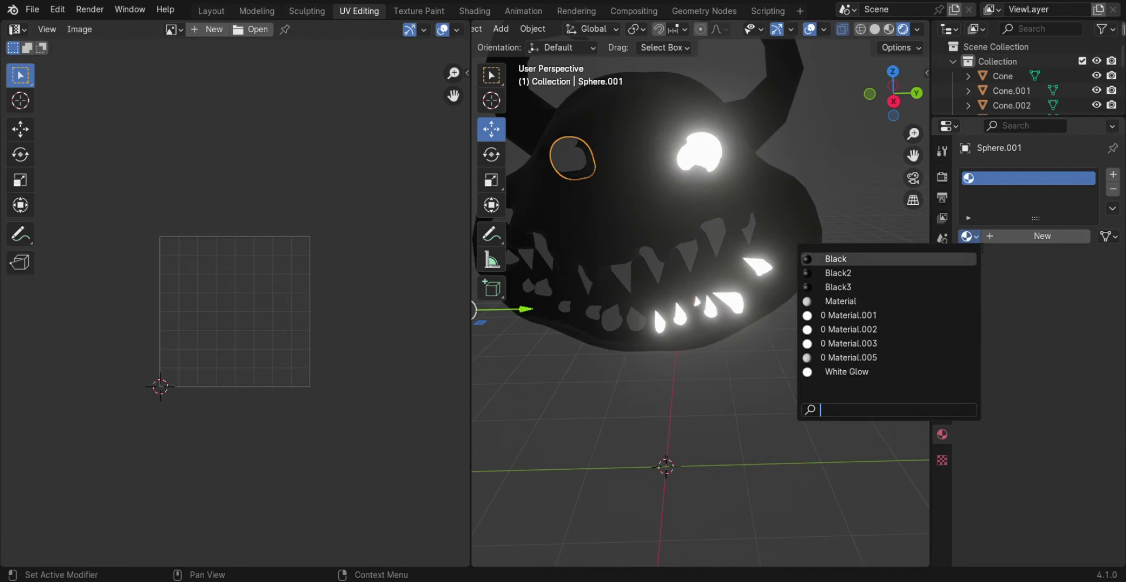
{"action": "left_click", "coordinate": [863, 371]}
Step: Assign the White Glow material to the two upper teeth and the lower tooth at the opposite mouth corner
{"action": "middle_click_drag", "start_coordinate": [701, 280], "coordinate": [642, 232]}
{"action": "left_click", "coordinate": [613, 214]}
{"action": "left_click", "coordinate": [968, 236]}
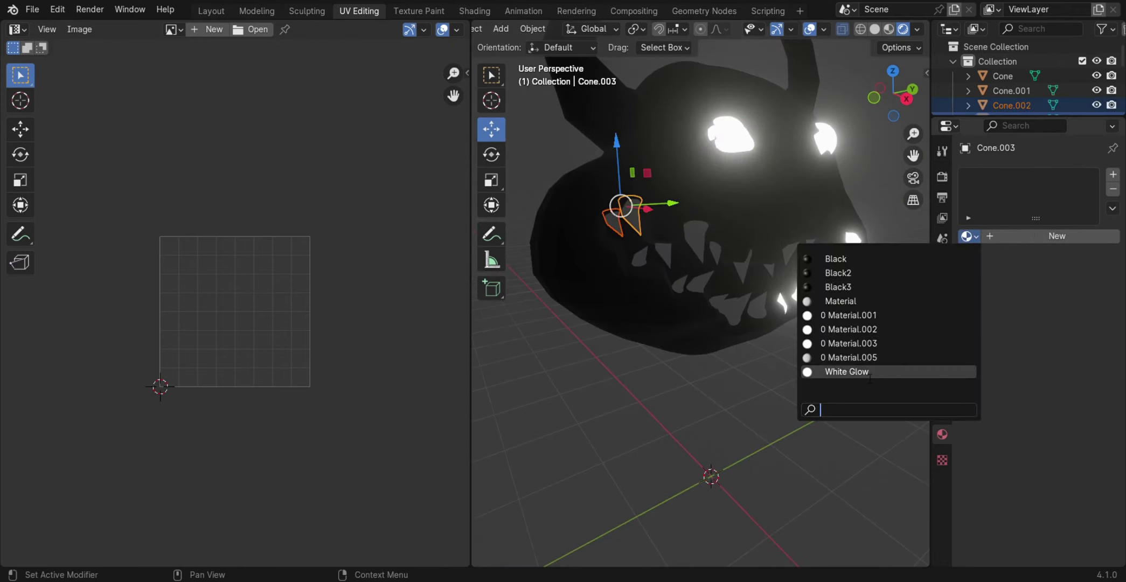
{"action": "left_click", "coordinate": [887, 372]}
{"action": "left_click", "coordinate": [640, 262]}
{"action": "middle_click_drag", "start_coordinate": [776, 400], "coordinate": [673, 345]}
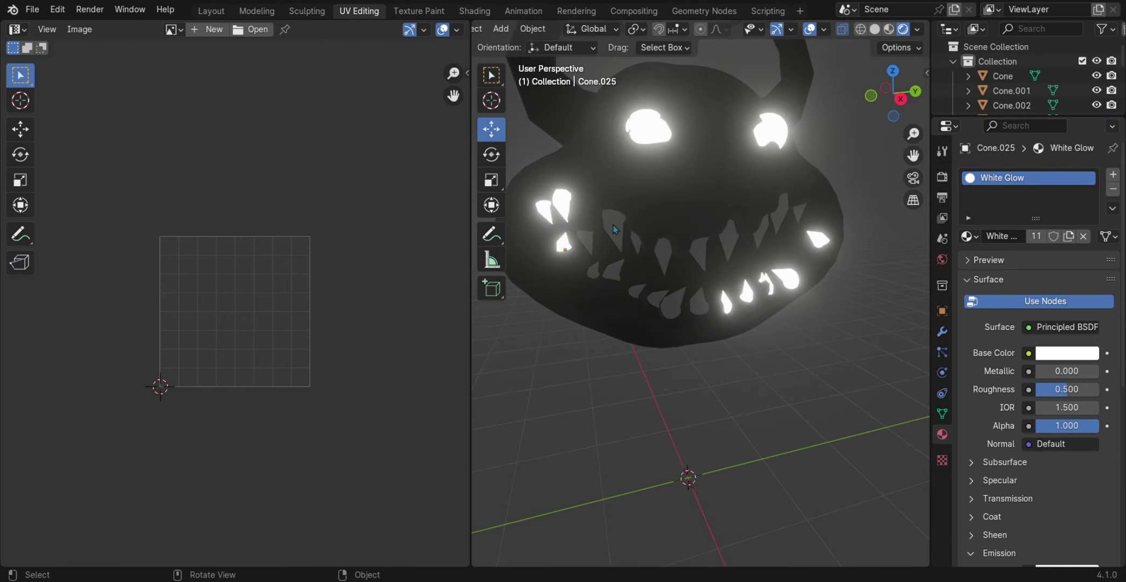
Step: Assign the White Glow material to the two upper teeth next to the glowing corner teeth
{"action": "left_click", "coordinate": [615, 229]}
{"action": "left_click", "coordinate": [968, 236]}
{"action": "left_click", "coordinate": [863, 371]}
{"action": "left_click", "coordinate": [584, 243]}
{"action": "left_click", "coordinate": [969, 236]}
{"action": "left_click", "coordinate": [862, 372]}
Step: Assign the White Glow material to the next lower teeth along the same side of the mouth
{"action": "left_click", "coordinate": [596, 272]}
{"action": "left_click", "coordinate": [968, 236]}
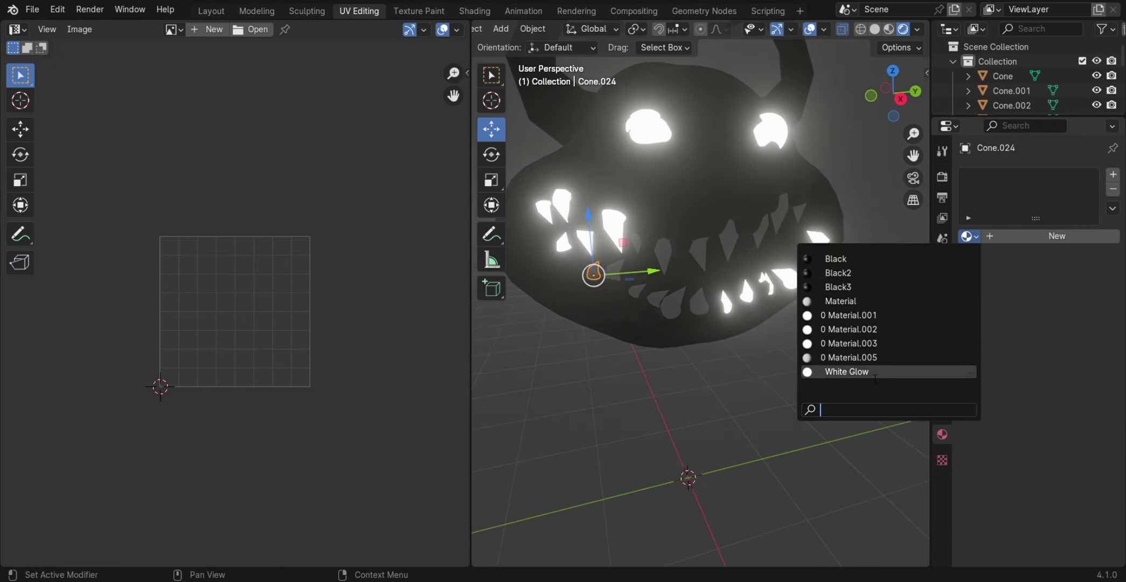
{"action": "left_click", "coordinate": [857, 372]}
{"action": "scroll", "coordinate": [620, 280], "scroll_direction": "up", "scroll_amount": 2}
{"action": "left_click", "coordinate": [607, 294]}
{"action": "left_click", "coordinate": [968, 237]}
{"action": "left_click", "coordinate": [969, 236]}
{"action": "left_click", "coordinate": [851, 371]}
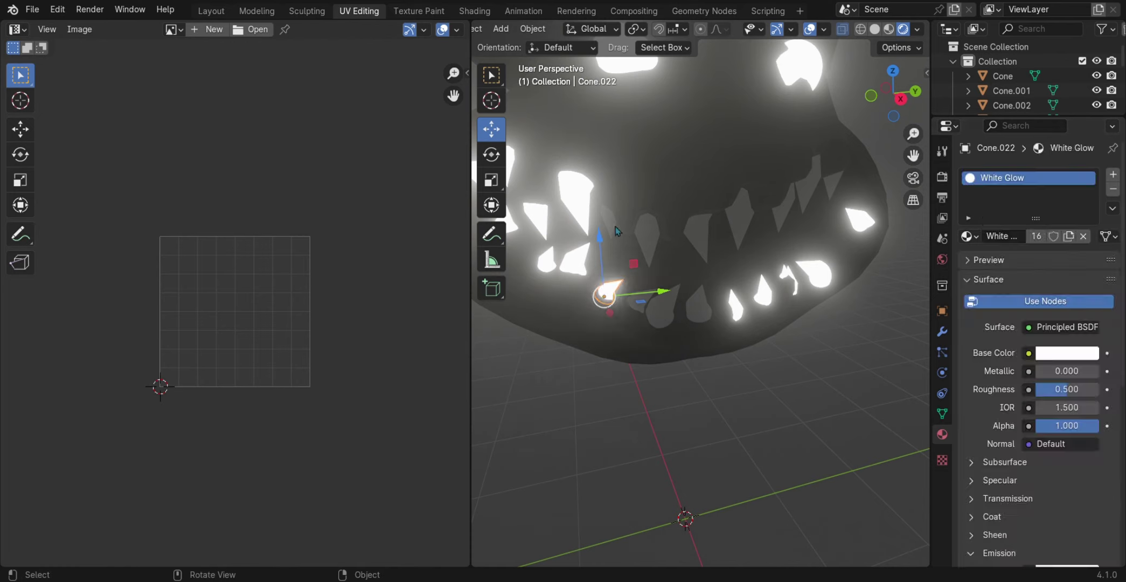
Step: Assign the White Glow material to the narrow upper tooth, the unlit lower tooth near it and the adjacent upper tooth
{"action": "left_click", "coordinate": [615, 227]}
{"action": "left_click", "coordinate": [968, 236]}
{"action": "left_click", "coordinate": [852, 371]}
{"action": "left_click", "coordinate": [636, 305]}
{"action": "left_click", "coordinate": [968, 236]}
{"action": "left_click", "coordinate": [841, 371]}
{"action": "left_click", "coordinate": [969, 236]}
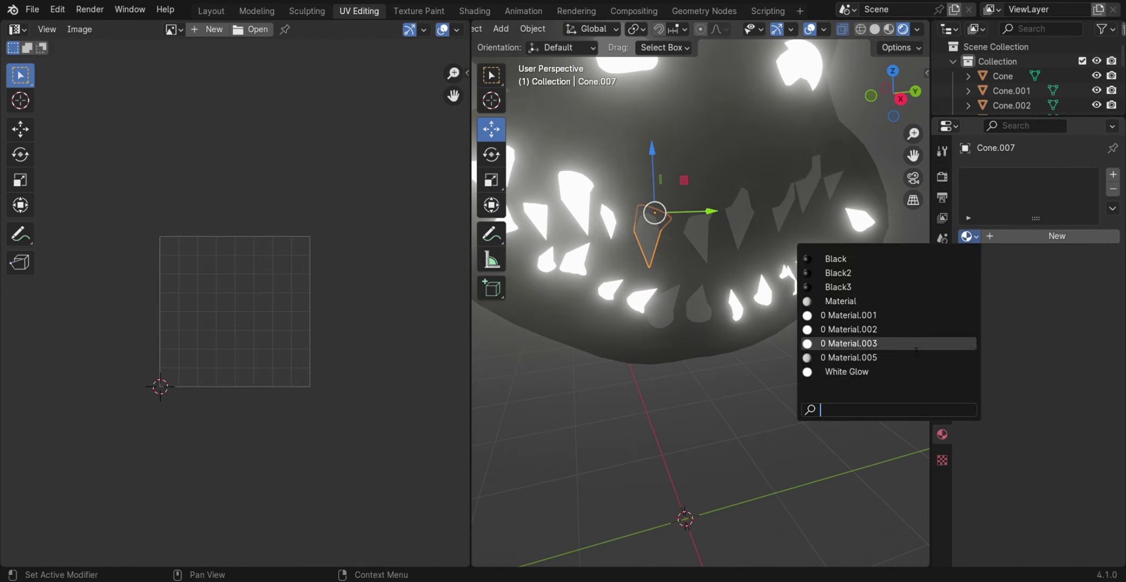
{"action": "left_click", "coordinate": [852, 371]}
Step: Assign the White Glow material to the two middle upper teeth
{"action": "left_click", "coordinate": [701, 227]}
{"action": "left_click", "coordinate": [968, 236]}
{"action": "left_click", "coordinate": [851, 372]}
{"action": "left_click", "coordinate": [722, 210]}
{"action": "left_click", "coordinate": [968, 236]}
{"action": "left_click", "coordinate": [851, 372]}
Step: Assign the White Glow material to the two remaining lower front teeth
{"action": "left_click", "coordinate": [629, 306]}
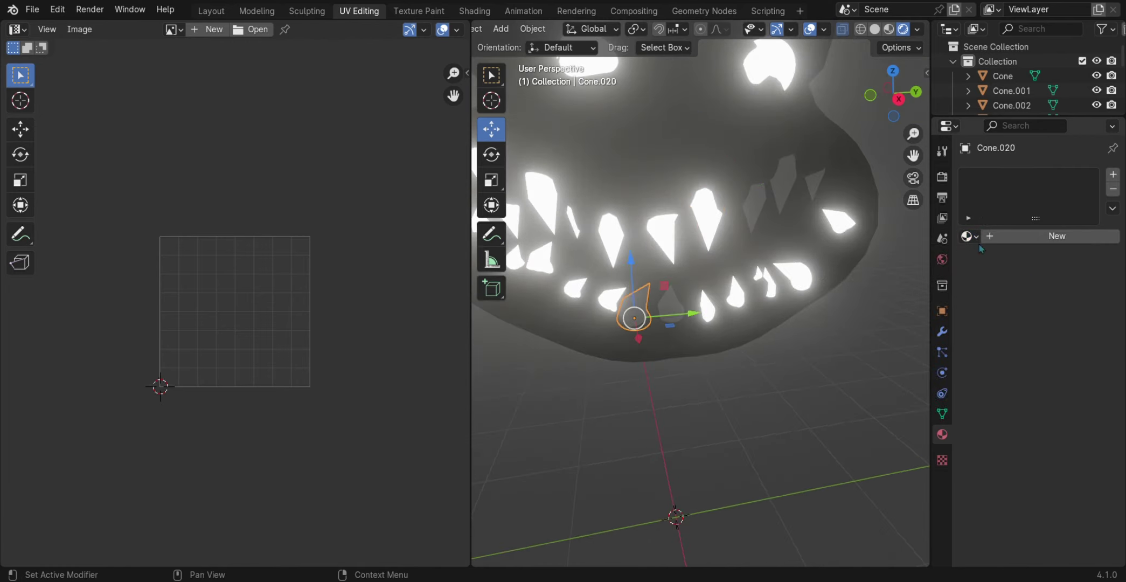
{"action": "left_click", "coordinate": [969, 236]}
{"action": "left_click", "coordinate": [852, 372]}
{"action": "left_click", "coordinate": [671, 305]}
{"action": "left_click", "coordinate": [968, 236]}
{"action": "left_click", "coordinate": [852, 371]}
Step: Assign the White Glow material to the last three unlit upper teeth
{"action": "left_click", "coordinate": [752, 202]}
{"action": "left_click", "coordinate": [968, 236]}
{"action": "left_click", "coordinate": [852, 372]}
{"action": "left_click", "coordinate": [779, 161]}
{"action": "left_click", "coordinate": [968, 236]}
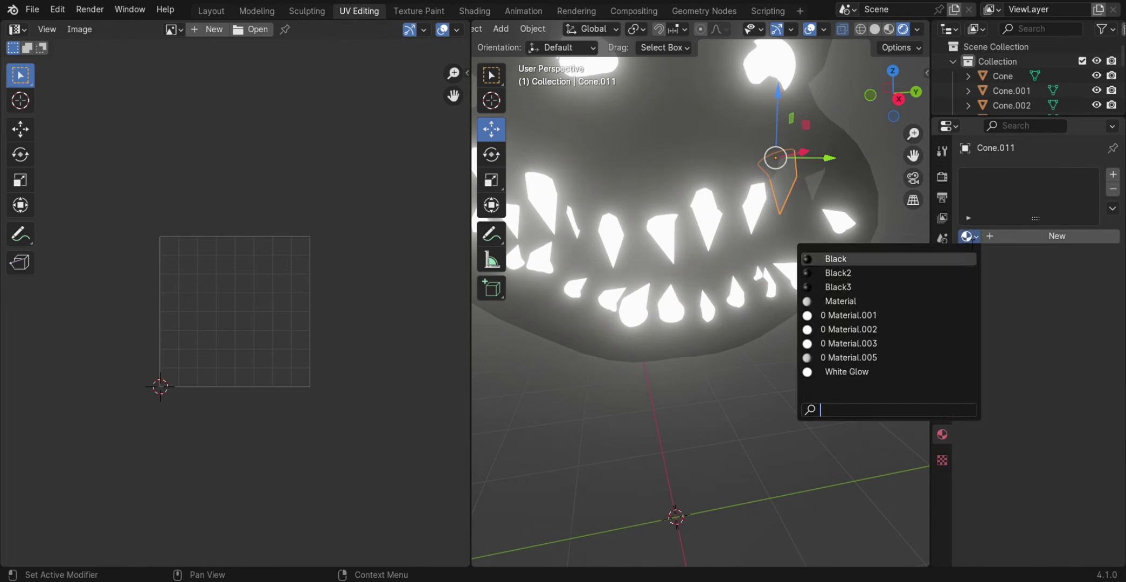
{"action": "left_click", "coordinate": [852, 371]}
{"action": "left_click", "coordinate": [809, 162]}
{"action": "left_click", "coordinate": [969, 236]}
{"action": "left_click", "coordinate": [851, 372]}
{"action": "scroll", "coordinate": [740, 351], "scroll_direction": "down", "scroll_amount": 4}
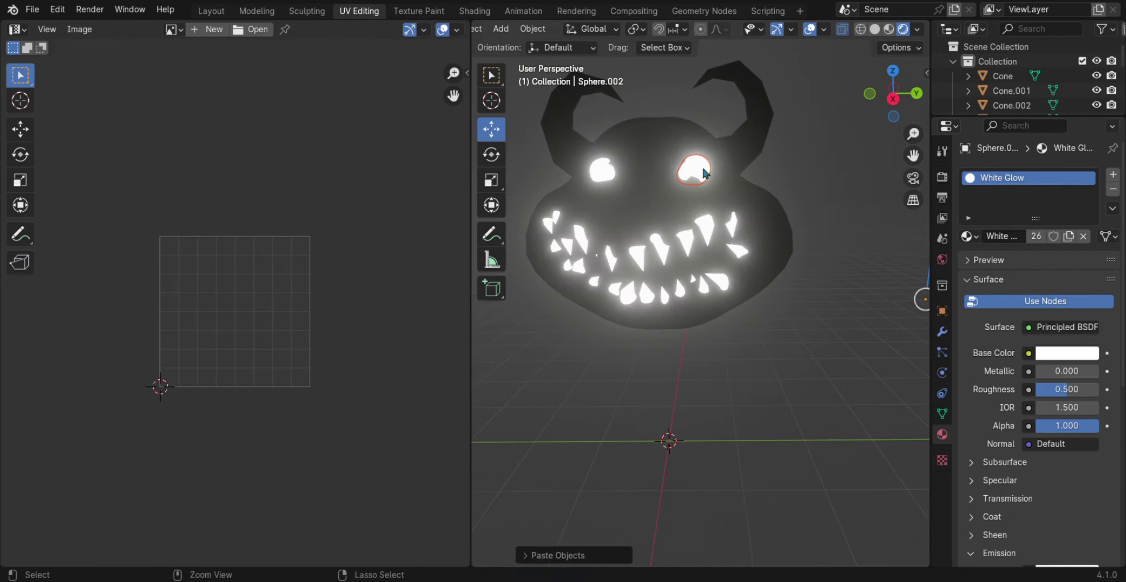
Step: Make a copy of one eye sphere and move it in front of the original eye
{"action": "middle_click_drag", "start_coordinate": [704, 173], "coordinate": [847, 241]}
{"action": "left_click", "coordinate": [847, 241]}
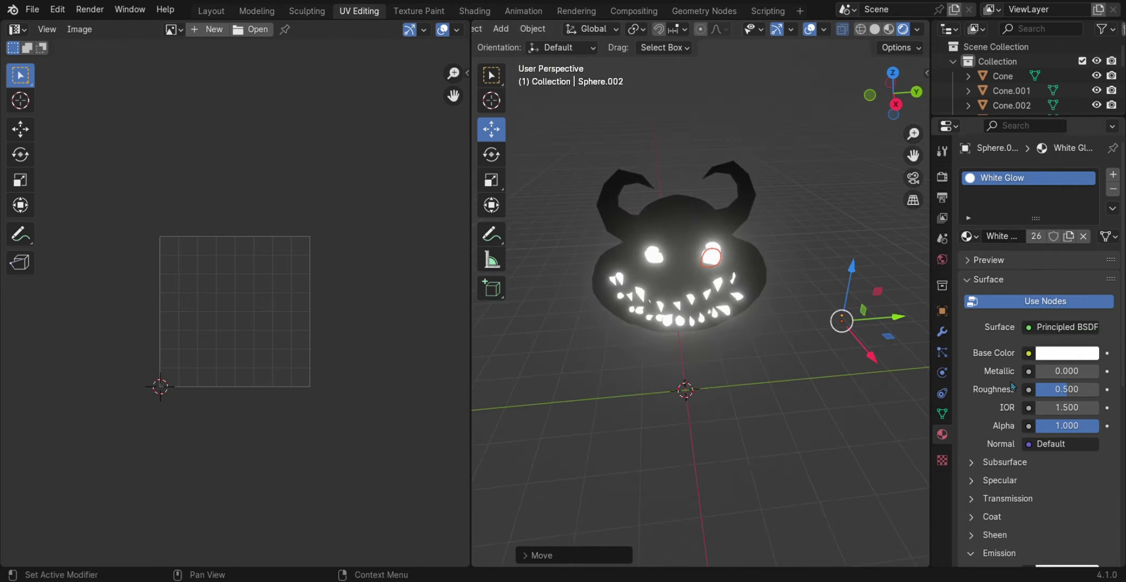
{"action": "scroll", "coordinate": [729, 192], "scroll_direction": "up", "scroll_amount": 4}
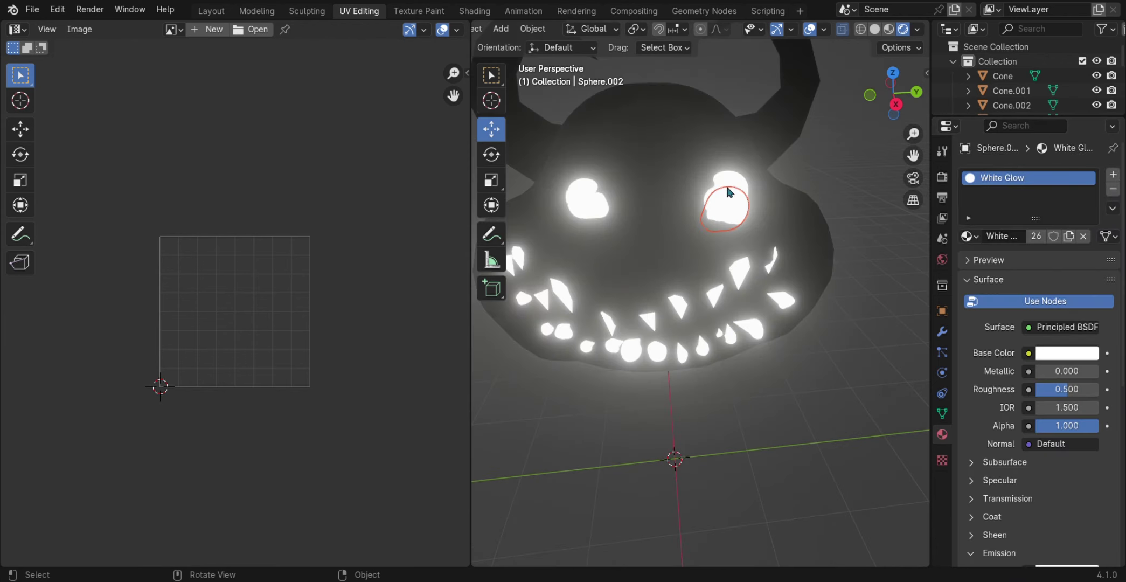
Step: Replace the copied eye sphere's material with a new one named Green Glow with a bright green base color
{"action": "left_click", "coordinate": [1113, 190]}
{"action": "left_click", "coordinate": [1013, 236]}
{"action": "double_click", "coordinate": [1013, 237]}
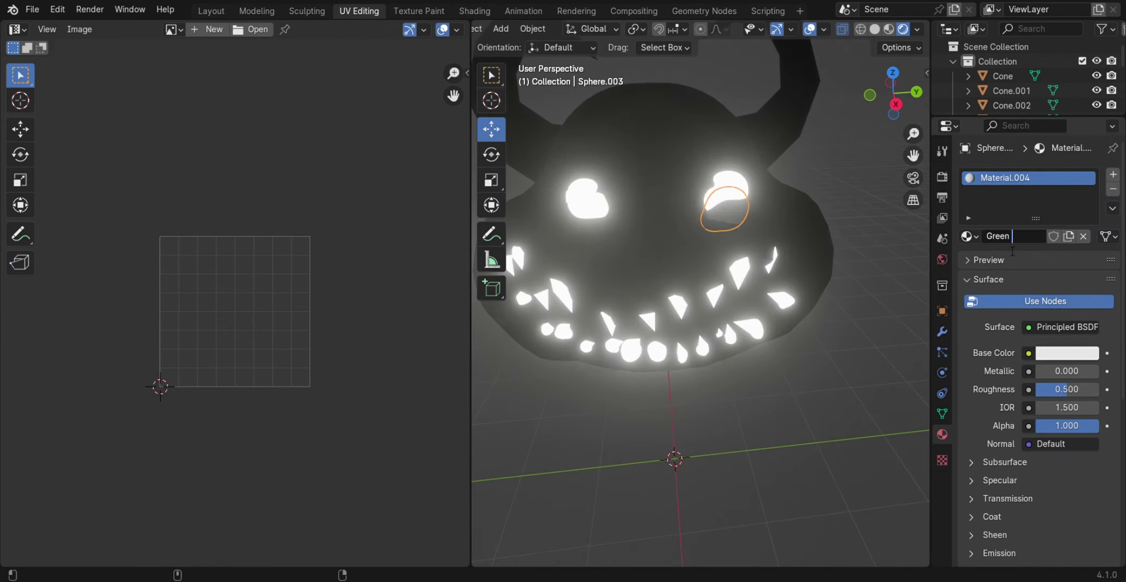
{"action": "left_click", "coordinate": [1067, 353]}
{"action": "left_click", "coordinate": [1001, 480]}
Step: Set the Green Glow material's emission strength to 5.500 and its emission color to green with hue 0.336 and full saturation
{"action": "scroll", "coordinate": [1014, 512], "scroll_direction": "down", "scroll_amount": 5}
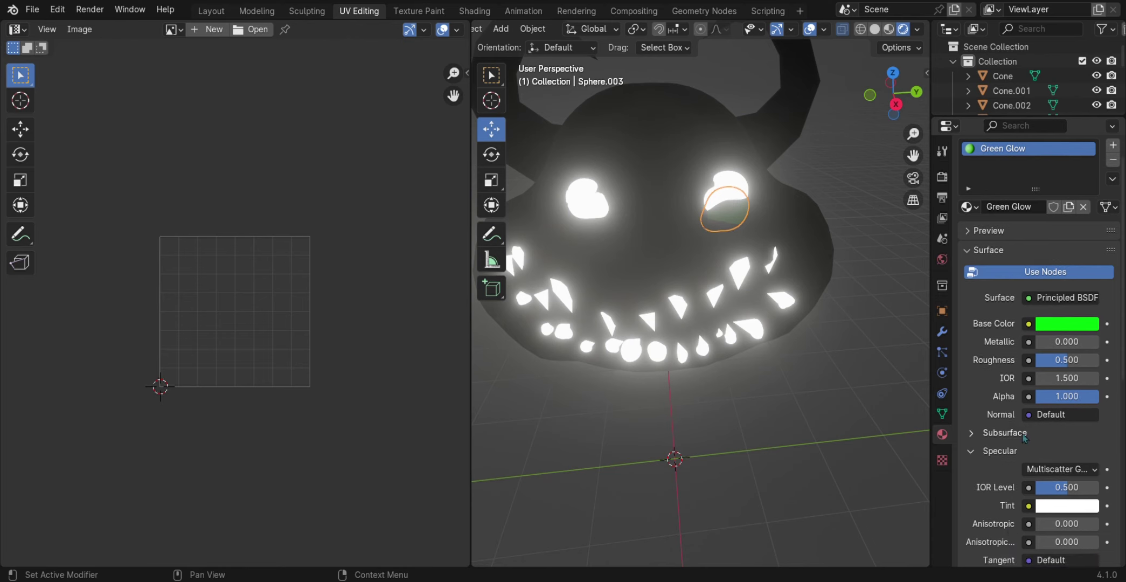
{"action": "left_click", "coordinate": [1006, 546]}
{"action": "scroll", "coordinate": [1006, 550], "scroll_direction": "down", "scroll_amount": 5}
{"action": "left_click", "coordinate": [1056, 464]}
{"action": "left_click", "coordinate": [1067, 446]}
{"action": "left_click", "coordinate": [1013, 302]}
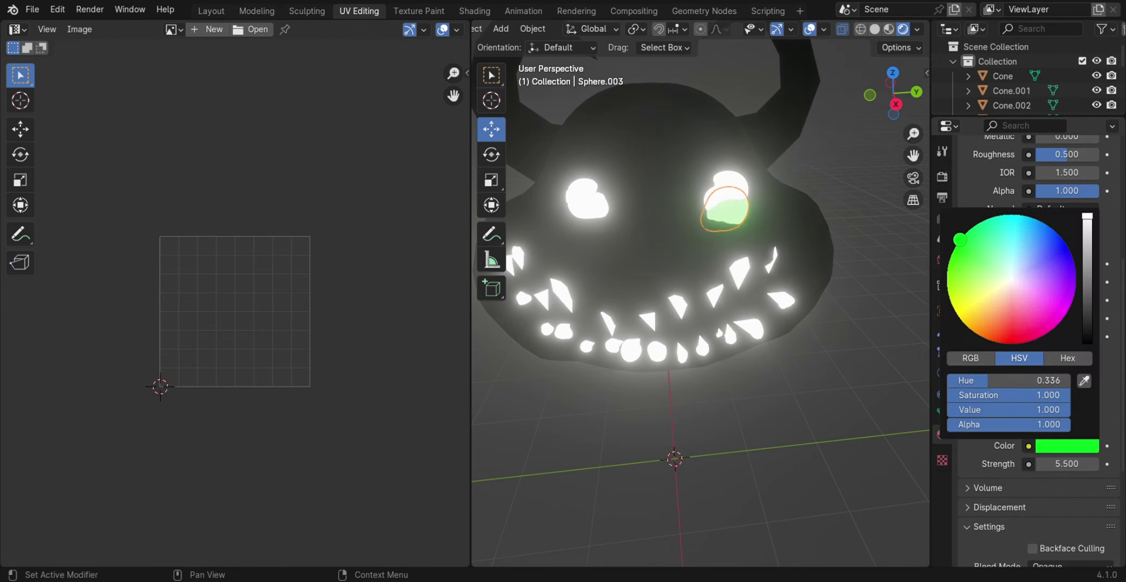
Step: Scale the green sphere and reposition it against the front of the eye
{"action": "key", "text": "s"}
{"action": "key", "text": "Return"}
{"action": "middle_click_drag", "start_coordinate": [808, 324], "coordinate": [879, 327]}
{"action": "key", "text": "g"}
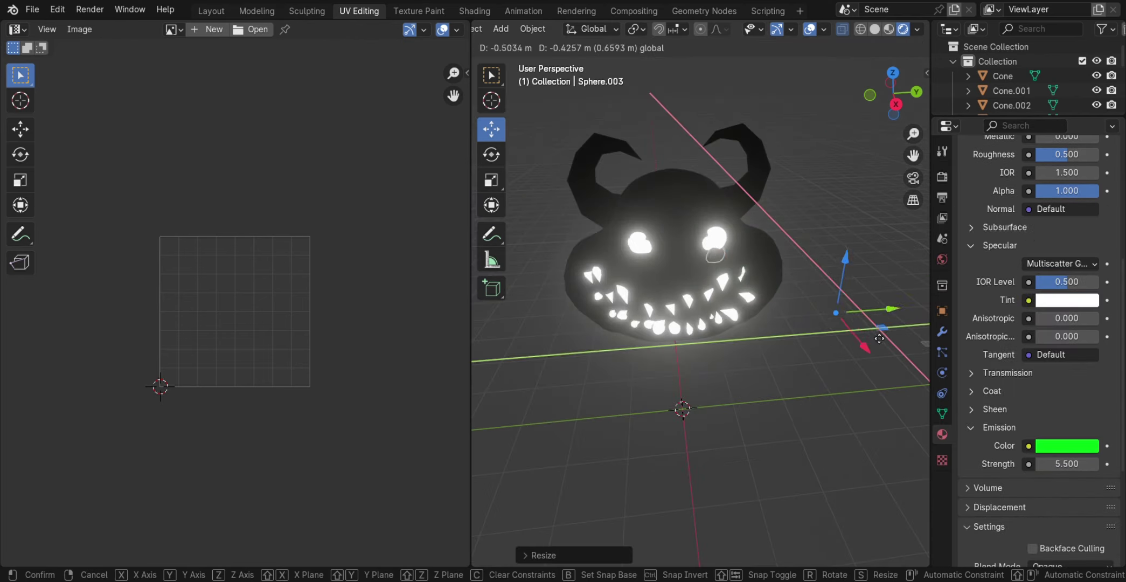
{"action": "left_click", "coordinate": [852, 334]}
{"action": "scroll", "coordinate": [849, 330], "scroll_direction": "up", "scroll_amount": 2}
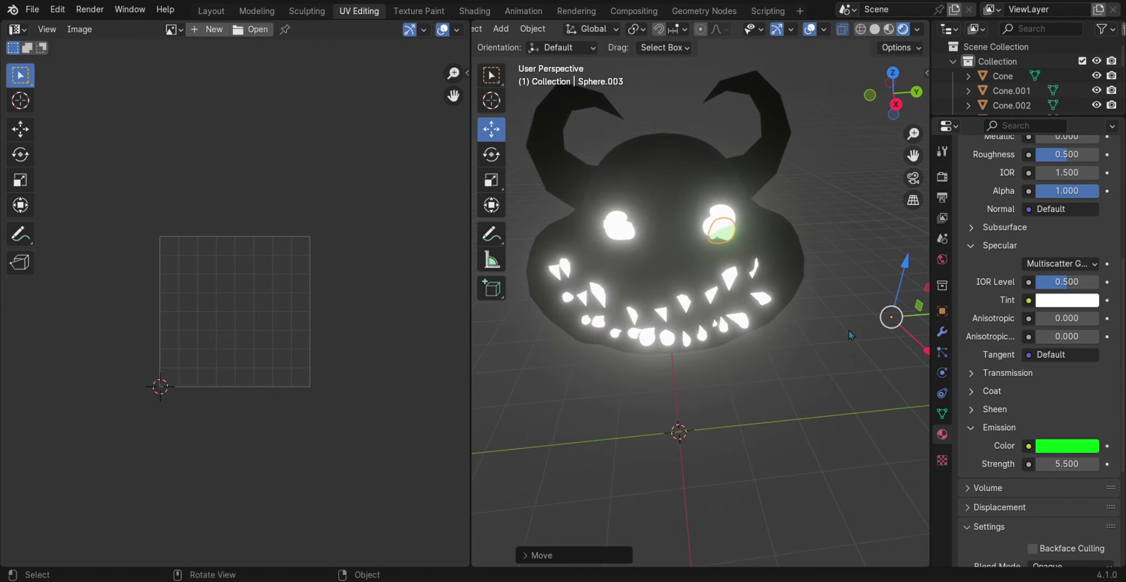
Step: Duplicate the green sphere, scale the copy down and move it in front of the green one
{"action": "key", "text": "shift+d"}
{"action": "key", "text": "s"}
{"action": "left_click", "coordinate": [863, 336]}
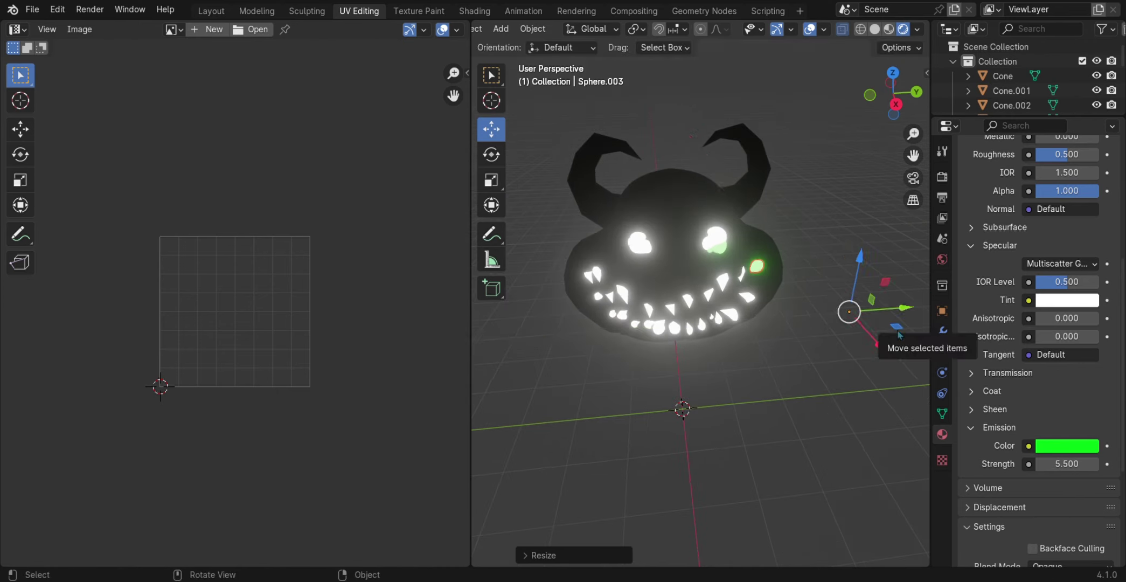
{"action": "middle_click_drag", "start_coordinate": [817, 306], "coordinate": [907, 295]}
{"action": "left_click_drag", "start_coordinate": [908, 298], "coordinate": [867, 301]}
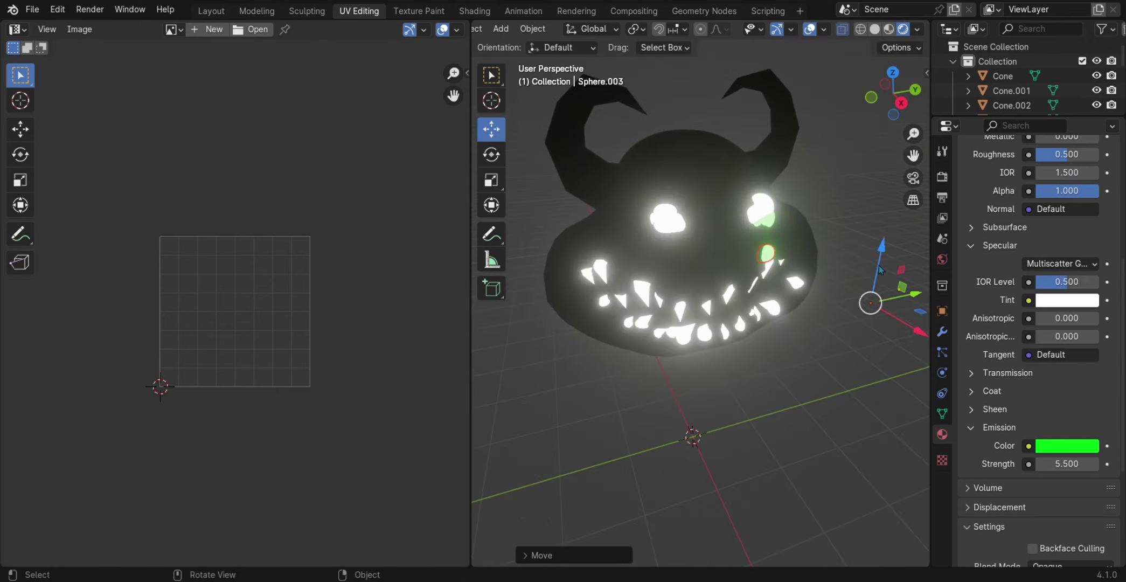
{"action": "middle_click_drag", "start_coordinate": [868, 301], "coordinate": [837, 359]}
{"action": "left_click_drag", "start_coordinate": [837, 359], "coordinate": [841, 350]}
Step: Replace the smaller sphere's material with a new one named Purple Glow with a purple base color
{"action": "scroll", "coordinate": [1038, 219], "scroll_direction": "up", "scroll_amount": 10}
{"action": "left_click_drag", "start_coordinate": [1038, 220], "coordinate": [1069, 206]}
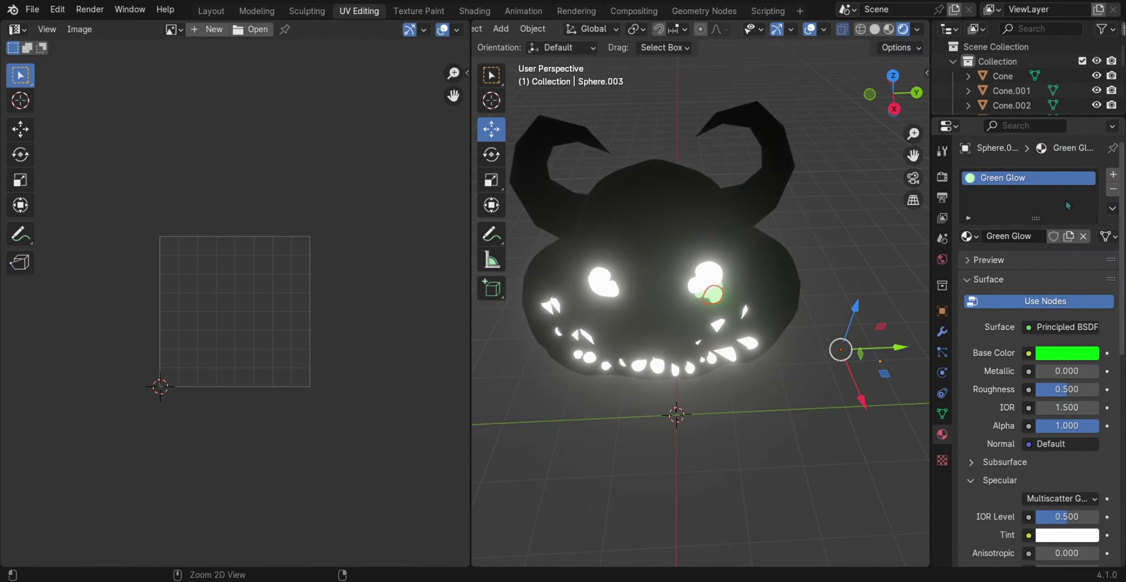
{"action": "left_click", "coordinate": [1083, 237]}
{"action": "left_click", "coordinate": [1046, 237]}
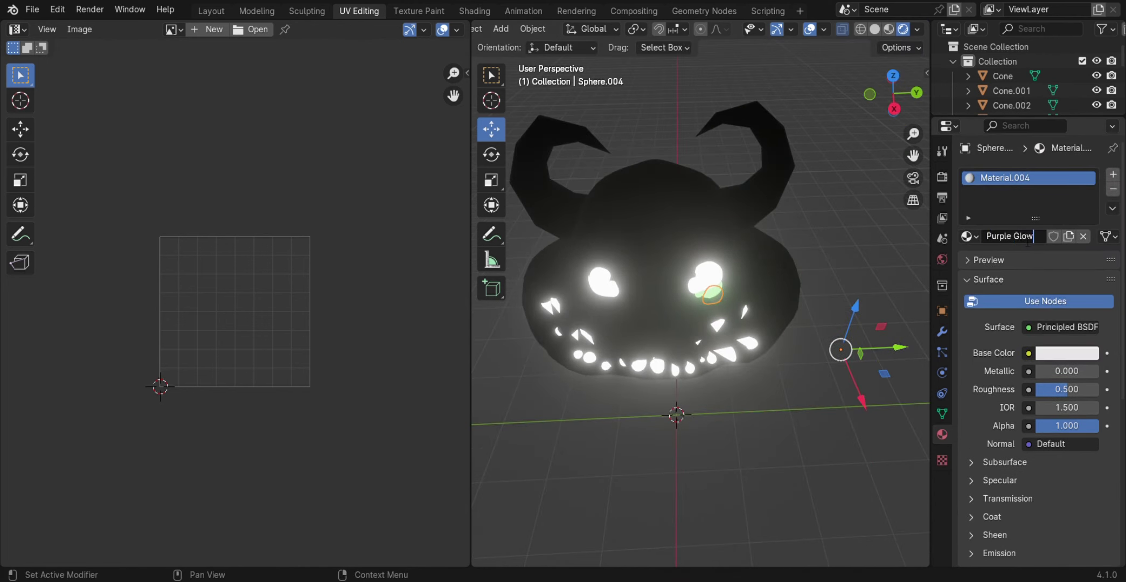
{"action": "key", "text": "Return"}
{"action": "left_click", "coordinate": [1067, 353]}
{"action": "left_click_drag", "start_coordinate": [1069, 218], "coordinate": [1077, 186]}
Step: Set the Purple Glow material's emission strength to 5.500 and its emission color to purple
{"action": "left_click", "coordinate": [1000, 525]}
{"action": "scroll", "coordinate": [1041, 431], "scroll_direction": "down", "scroll_amount": 3}
{"action": "left_click", "coordinate": [1070, 504]}
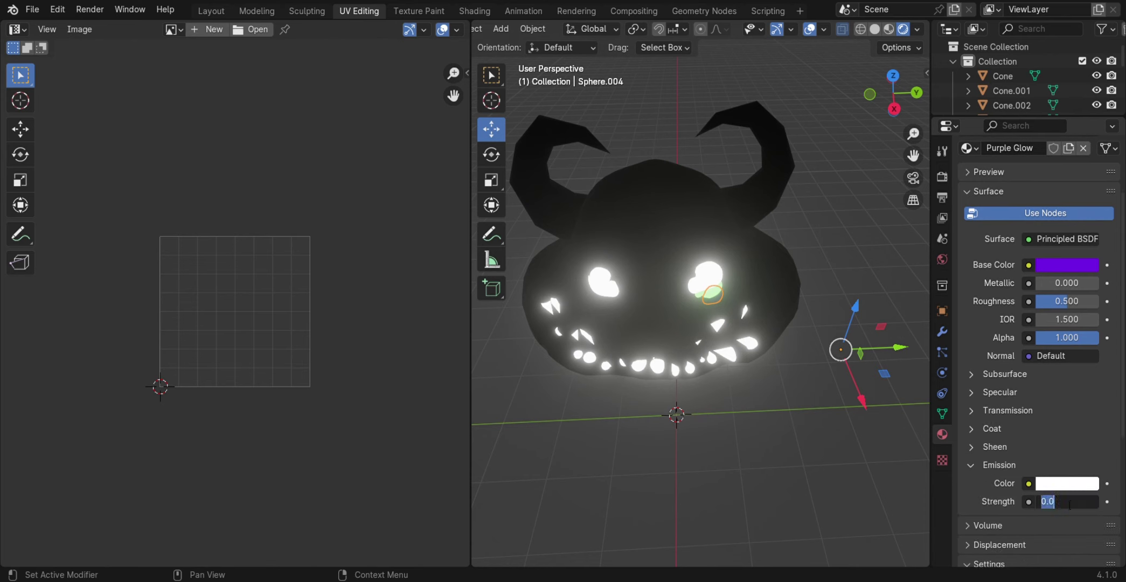
{"action": "left_click", "coordinate": [1061, 484]}
{"action": "scroll", "coordinate": [826, 359], "scroll_direction": "up", "scroll_amount": 3}
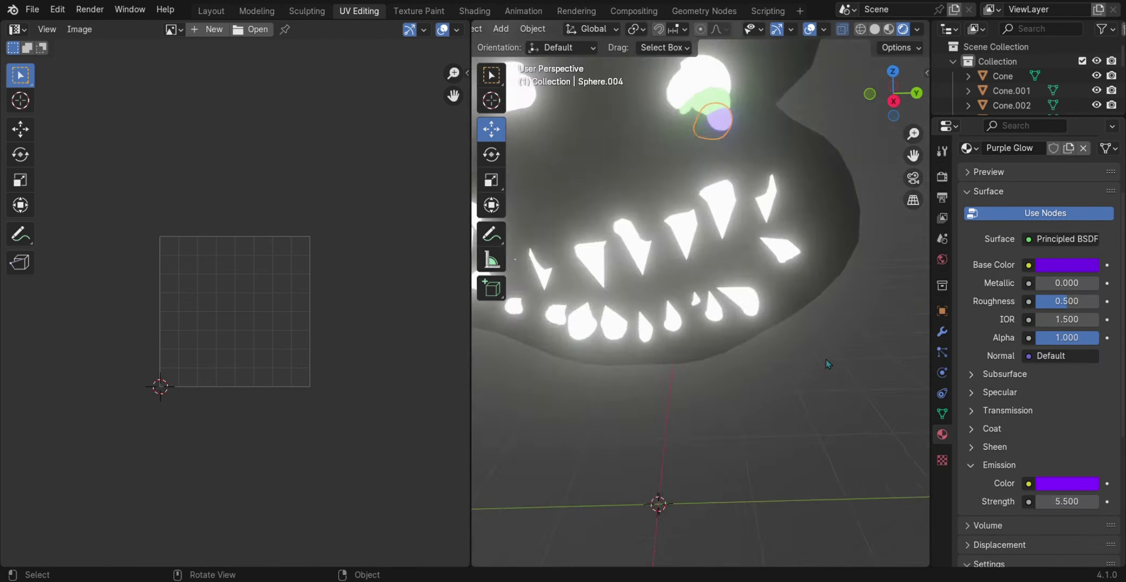
Step: Duplicate a white eye sphere, scale the copy down and position it against the front of the eye that has no iris
{"action": "scroll", "coordinate": [826, 359], "scroll_direction": "down", "scroll_amount": 2}
{"action": "key", "text": "ctrl+v"}
{"action": "key", "text": "s"}
{"action": "left_click", "coordinate": [693, 324]}
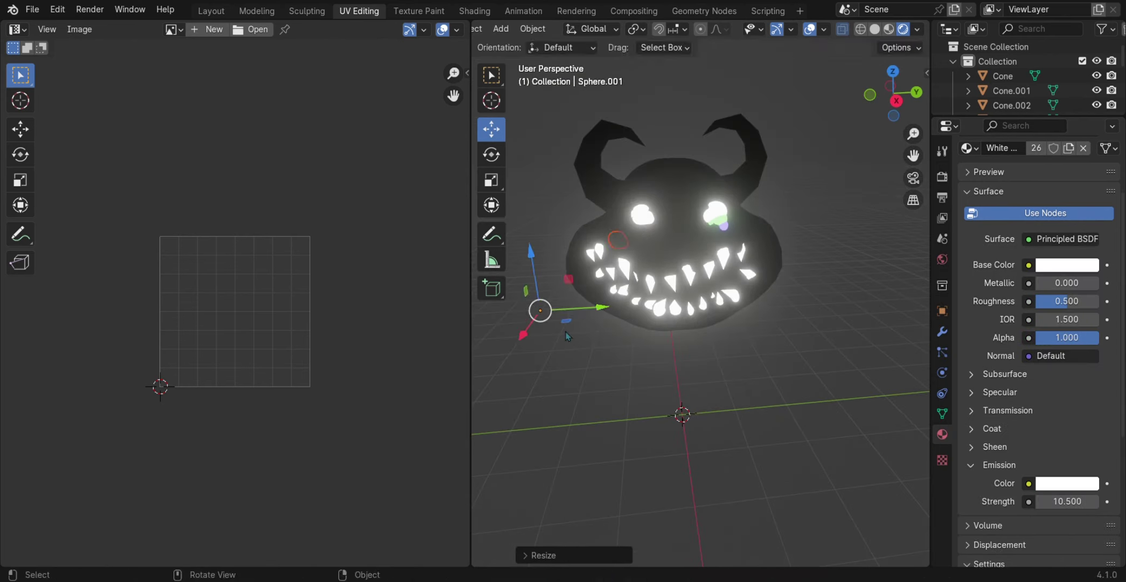
{"action": "left_click_drag", "start_coordinate": [539, 312], "coordinate": [555, 319]}
{"action": "middle_click_drag", "start_coordinate": [556, 319], "coordinate": [780, 344]}
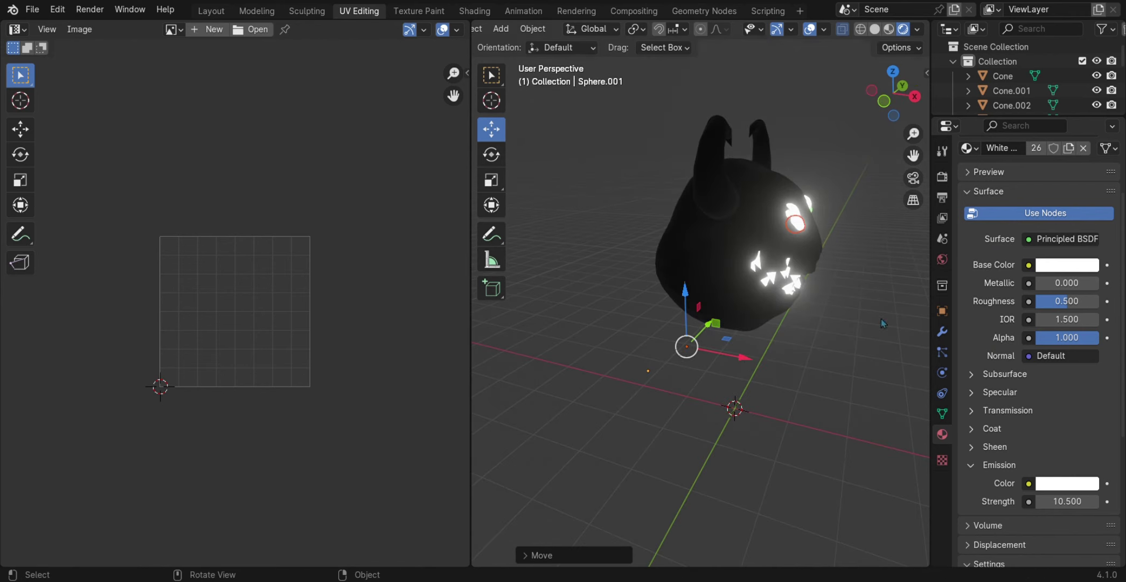
{"action": "left_click_drag", "start_coordinate": [718, 325], "coordinate": [698, 301]}
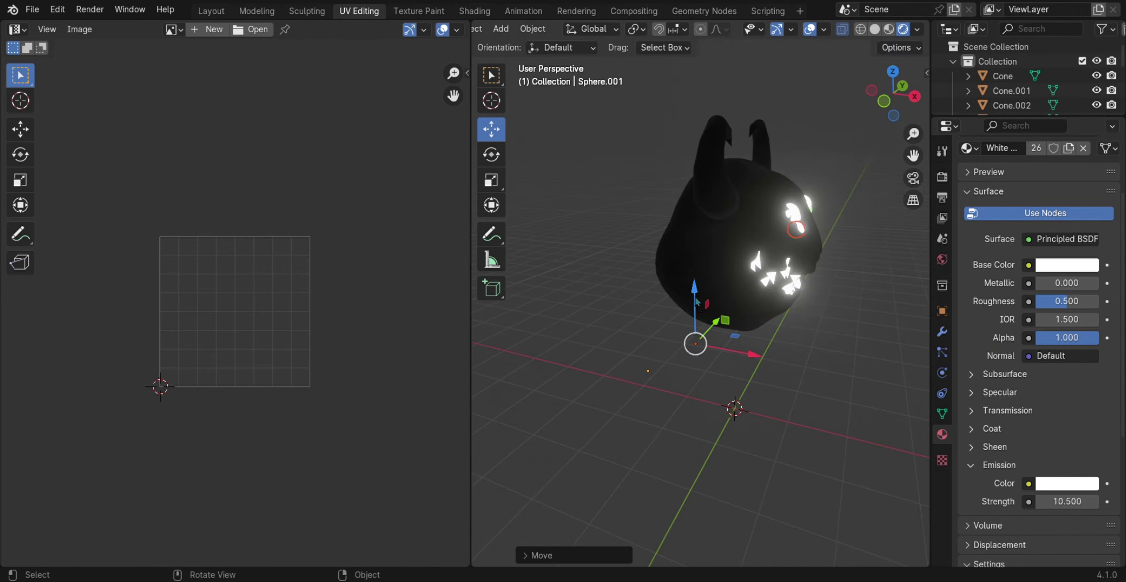
{"action": "left_click", "coordinate": [756, 352]}
Step: Replace the copied sphere's white material with Green Glow.001
{"action": "left_click", "coordinate": [968, 206]}
{"action": "left_click", "coordinate": [841, 359]}
{"action": "scroll", "coordinate": [746, 346], "scroll_direction": "up", "scroll_amount": 4}
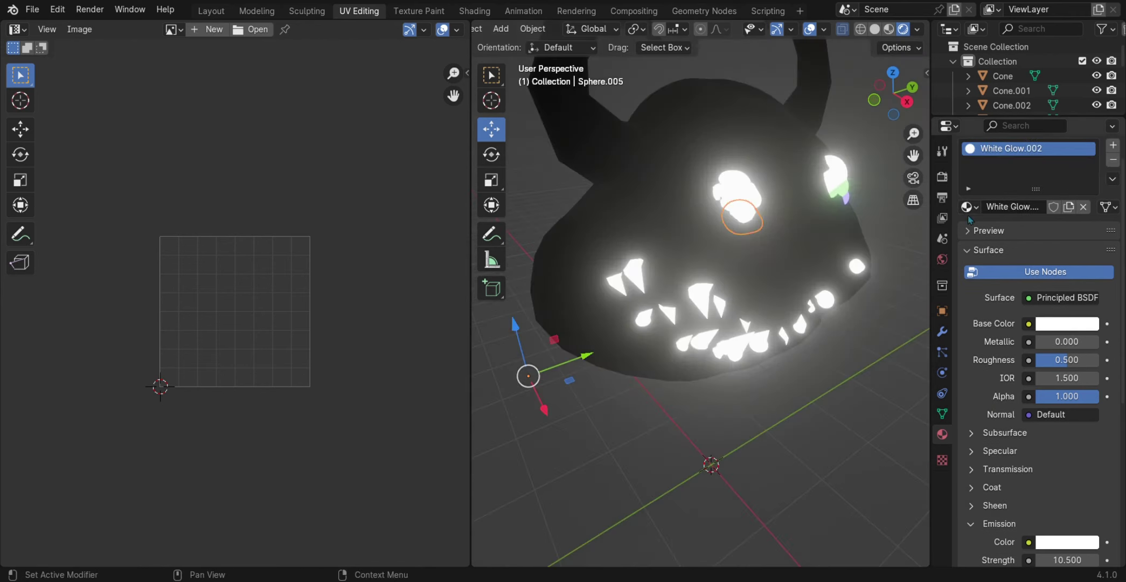
{"action": "left_click", "coordinate": [967, 206]}
{"action": "left_click", "coordinate": [819, 360]}
Step: Move and rotate the new green sphere so it sits against the lower front of the white eye
{"action": "middle_click_drag", "start_coordinate": [776, 362], "coordinate": [536, 335]}
{"action": "left_click_drag", "start_coordinate": [536, 334], "coordinate": [663, 332]}
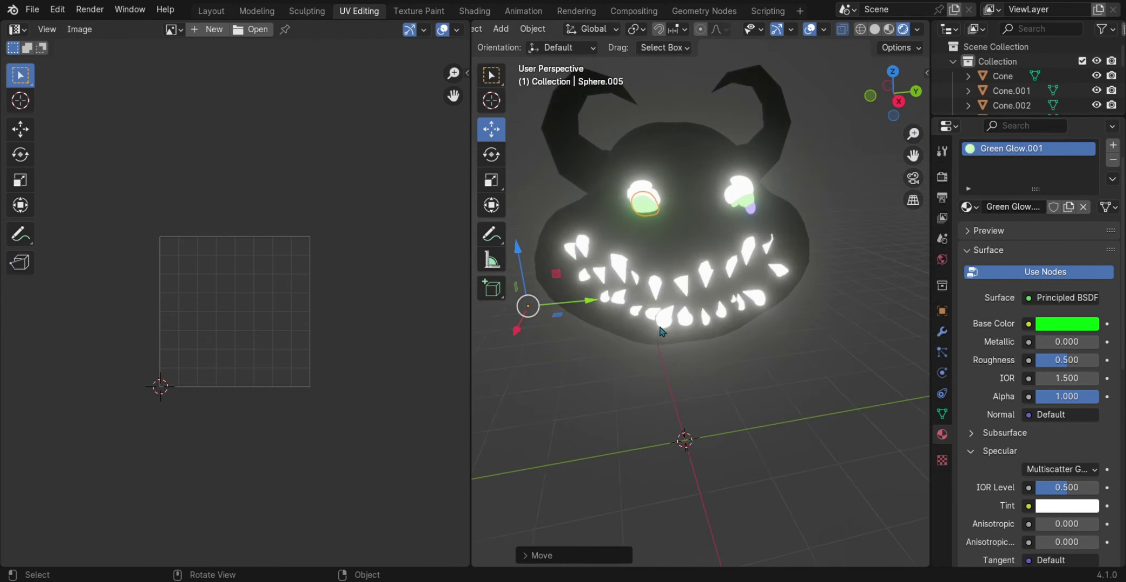
{"action": "middle_click_drag", "start_coordinate": [661, 330], "coordinate": [690, 343]}
{"action": "left_click", "coordinate": [491, 154]}
{"action": "left_click_drag", "start_coordinate": [541, 302], "coordinate": [606, 291]}
{"action": "left_click", "coordinate": [491, 129]}
Step: Duplicate the new green sphere, scale the copy down and move it in front of the green iris as a pupil
{"action": "middle_click_drag", "start_coordinate": [607, 291], "coordinate": [661, 349]}
{"action": "key", "text": "s"}
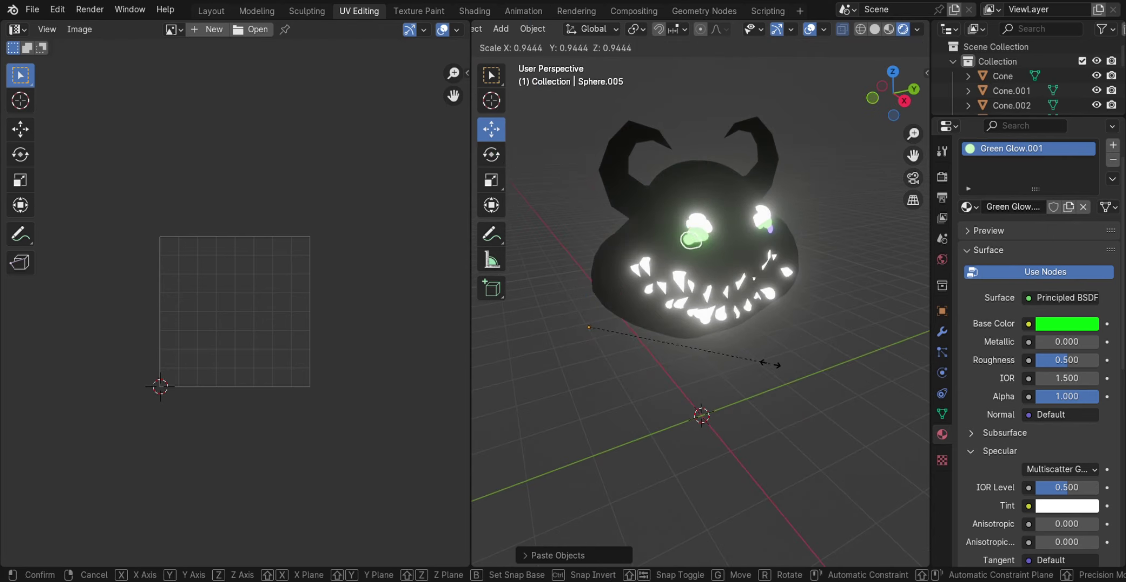
{"action": "left_click", "coordinate": [637, 335]}
{"action": "left_click_drag", "start_coordinate": [637, 335], "coordinate": [656, 335]}
{"action": "left_click_drag", "start_coordinate": [600, 273], "coordinate": [600, 270]}
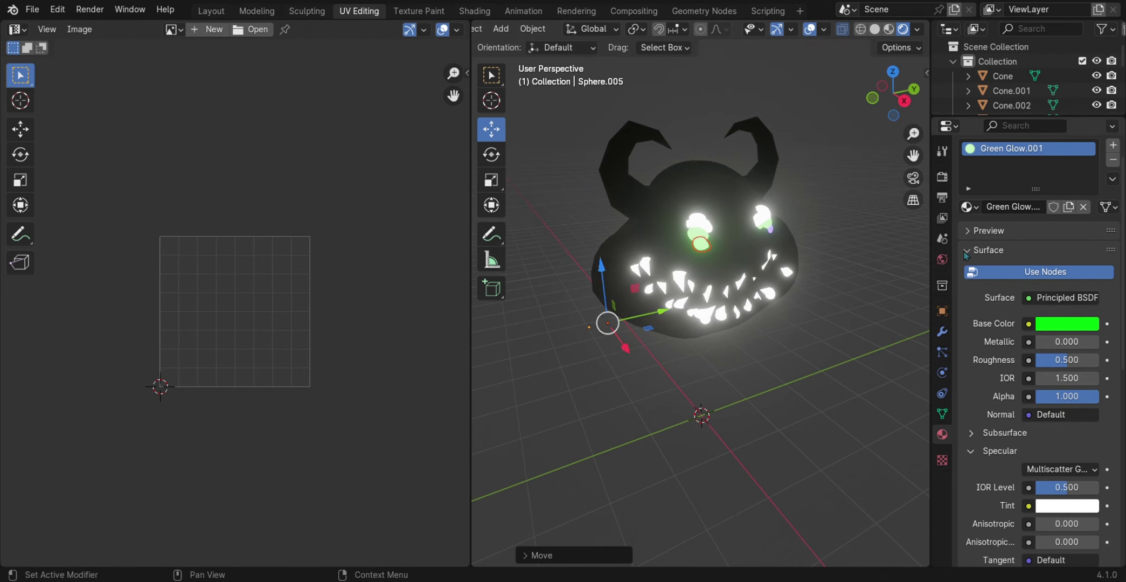
Step: Assign the existing Purple Glow material to the smaller copied sphere
{"action": "left_click", "coordinate": [968, 207]}
{"action": "left_click", "coordinate": [857, 299]}
{"action": "left_click", "coordinate": [968, 206]}
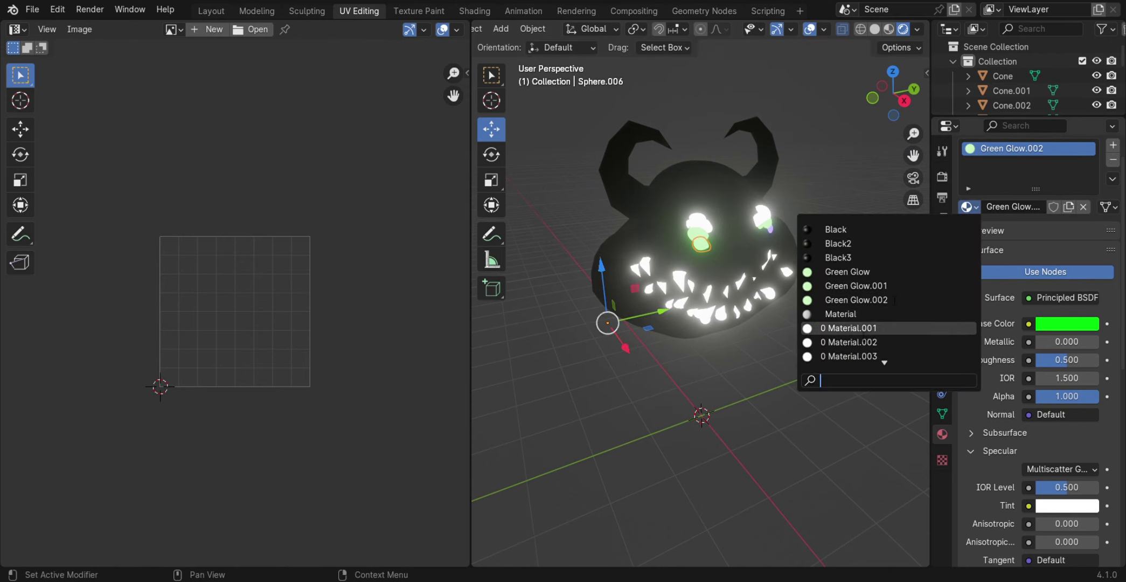
{"action": "left_click", "coordinate": [849, 356]}
Step: Adjust the purple pupil's position on the green iris to match the other eye, checking it from the front
{"action": "scroll", "coordinate": [593, 323], "scroll_direction": "up", "scroll_amount": 3}
{"action": "left_click_drag", "start_coordinate": [533, 353], "coordinate": [529, 380]}
{"action": "left_click_drag", "start_coordinate": [563, 340], "coordinate": [575, 345]}
{"action": "middle_click_drag", "start_coordinate": [575, 345], "coordinate": [708, 379]}
{"action": "scroll", "coordinate": [707, 377], "scroll_direction": "down", "scroll_amount": 3}
{"action": "scroll", "coordinate": [717, 366], "scroll_direction": "up", "scroll_amount": 2}
{"action": "scroll", "coordinate": [729, 355], "scroll_direction": "down", "scroll_amount": 2}
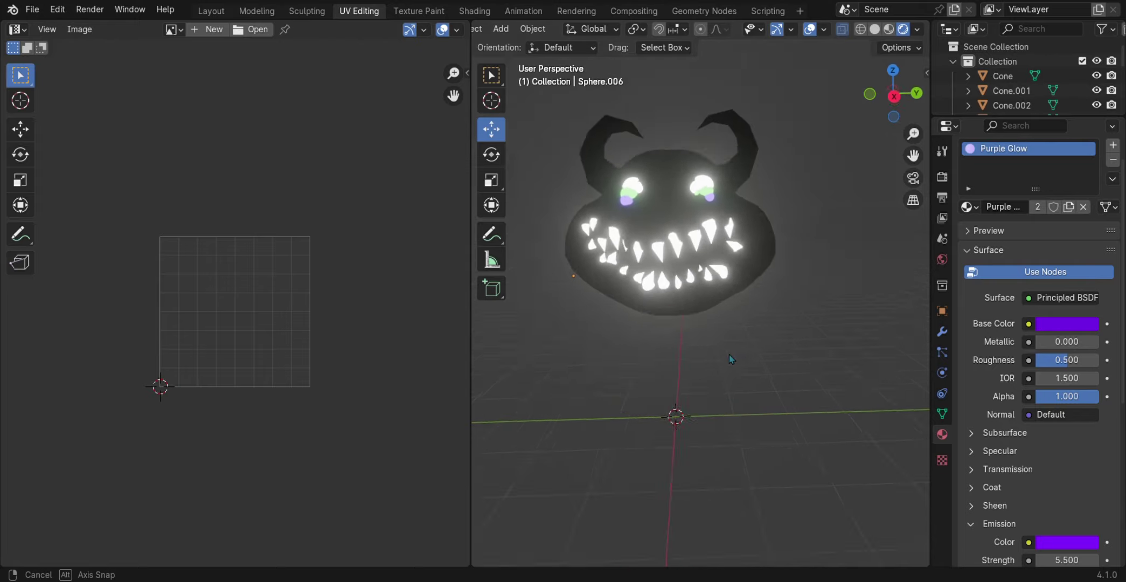